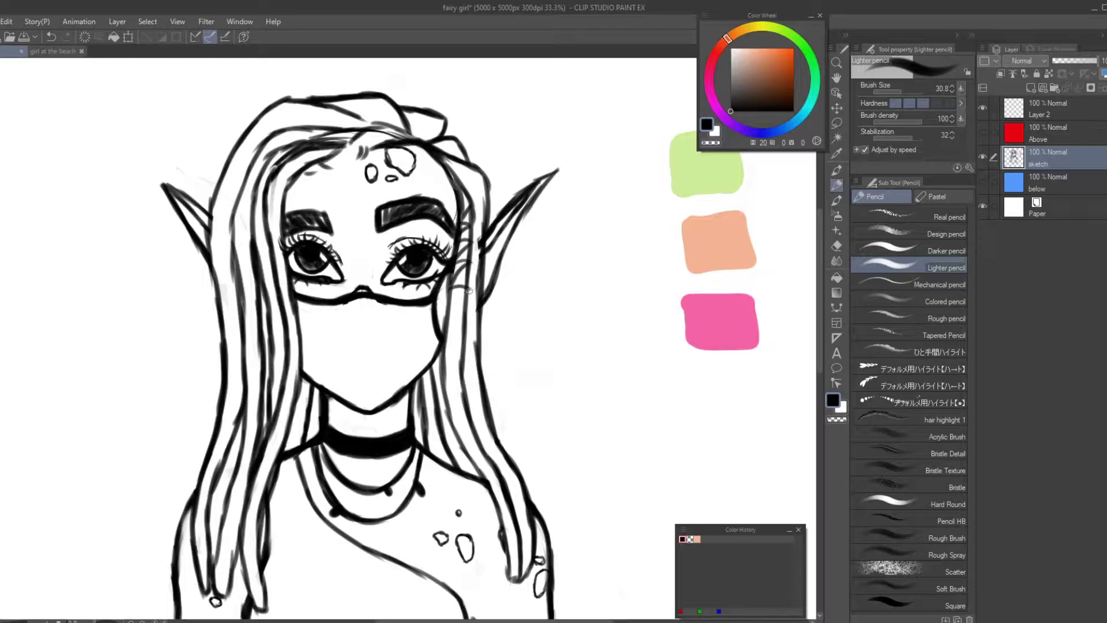
Draw curved twist lines along the outer dreadlocks and those right of the face on the sketch layer
key(ctrl+z)
drag(452, 297, 456, 393)
key(ctrl+z)
click(438, 621)
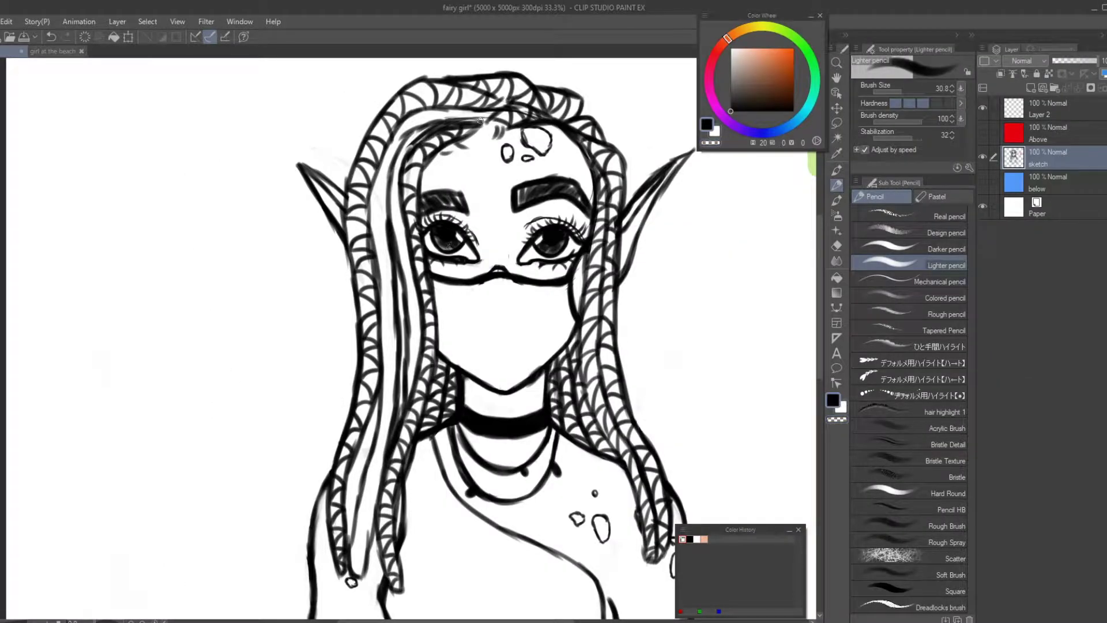
Add curved twist lines along the still plain dreadlocks between the outer lock and the left side of the face
scroll(483, 193, down, 1)
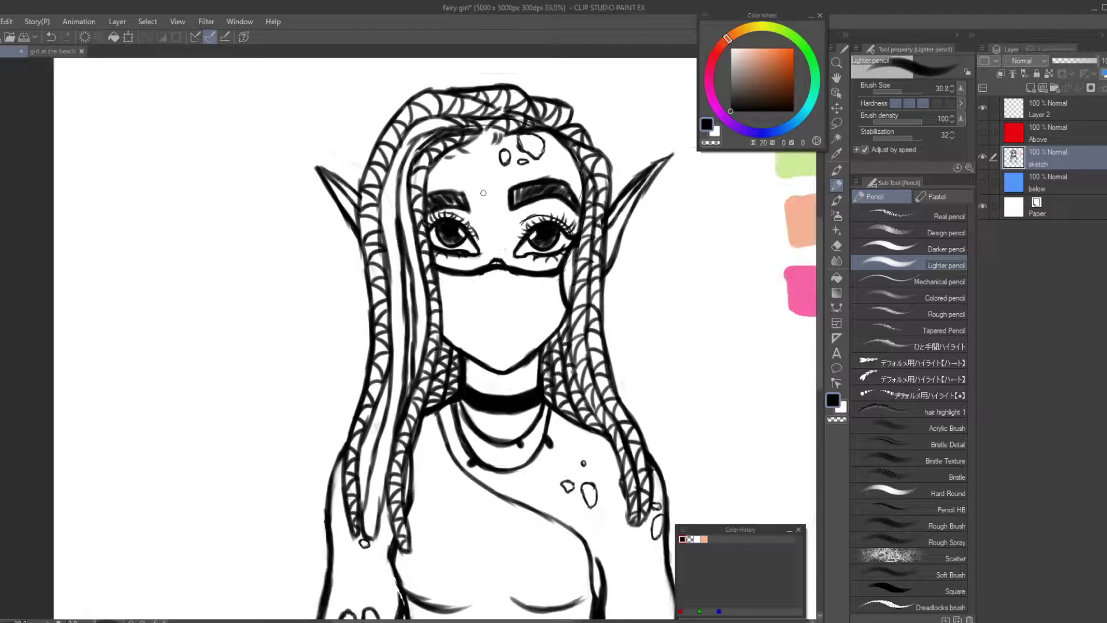
scroll(483, 193, down, 1)
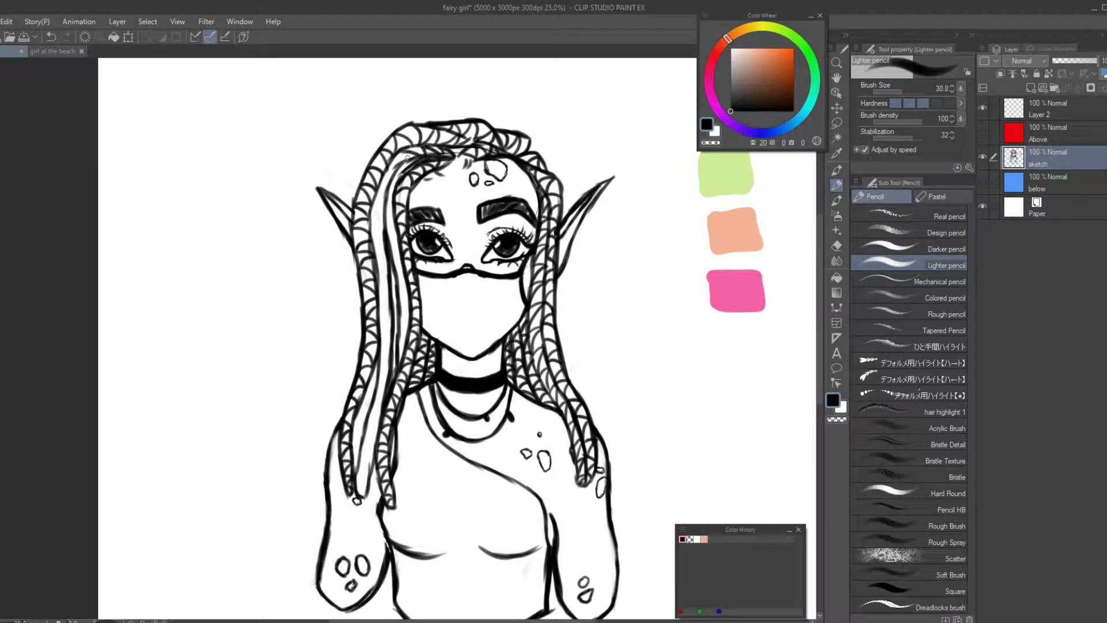
mouse_move(384, 178)
mouse_down()
mouse_move(371, 233)
mouse_move(380, 232)
mouse_move(379, 310)
mouse_move(392, 333)
mouse_move(382, 334)
mouse_move(385, 378)
mouse_move(368, 426)
mouse_move(372, 412)
mouse_move(378, 448)
mouse_move(362, 446)
mouse_move(371, 465)
mouse_move(357, 468)
mouse_move(364, 497)
mouse_up()
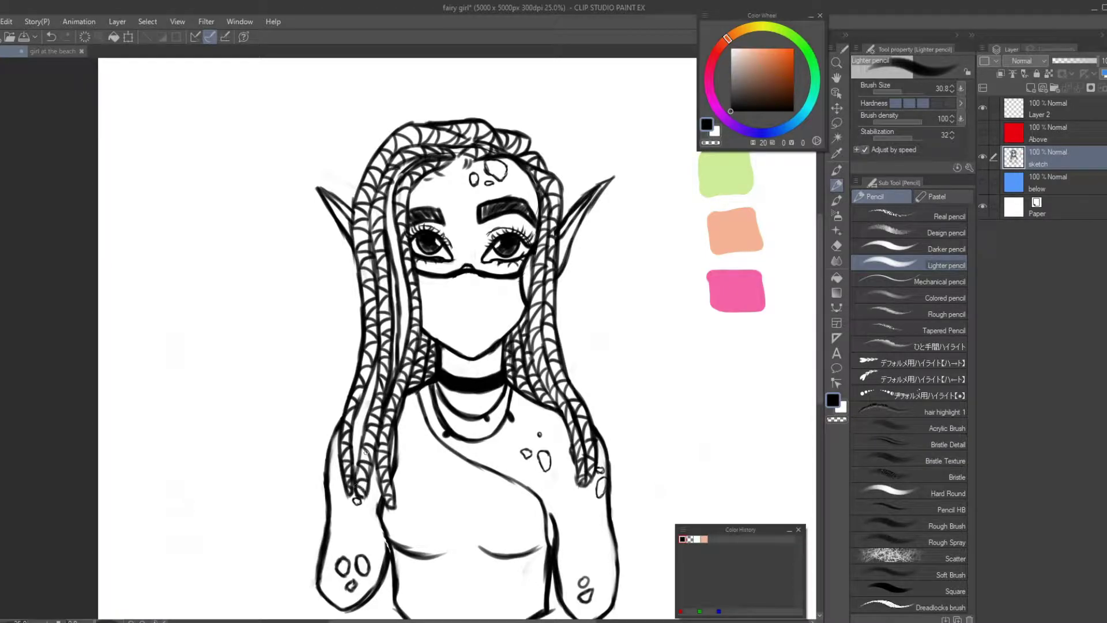
drag(407, 168, 396, 179)
drag(388, 228, 392, 243)
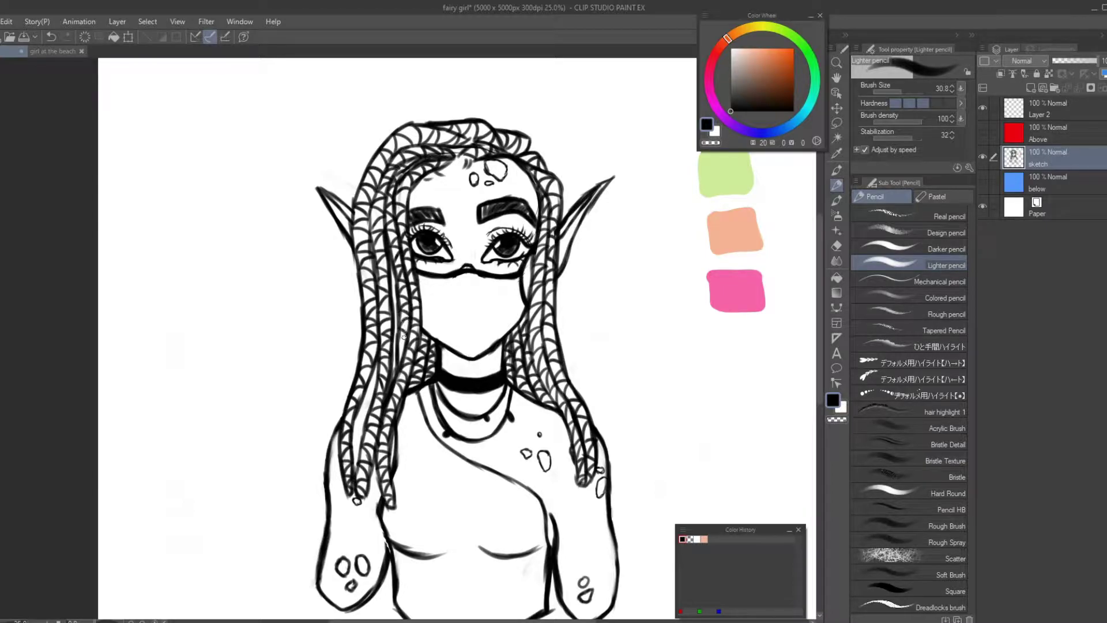
scroll(461, 329, down, 3)
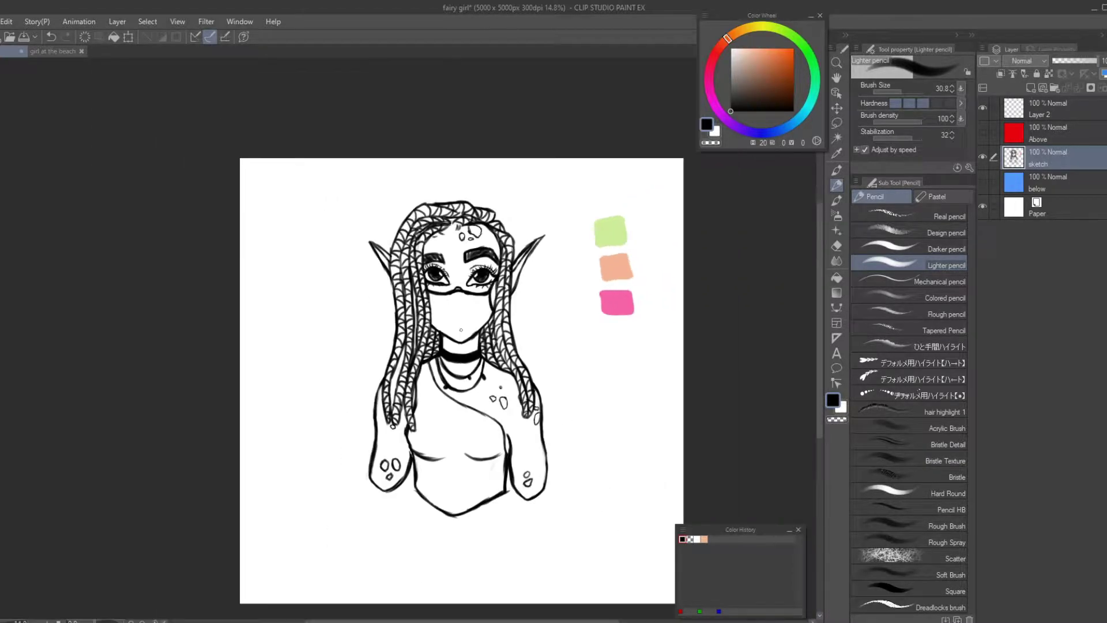
scroll(451, 296, down, 3)
scroll(518, 279, up, 6)
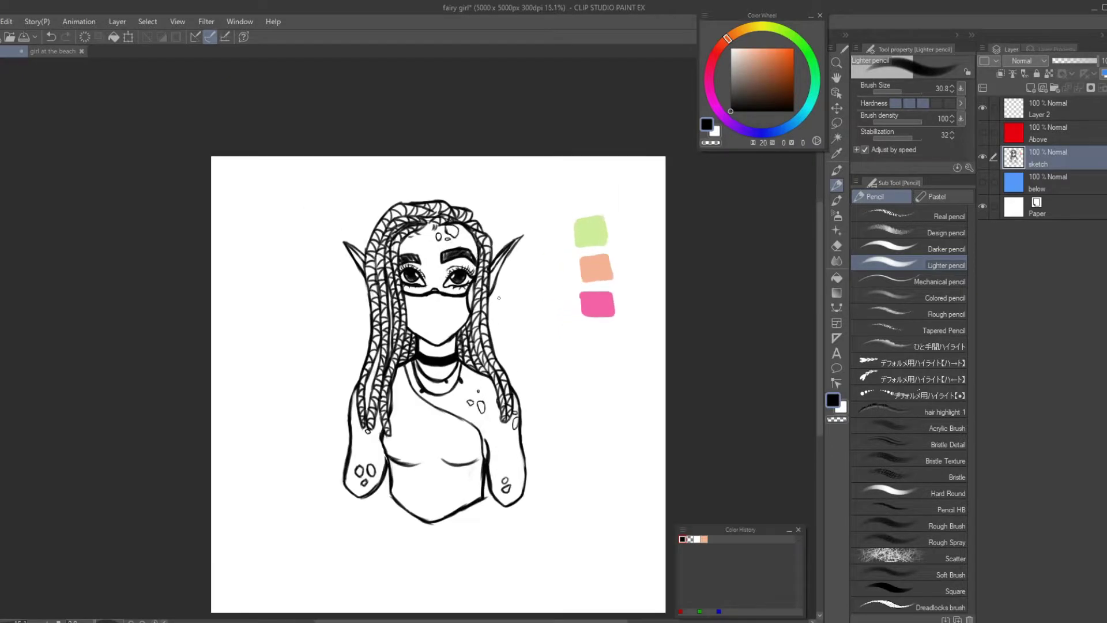
scroll(518, 279, down, 3)
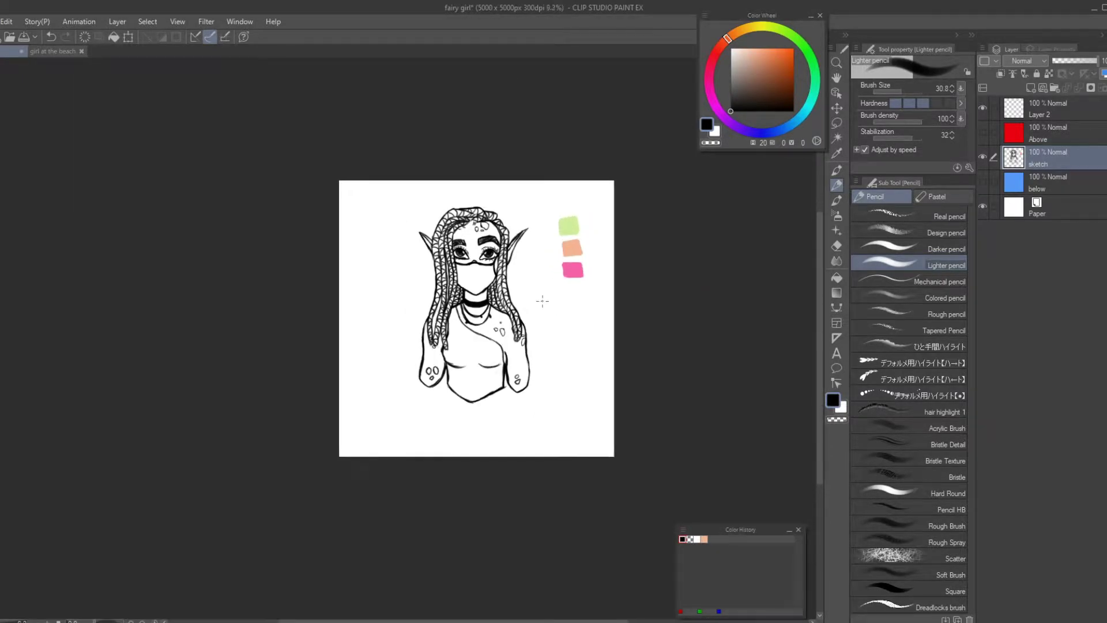
scroll(542, 296, up, 2)
Undo the latest dreadlock strokes and redo them
click(51, 37)
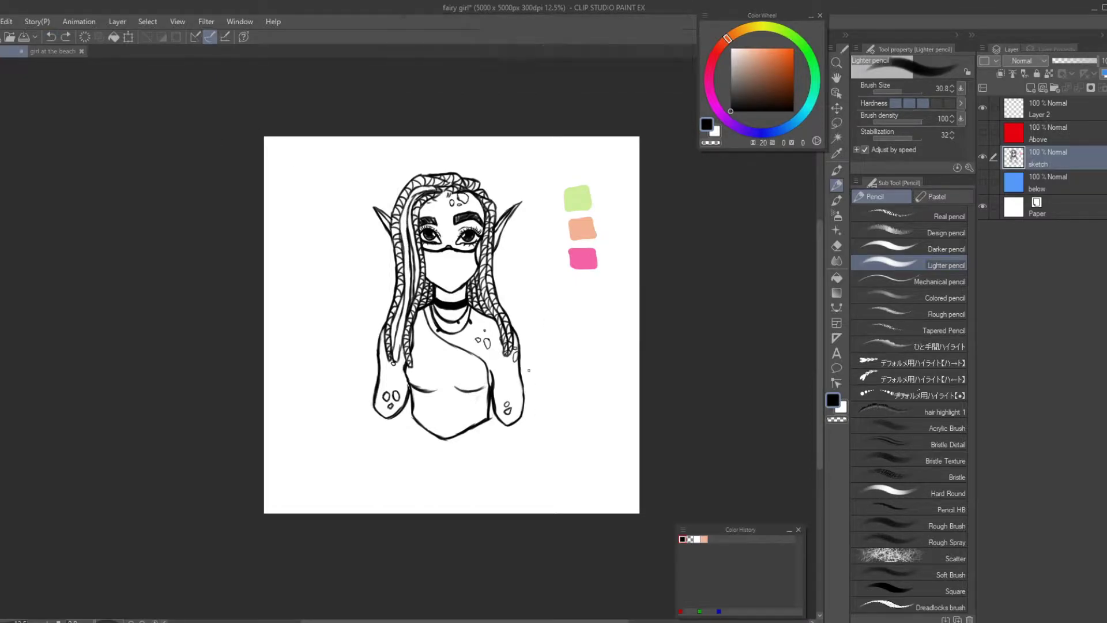
click(64, 42)
click(64, 42)
key(ctrl+y)
key(ctrl+y)
key(ctrl+y)
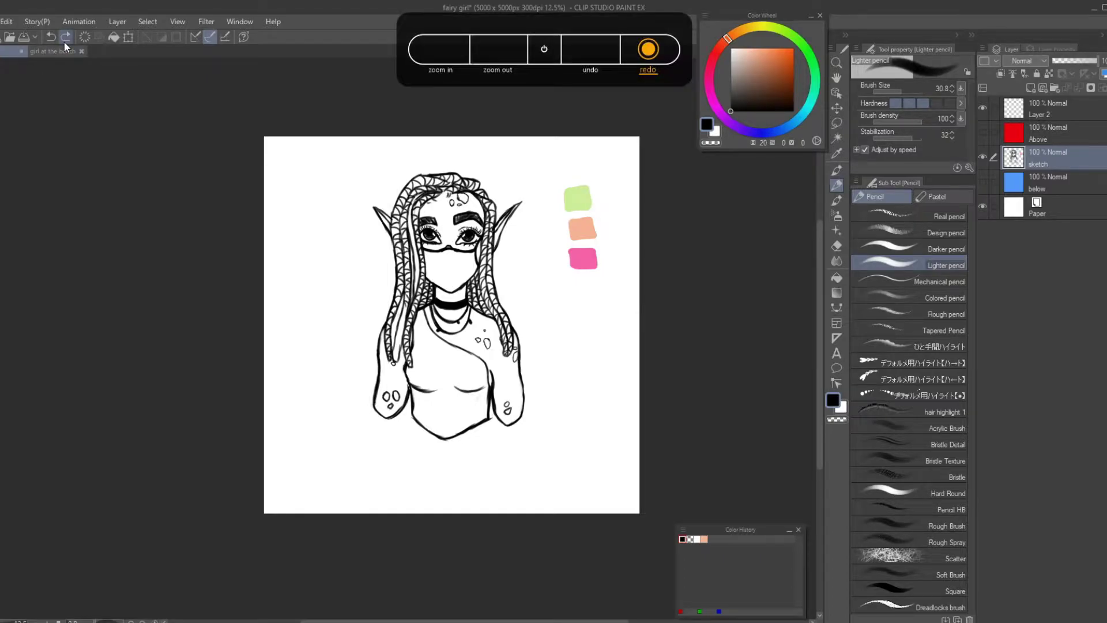
key(ctrl+y)
key(ctrl+y)
Finish the twist lines on the dreadlocks left of the face with the Lighter pencil, undoing one misplaced stroke
key(ctrl+plus)
key(ctrl+plus)
key(ctrl+plus)
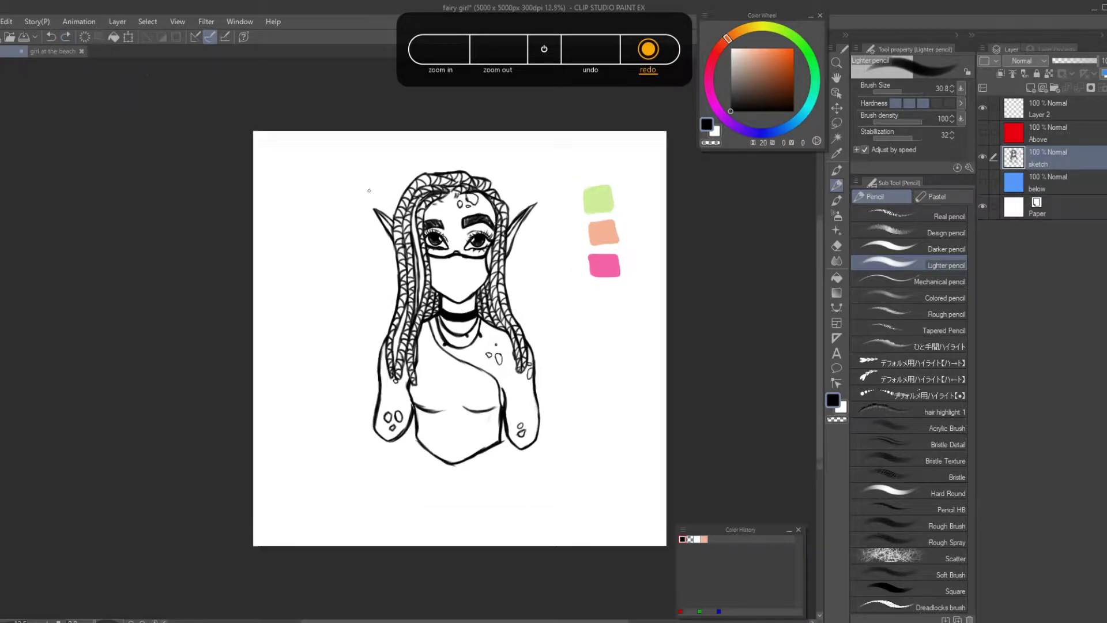
drag(428, 232, 431, 310)
key(ctrl+z)
mouse_move(433, 218)
mouse_down()
mouse_move(425, 278)
mouse_move(437, 283)
mouse_move(435, 331)
mouse_move(446, 339)
mouse_move(440, 374)
mouse_move(453, 382)
mouse_move(455, 464)
mouse_up()
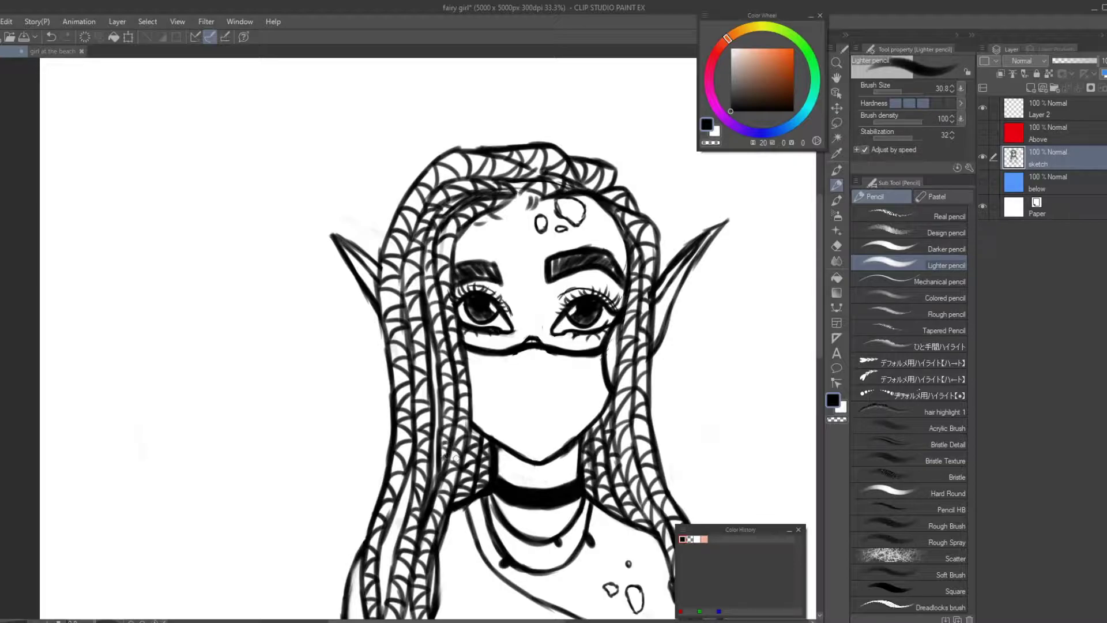
scroll(456, 464, down, 5)
scroll(463, 554, up, 2)
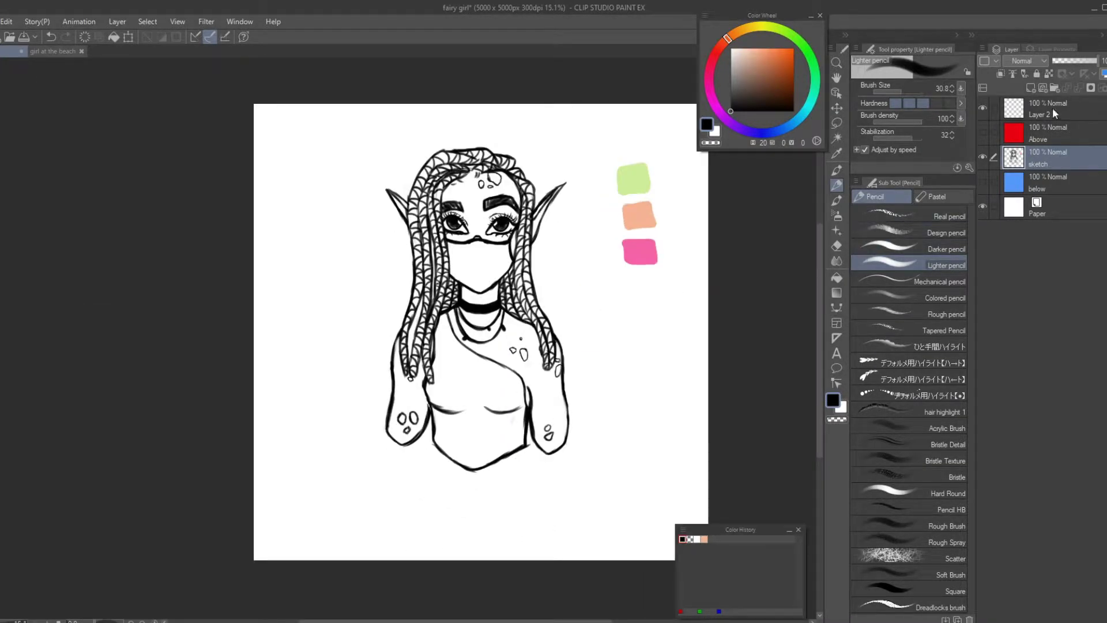
Add the artist's handle as a text layer above Layer 2, placed beside the figure's right-hand arm
click(1032, 106)
click(836, 353)
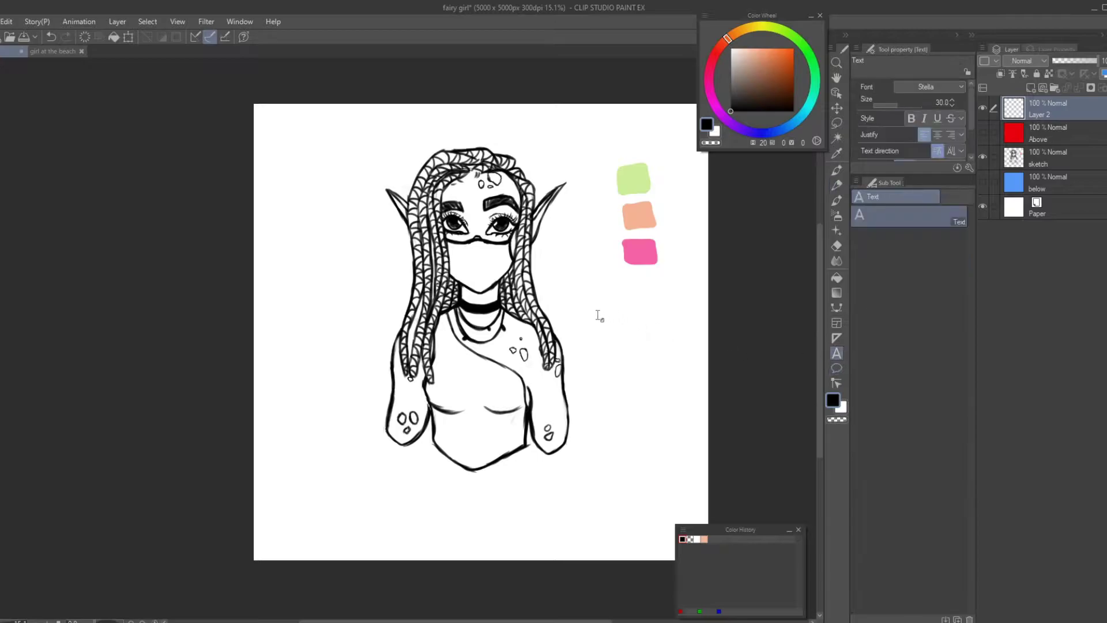
click(587, 402)
text(Lene)
key(BackSpace)
key(BackSpace)
key(BackSpace)
text(@Lenei_arts)
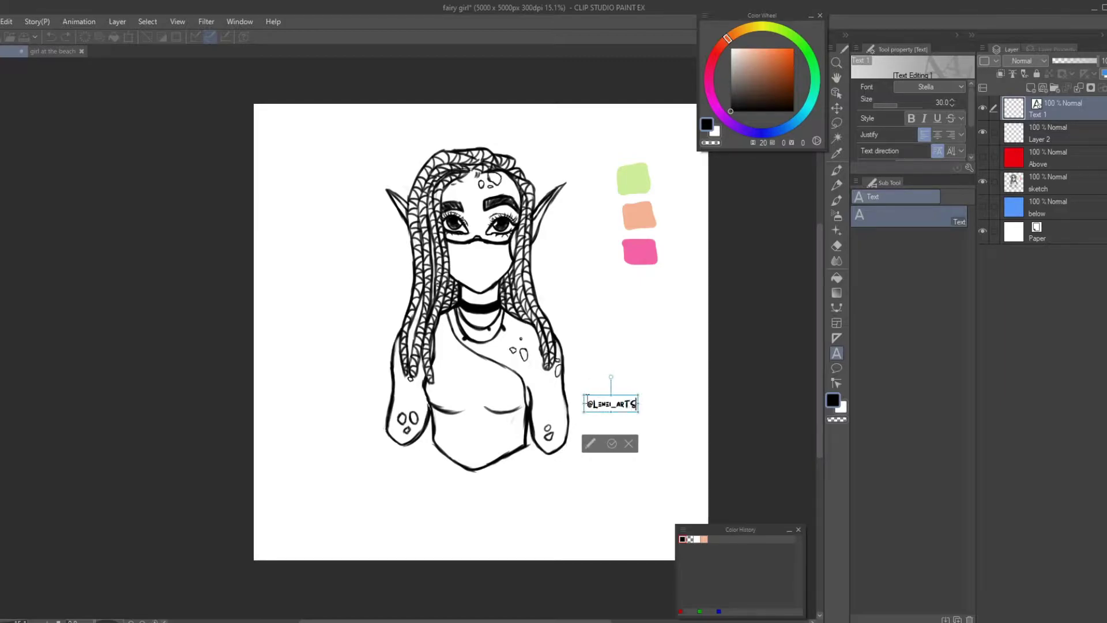
Correct the spelling of the artist's handle by swapping the letters before the underscore to "ie"
key(BackSpace)
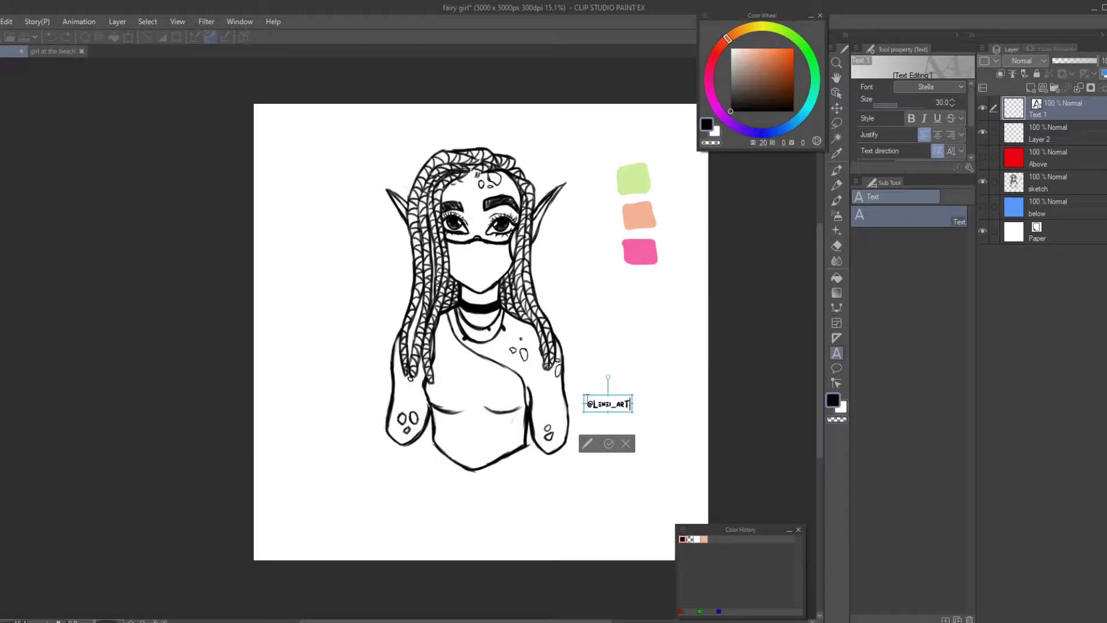
scroll(685, 372, up, 3)
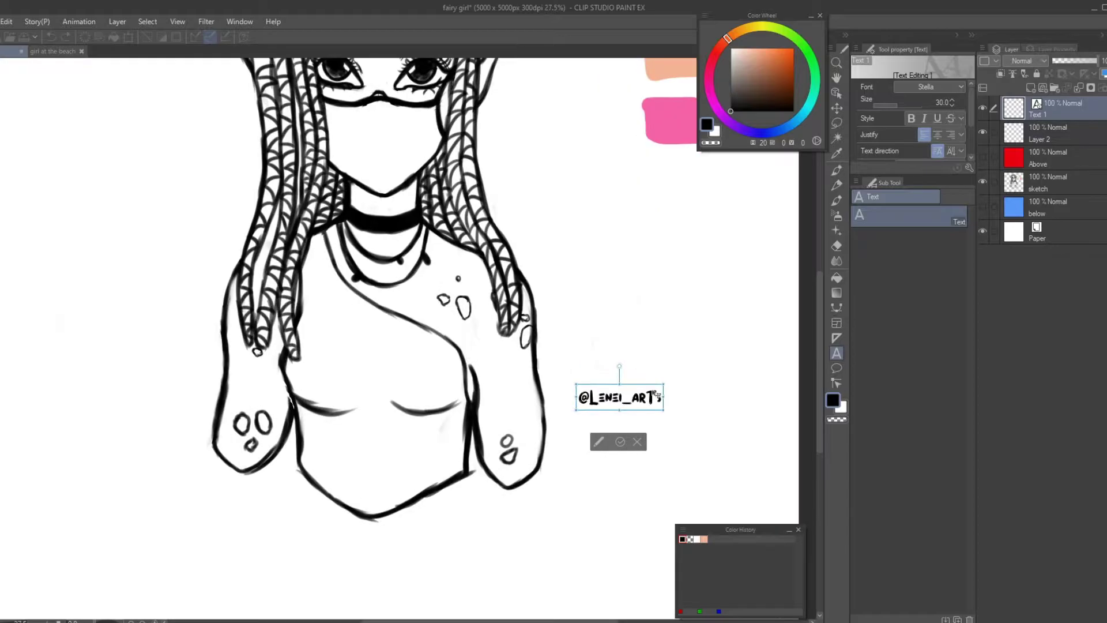
scroll(685, 372, down, 3)
scroll(685, 371, up, 2)
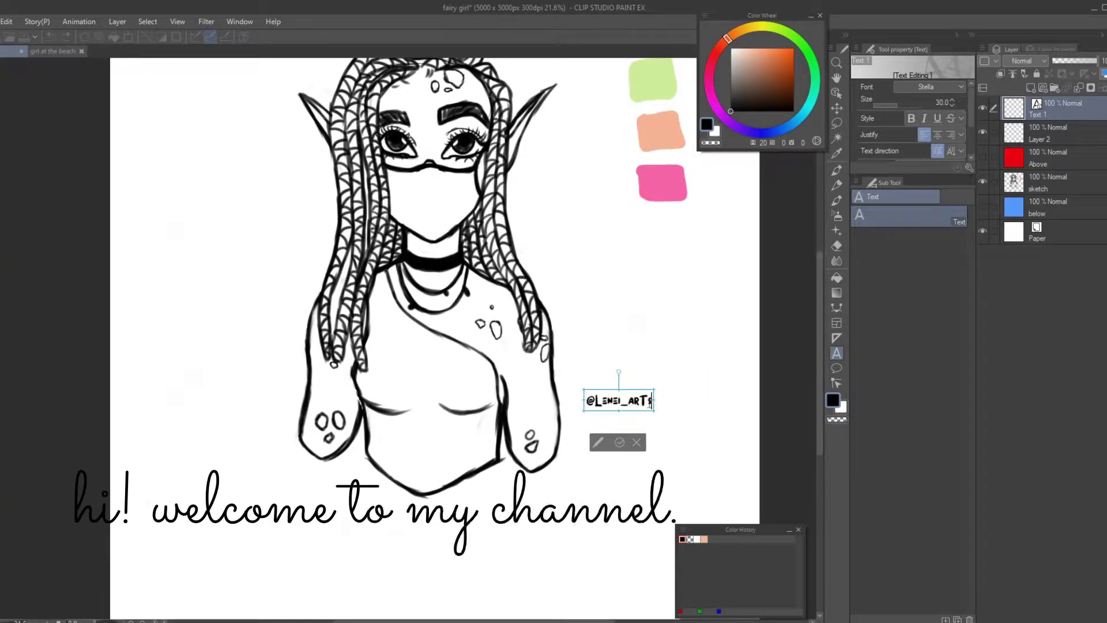
key(BackSpace)
key(BackSpace)
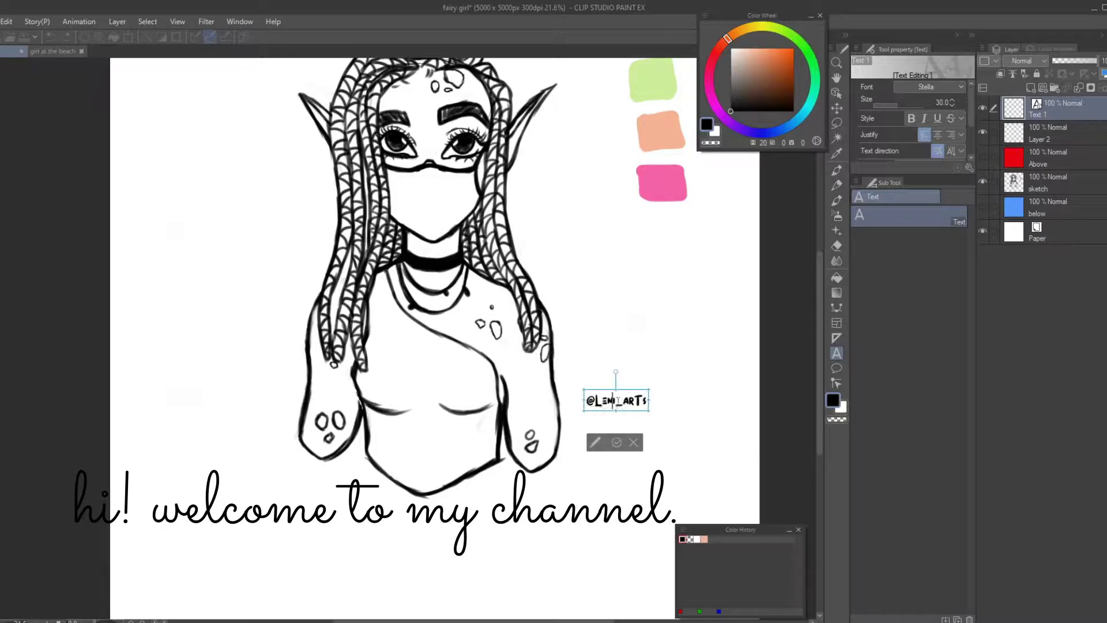
text(IE)
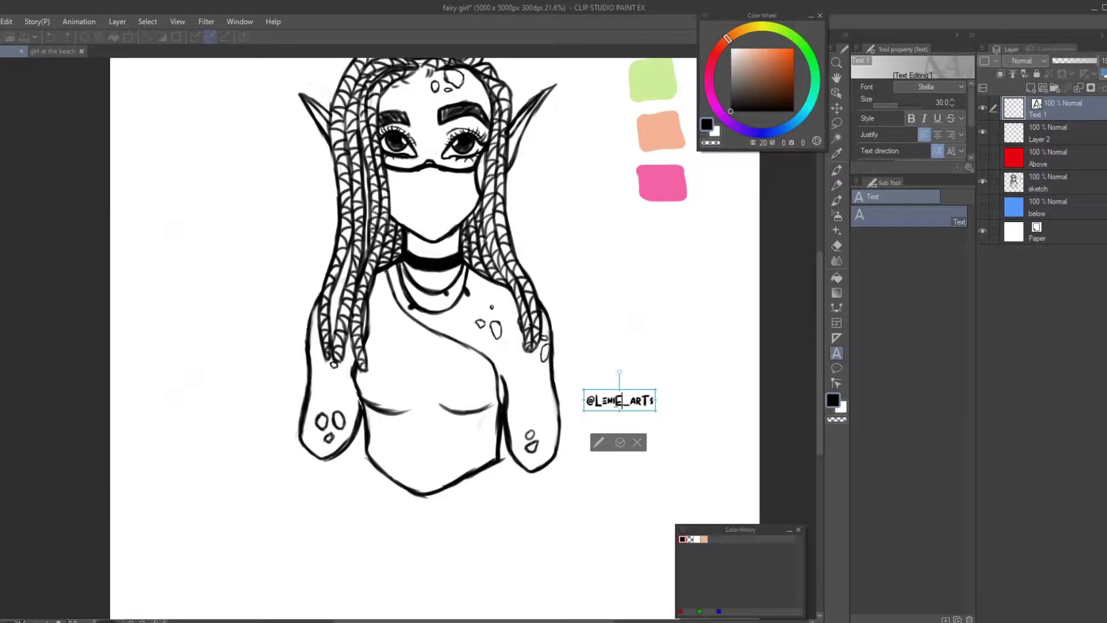
scroll(631, 387, down, 2)
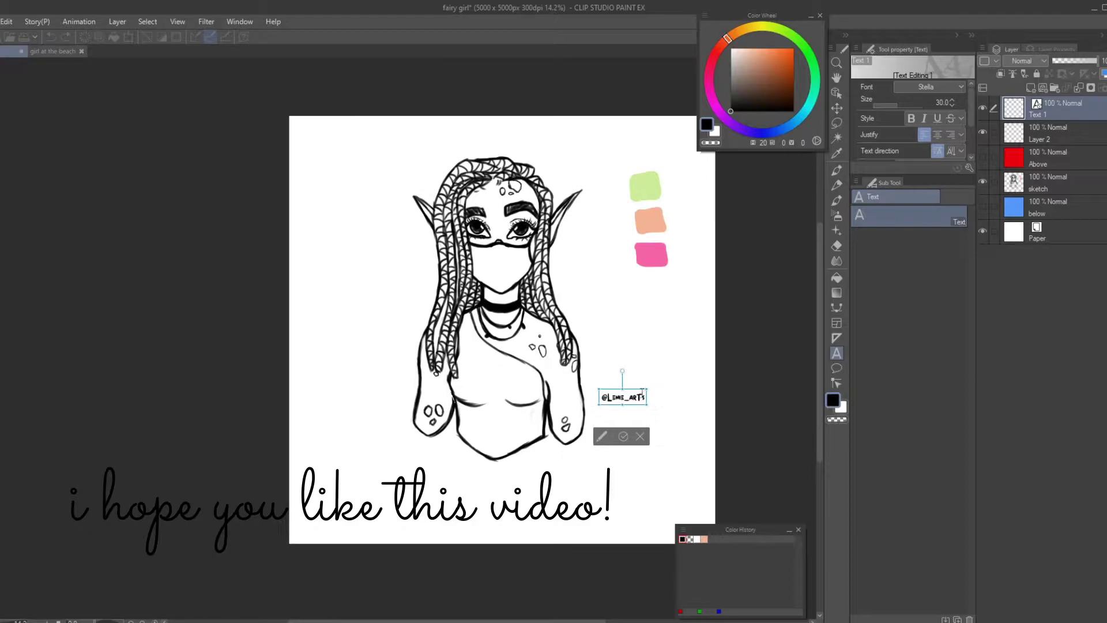
Enlarge the handle text to size 41 and move it next to the figure's neck
drag(646, 389, 604, 296)
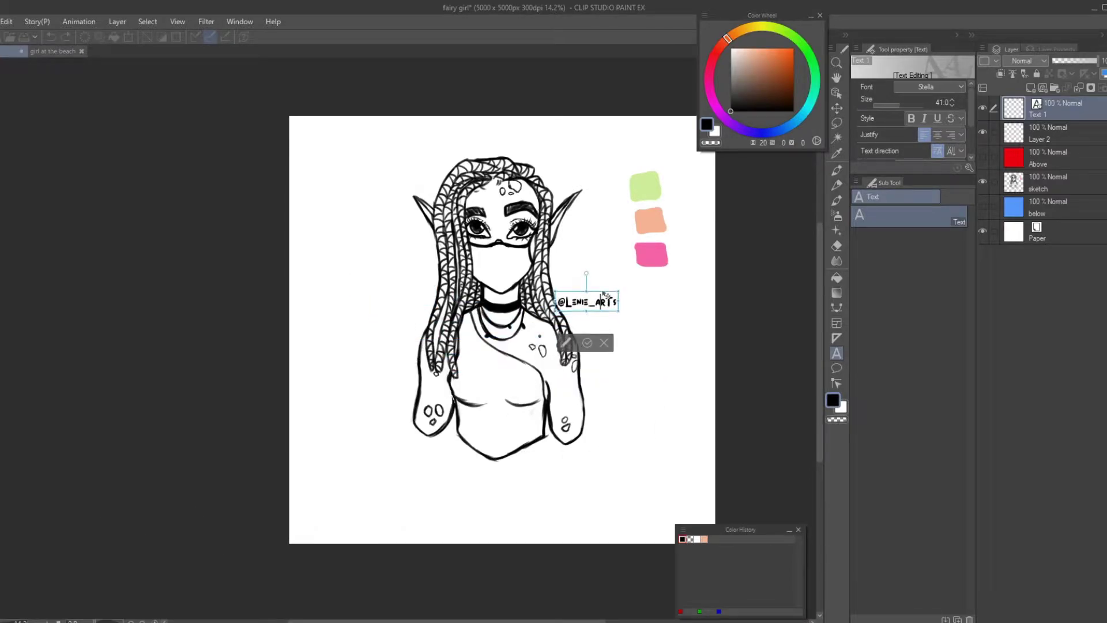
click(587, 343)
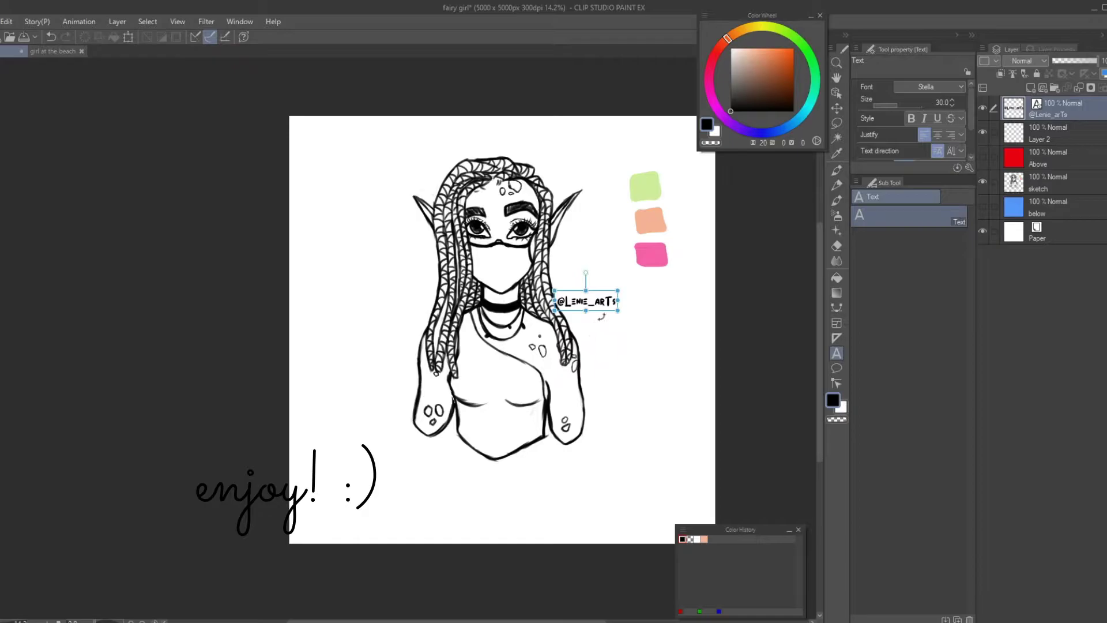
Create a new raster layer directly above the Paper layer
click(1037, 132)
scroll(572, 318, up, 1)
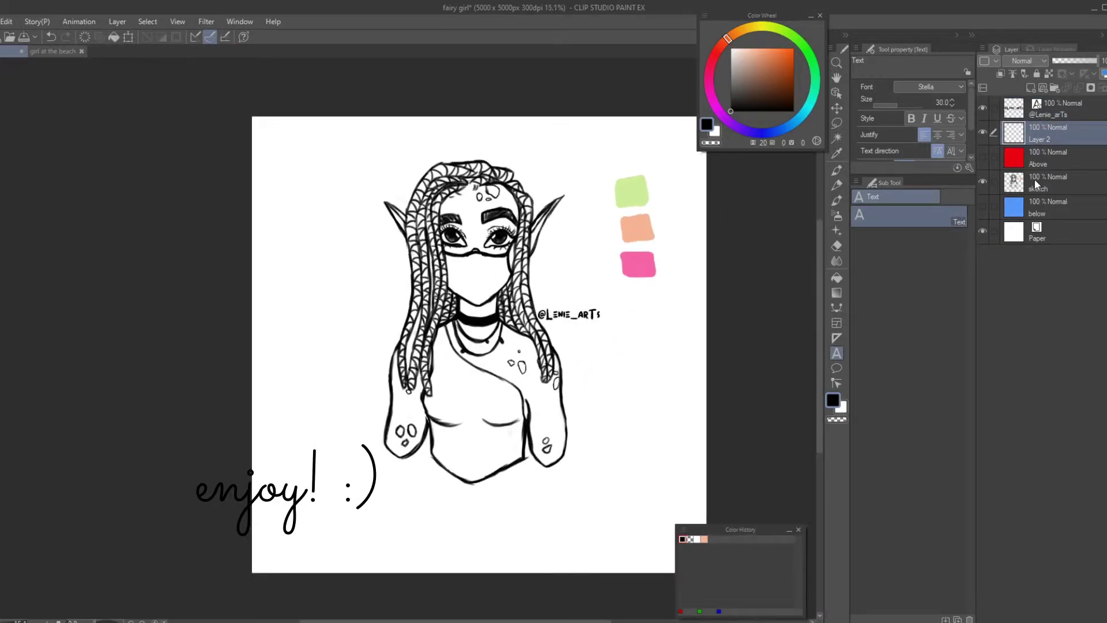
click(1037, 182)
click(1040, 231)
click(1031, 88)
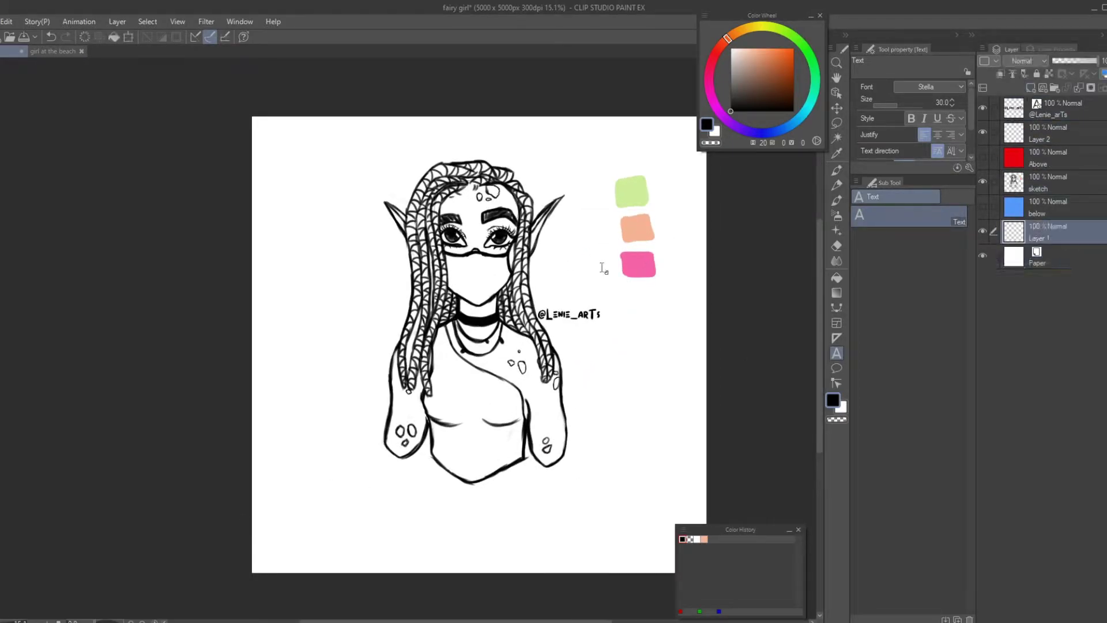
Try to select the figure by auto-selecting the canvas on the new empty layer and inverting the selection
click(836, 138)
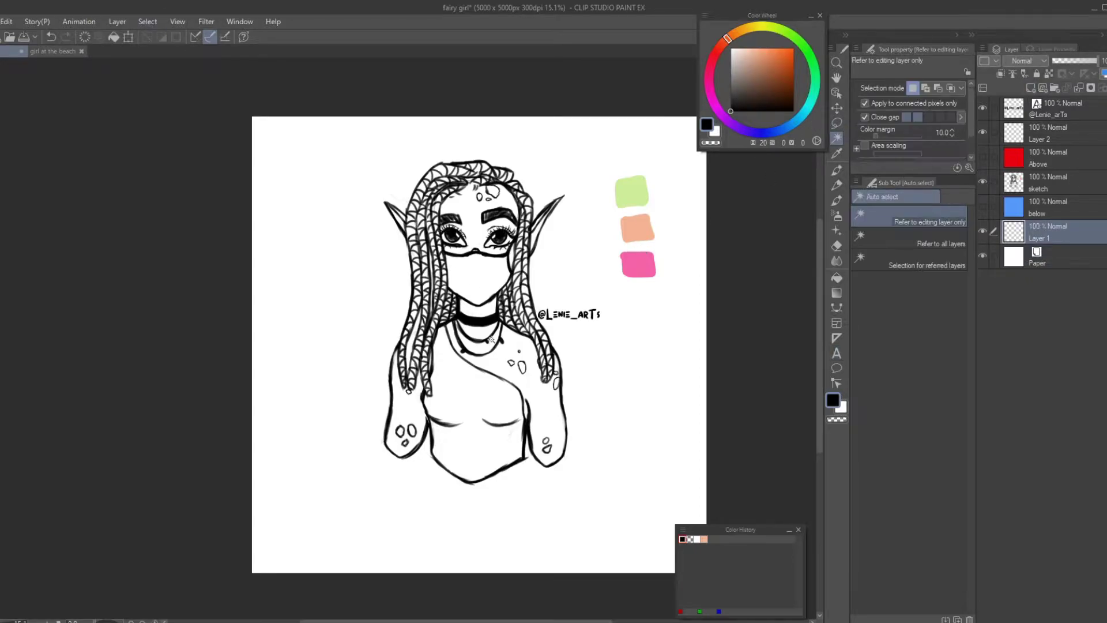
click(617, 276)
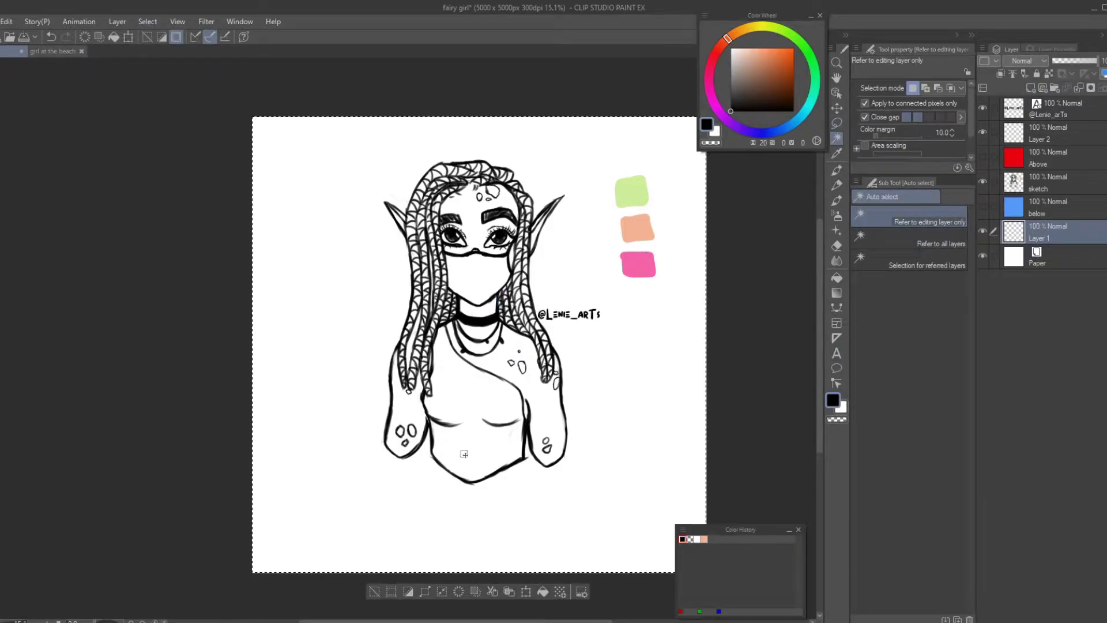
click(143, 23)
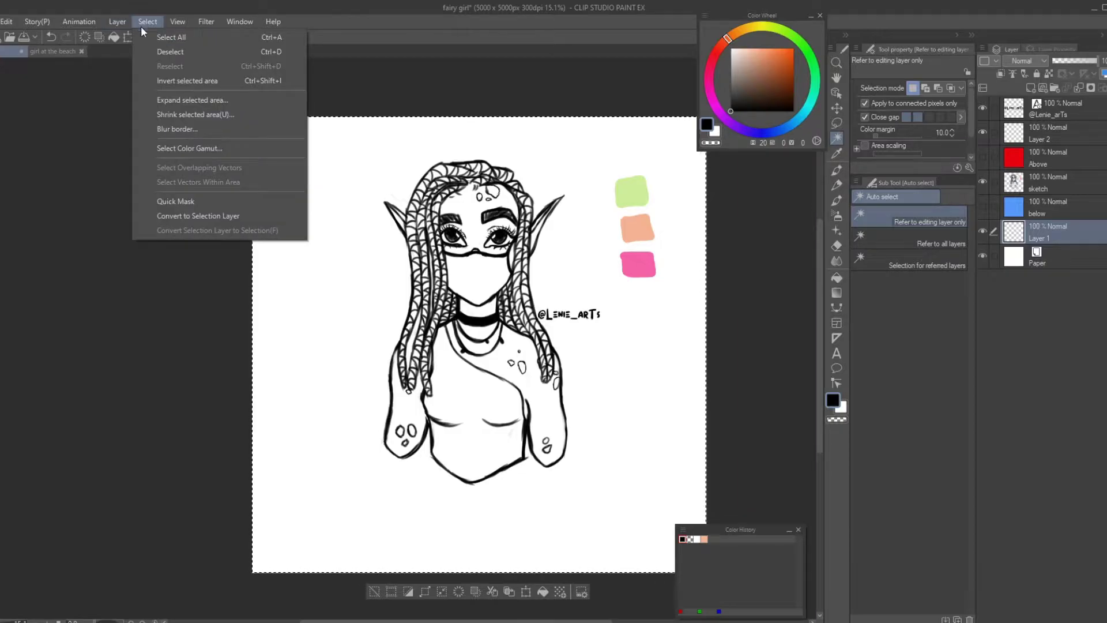
click(170, 80)
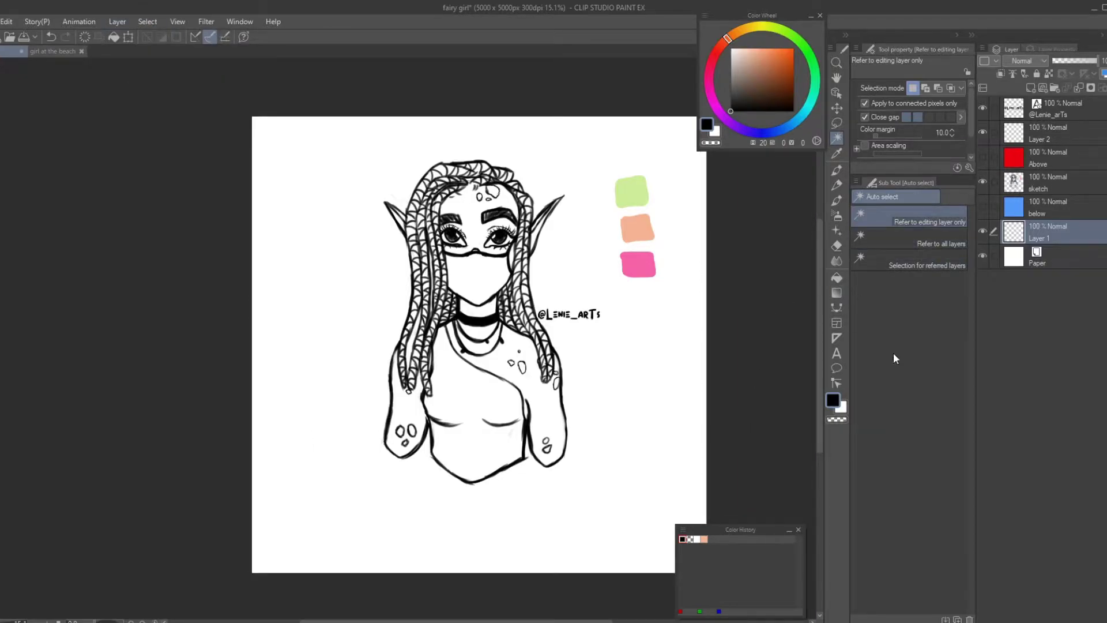
Auto-select the background surrounding the figure, using the outlines of the sketch layer
click(1047, 183)
click(485, 272)
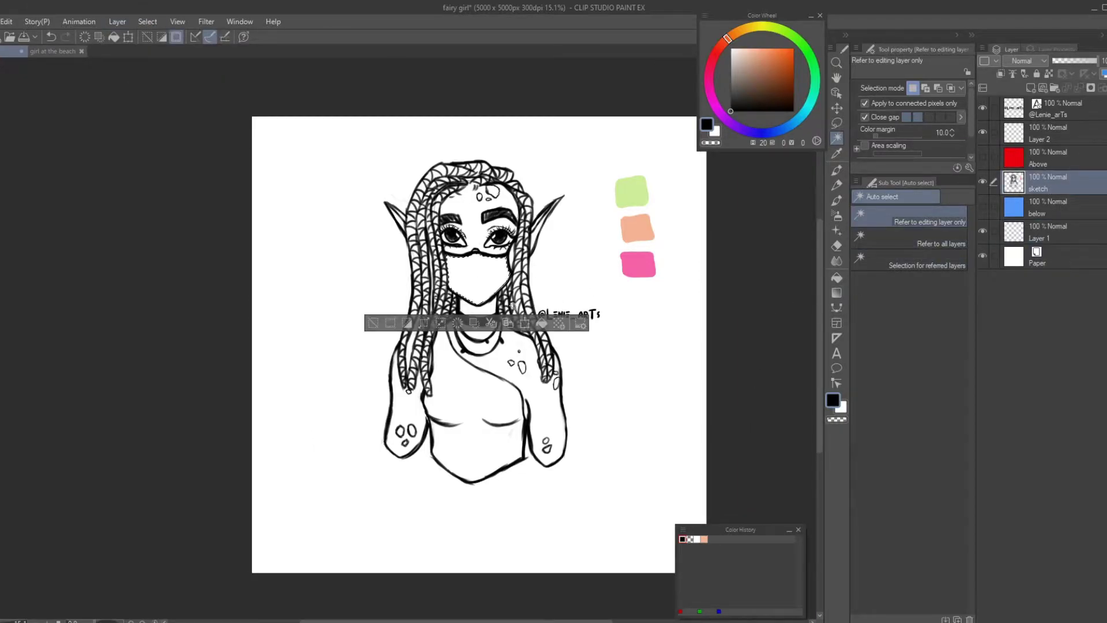
click(387, 324)
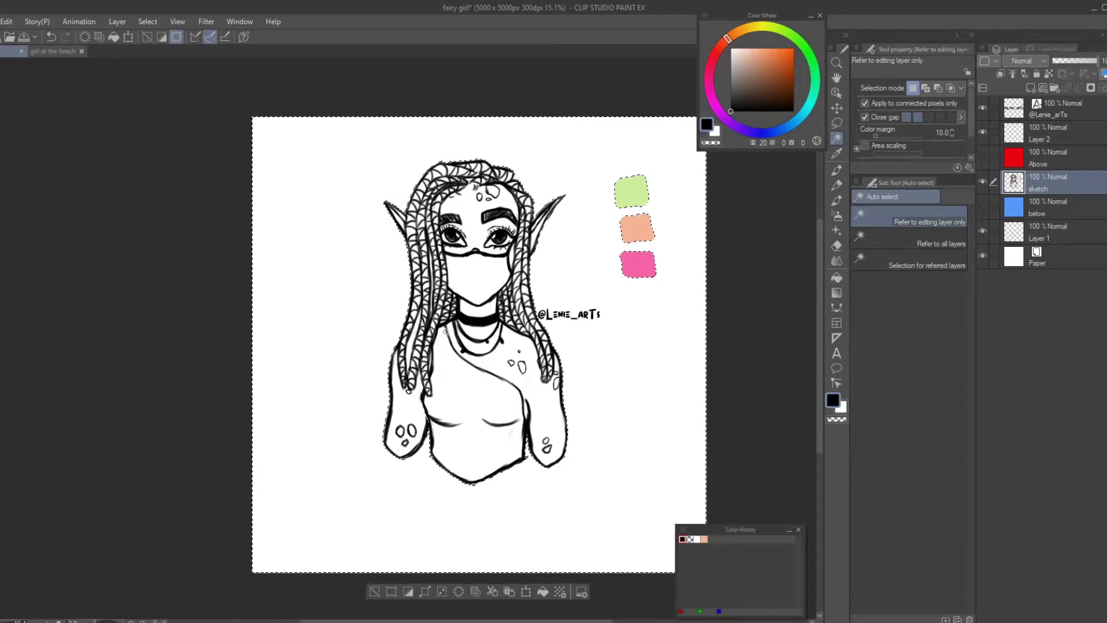
click(121, 23)
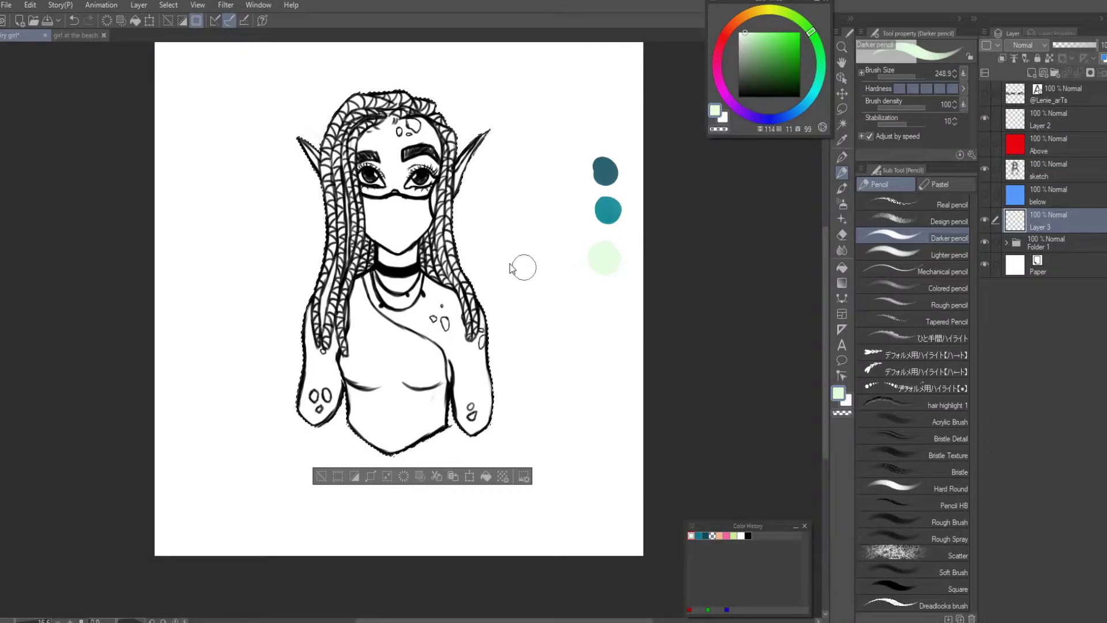
Paint the selected figure pale green on Layer 3 with the Darker pencil at brush size 611.3, and clear the selection
key(bracketright)
key(bracketright)
key(bracketright)
drag(398, 208, 418, 380)
mouse_move(449, 275)
mouse_down()
mouse_move(457, 367)
mouse_move(392, 98)
mouse_move(313, 428)
mouse_up()
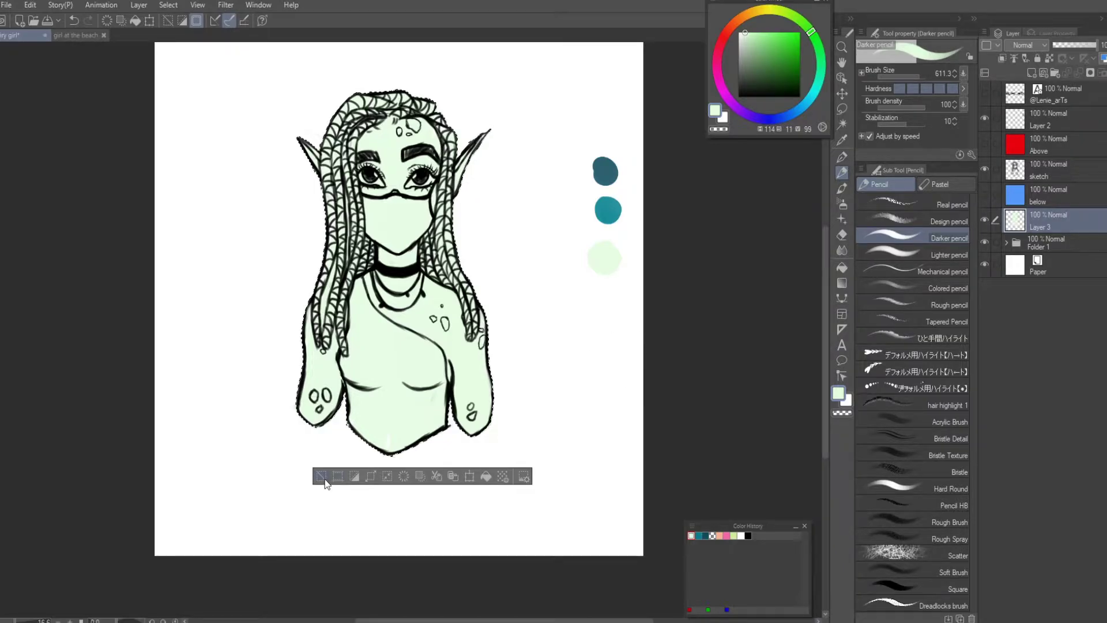
ctrl+shift+click(548, 328)
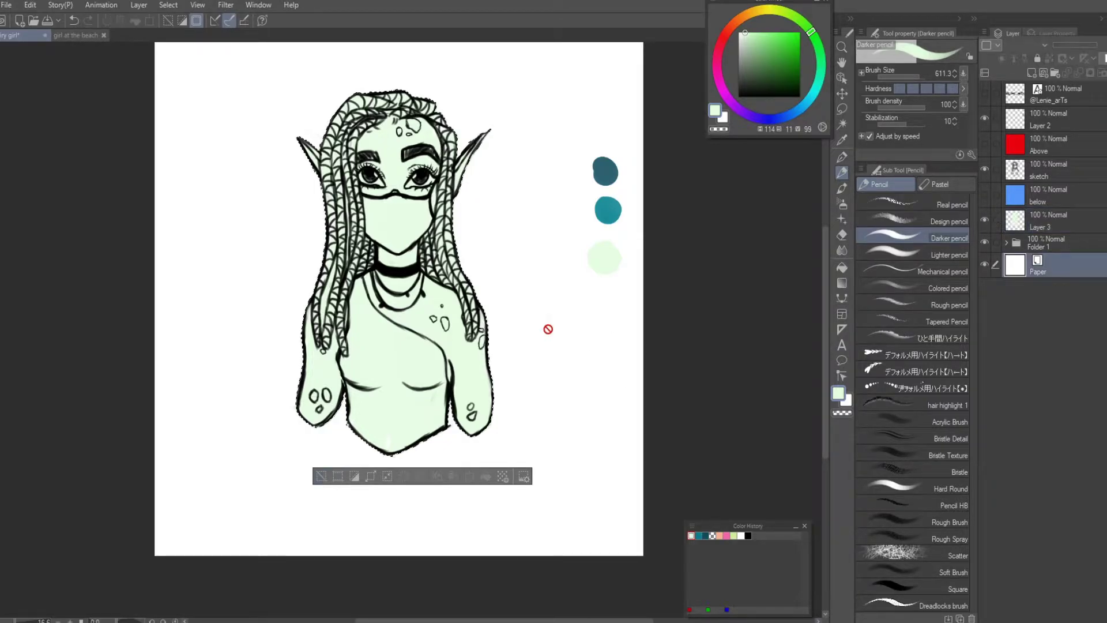
click(322, 478)
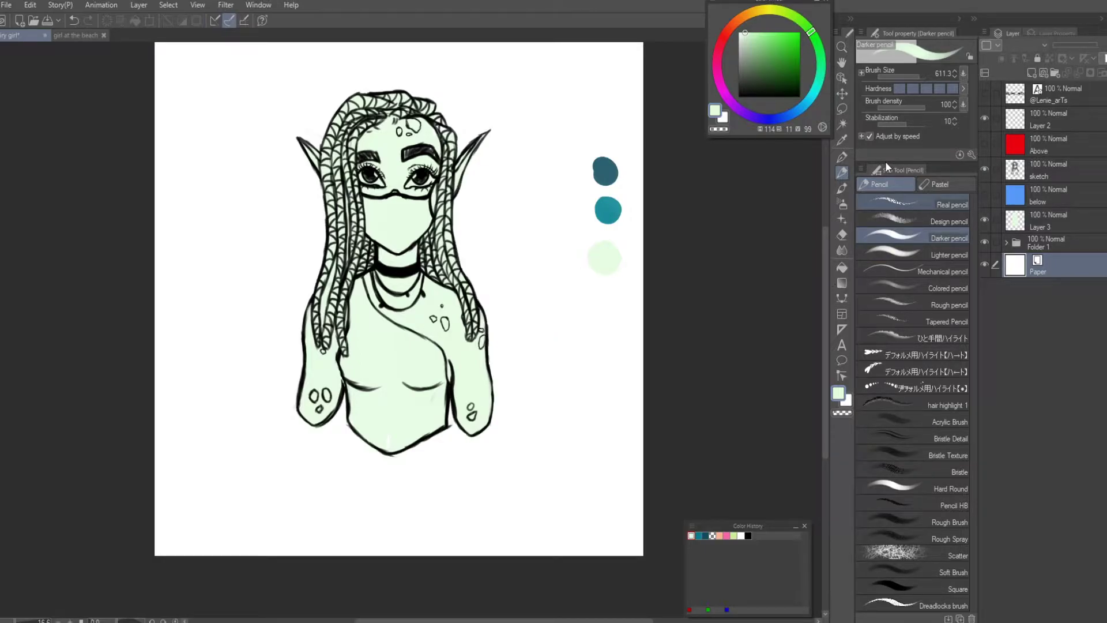
Change the Paper layer's colour to light grey
click(746, 51)
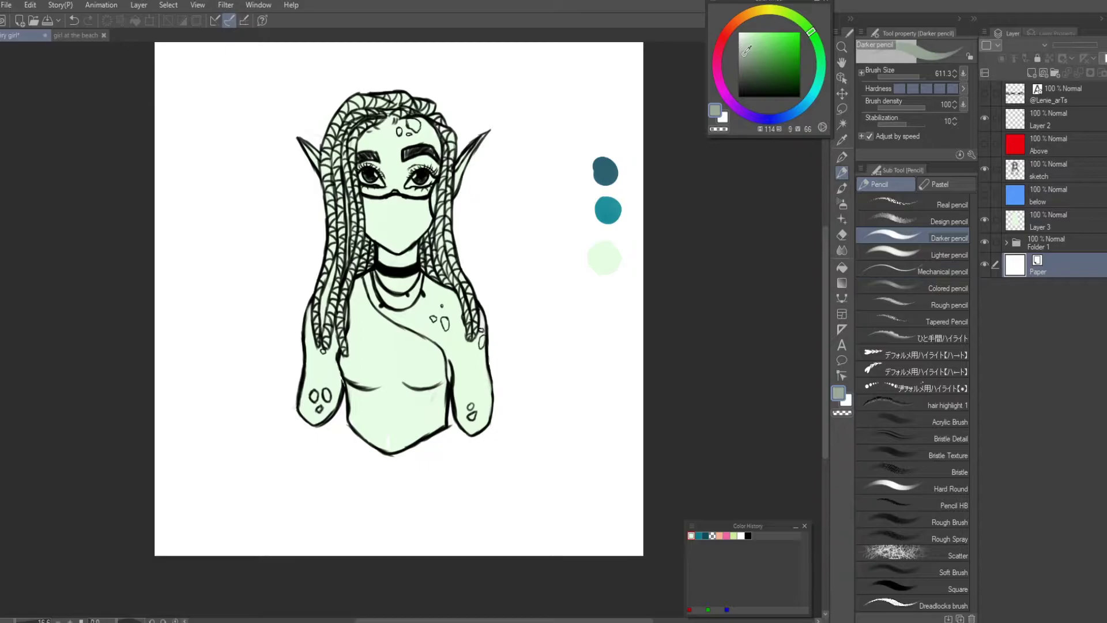
click(739, 51)
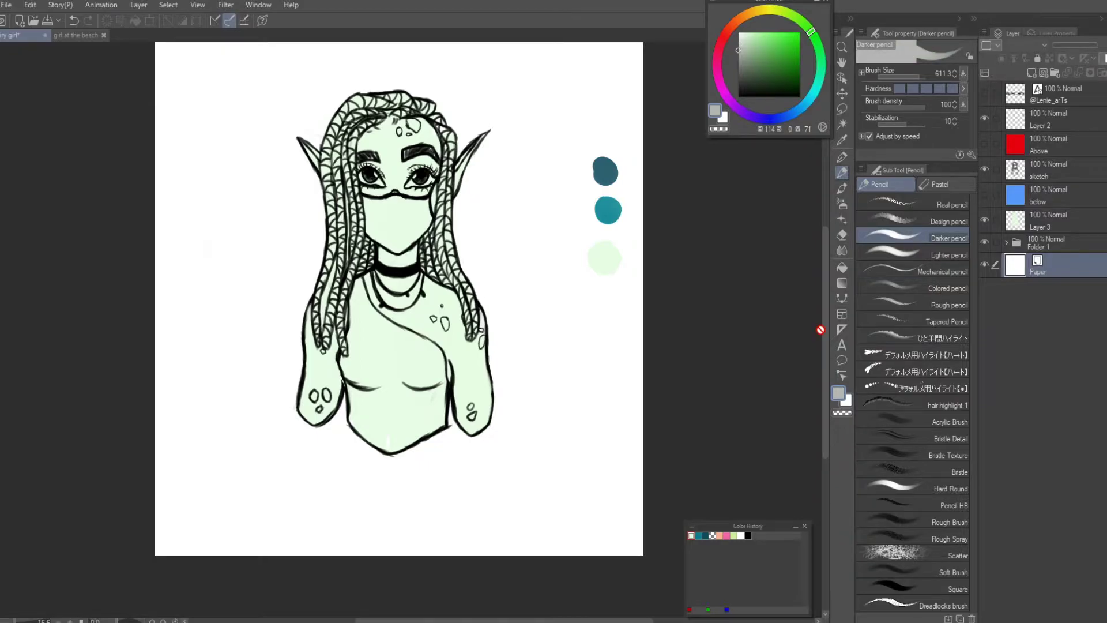
double_click(1038, 265)
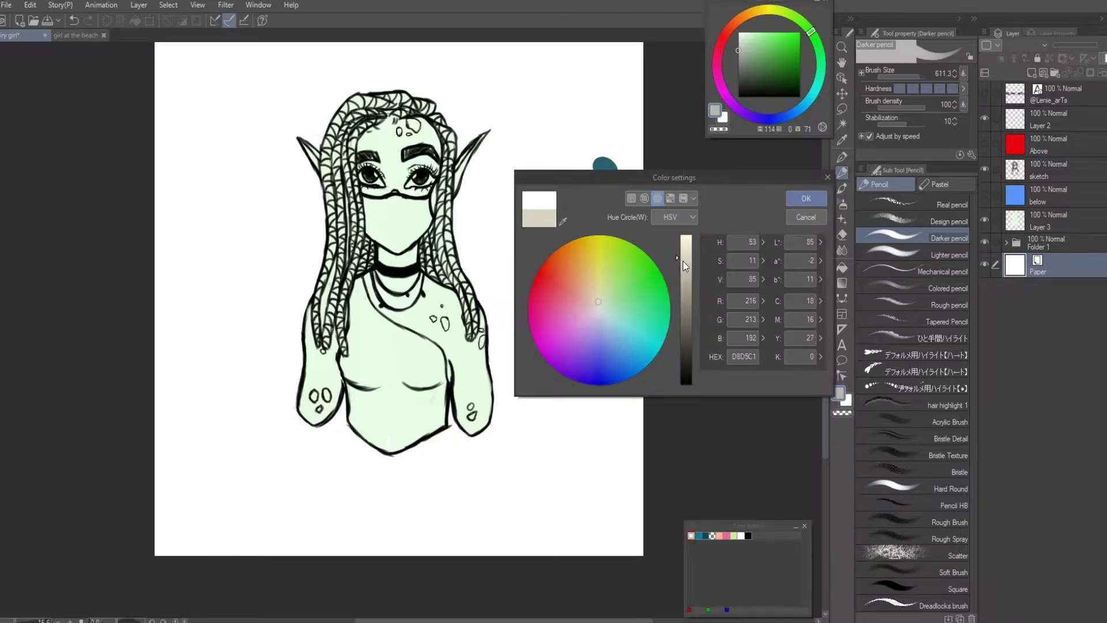
drag(683, 261, 682, 247)
click(785, 213)
key(ctrl+z)
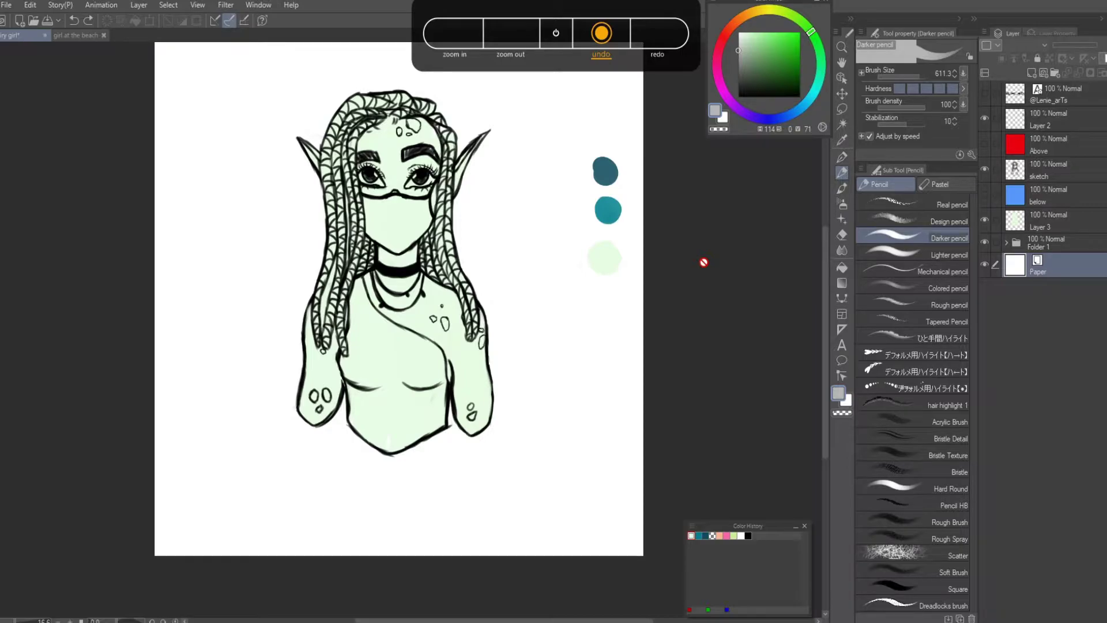
key(ctrl+y)
key(ctrl+minus)
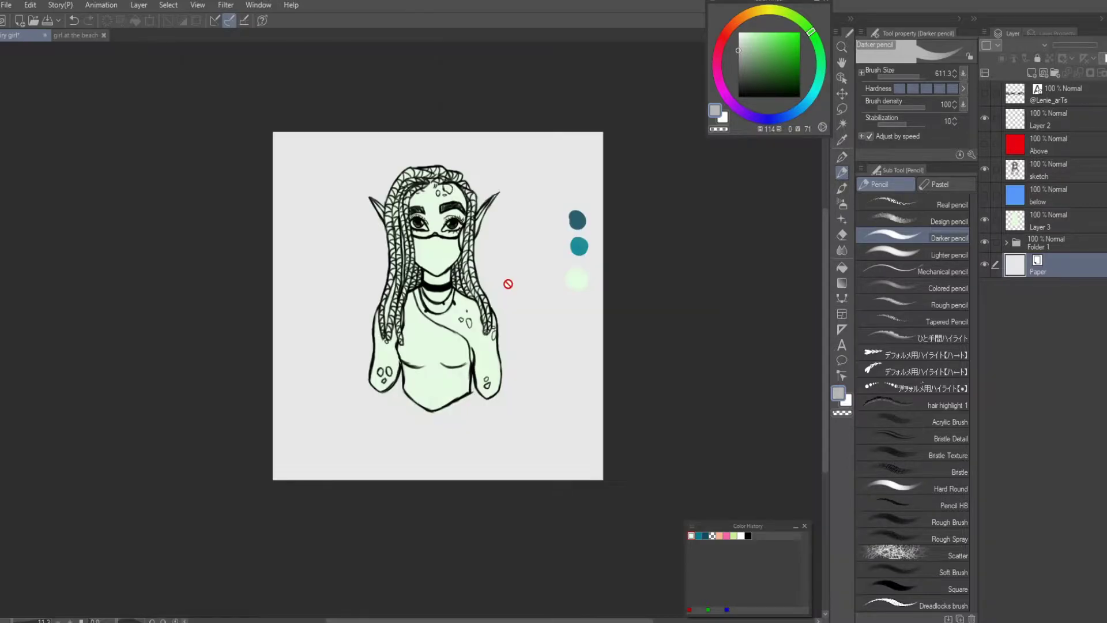
Select the area of the painted figure and make Layer 3 the active layer
key(ctrl+plus)
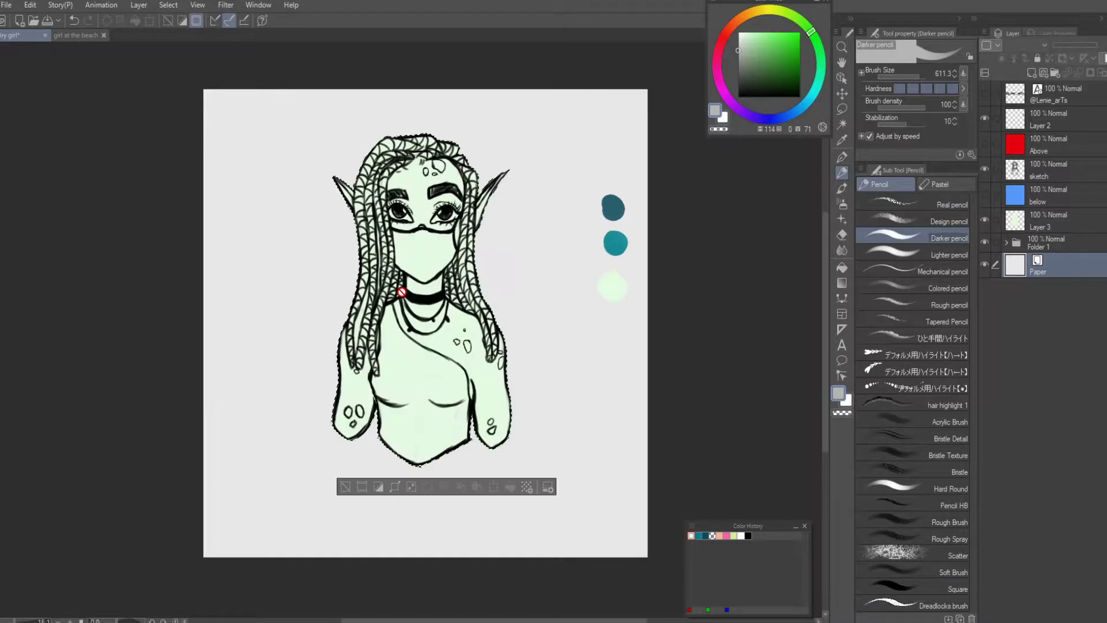
ctrl+click(401, 293)
key(ctrl+plus)
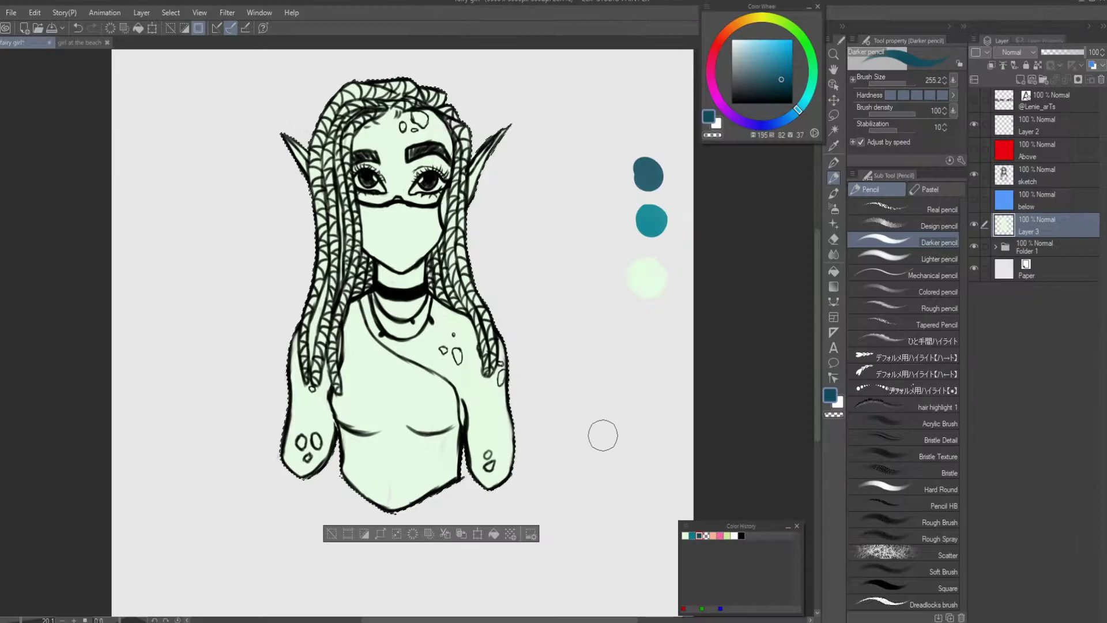
Block in all the dreadlocks in teal on Layer 3 with the Darker pencil at brush size 255.2
alt+click(651, 221)
mouse_move(461, 118)
mouse_down()
mouse_move(468, 281)
mouse_move(452, 288)
mouse_move(443, 275)
mouse_move(449, 252)
mouse_move(441, 291)
mouse_up()
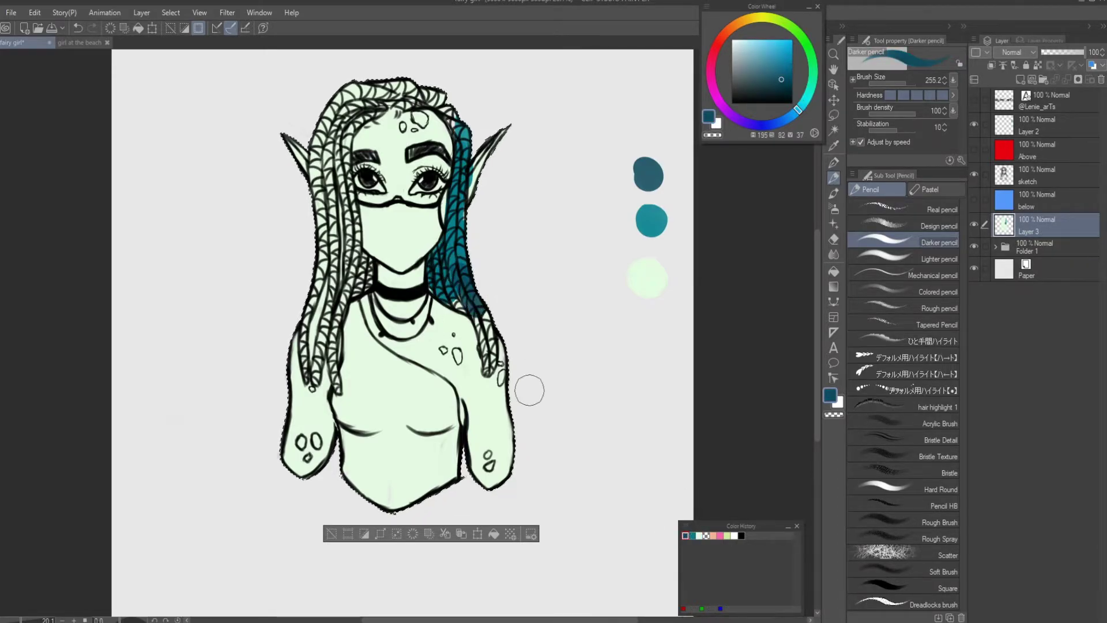
key(ctrl+z)
mouse_move(481, 293)
mouse_down()
mouse_move(470, 309)
mouse_move(438, 283)
mouse_move(468, 297)
mouse_move(492, 369)
mouse_move(467, 299)
mouse_move(433, 268)
mouse_up()
mouse_move(455, 107)
mouse_down()
mouse_move(421, 94)
mouse_move(364, 94)
mouse_move(359, 80)
mouse_move(333, 139)
mouse_move(332, 109)
mouse_move(321, 181)
mouse_move(320, 139)
mouse_move(320, 168)
mouse_up()
mouse_move(326, 168)
mouse_down()
mouse_move(320, 291)
mouse_move(301, 306)
mouse_move(303, 374)
mouse_move(300, 326)
mouse_move(305, 369)
mouse_move(320, 339)
mouse_move(333, 383)
mouse_move(328, 337)
mouse_move(337, 323)
mouse_move(331, 357)
mouse_move(345, 276)
mouse_move(326, 311)
mouse_move(340, 172)
mouse_move(337, 253)
mouse_move(350, 261)
mouse_move(344, 274)
mouse_move(360, 252)
mouse_move(371, 268)
mouse_move(360, 283)
mouse_up()
mouse_move(370, 124)
mouse_down()
mouse_move(430, 101)
mouse_move(347, 117)
mouse_move(384, 103)
mouse_move(336, 166)
mouse_move(341, 185)
mouse_move(345, 124)
mouse_move(349, 149)
mouse_move(390, 100)
mouse_up()
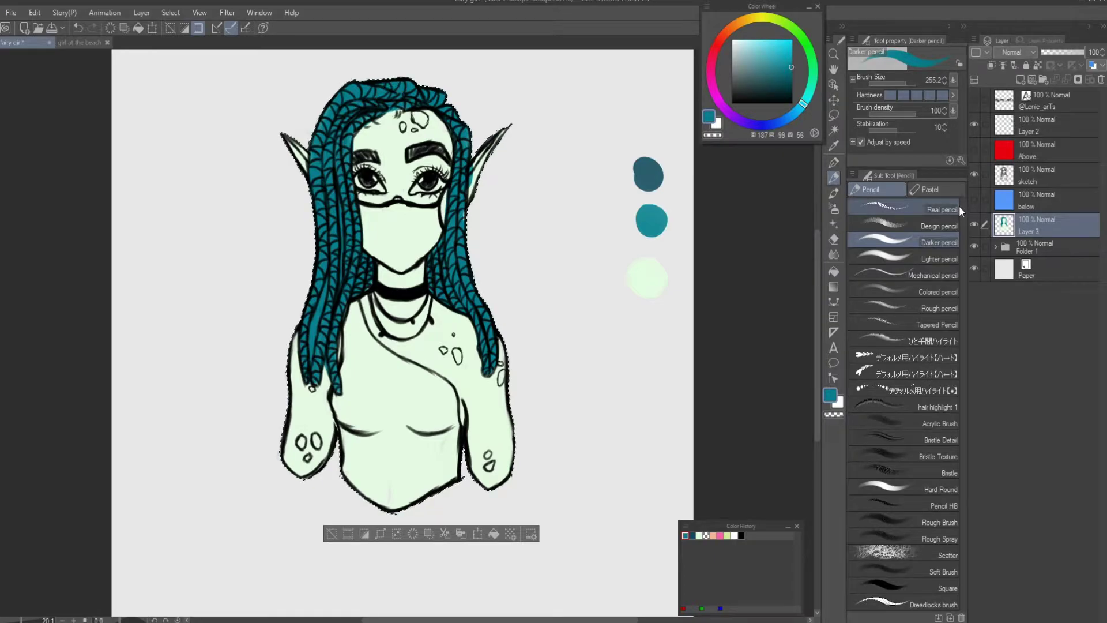
Switch to the Dense watercolor brush and set its brush size to 37
click(834, 195)
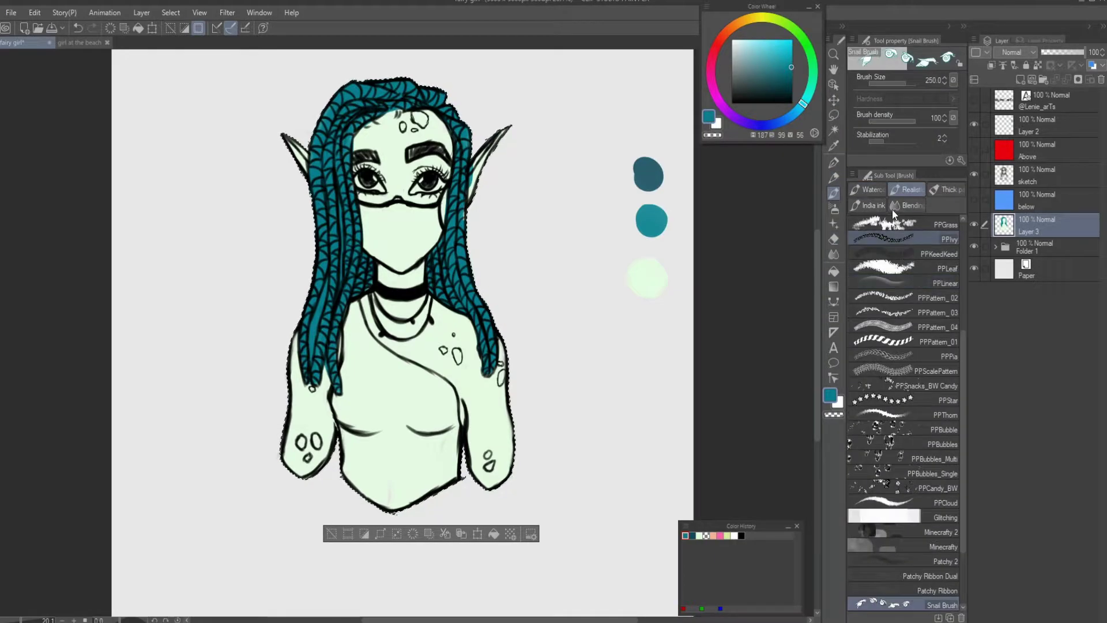
click(868, 190)
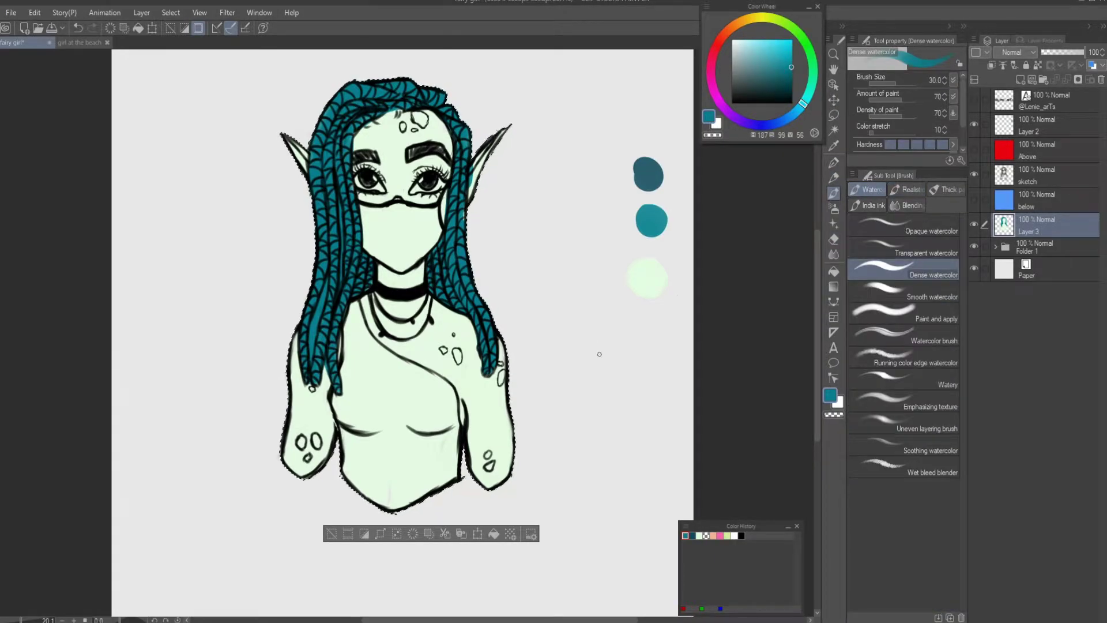
scroll(419, 74, down, 2)
scroll(418, 73, up, 3)
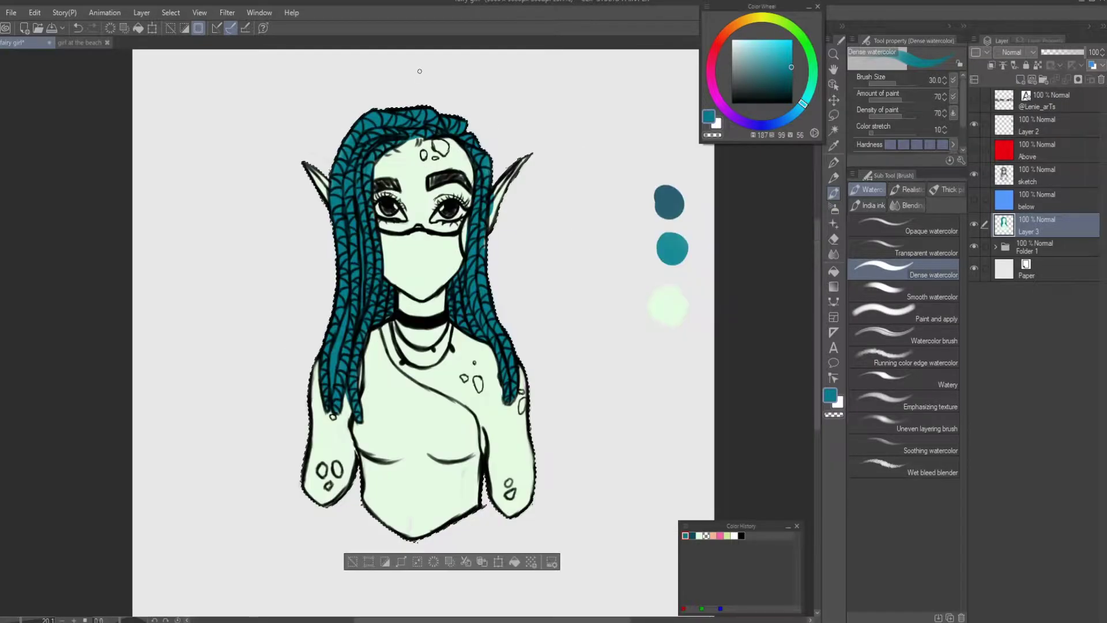
click(946, 77)
click(945, 77)
click(946, 77)
click(945, 77)
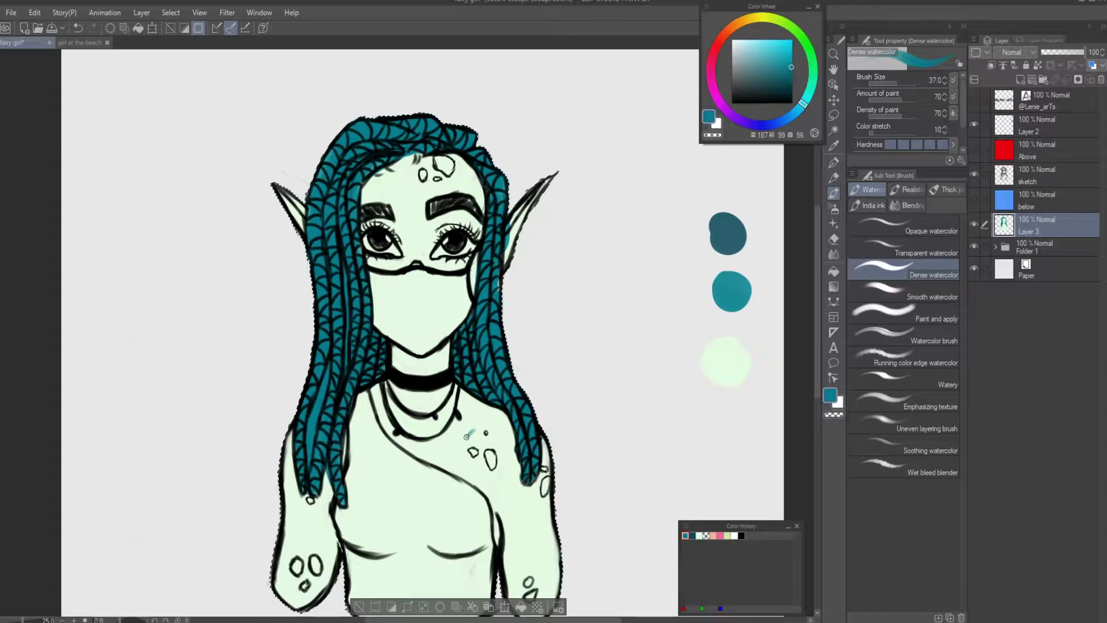
Try teal Dense watercolor strokes on the chest below the necklaces
drag(473, 430, 441, 462)
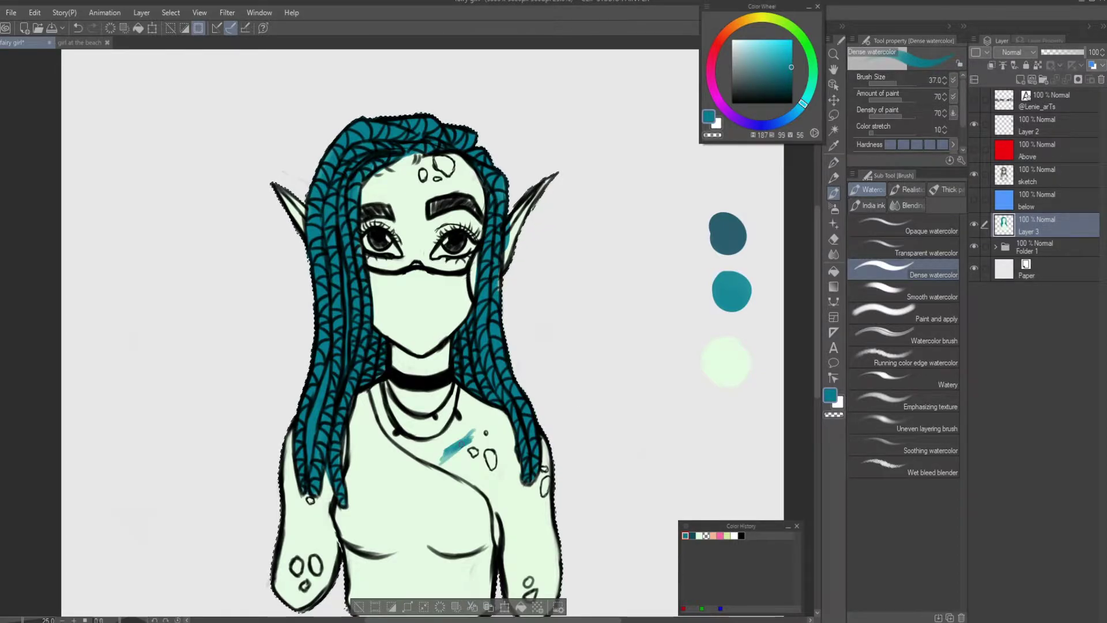
key(ctrl+z)
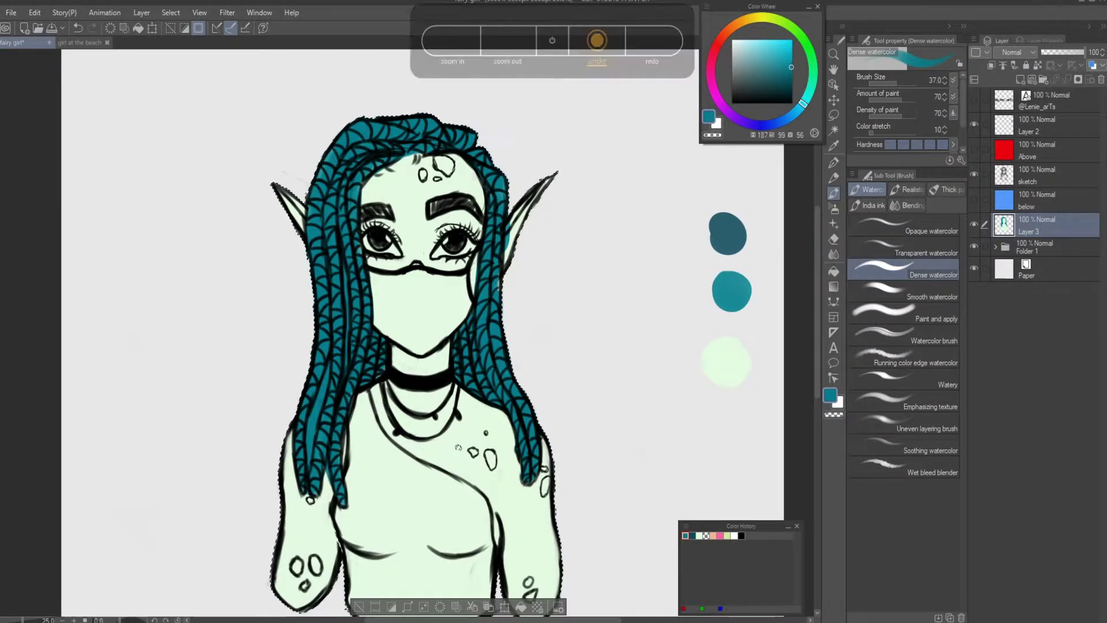
drag(459, 446, 423, 441)
key(ctrl+z)
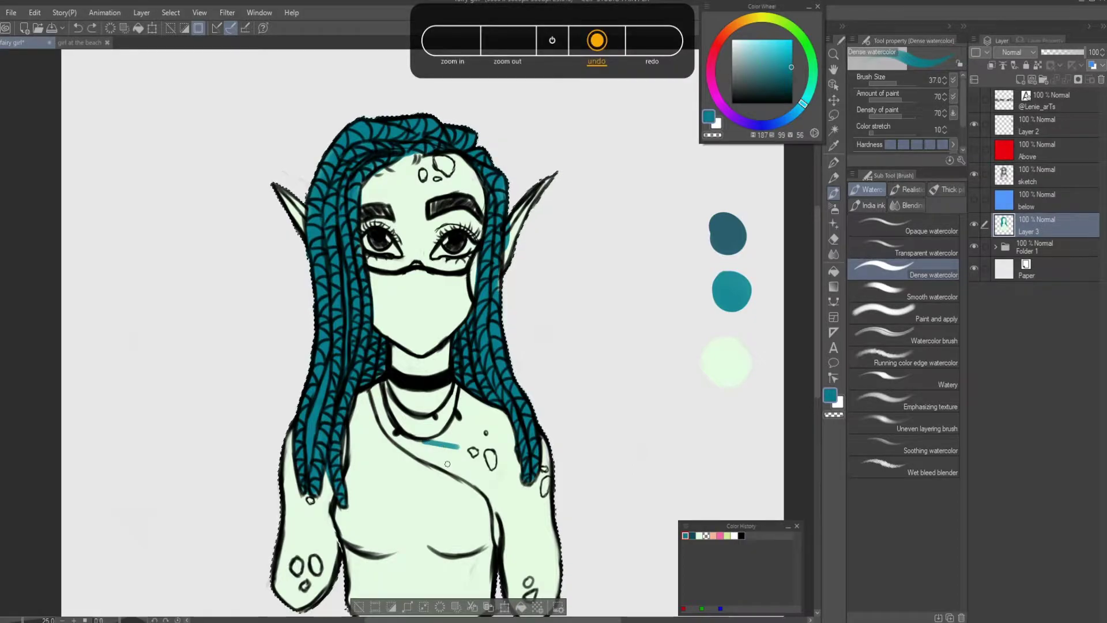
Clear the figure selection and set the Dense watercolor brush size to 73.7
key(ctrl+d)
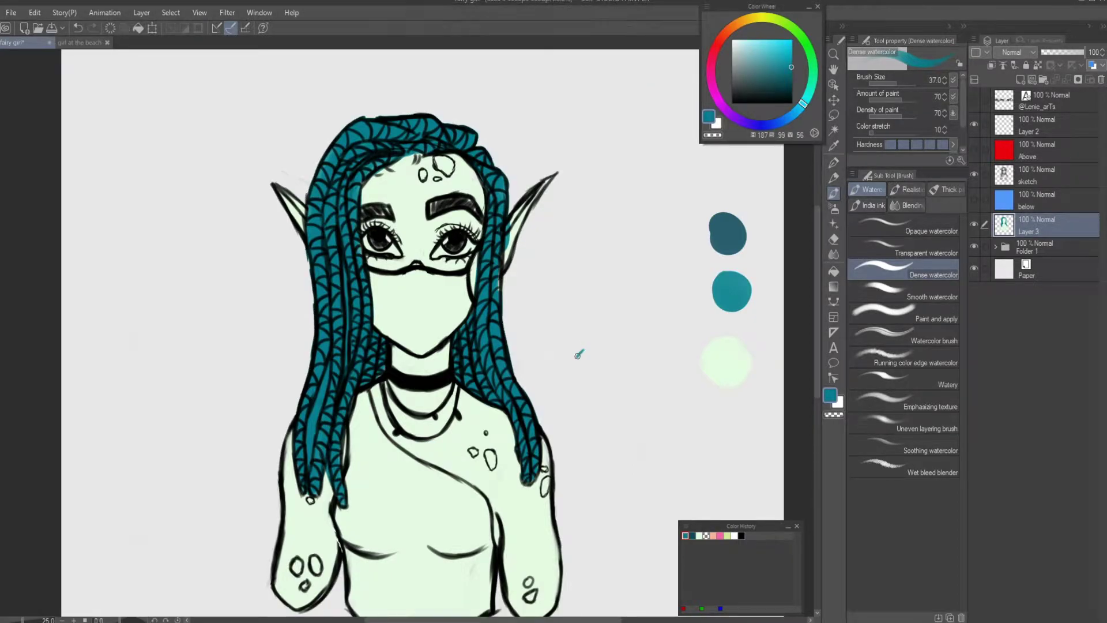
drag(582, 349, 608, 381)
key(ctrl+z)
click(903, 81)
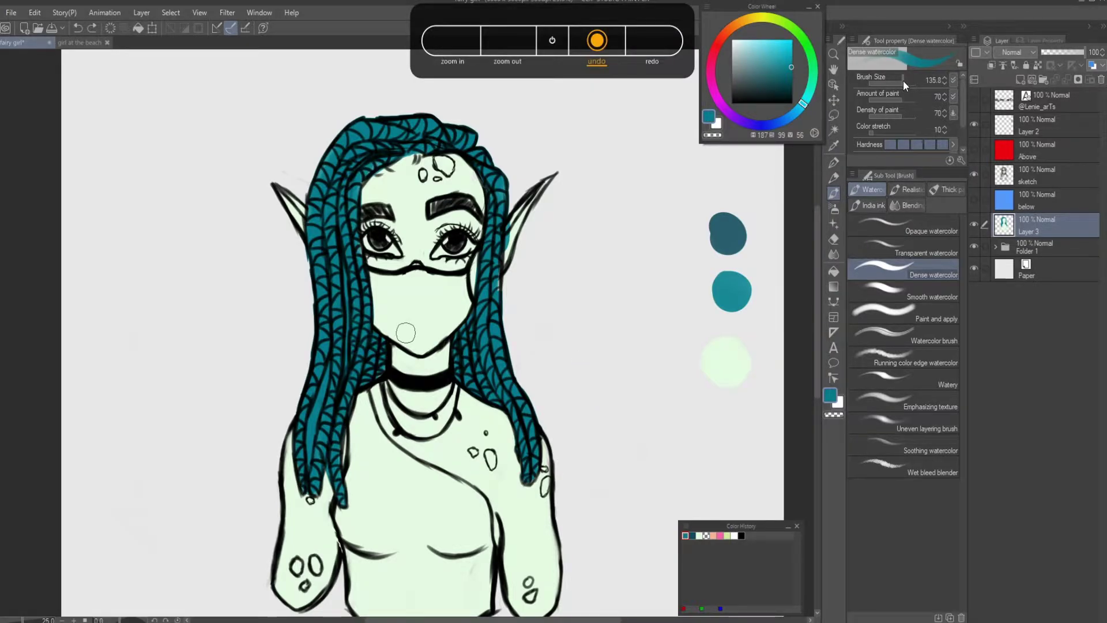
click(897, 81)
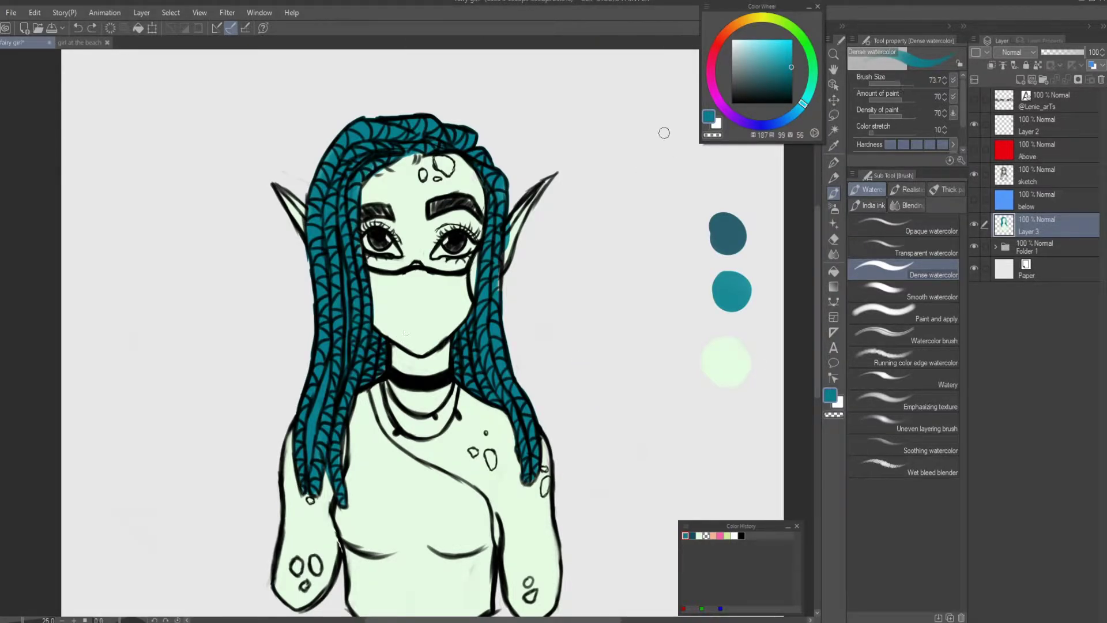
Paint a soft teal hairline along the upper forehead with the Dense watercolor brush
mouse_move(400, 160)
mouse_down()
mouse_move(453, 156)
mouse_move(481, 179)
mouse_up()
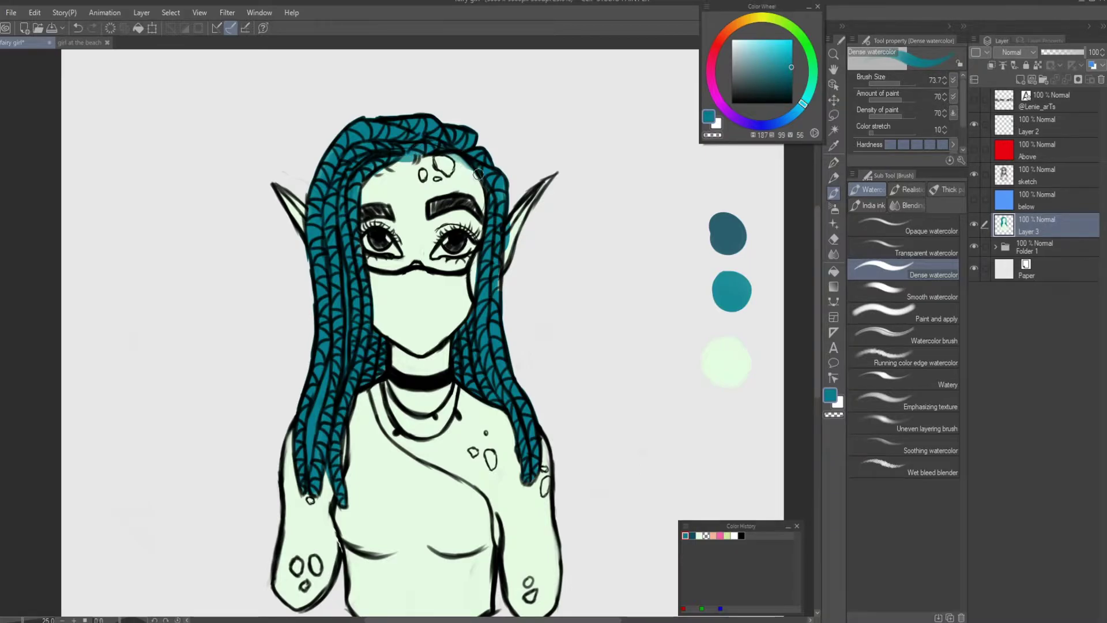
key(ctrl+z)
key(ctrl+z)
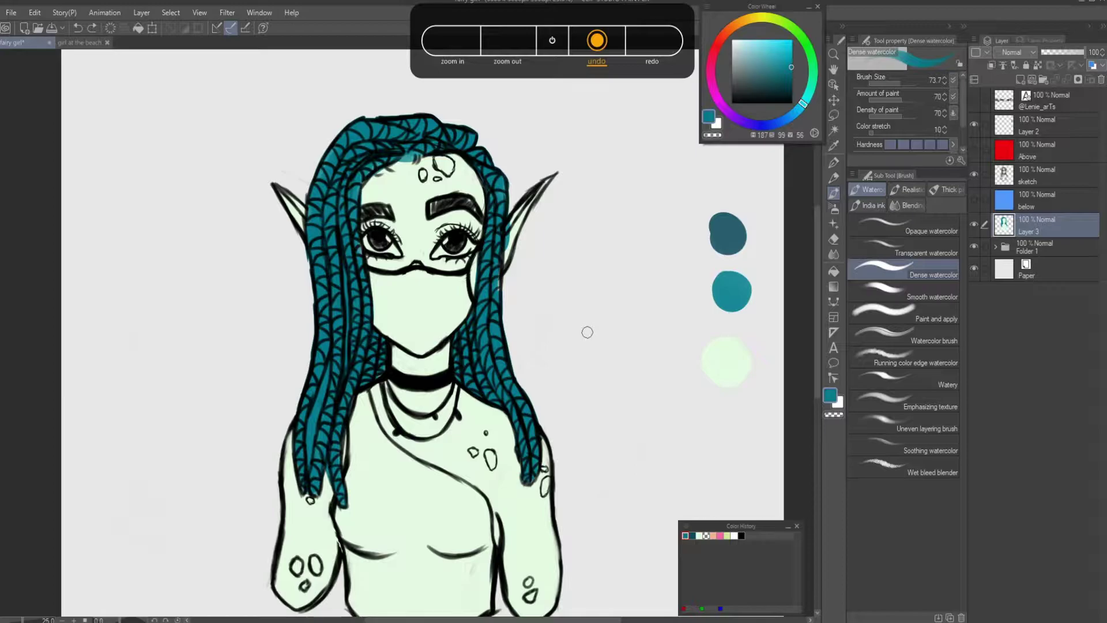
drag(387, 171, 398, 152)
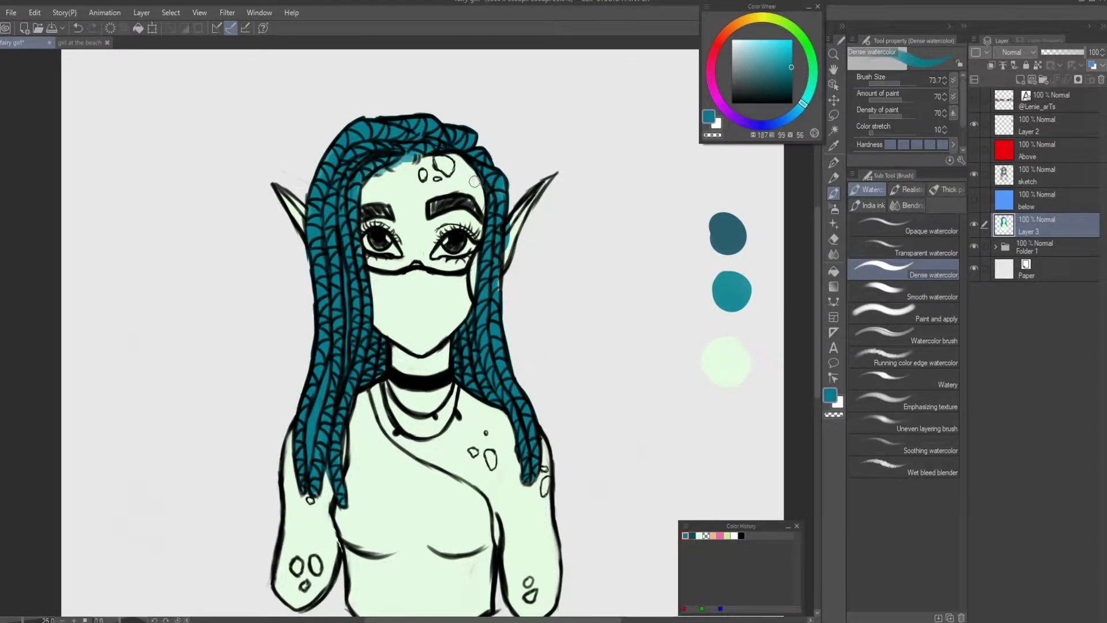
key(ctrl+minus)
scroll(436, 185, up, 5)
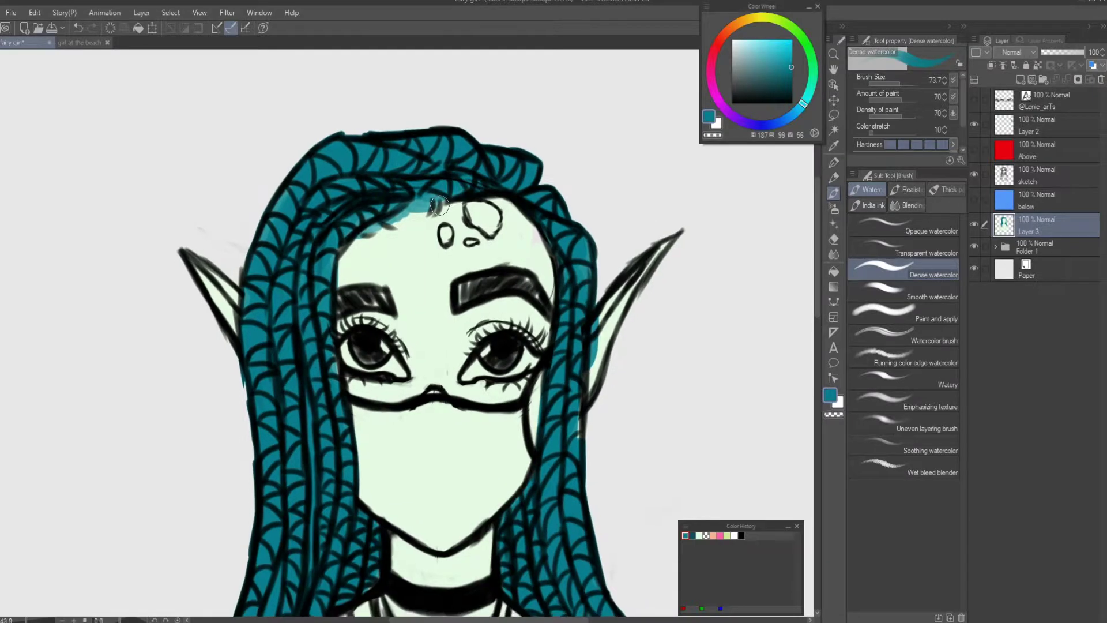
mouse_move(407, 217)
mouse_down()
mouse_move(444, 211)
mouse_move(435, 192)
mouse_move(433, 203)
mouse_move(484, 191)
mouse_up()
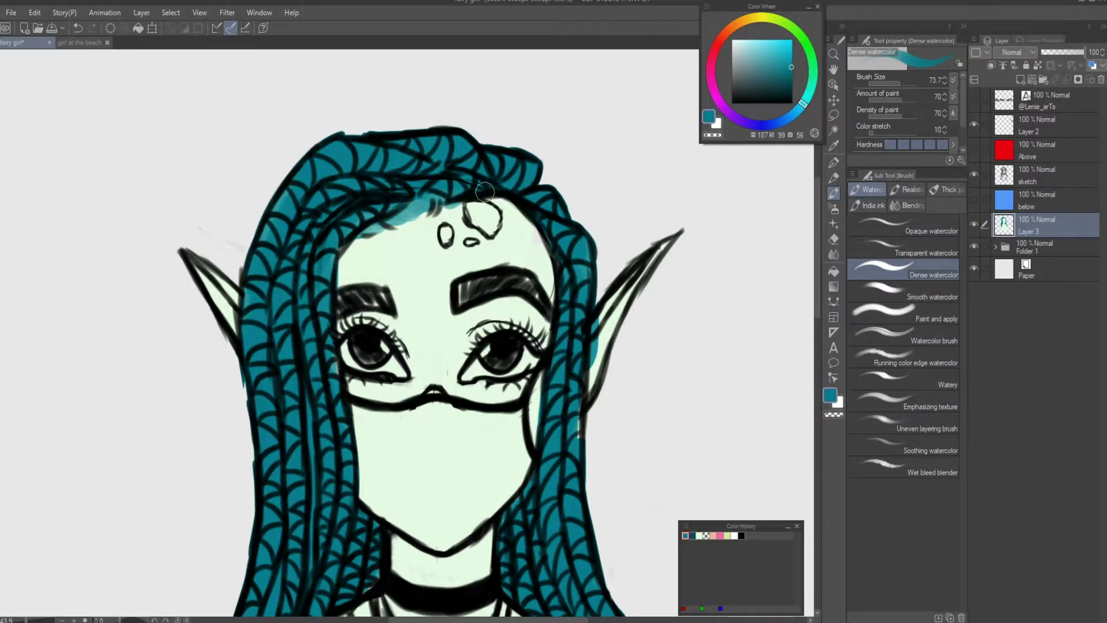
mouse_move(406, 216)
mouse_down()
mouse_move(444, 199)
mouse_move(426, 204)
mouse_up()
key(ctrl+z)
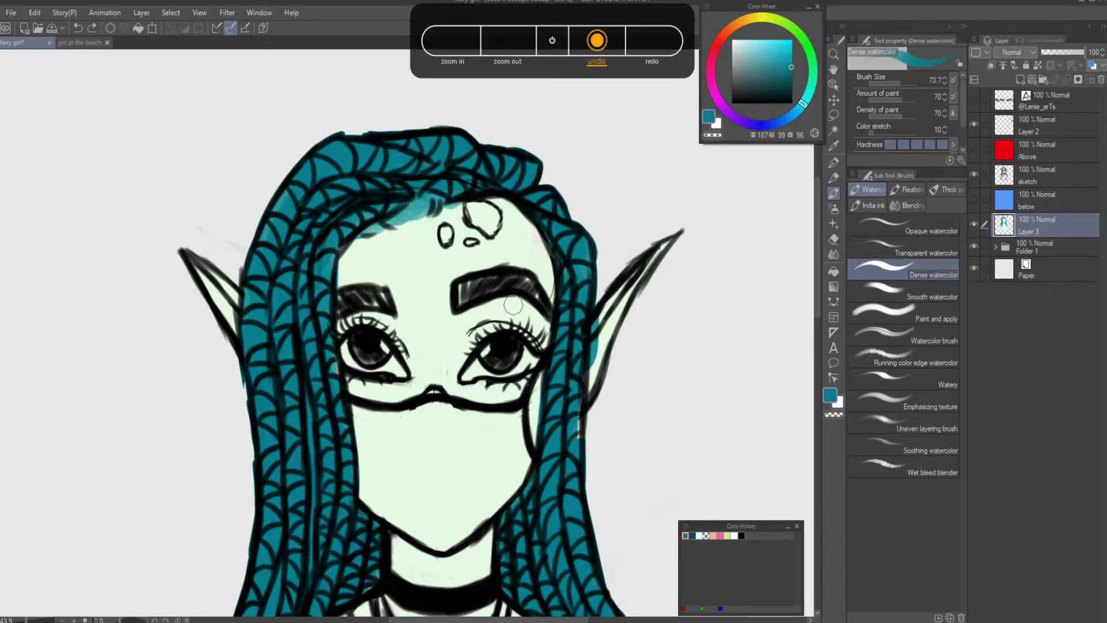
Toggle the sketch layer's visibility to check the flat colours underneath, leaving the sketch shown
click(973, 172)
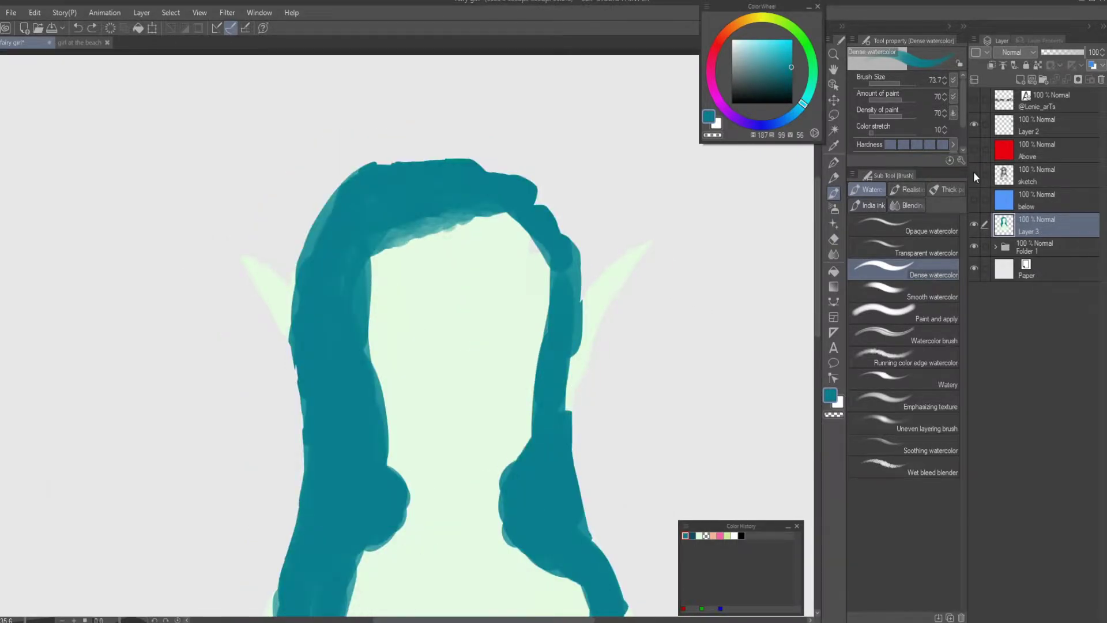
click(975, 172)
click(974, 173)
click(975, 173)
Switch to the Darker pencil at brush size 87.9 and load the painted area of Layer 3 as a selection
drag(528, 296, 528, 324)
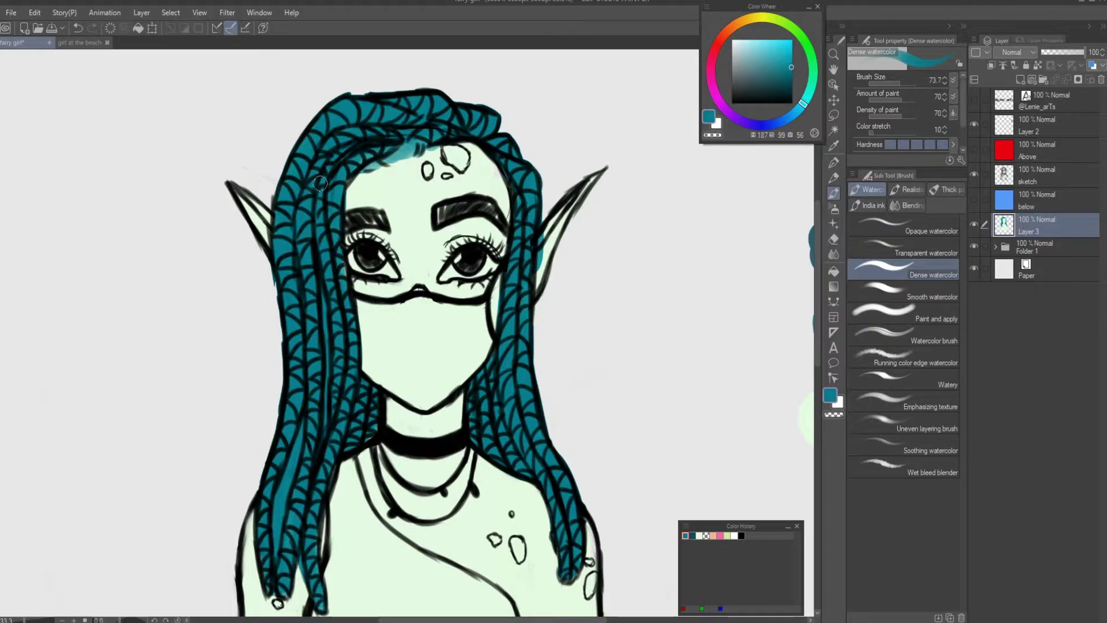
key(p)
key(ctrl+z)
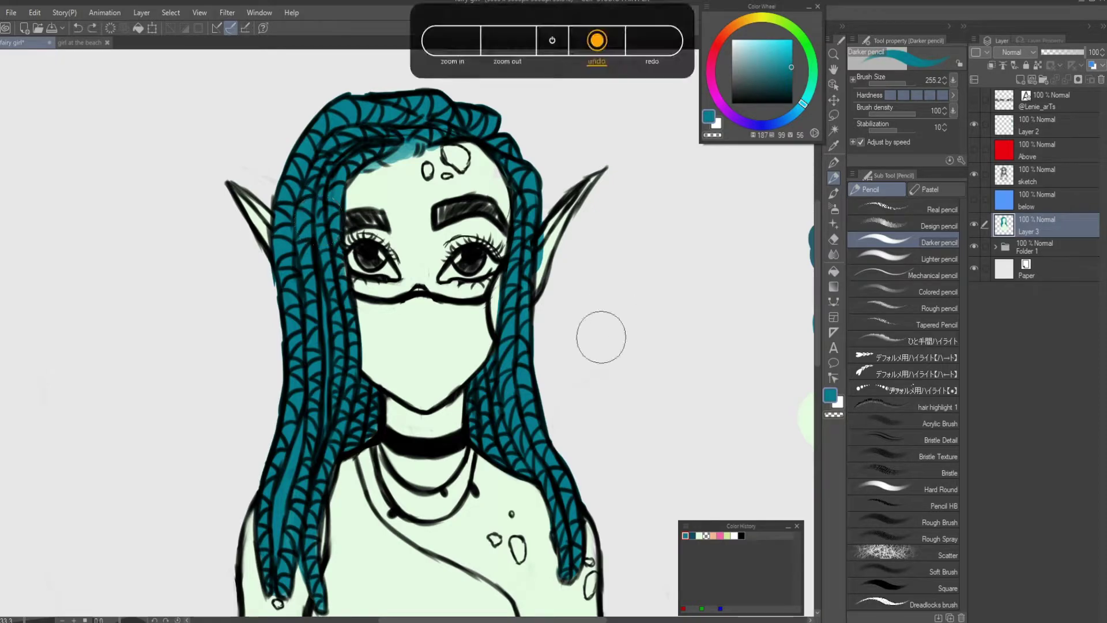
key(bracketleft)
key(bracketleft)
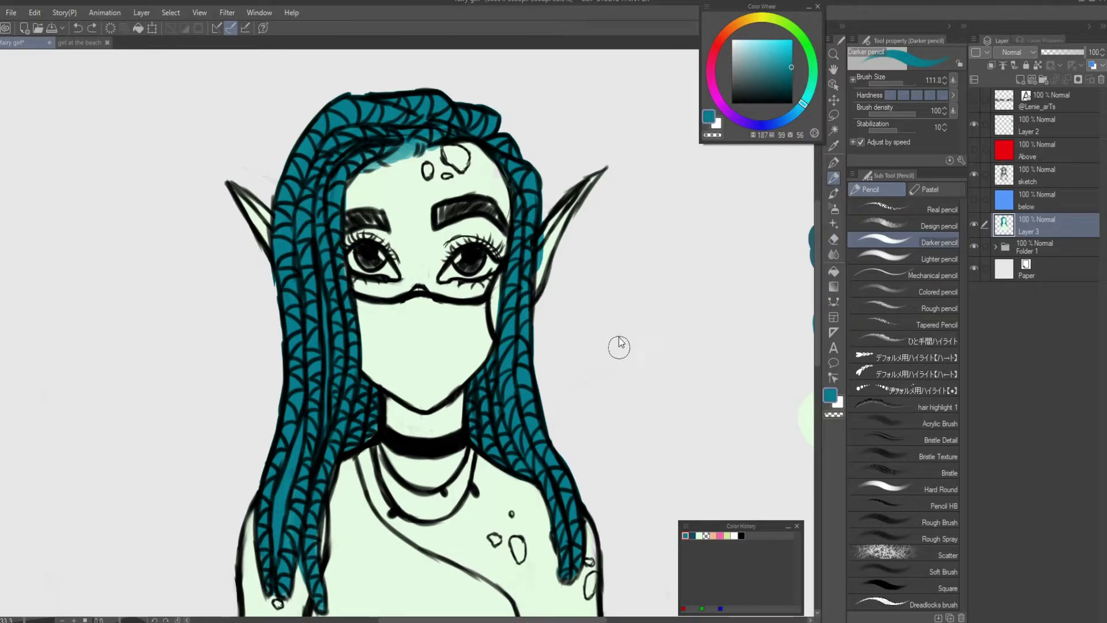
ctrl+click(1003, 225)
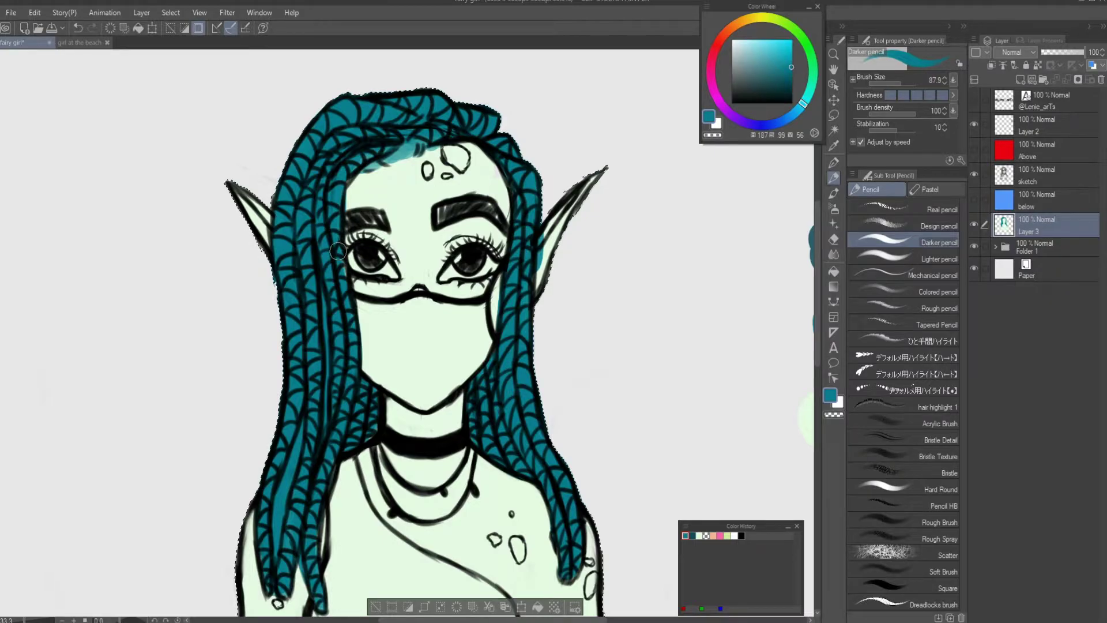
key(bracketleft)
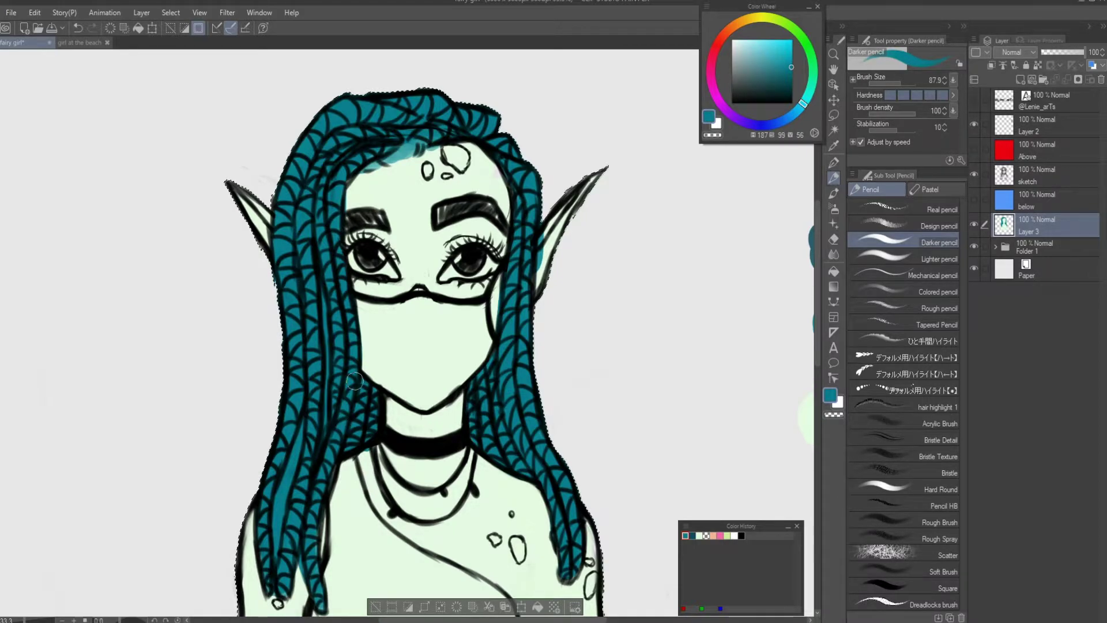
Undo the last change, and briefly hide the sketch layer to check the flat hair and skin colours
key(ctrl+z)
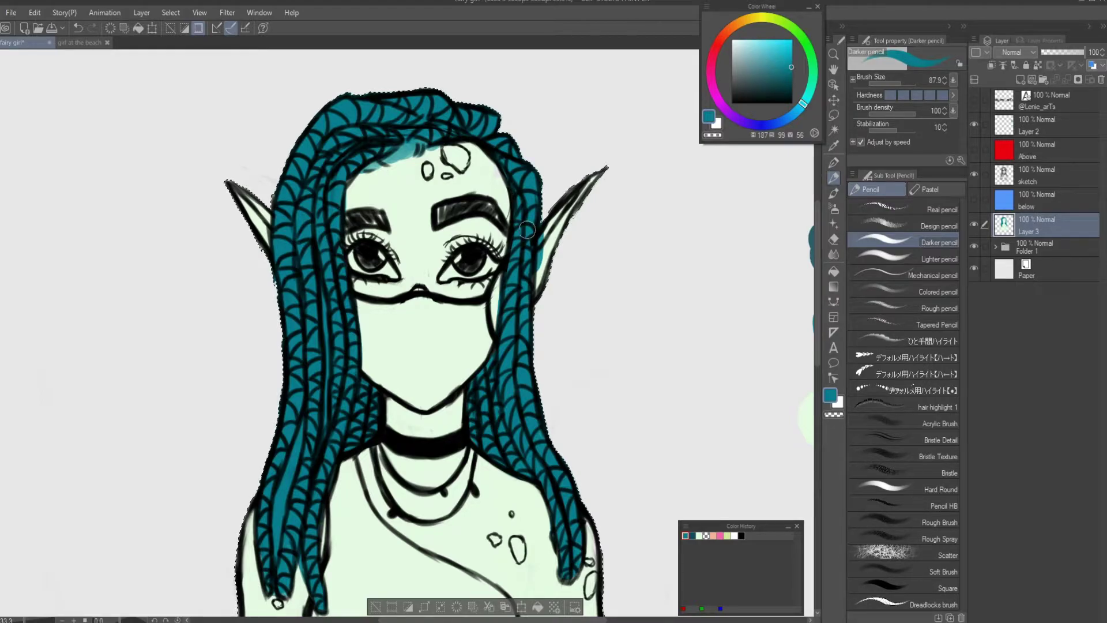
click(974, 174)
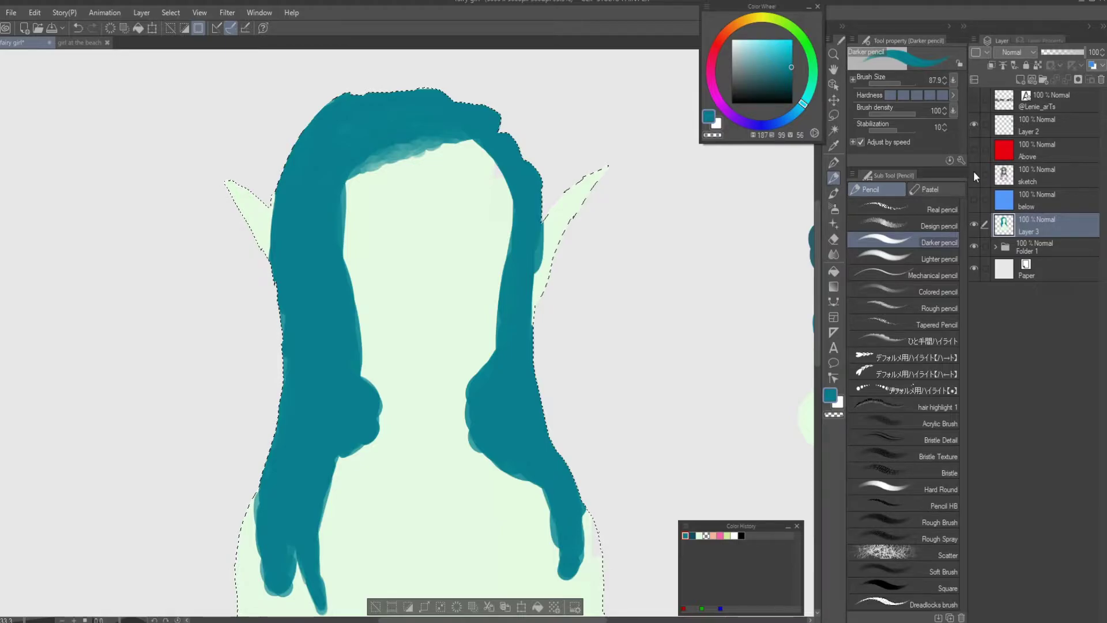
click(974, 174)
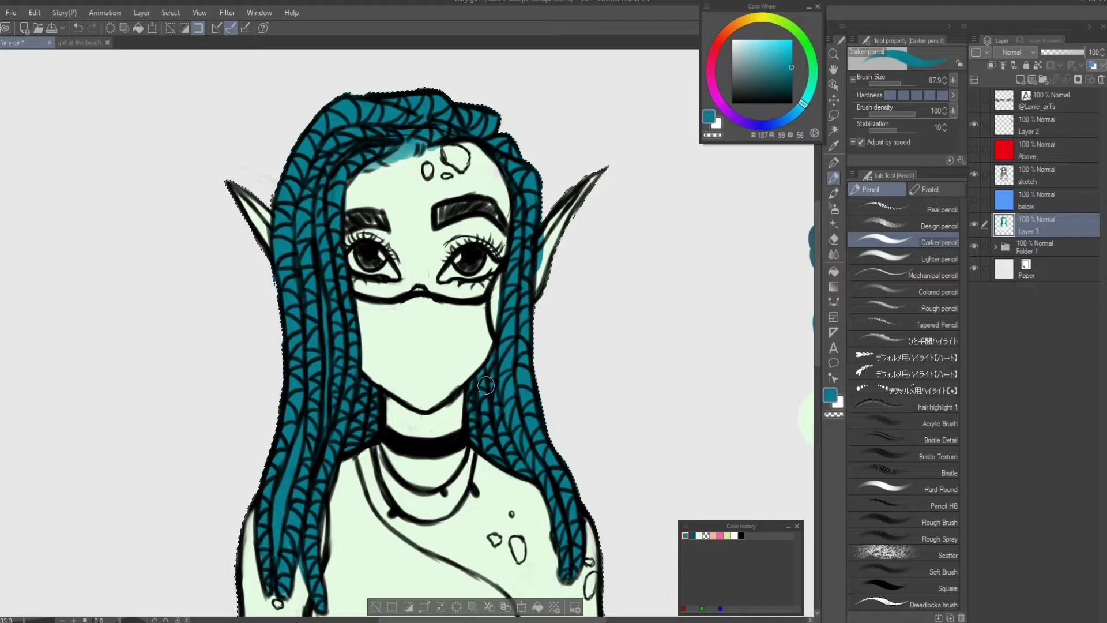
Touch up the skin around the ear edge and dreadlock tips with the sampled pale green, using the Darker pencil
alt+click(458, 325)
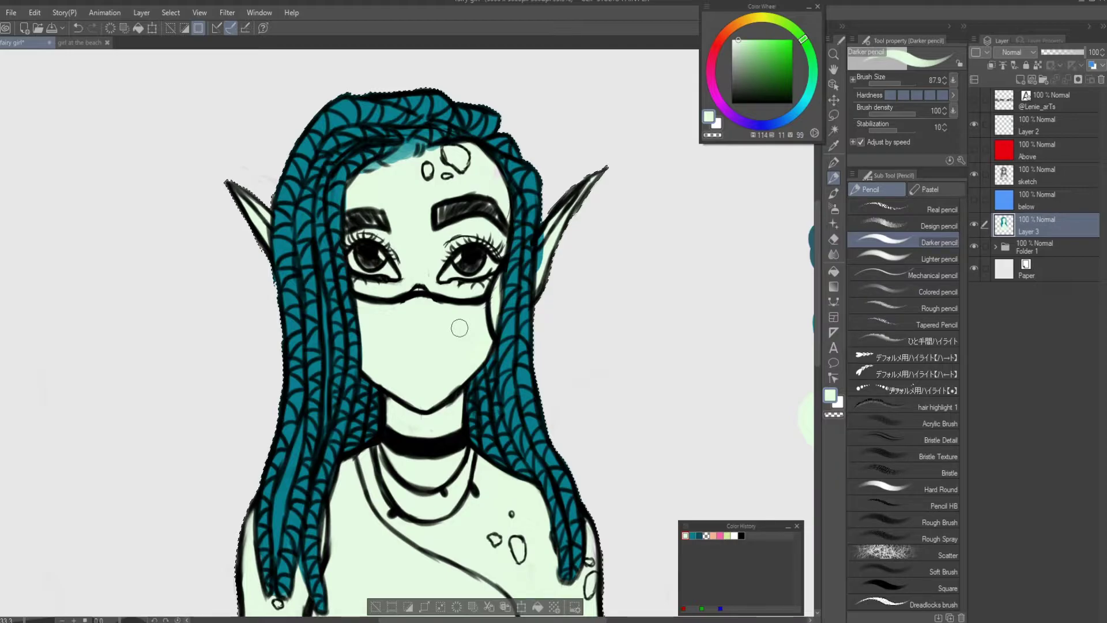
scroll(329, 519, down, 3)
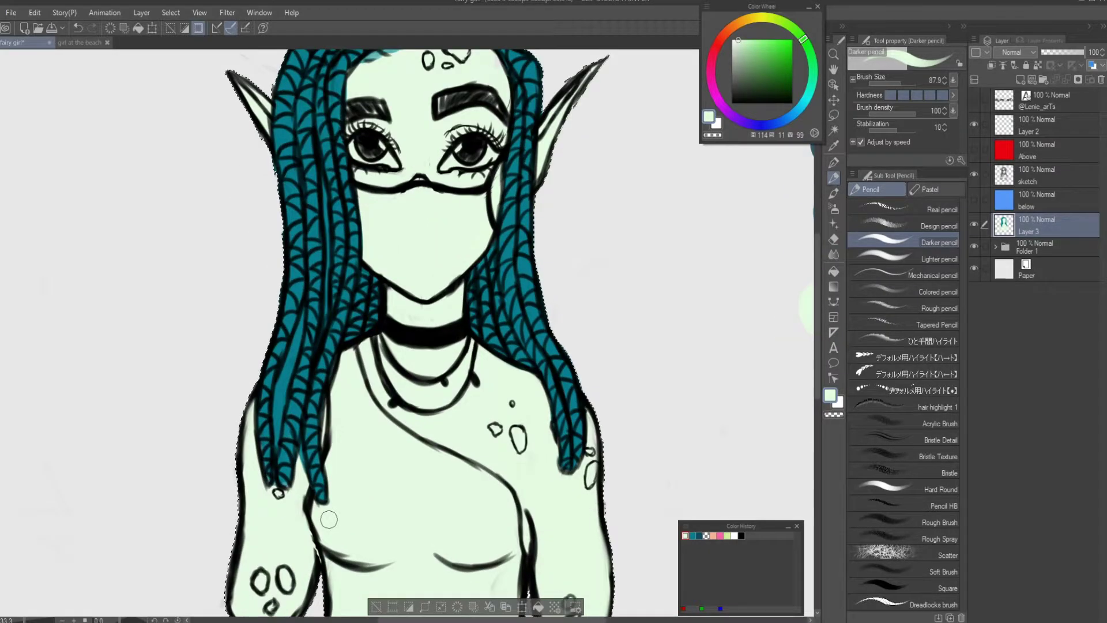
scroll(329, 519, down, 1)
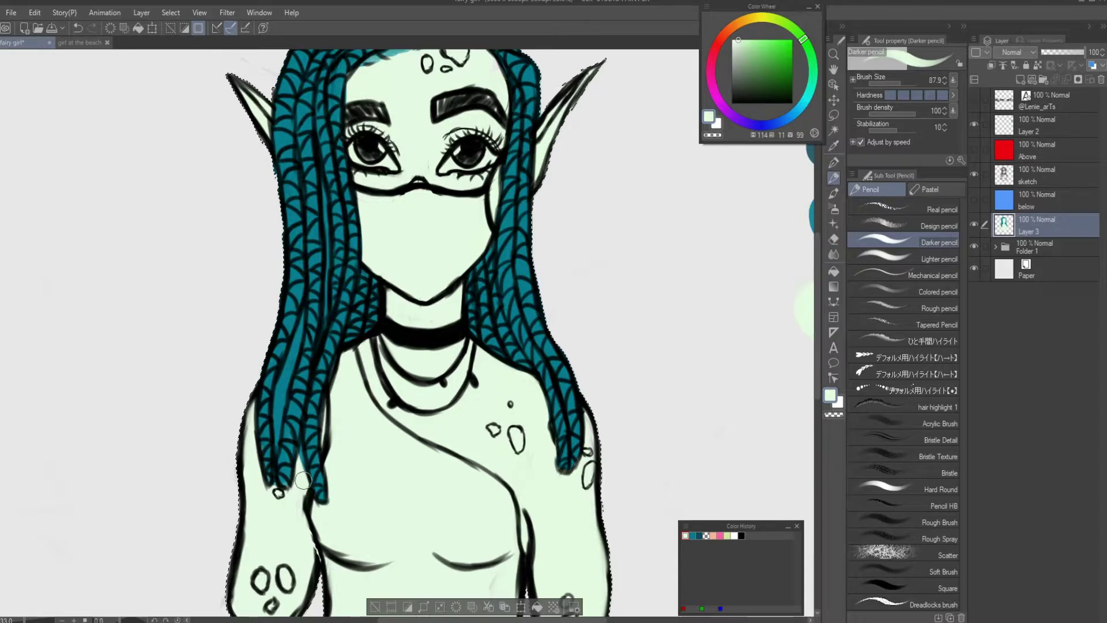
drag(599, 64, 560, 105)
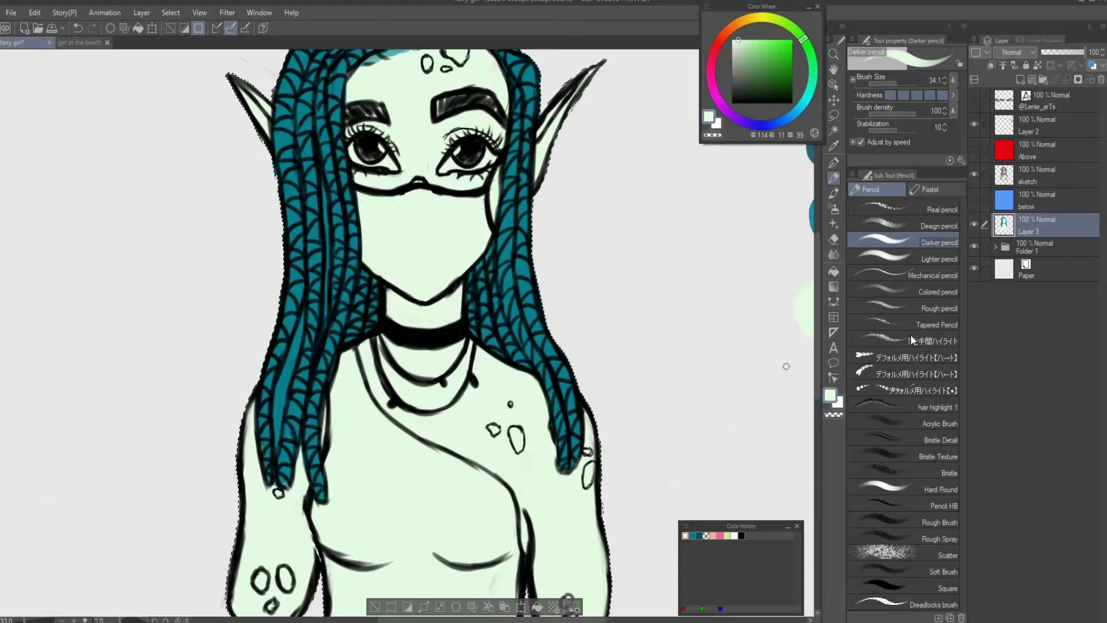
Sample the teal hair colour and paint the top's shoulder strap with the Darker pencil at brush size 148.3
alt+click(290, 452)
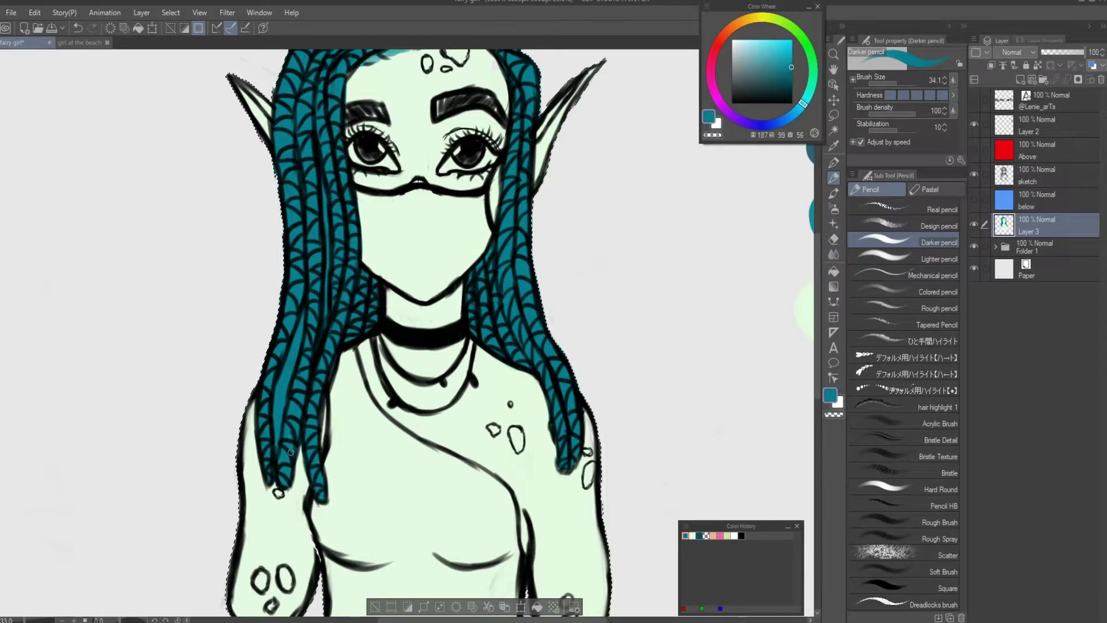
scroll(551, 493, down, 1)
key(bracketright)
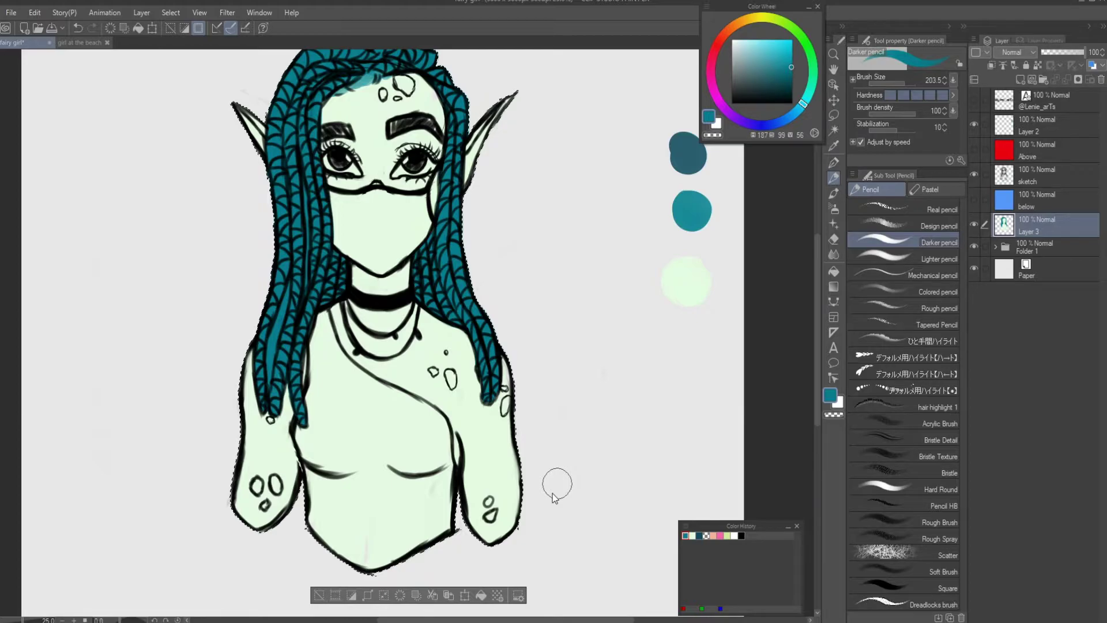
key(bracketleft)
drag(322, 315, 382, 394)
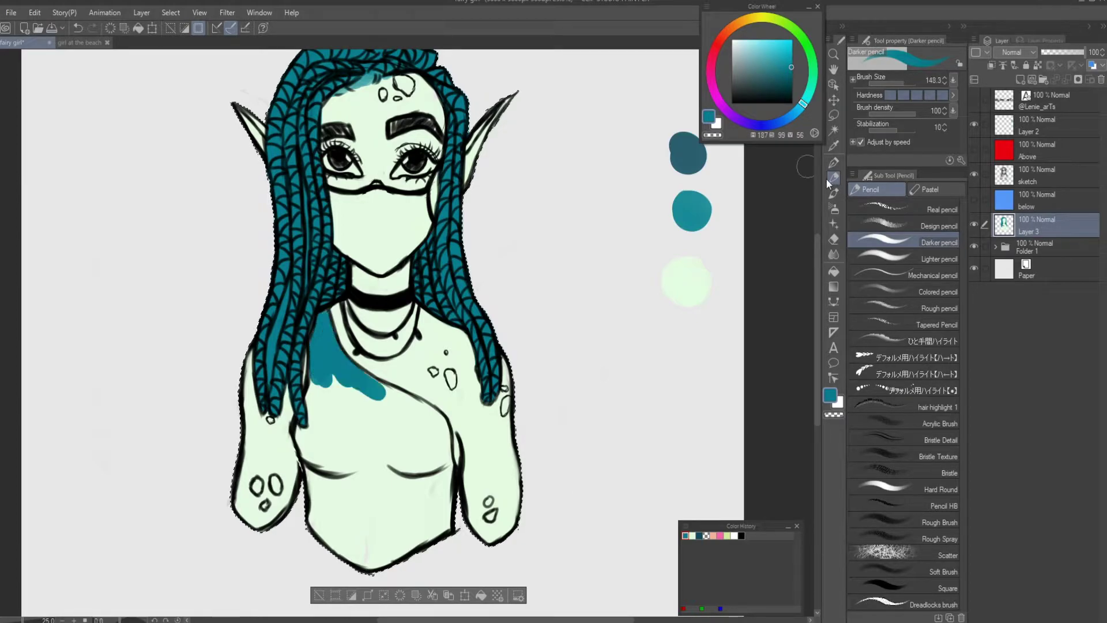
Paint the one-shoulder top teal along its diagonal neckline and side and across the lower body, undoing stray strokes
click(837, 165)
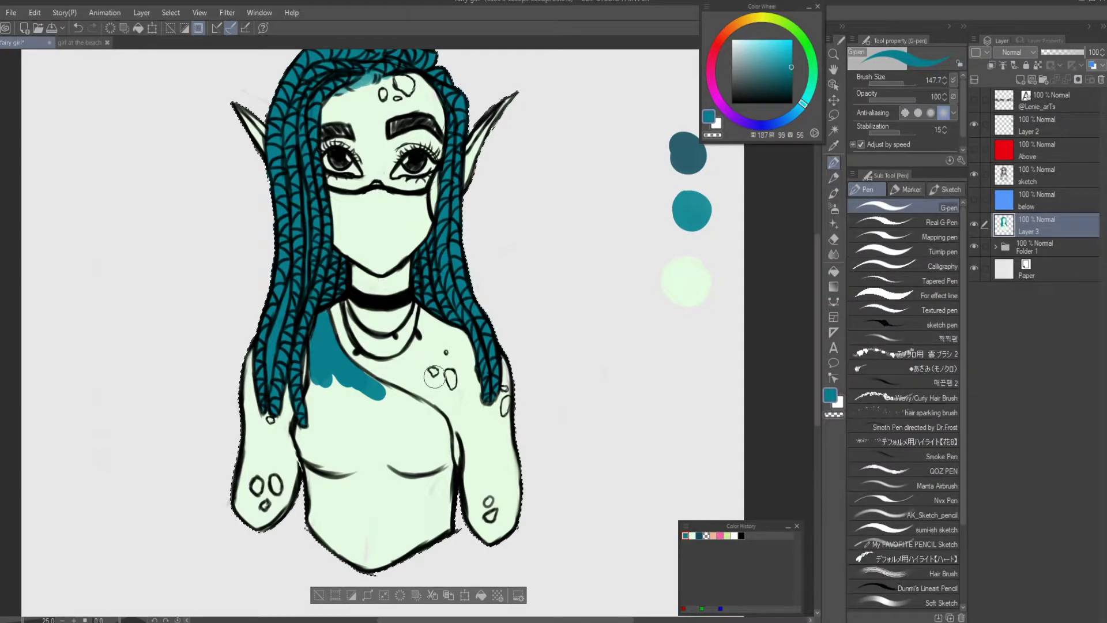
mouse_move(334, 369)
mouse_down()
mouse_move(441, 461)
mouse_move(441, 487)
mouse_up()
key(p)
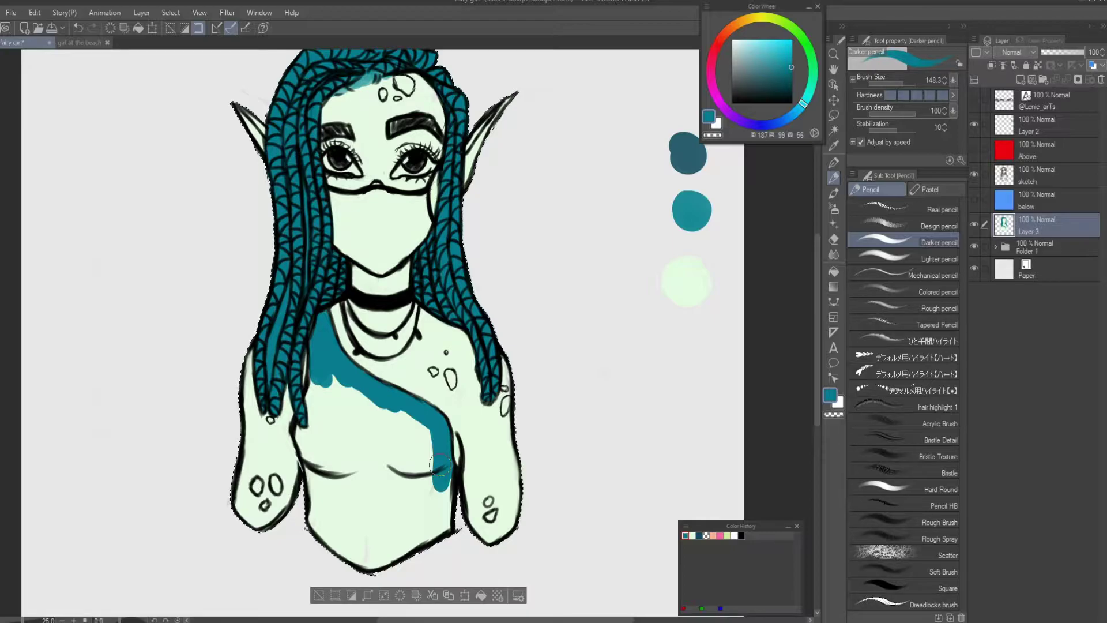
mouse_move(439, 464)
mouse_down()
mouse_move(320, 522)
mouse_move(381, 505)
mouse_move(323, 490)
mouse_up()
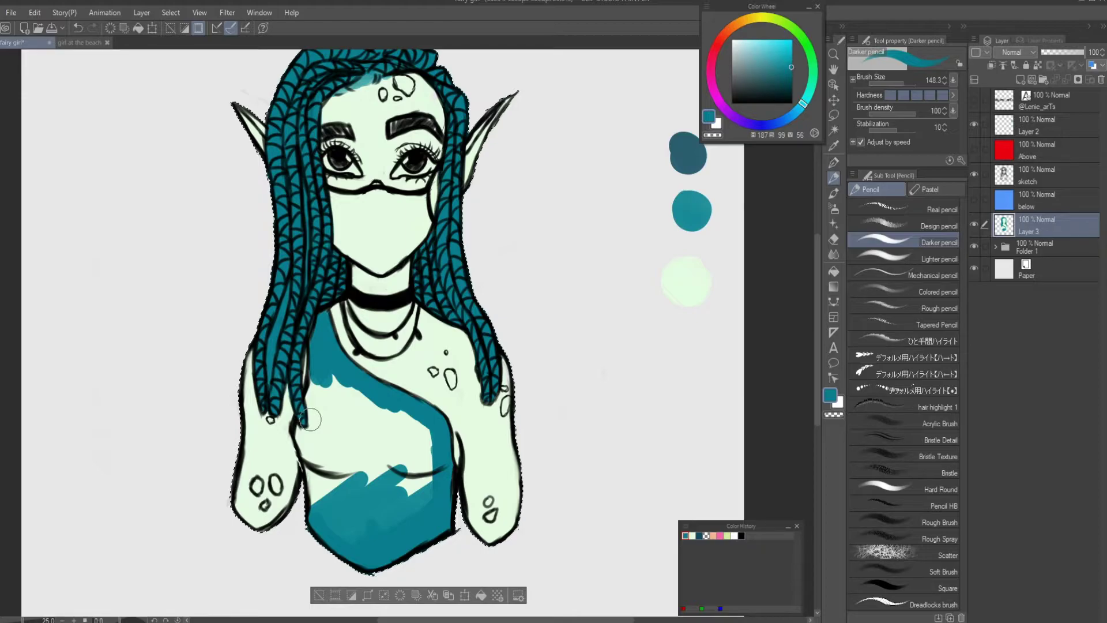
key(ctrl+z)
key(ctrl+z)
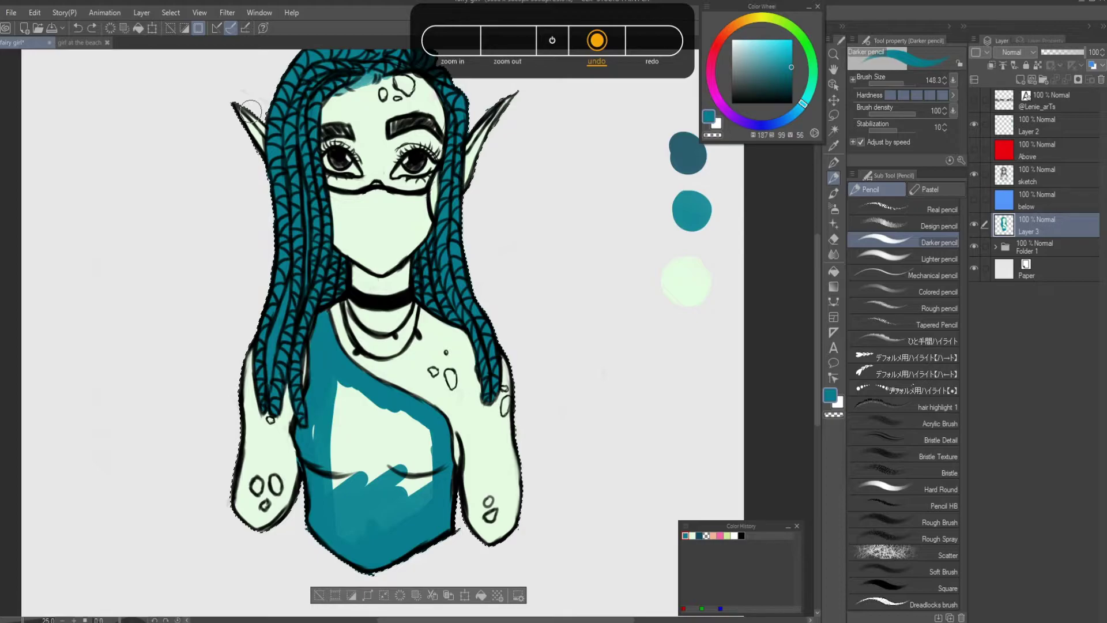
Cover the teal spill above the neckline with sampled pale green, and refine the neckline edge in teal at brush size 39.4
key(ctrl+plus)
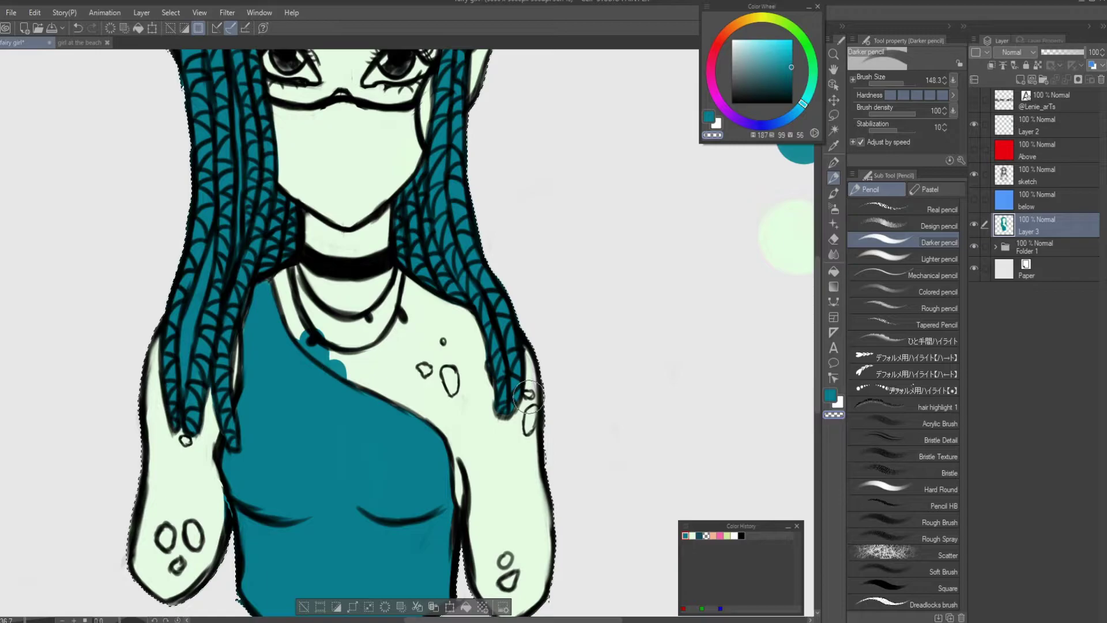
alt+click(352, 346)
drag(314, 366, 338, 339)
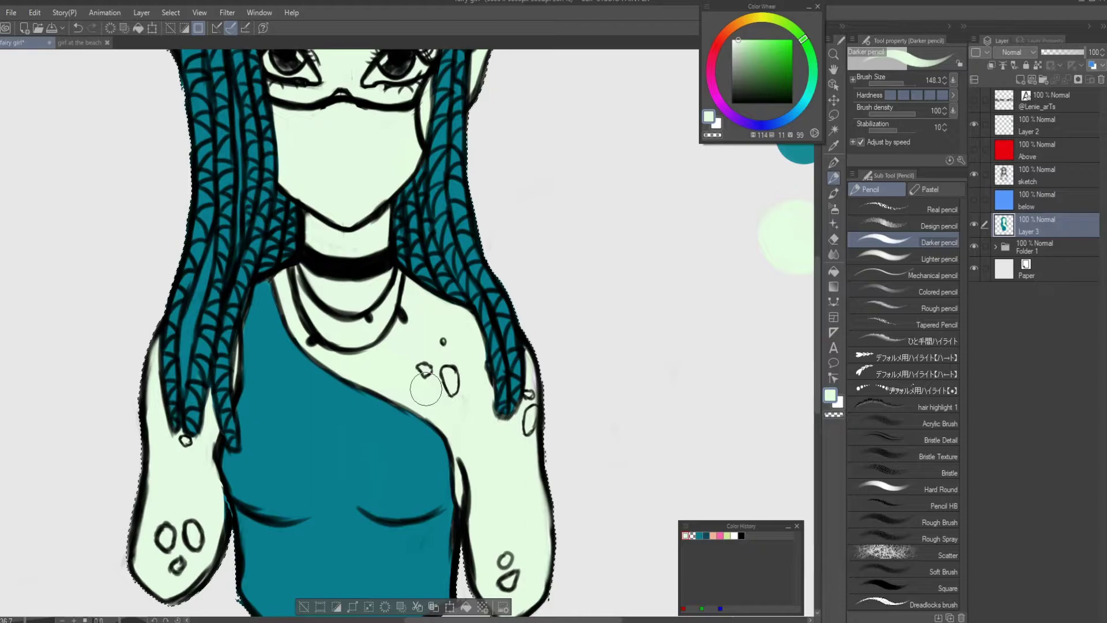
scroll(425, 390, up, 2)
alt+click(376, 366)
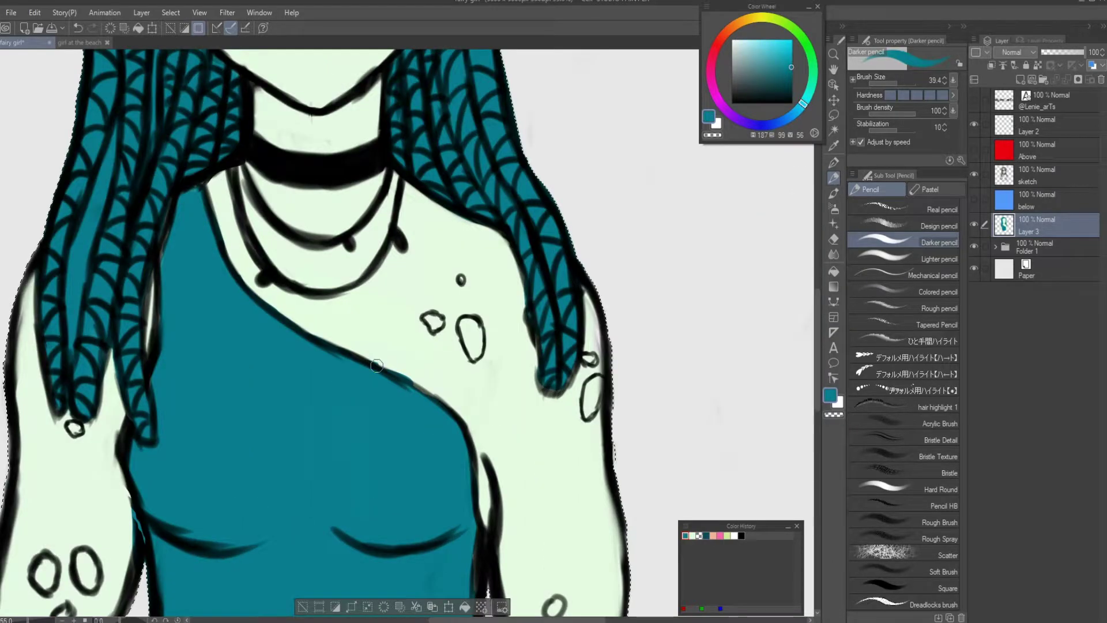
drag(413, 383, 444, 402)
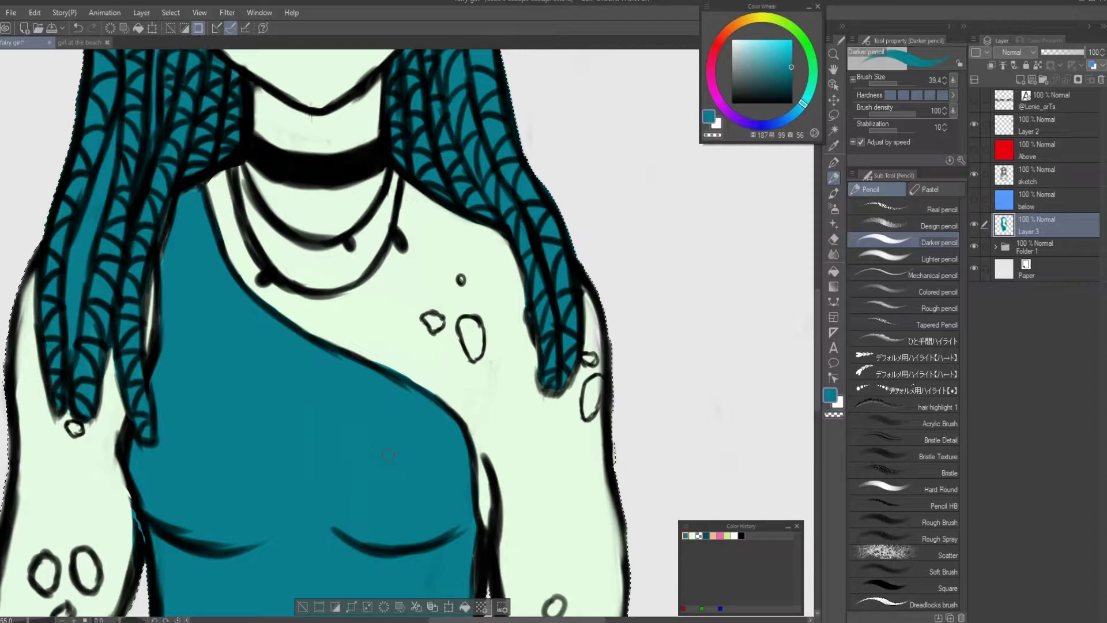
alt+click(559, 378)
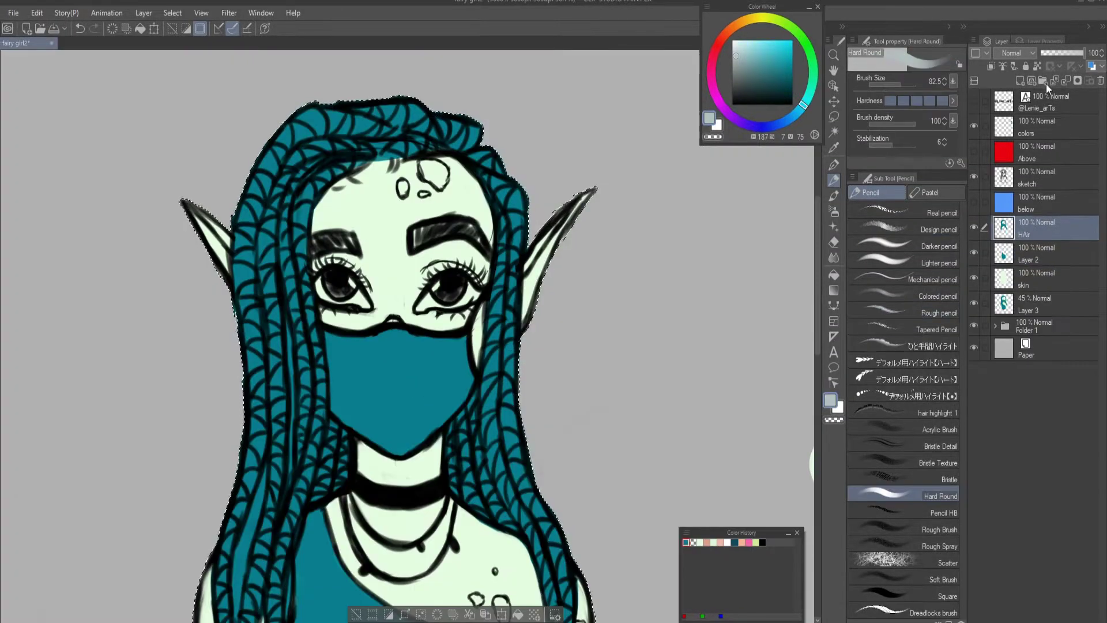
Paint the whites of both eyes light grey with the Hard Round pencil on a new layer above HAir
scroll(370, 249, up, 3)
mouse_move(403, 326)
mouse_down()
mouse_move(410, 301)
mouse_move(490, 304)
mouse_up()
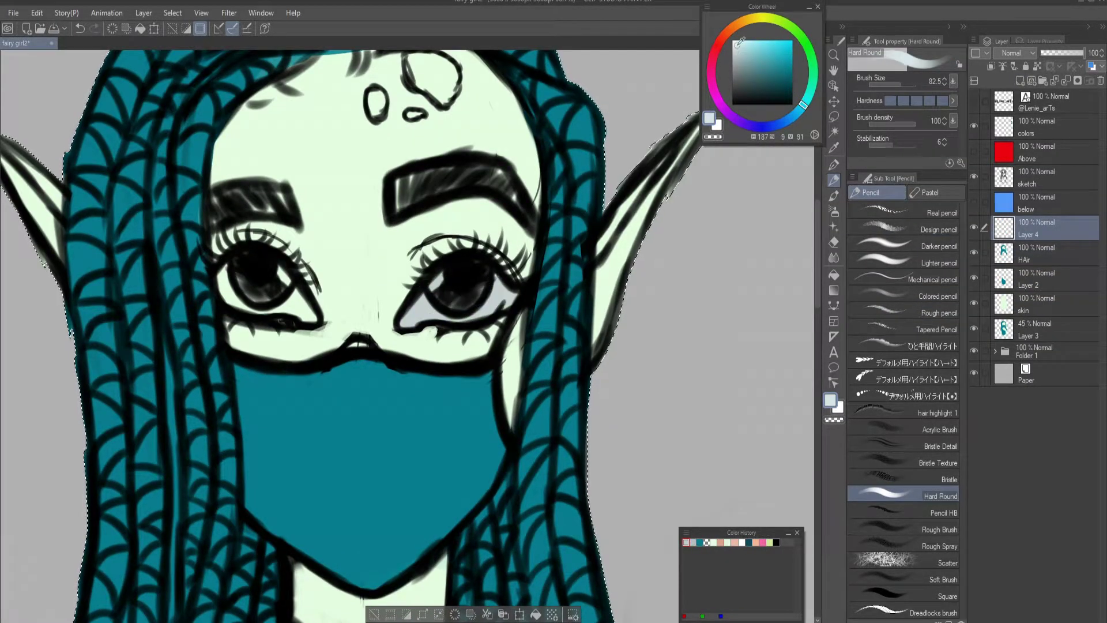
drag(236, 287, 303, 309)
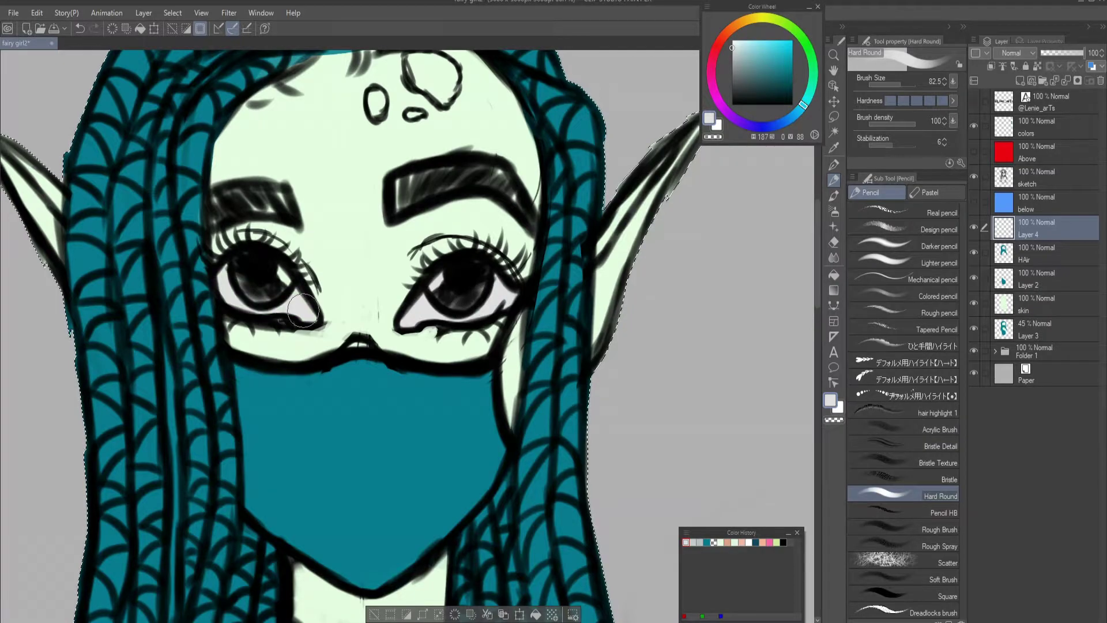
Colour both eyebrows with the sampled dark teal using the Hard Round pencil at size 82.5
scroll(546, 272, down, 2)
alt+click(550, 260)
drag(466, 215, 534, 226)
drag(392, 222, 340, 228)
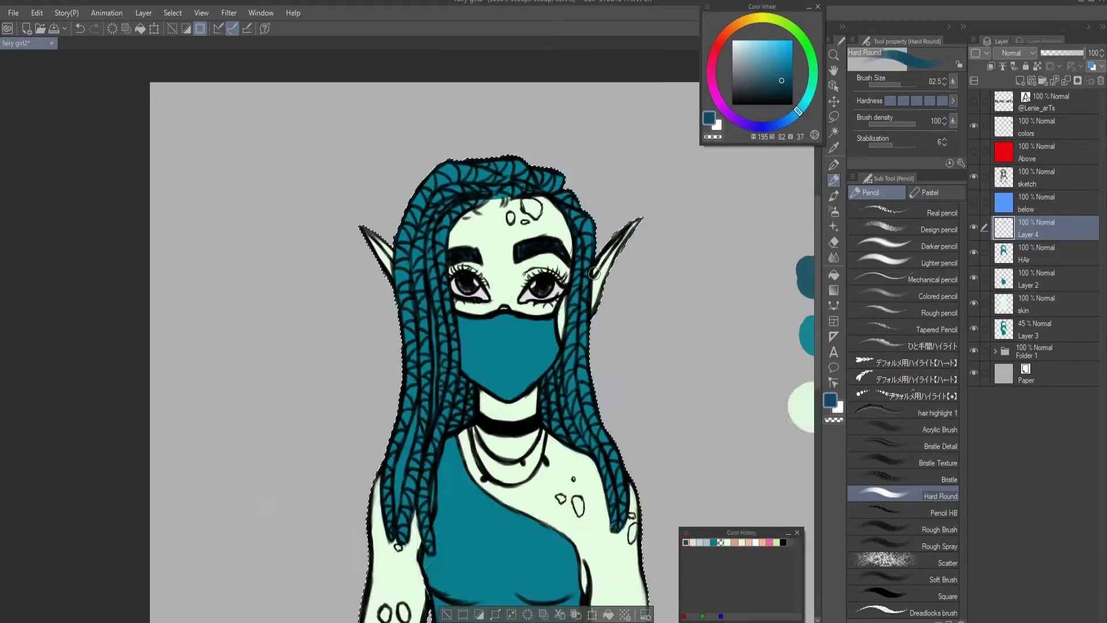
scroll(593, 274, down, 3)
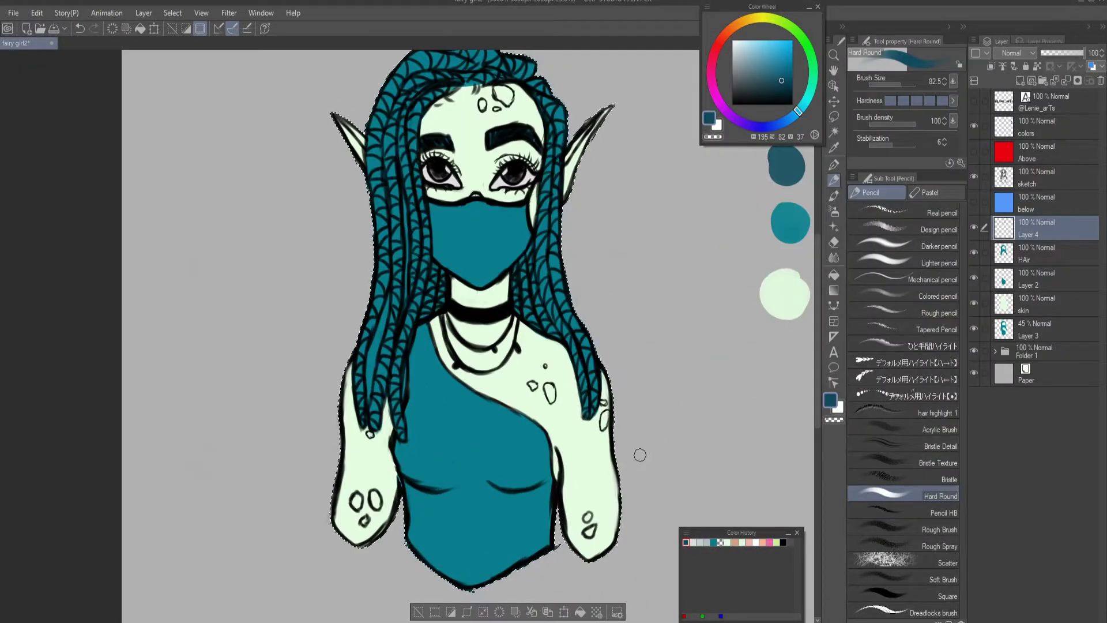
Move the signature text layer and the colors layer into Folder 1, and add a new layer at the top of the stack
click(1010, 170)
click(1019, 127)
key(Delete)
drag(1018, 101, 1012, 314)
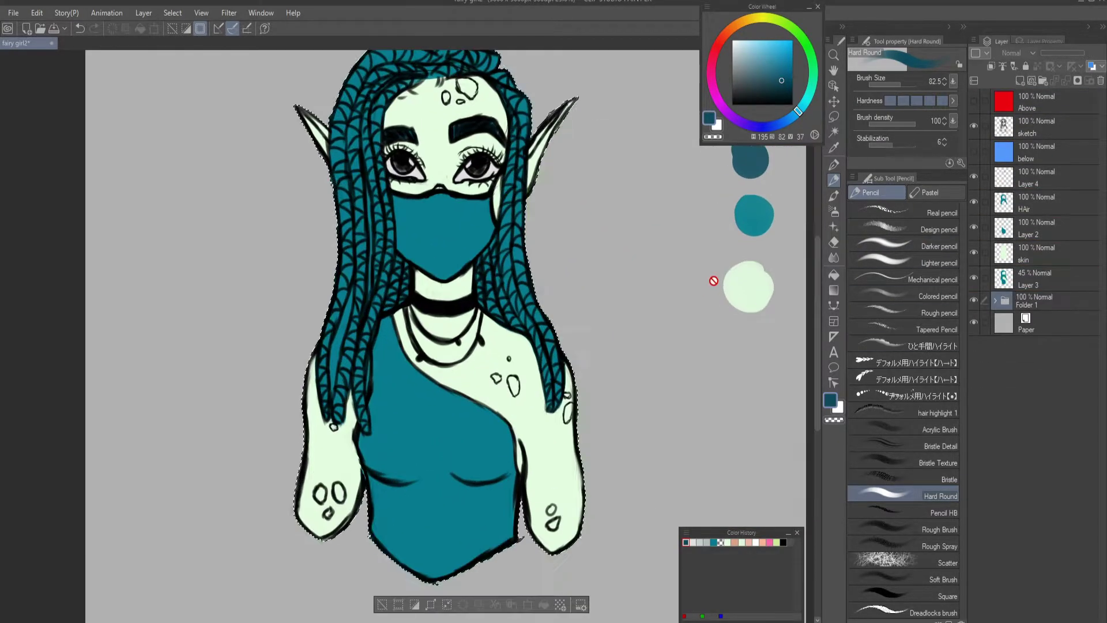
click(1020, 81)
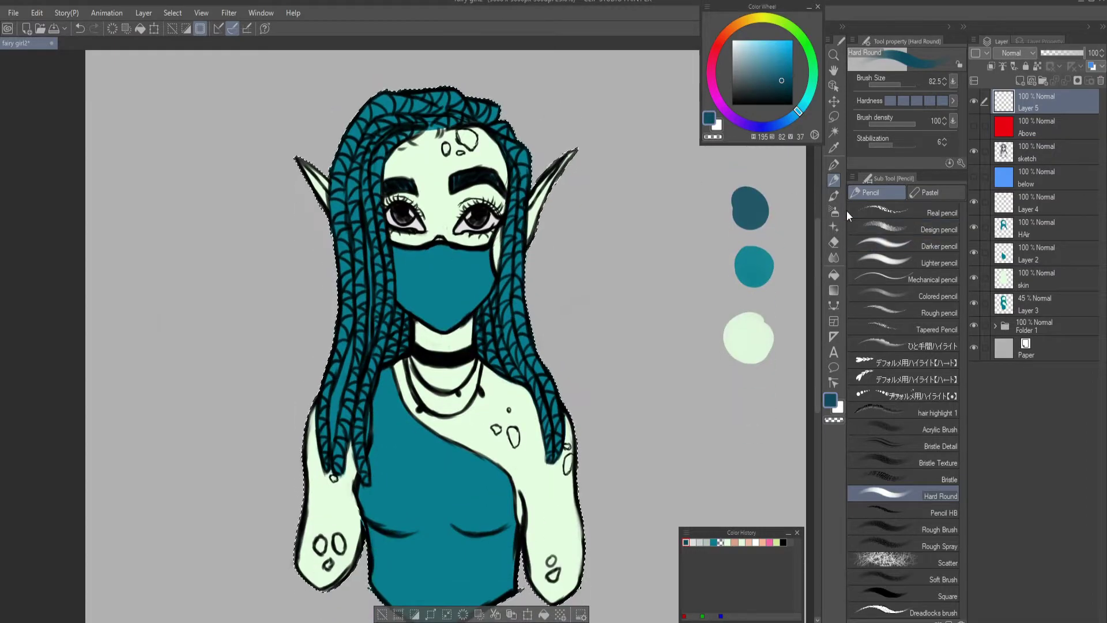
Paint dark teal shadows along the forehead hairline, the side lock and the hair beside the neck with Dense watercolor at size 73.7
click(833, 195)
click(914, 193)
click(867, 192)
click(903, 275)
scroll(634, 179, up, 2)
mouse_move(433, 138)
mouse_down()
mouse_move(487, 125)
mouse_move(427, 144)
mouse_move(508, 118)
mouse_up()
drag(602, 186, 608, 317)
drag(574, 406, 573, 513)
drag(539, 407, 549, 486)
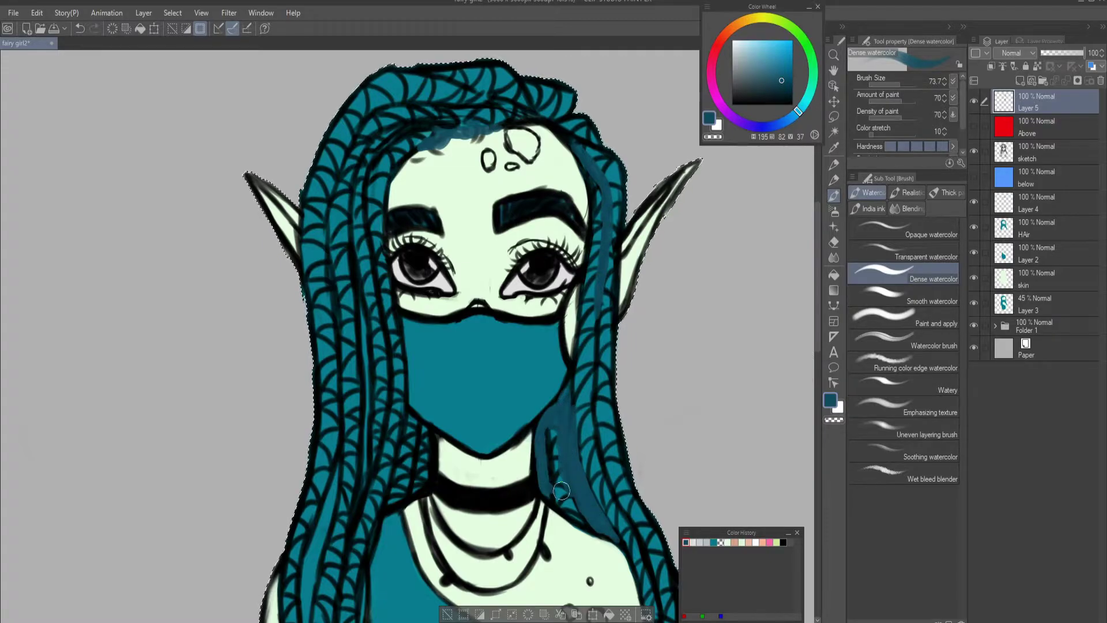
Fill the hair behind the neck on both sides with dark teal and shade the gap between the long dreadlocks
mouse_move(553, 435)
mouse_down()
mouse_move(552, 488)
mouse_move(565, 507)
mouse_up()
drag(556, 423, 568, 499)
mouse_move(408, 418)
mouse_down()
mouse_move(396, 485)
mouse_move(410, 479)
mouse_move(422, 432)
mouse_up()
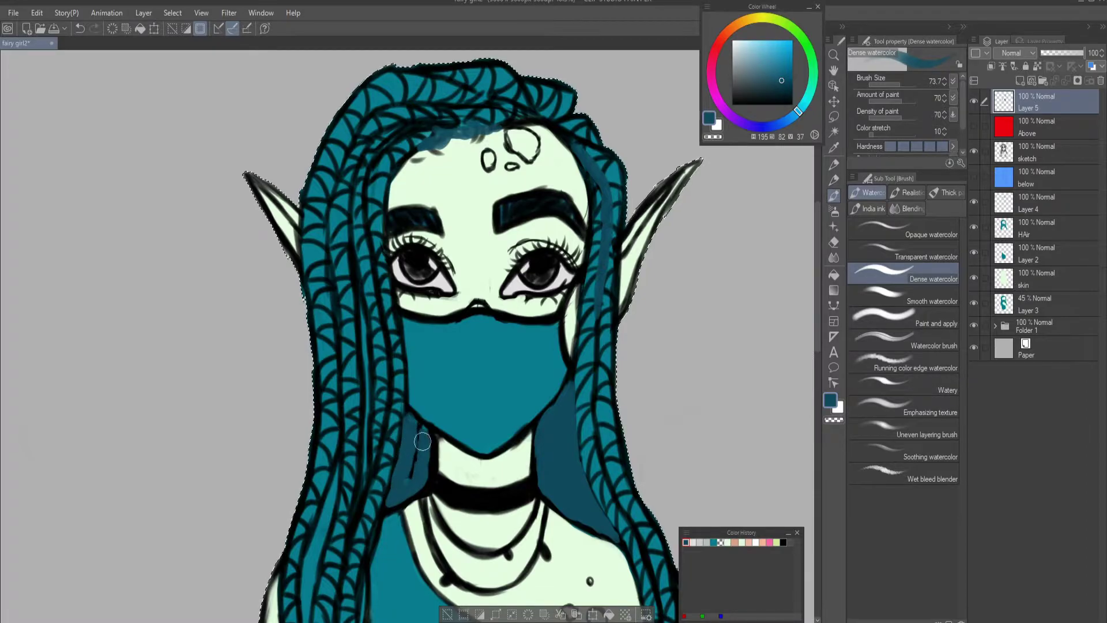
drag(398, 492, 420, 430)
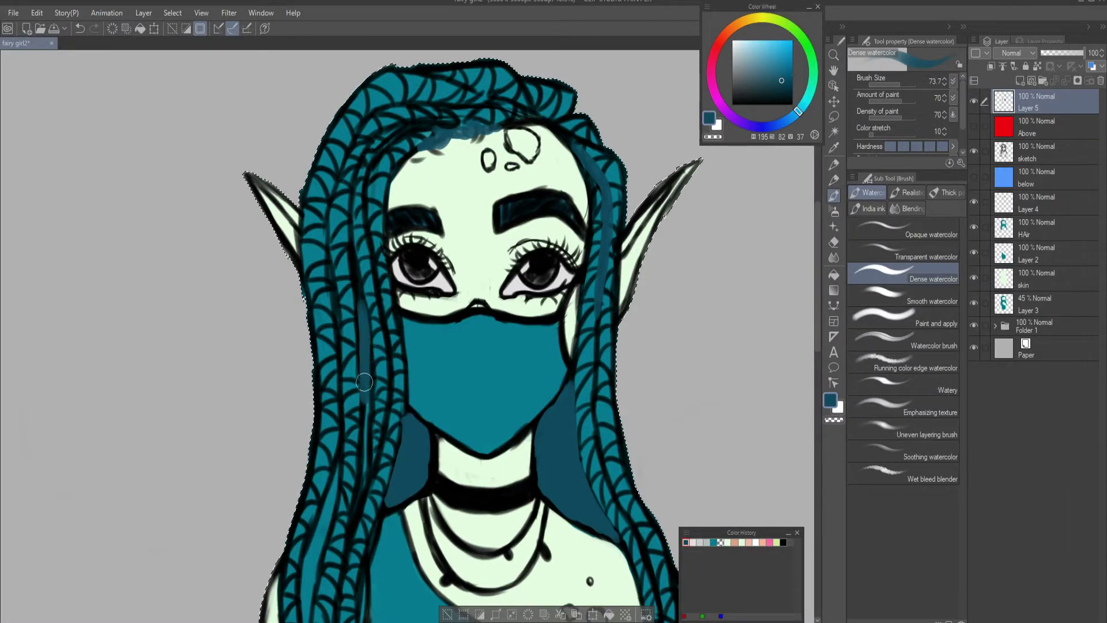
scroll(393, 119, down, 1)
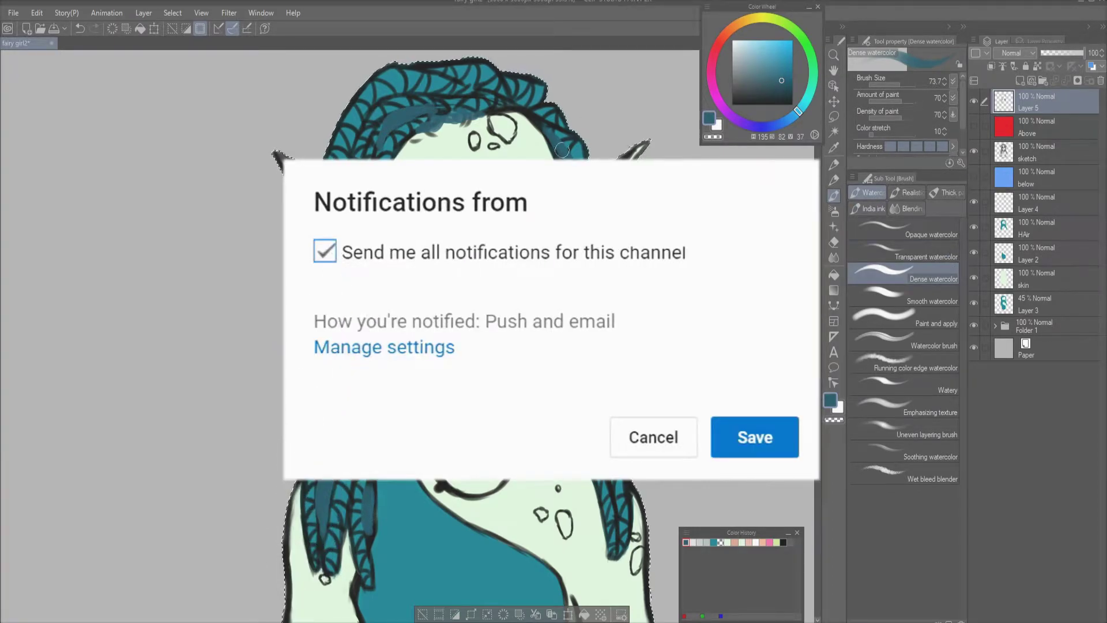
Move Layer 5 directly above the HAir layer, and raise the Blending Brush hardness to the third level at brush size 65.2
drag(1032, 101, 1029, 214)
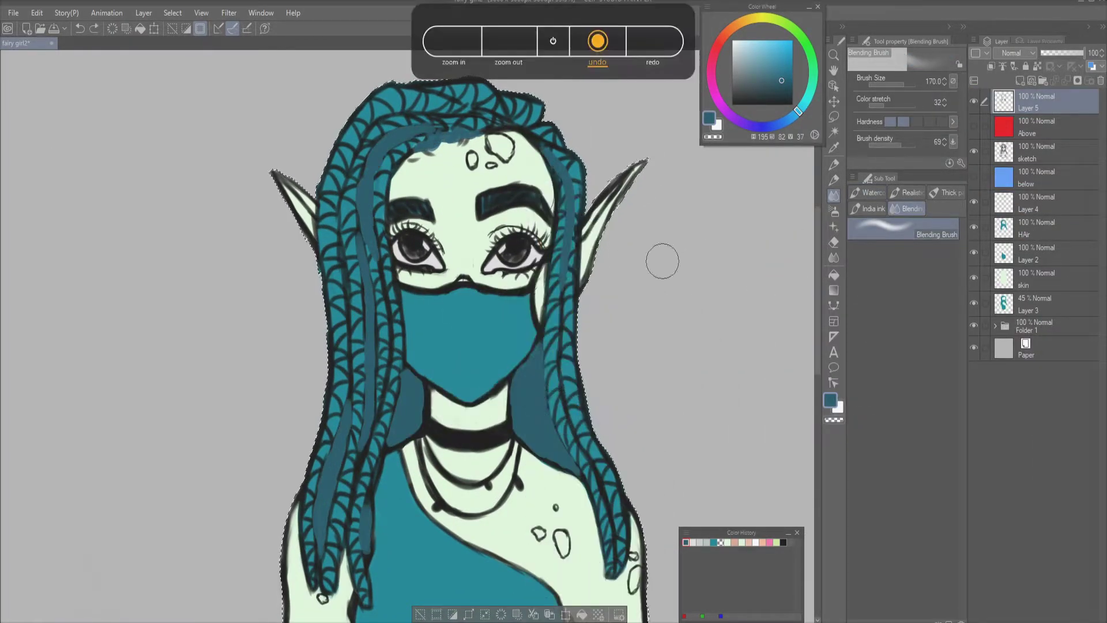
drag(1032, 101, 1029, 214)
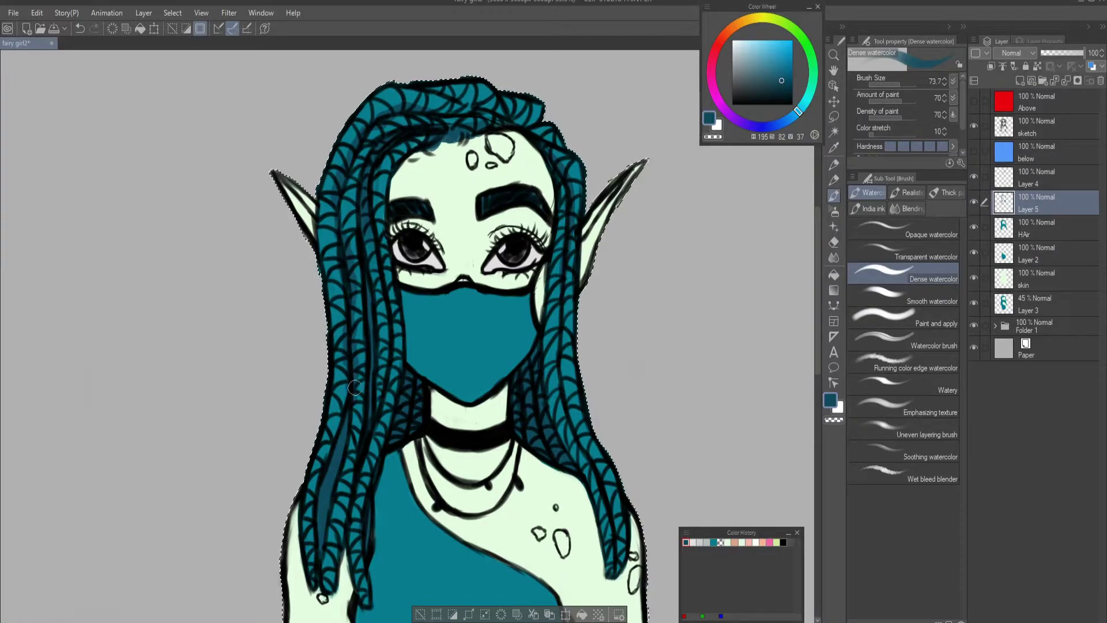
key(j)
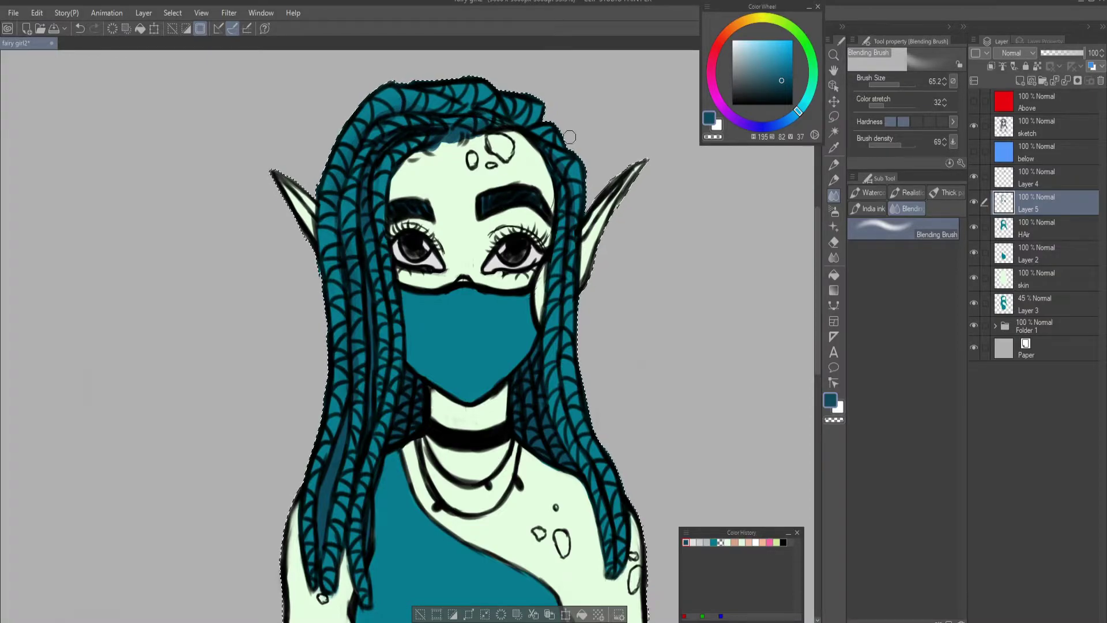
click(927, 123)
key([)
key([)
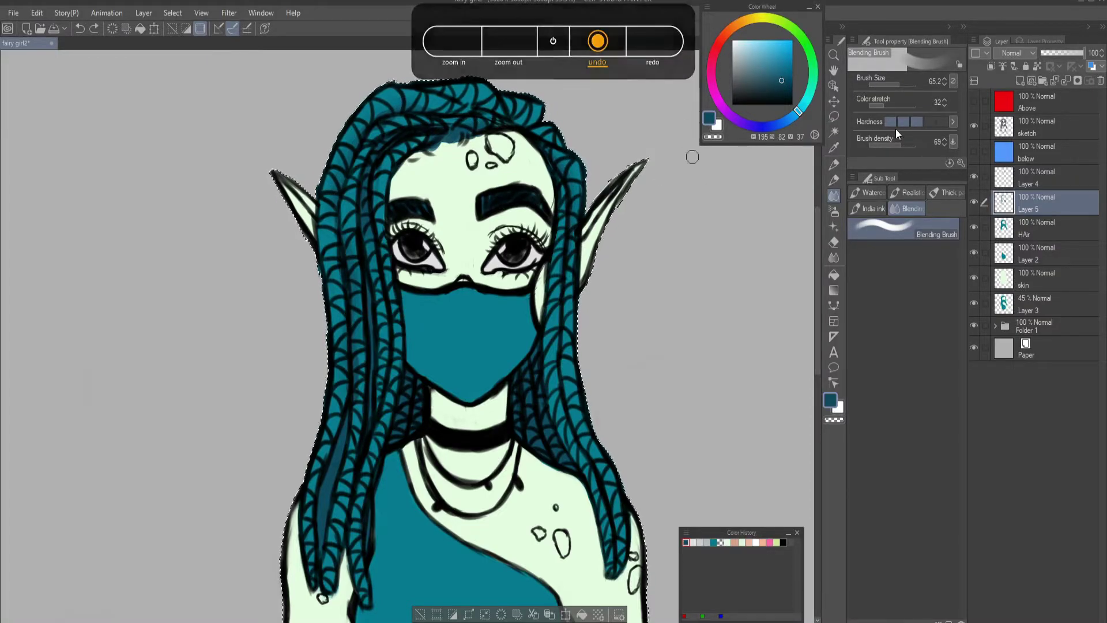
On a new top layer at 36% opacity, paint teal Dense watercolor shadows above the mask, beside the nose bridge and around the eyes
mouse_move(1032, 203)
mouse_down()
mouse_move(1021, 99)
mouse_move(1003, 168)
mouse_move(1011, 181)
mouse_up()
key(ctrl+shift+n)
click(737, 540)
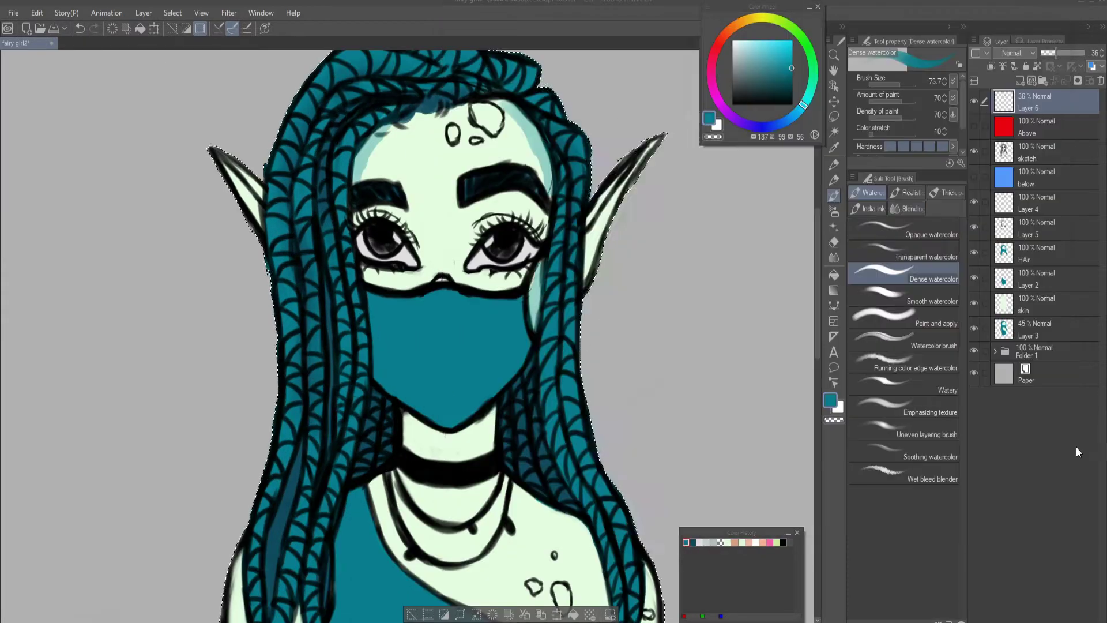
drag(359, 277, 519, 282)
drag(410, 209, 425, 276)
mouse_move(461, 209)
mouse_down()
mouse_move(475, 277)
mouse_move(550, 222)
mouse_up()
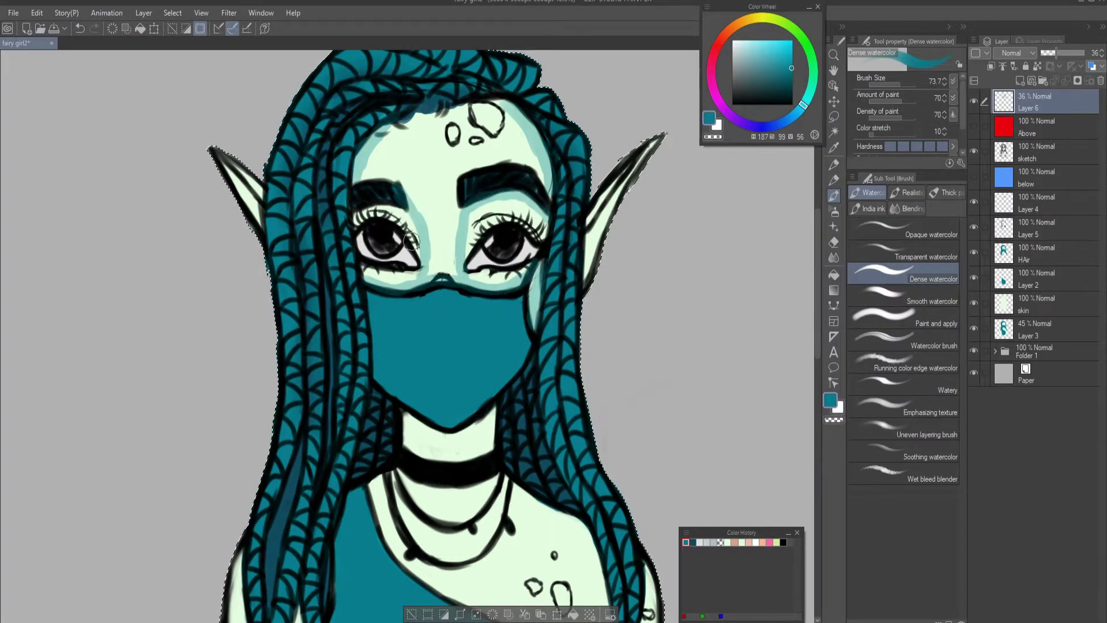
Soften the teal shadows around the eyes, nose bridge and forehead with the Blending Brush at size 65.2, adding a sampled darker teal
key(j)
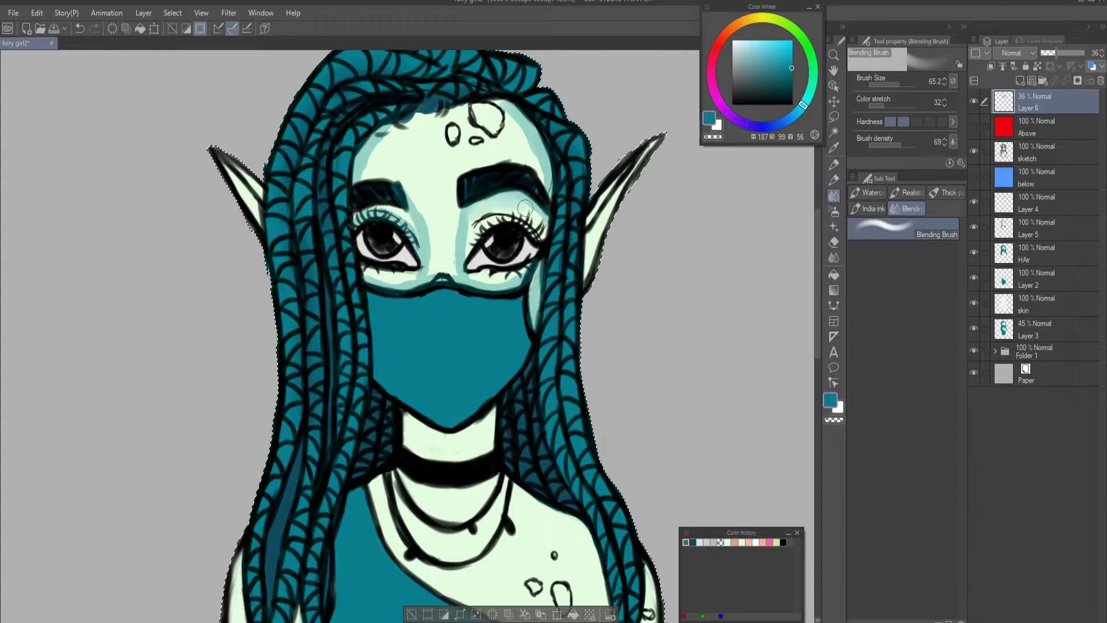
mouse_move(473, 225)
mouse_down()
mouse_move(465, 264)
mouse_move(491, 274)
mouse_up()
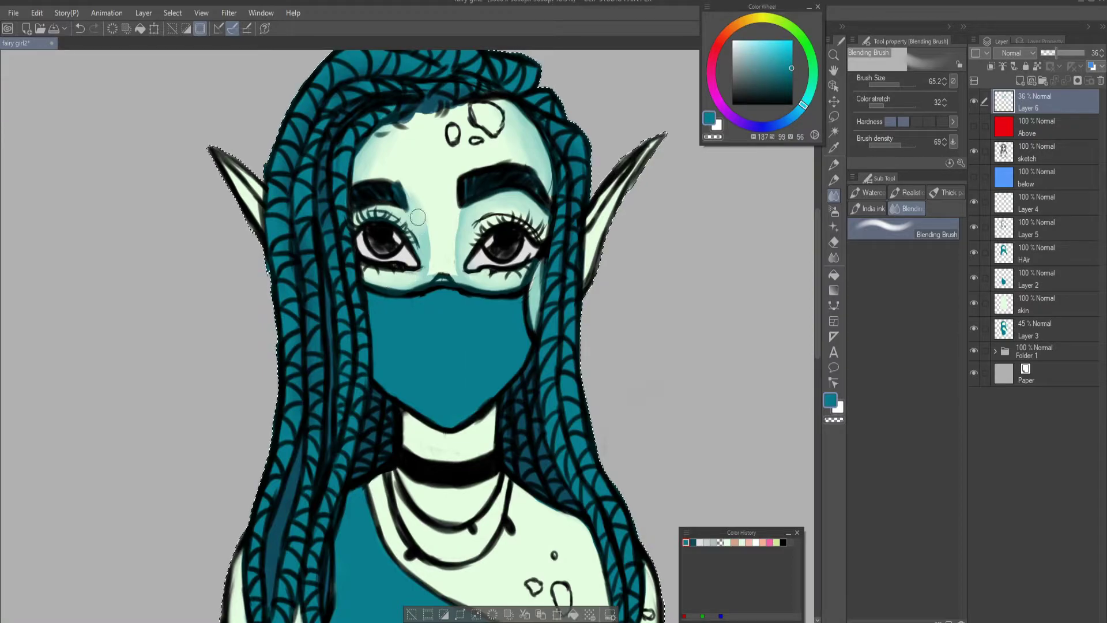
key(b)
alt+click(441, 268)
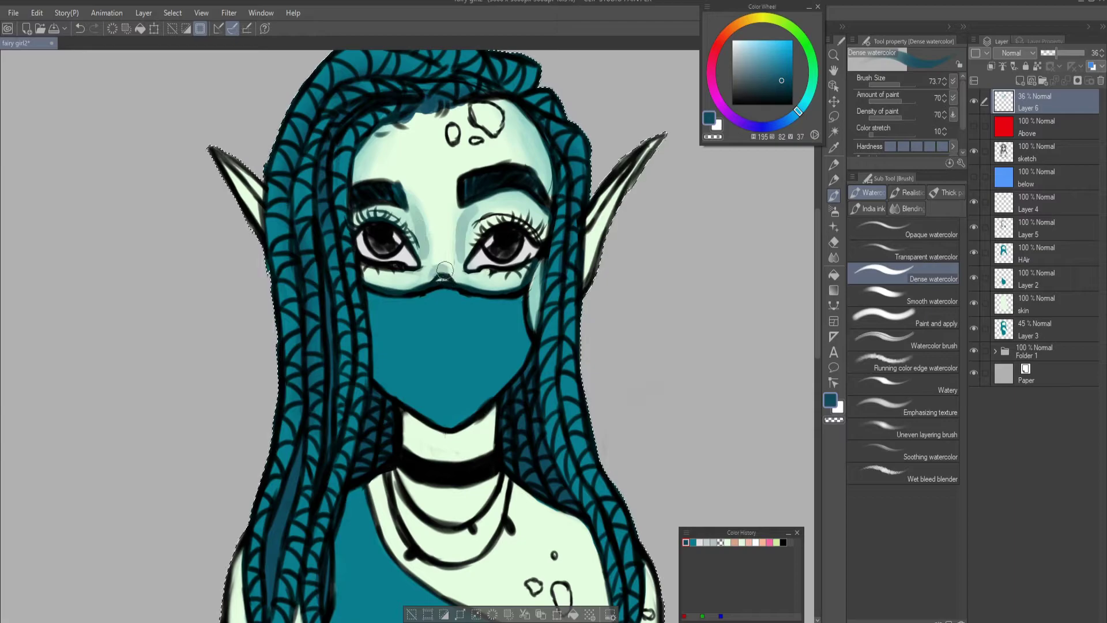
key(j)
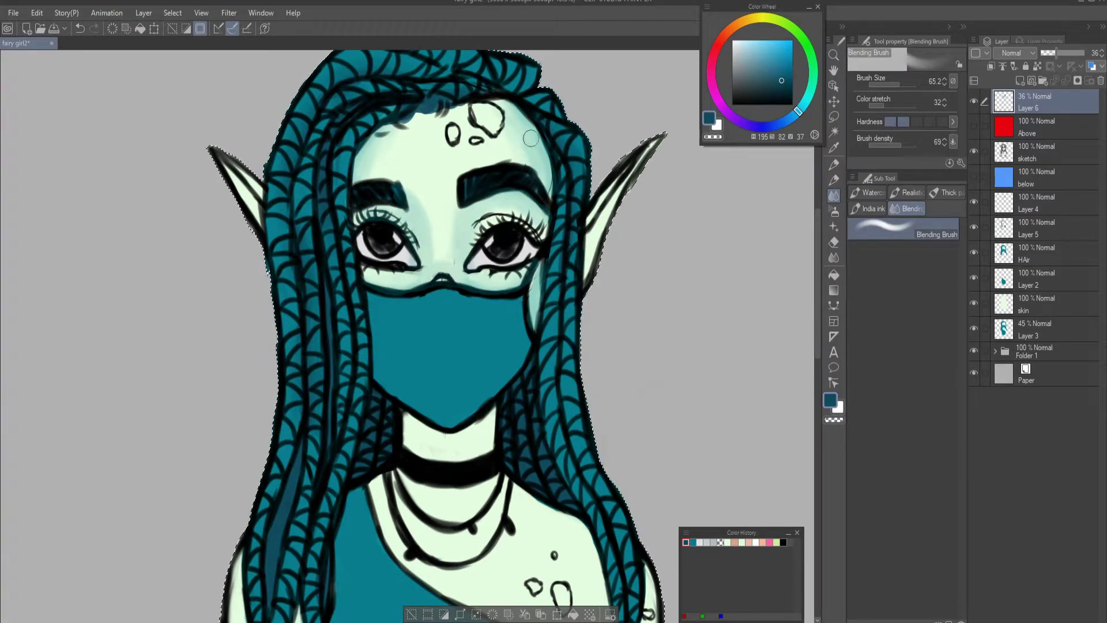
key(b)
key(j)
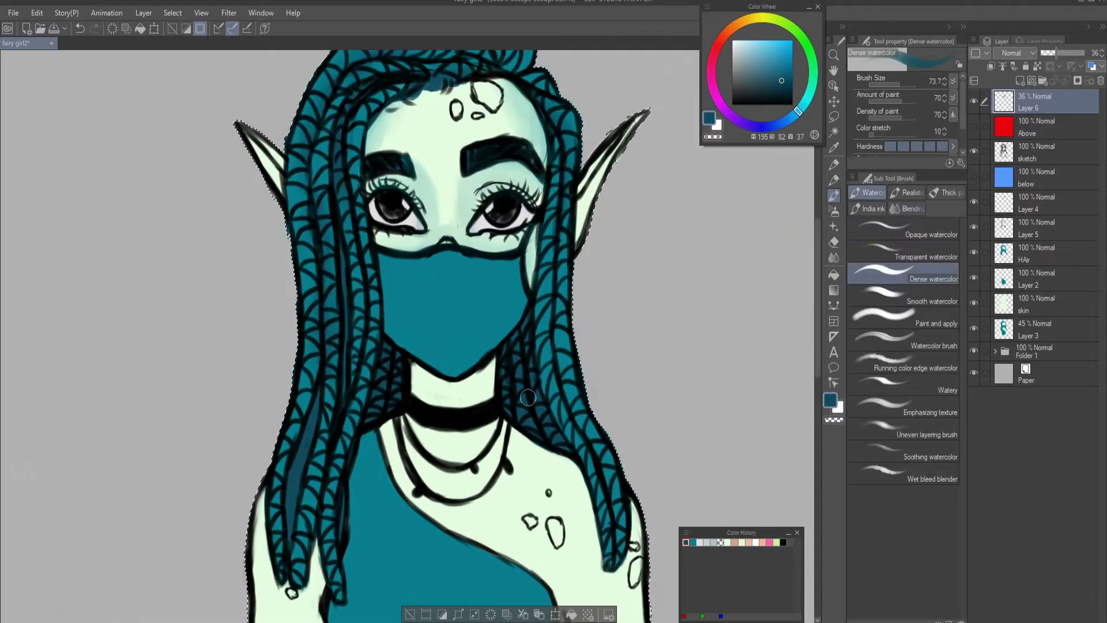
Set Layer 6 to 32% opacity and shade the neck and the chest below the necklaces with Paint and apply, using size 57.7 for the chest
click(1056, 53)
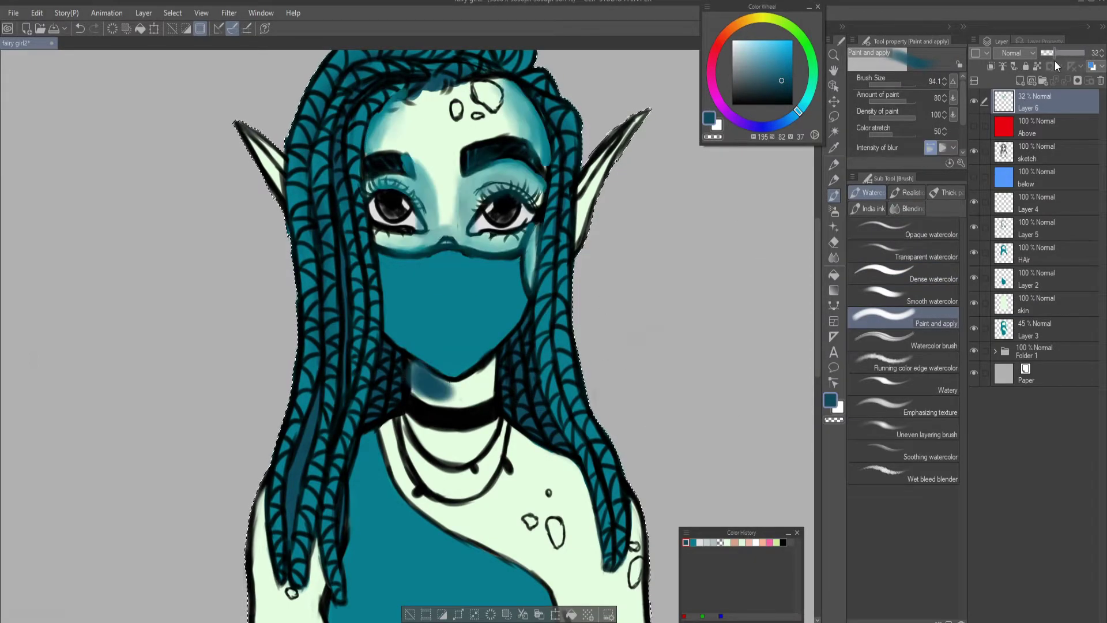
drag(1058, 53, 1053, 53)
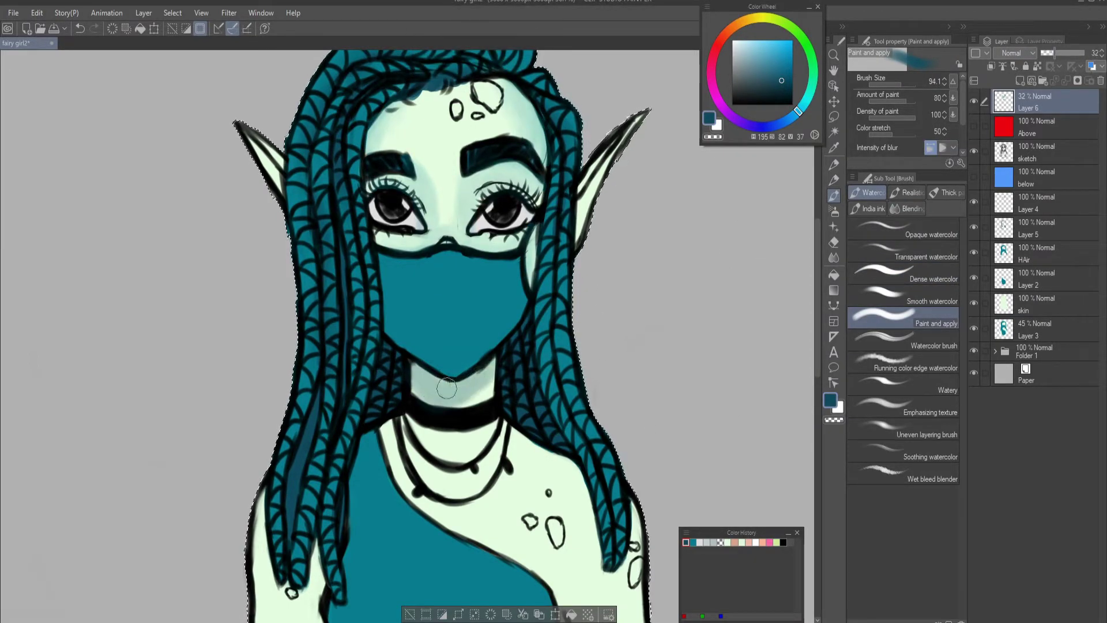
click(893, 83)
click(897, 84)
mouse_move(571, 478)
mouse_down()
mouse_move(490, 496)
mouse_move(576, 478)
mouse_move(536, 480)
mouse_up()
drag(438, 499, 463, 511)
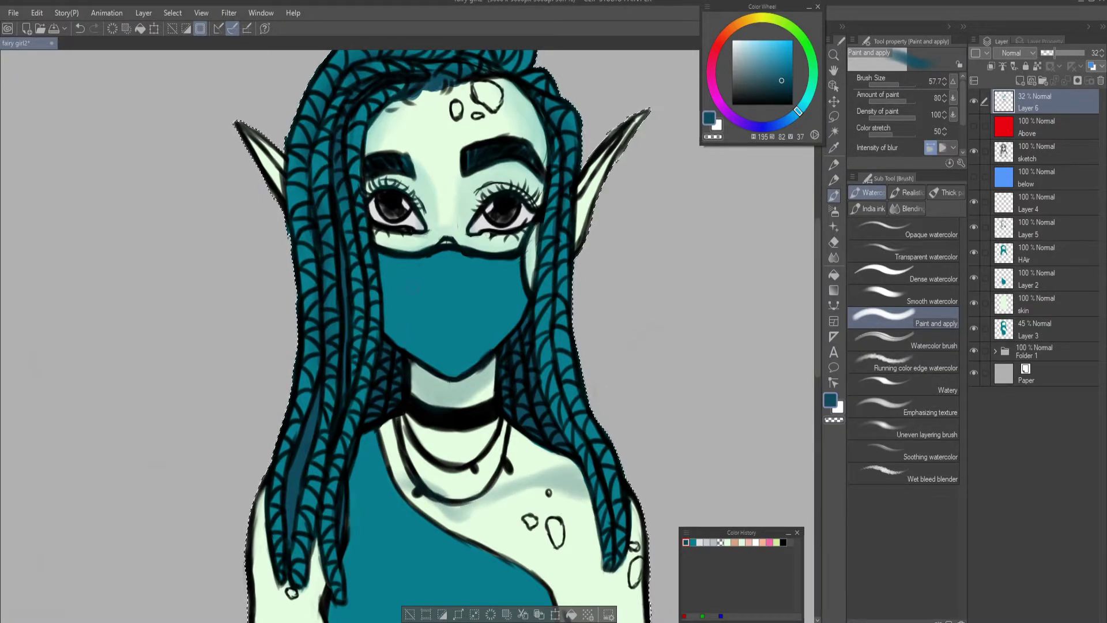
Shade the mask's edges with Paint and apply at size 196 and paint soft shadows along both arms
drag(448, 260, 439, 256)
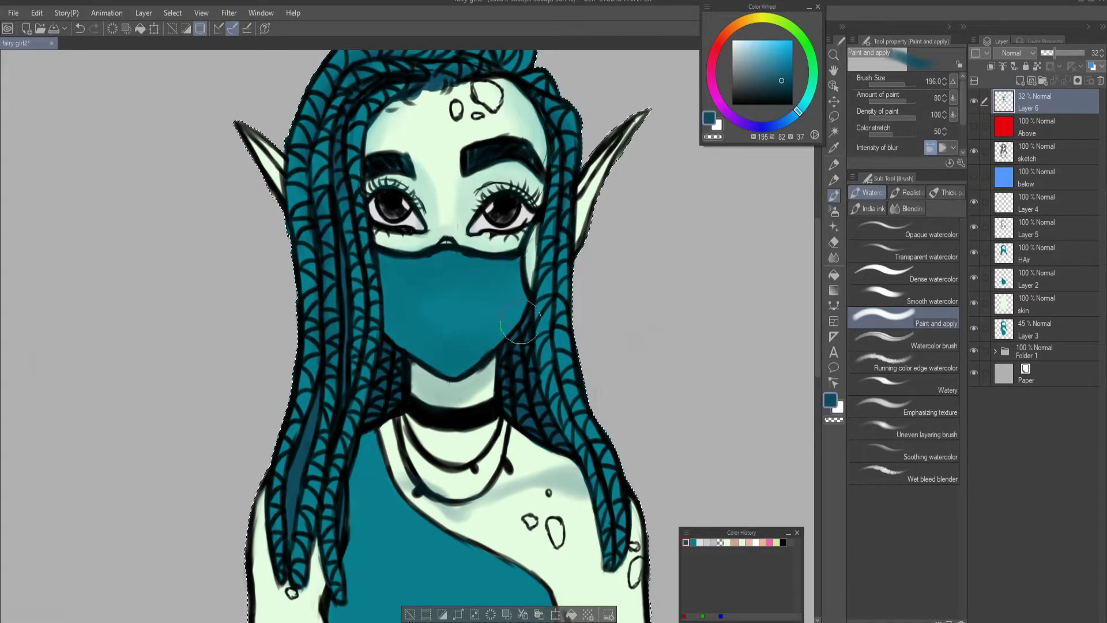
scroll(633, 458, down, 3)
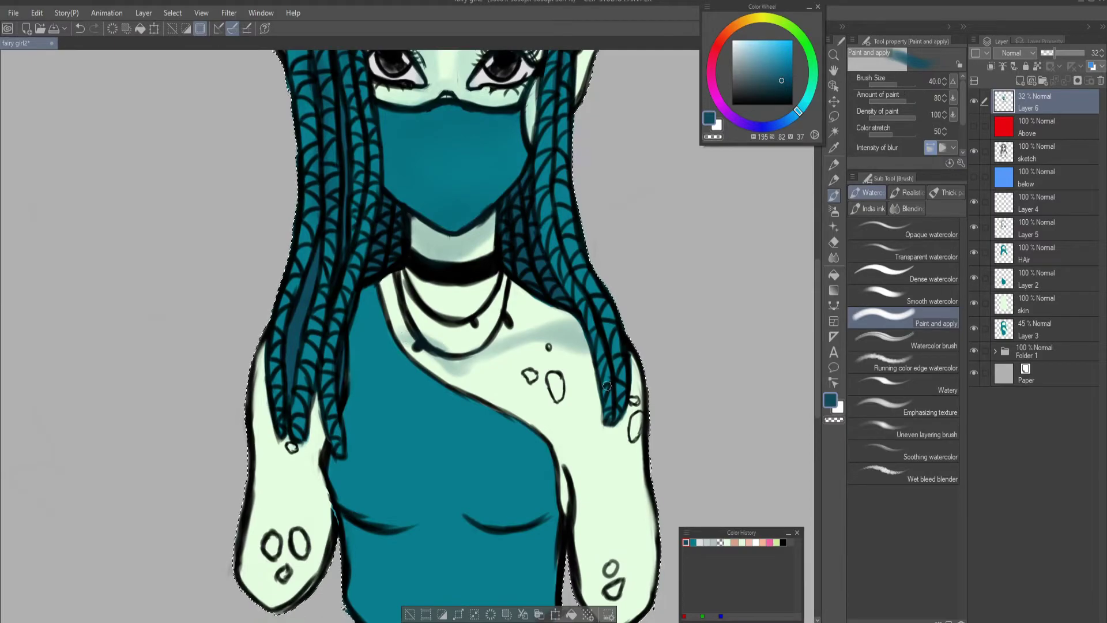
click(888, 274)
click(864, 328)
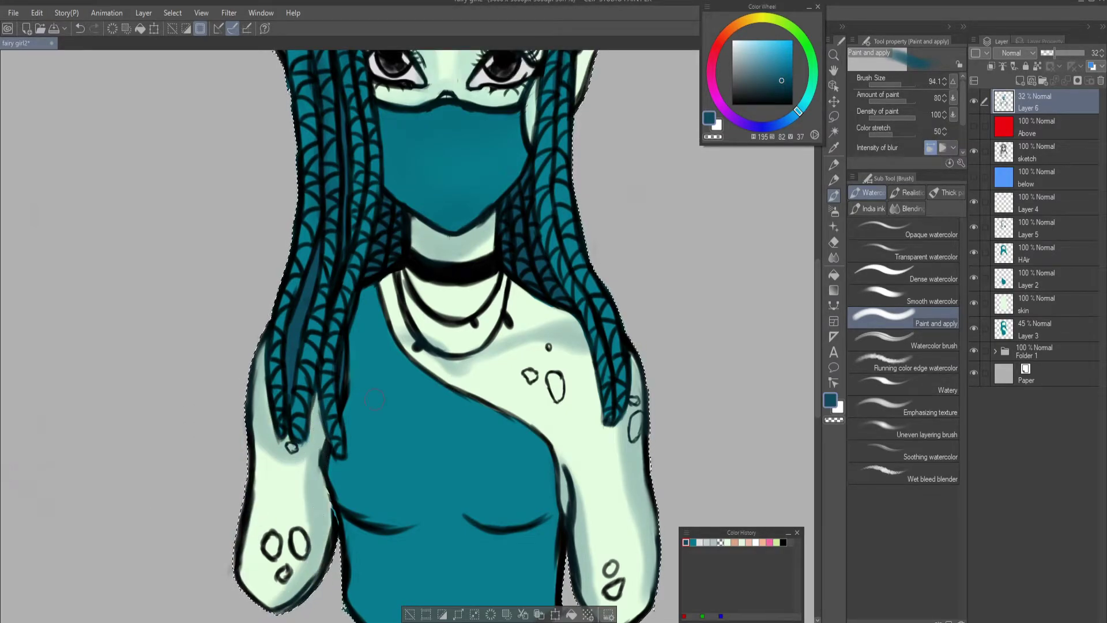
Paint soft dark teal shading across the bust and waist of the top with Paint and apply at size 94.1
click(915, 363)
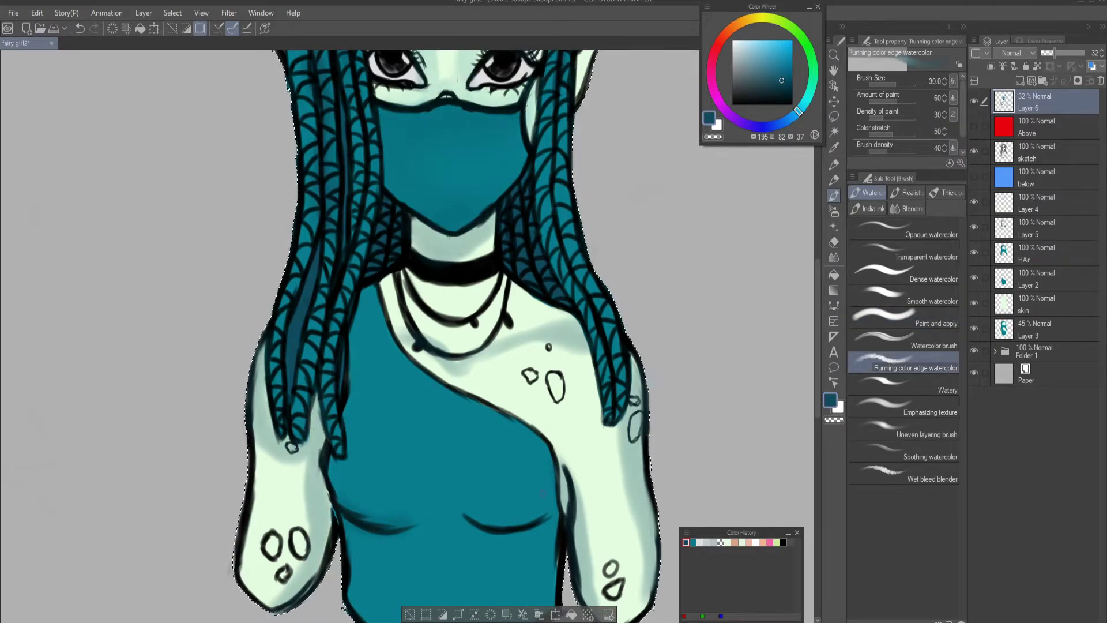
click(915, 317)
scroll(788, 379, down, 2)
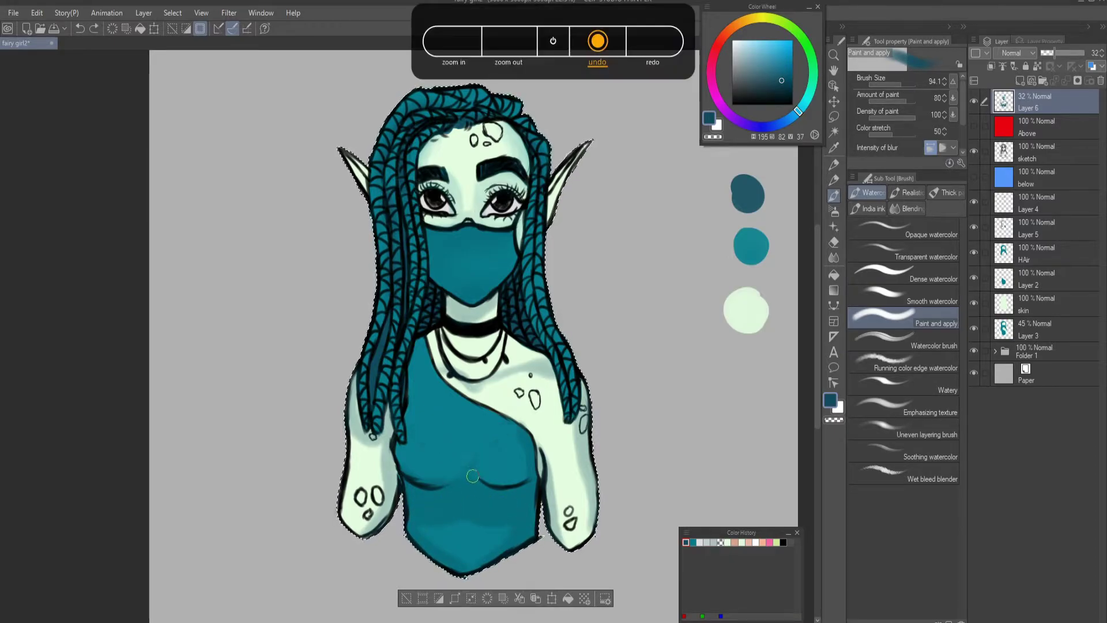
mouse_move(419, 334)
mouse_down()
mouse_move(413, 403)
mouse_move(420, 376)
mouse_move(396, 460)
mouse_move(446, 463)
mouse_move(462, 482)
mouse_move(466, 460)
mouse_move(428, 373)
mouse_move(432, 398)
mouse_move(442, 409)
mouse_move(422, 339)
mouse_move(456, 385)
mouse_move(541, 437)
mouse_up()
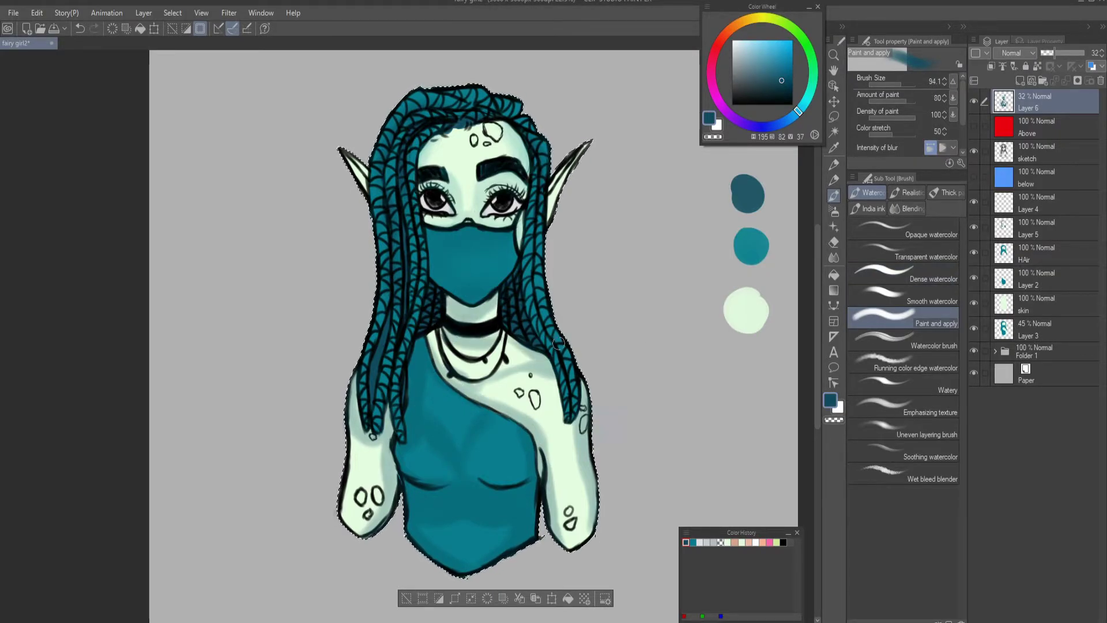
Add a new top layer at 100% opacity and paint strong dark teal shadows along the top's neckline, between and under the bust
click(1021, 80)
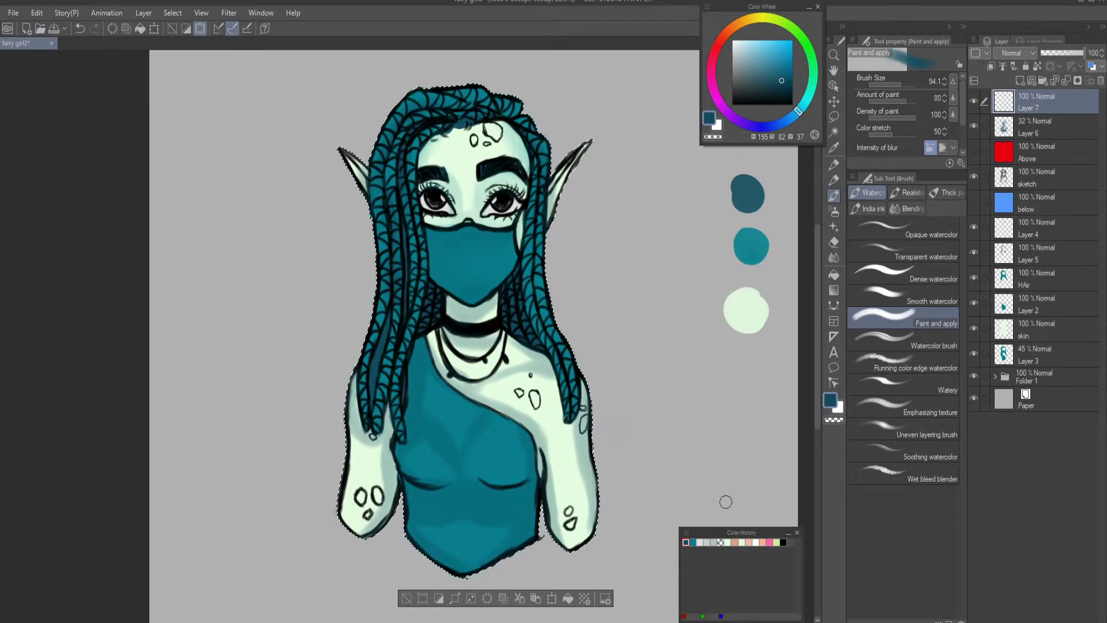
click(692, 542)
scroll(507, 430, up, 2)
alt+click(438, 432)
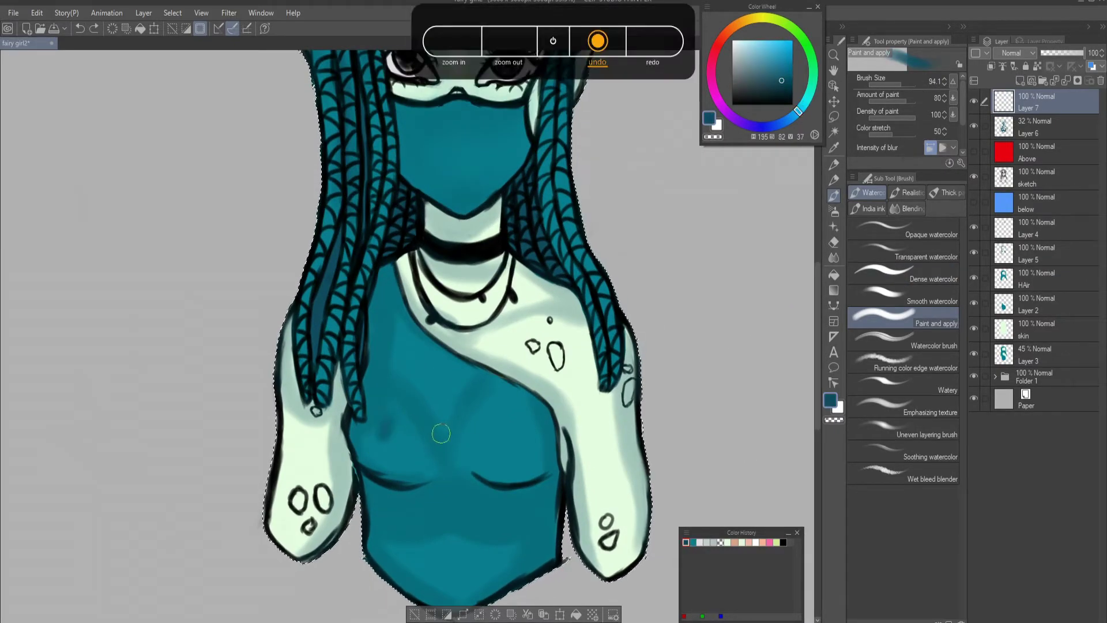
mouse_move(424, 435)
mouse_down()
mouse_move(424, 483)
mouse_move(377, 480)
mouse_move(526, 495)
mouse_move(468, 475)
mouse_move(551, 468)
mouse_move(382, 482)
mouse_up()
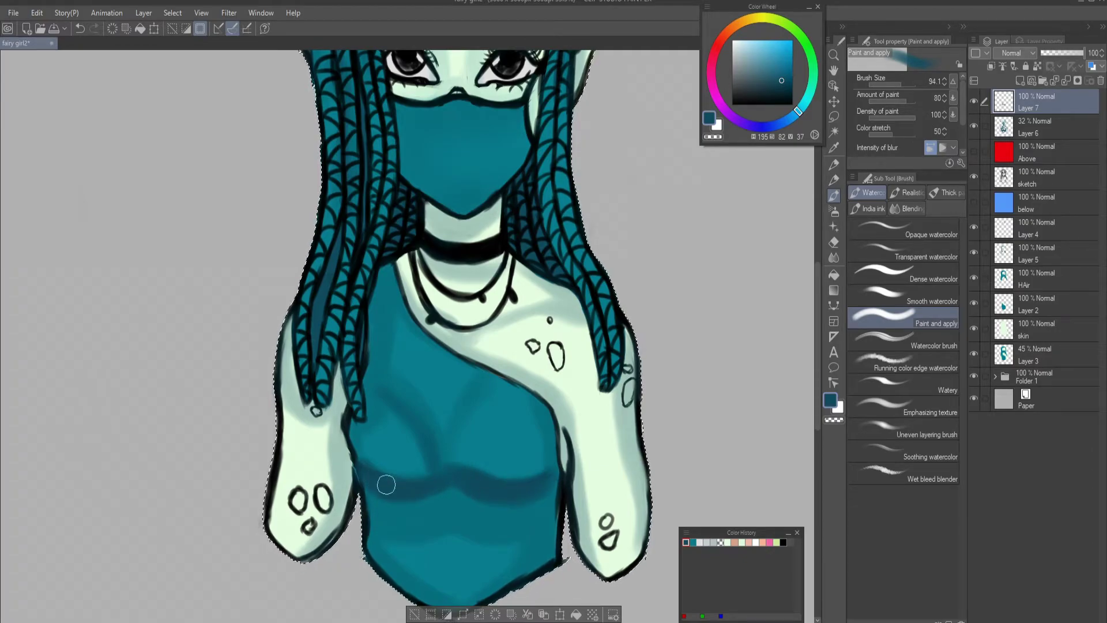
mouse_move(425, 433)
mouse_down()
mouse_move(460, 424)
mouse_move(482, 385)
mouse_move(383, 276)
mouse_move(383, 383)
mouse_move(403, 371)
mouse_move(383, 338)
mouse_move(447, 410)
mouse_move(390, 369)
mouse_move(432, 363)
mouse_move(436, 455)
mouse_move(477, 501)
mouse_move(548, 507)
mouse_move(551, 536)
mouse_up()
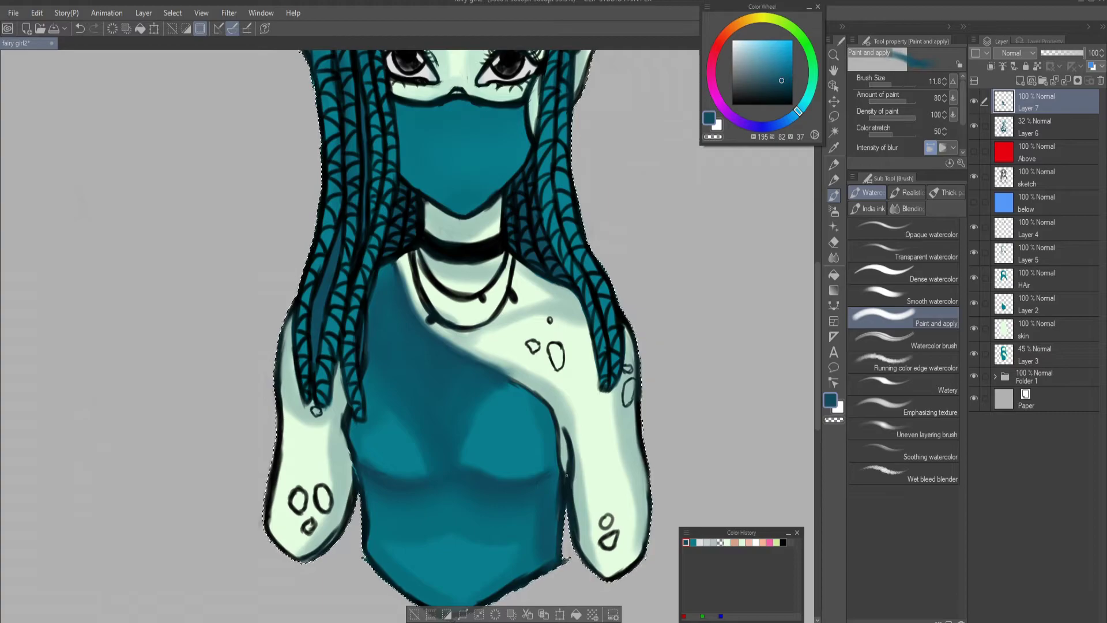
Darken the sides and pointed lower edge of the top with Paint and apply at size 73.7
scroll(549, 419, down, 3)
mouse_move(549, 419)
mouse_down()
mouse_move(556, 386)
mouse_move(543, 308)
mouse_move(548, 467)
mouse_move(507, 498)
mouse_up()
mouse_move(369, 450)
mouse_down()
mouse_move(403, 495)
mouse_move(518, 490)
mouse_move(360, 427)
mouse_move(366, 385)
mouse_move(450, 508)
mouse_move(430, 441)
mouse_move(553, 461)
mouse_up()
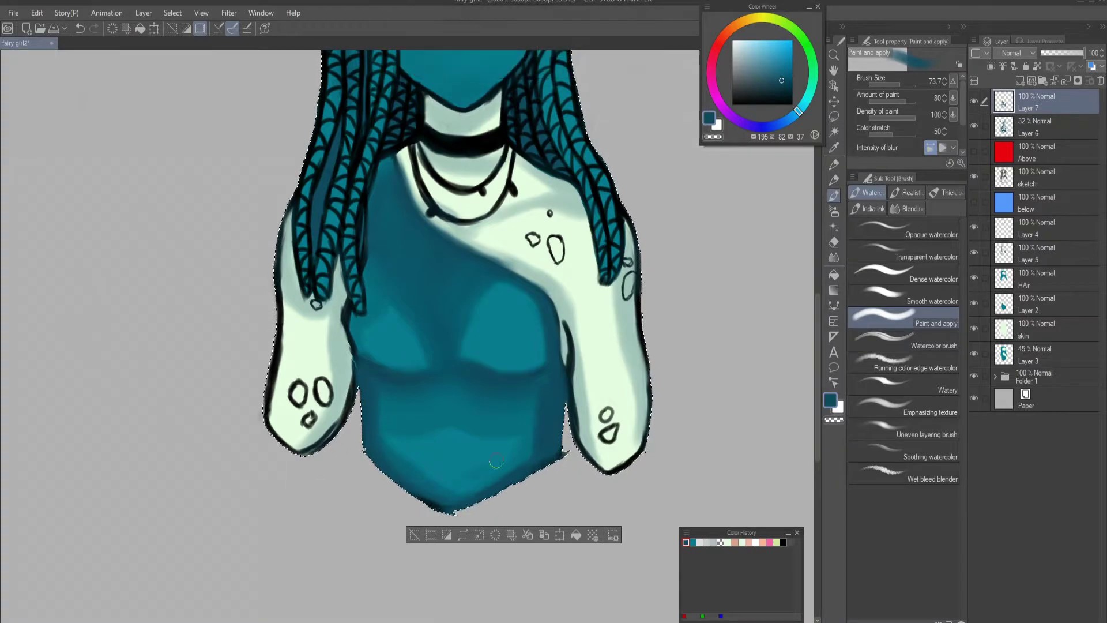
mouse_move(357, 403)
mouse_down()
mouse_move(518, 461)
mouse_move(444, 425)
mouse_move(382, 445)
mouse_move(531, 412)
mouse_up()
On Layer 6, shade over the light area at the waist of the top, and return to Layer 7
key(ctrl+minus)
key(alt+bracketleft)
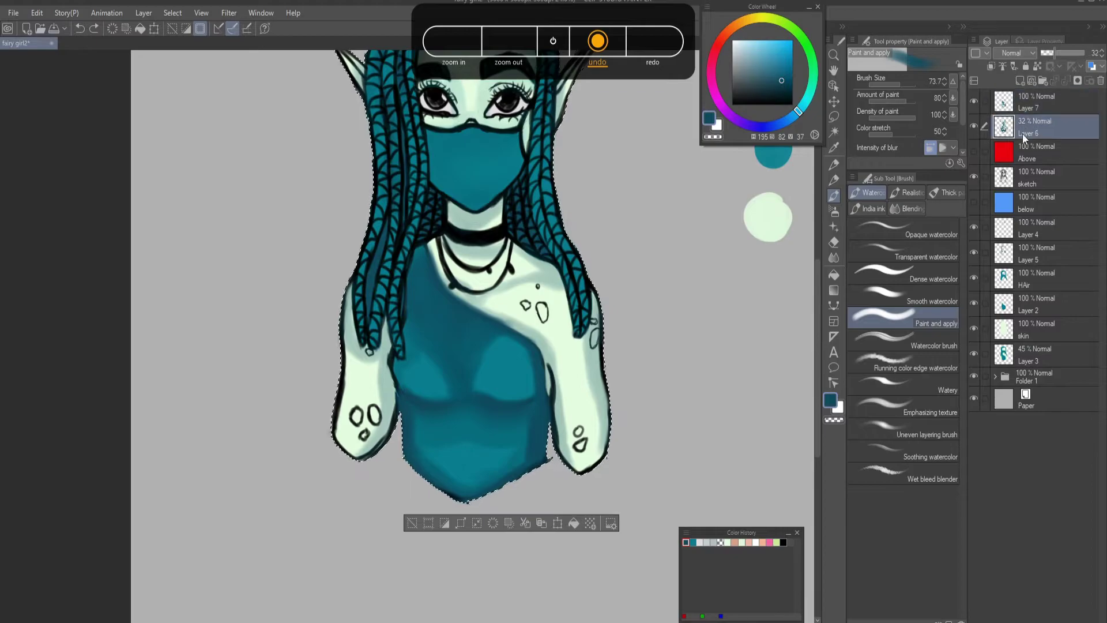
drag(476, 444, 433, 449)
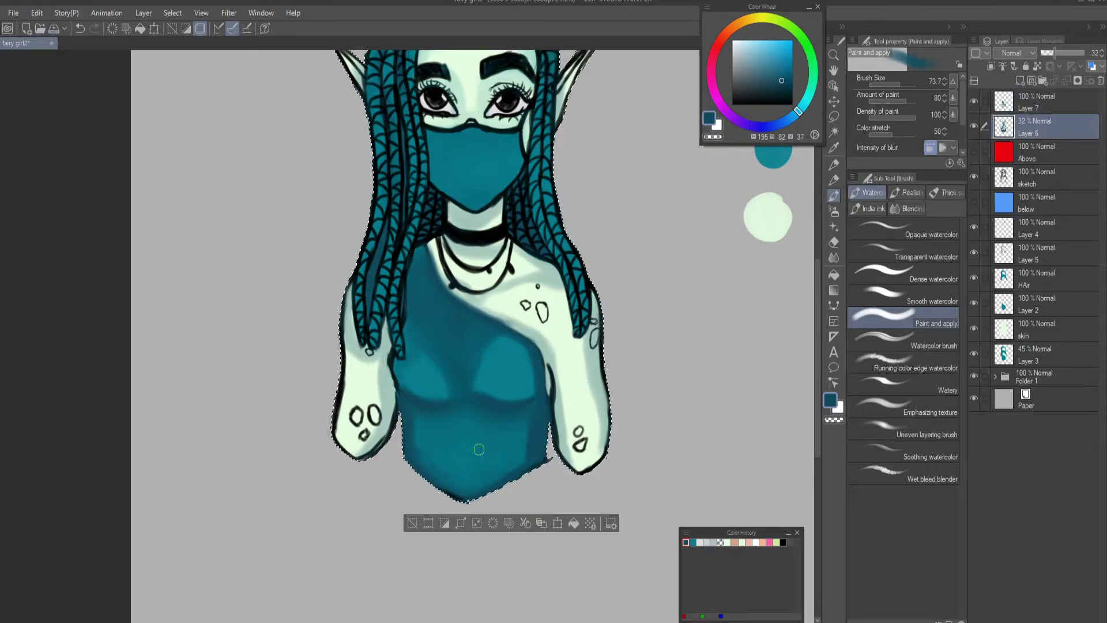
key(alt+bracketright)
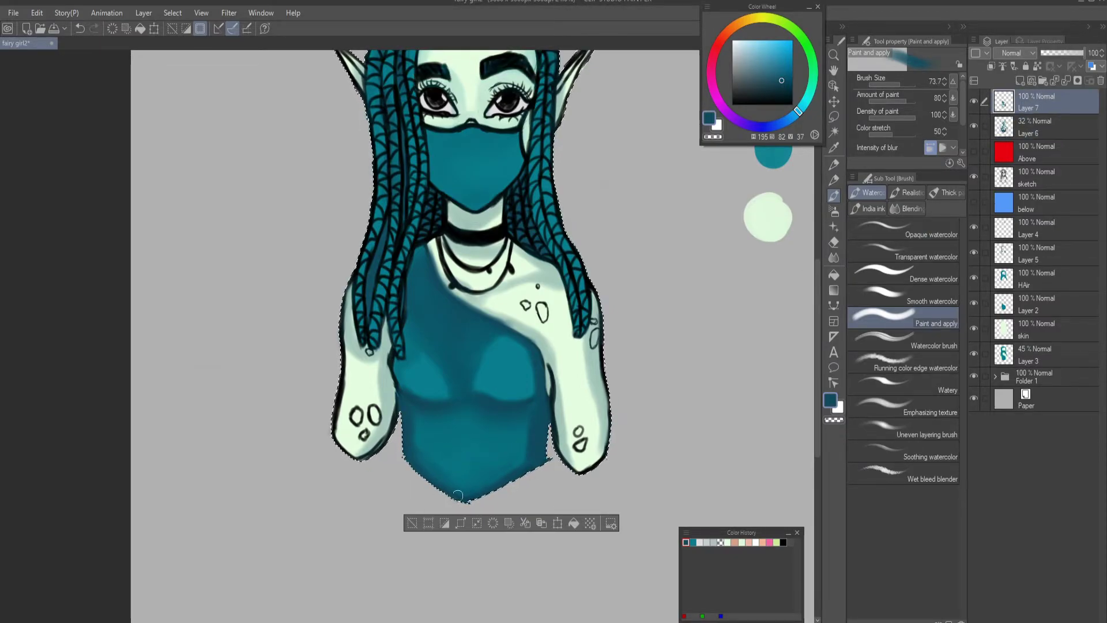
On Layer 6, shade the bust with Paint and apply at size 153.4 and smooth it with the Blending Brush at size 65.2
key(ctrl+minus)
key(ctrl+plus)
key(alt+bracketleft)
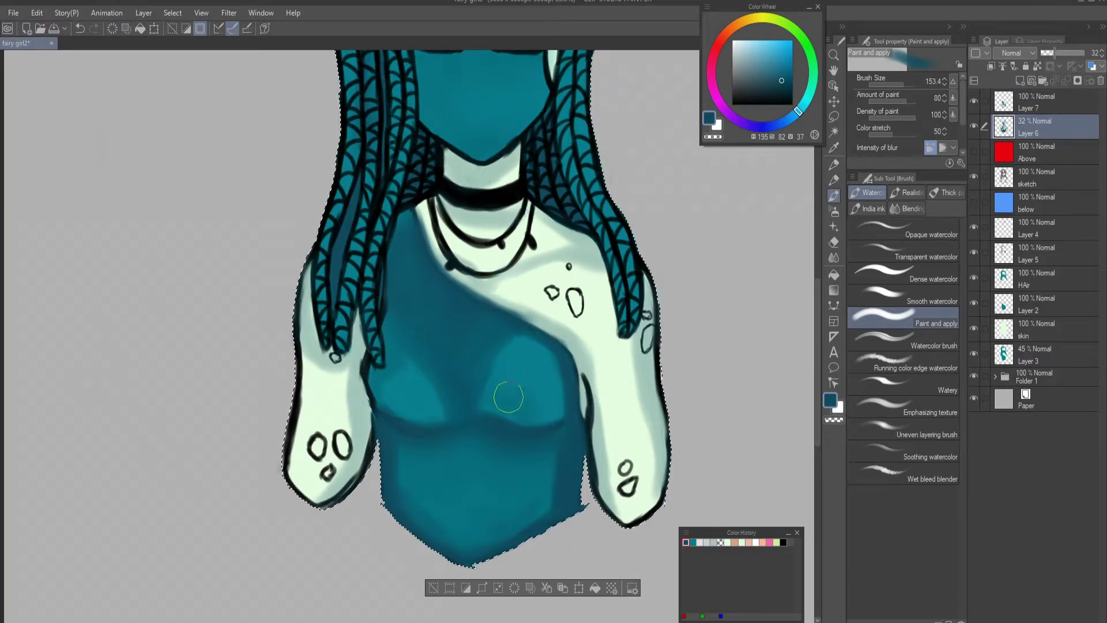
key(comma)
key(comma)
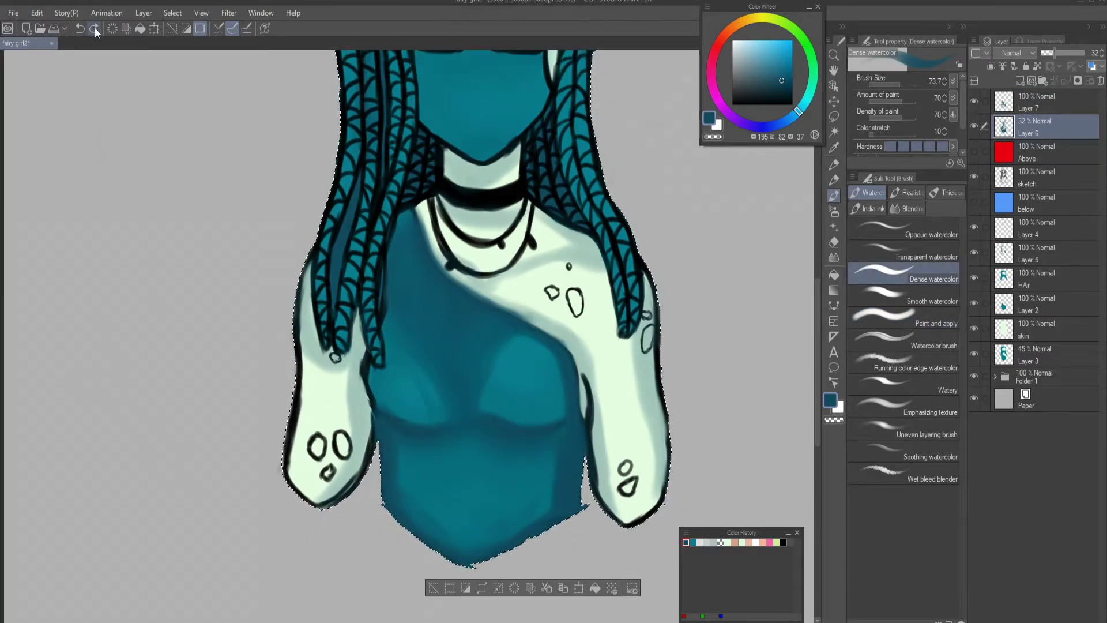
key(j)
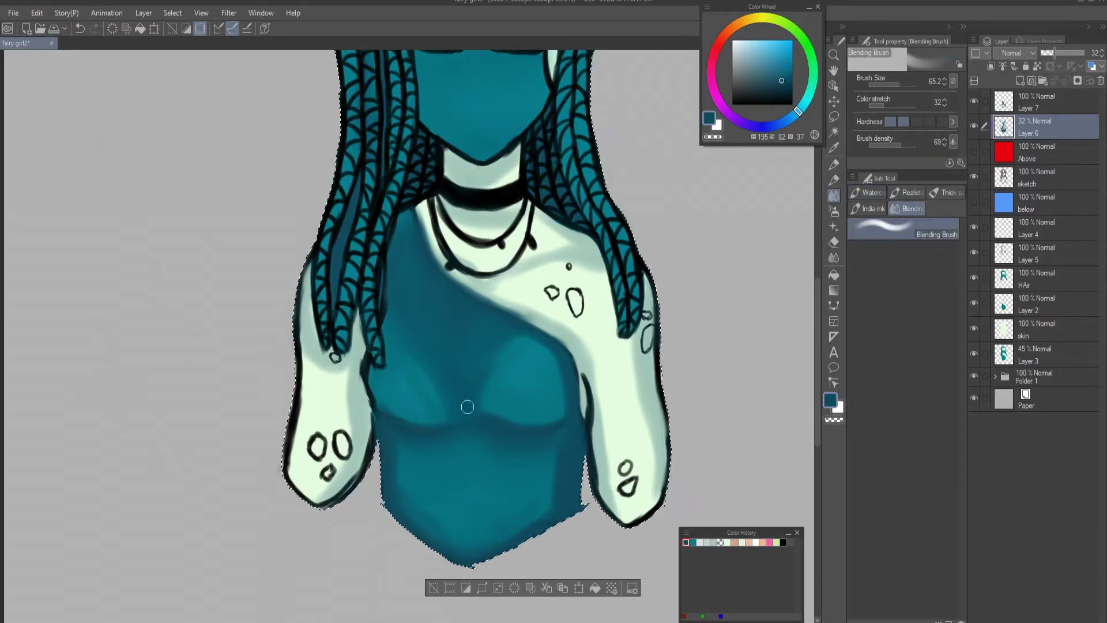
key(b)
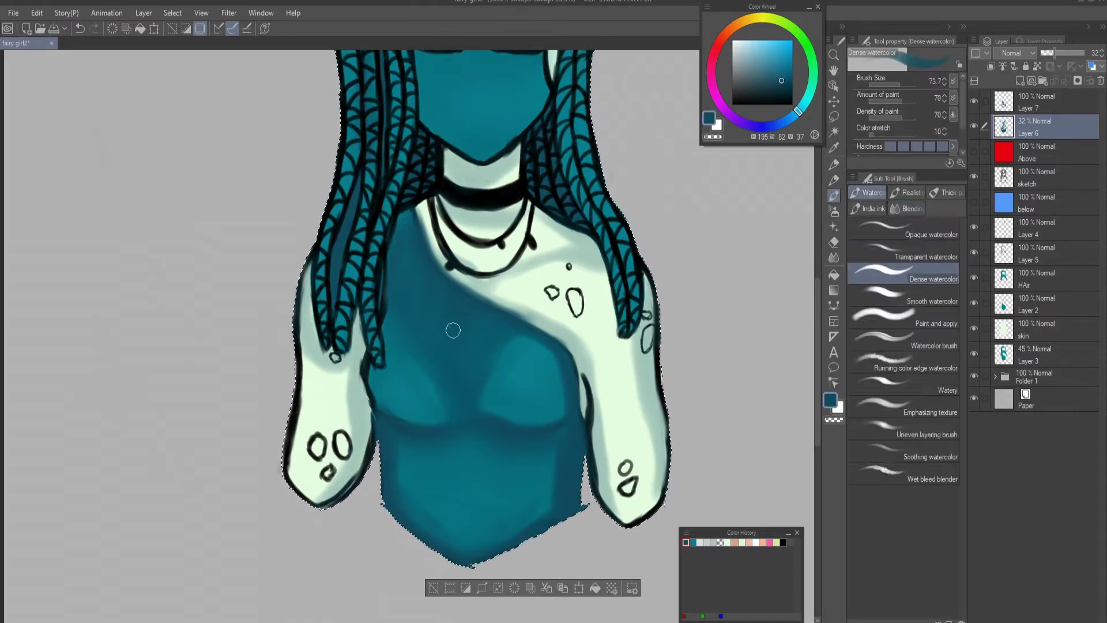
key(j)
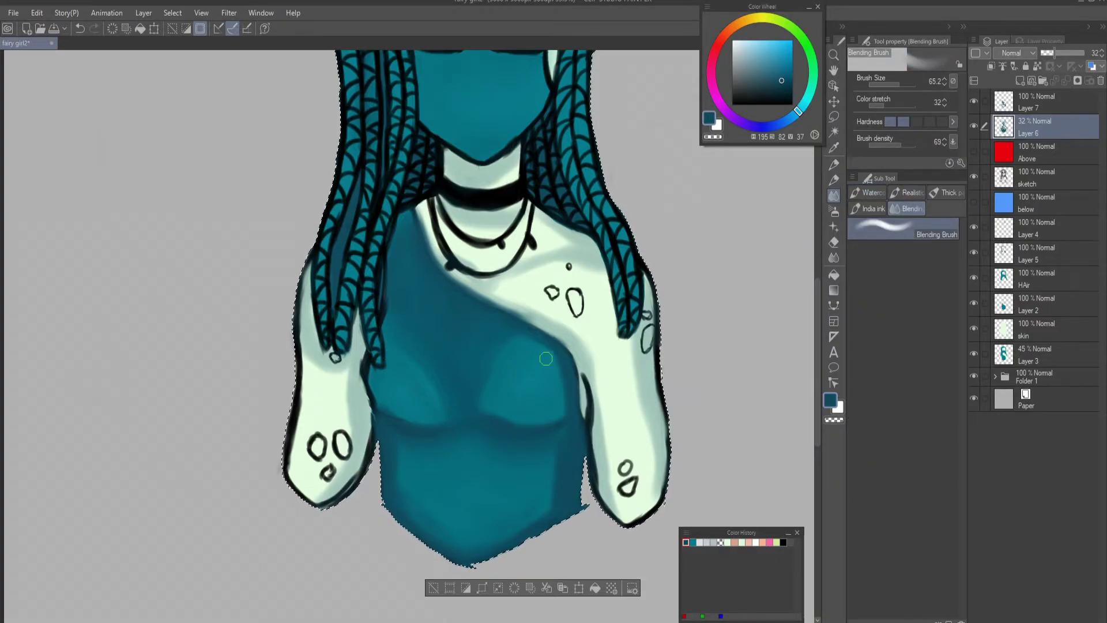
On Layer 7, deepen the shadows along the top's neckline and beside the dreadlock ends with Paint and apply at size 57.7
key(b)
click(898, 316)
key(alt+bracketright)
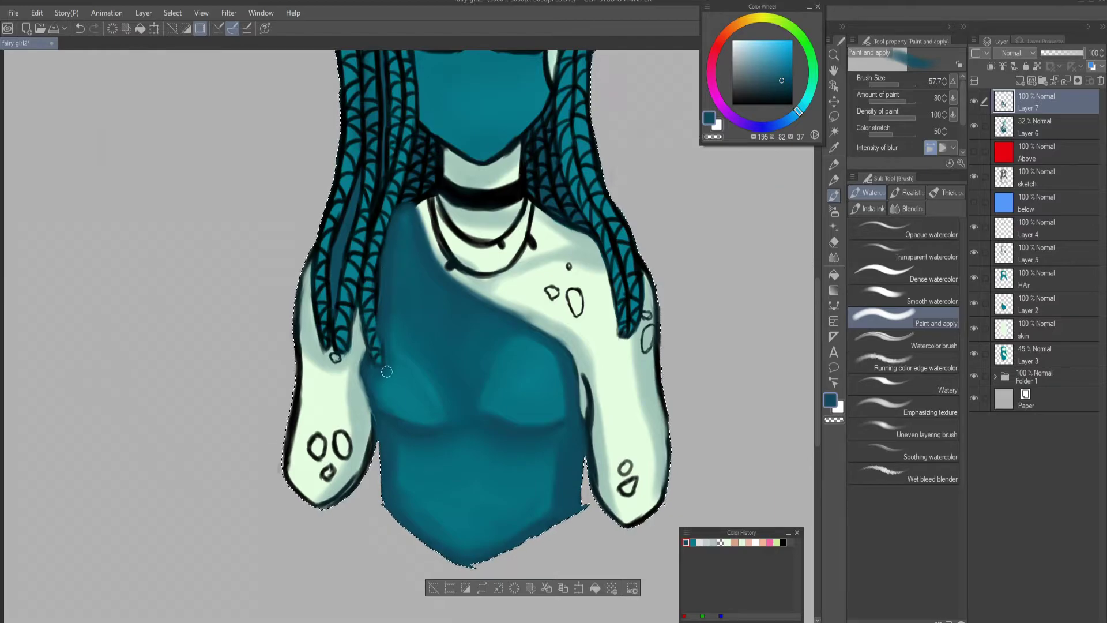
scroll(440, 426, down, 5)
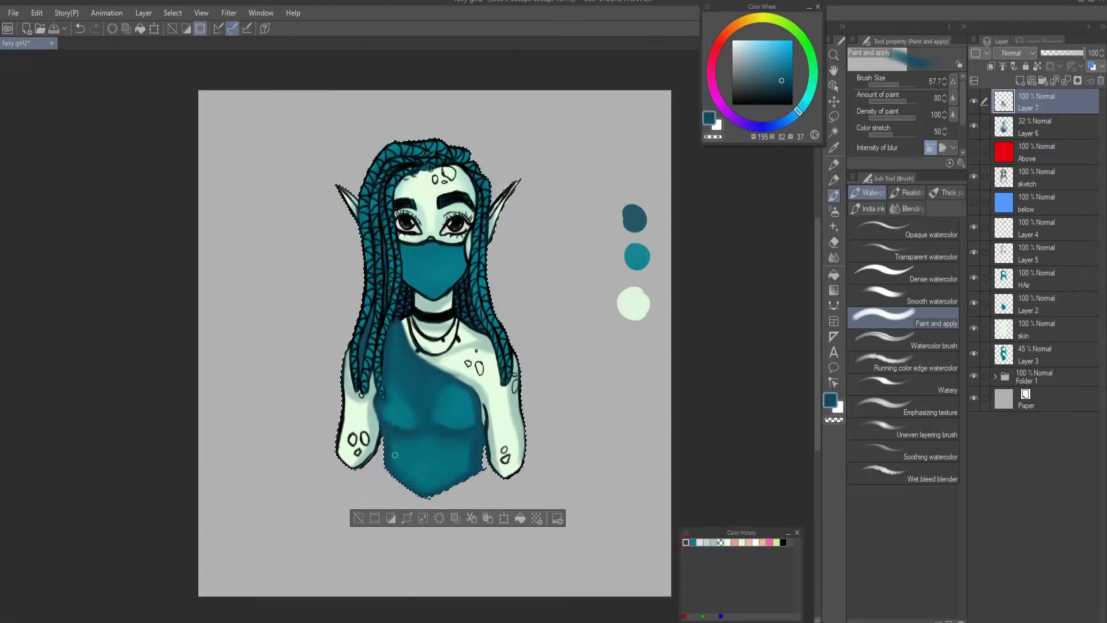
scroll(467, 349, up, 4)
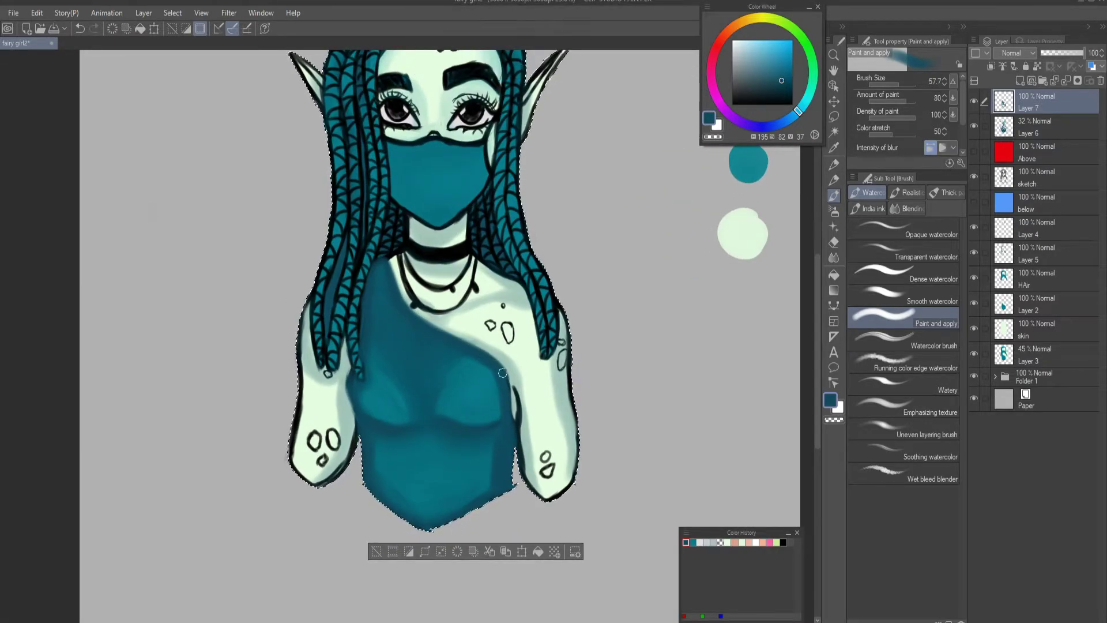
scroll(498, 387, up, 2)
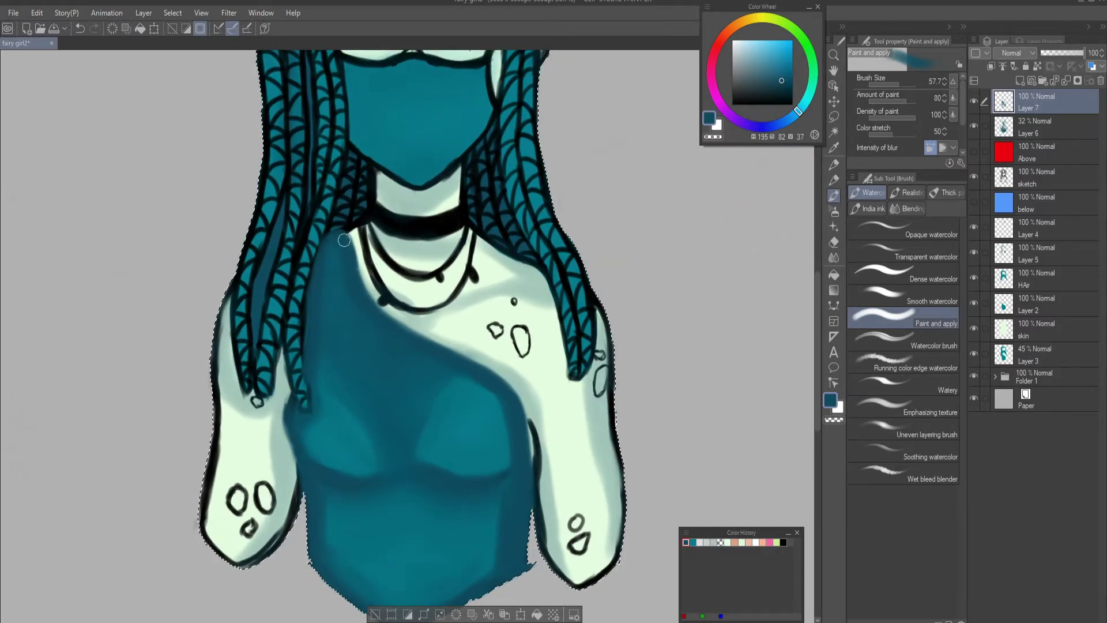
scroll(538, 195, down, 3)
scroll(538, 195, up, 2)
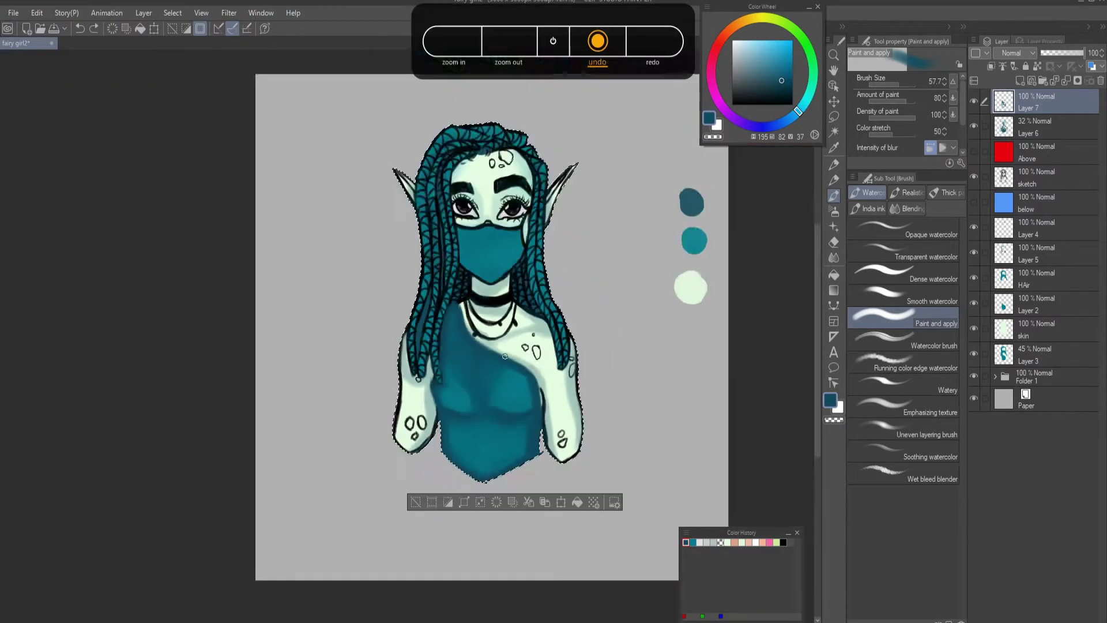
Add a new layer beneath Layer 6 and try covering the outer outline of the right-hand arm with the pale mint swatch colour
alt+click(730, 298)
alt+click(731, 298)
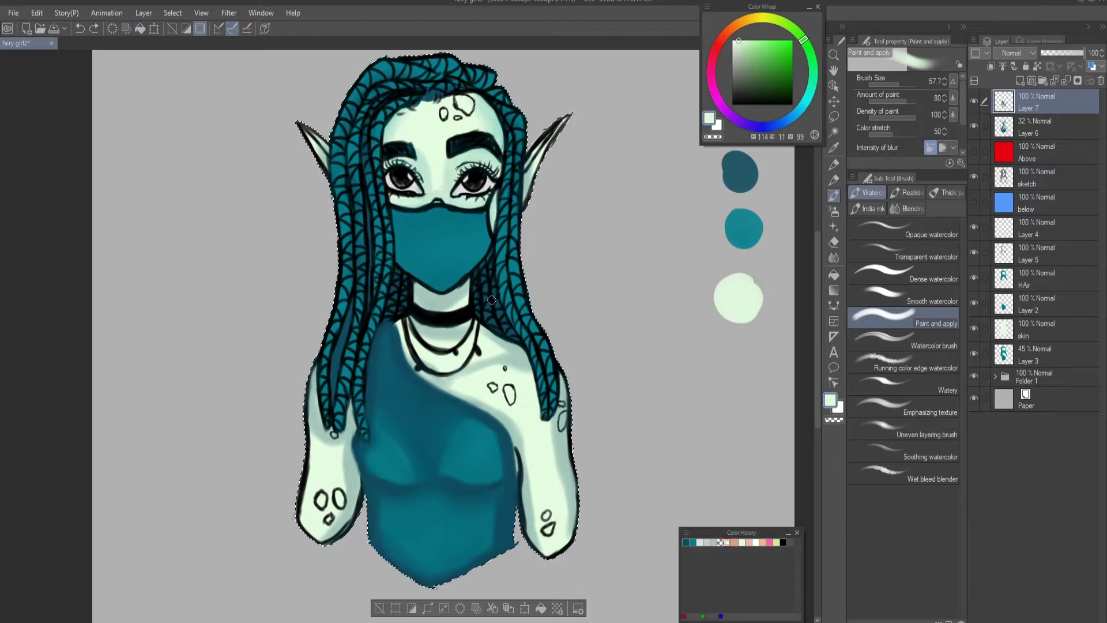
click(1062, 84)
key(ctrl+z)
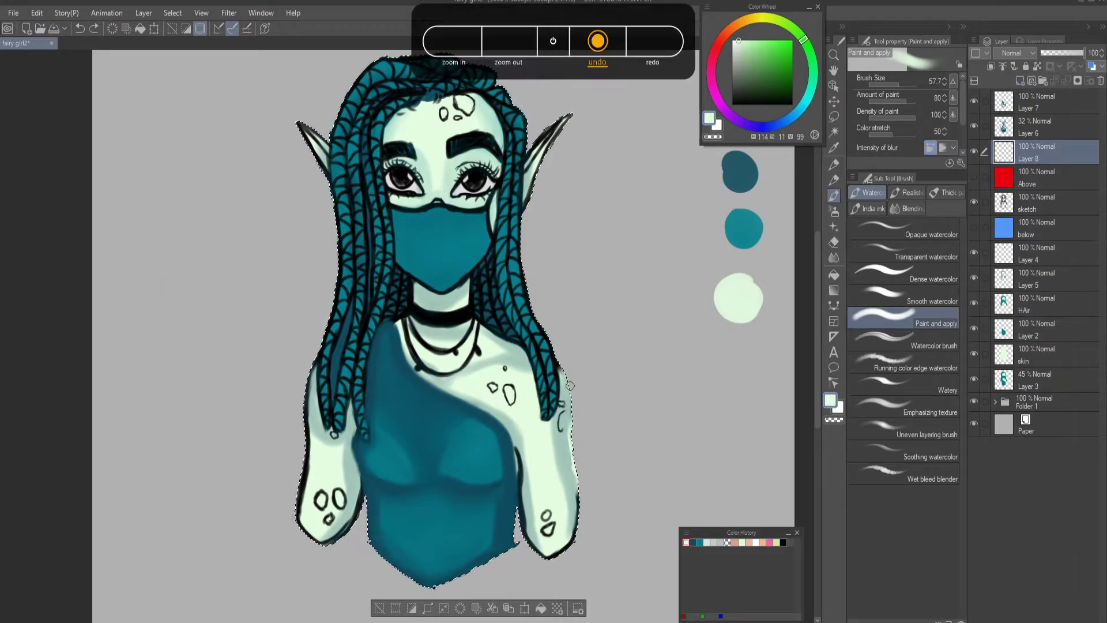
drag(569, 438, 577, 497)
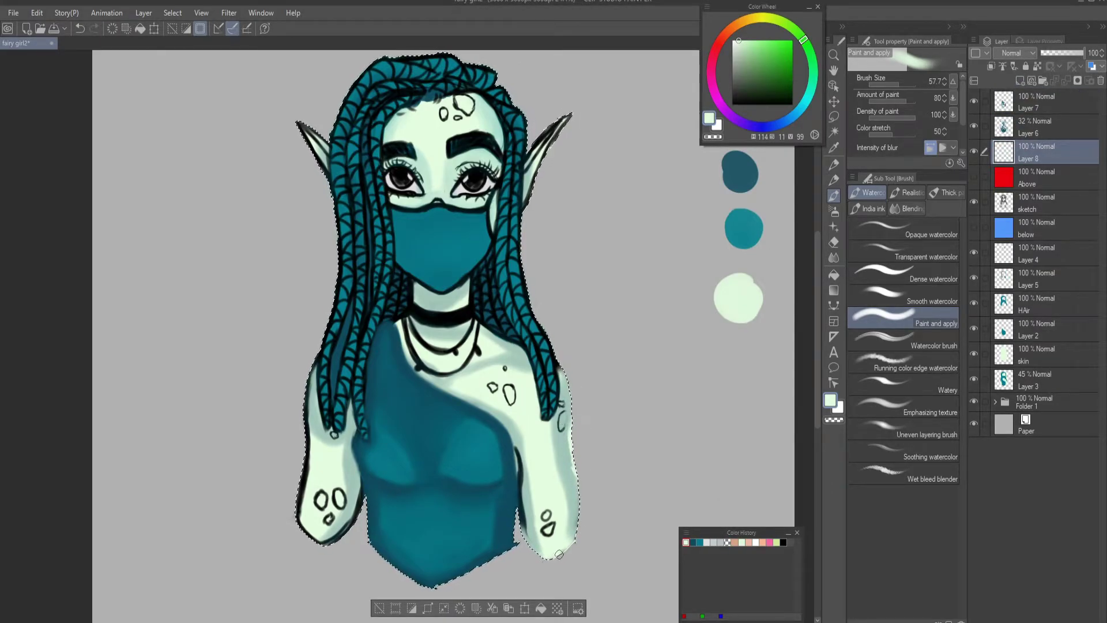
key(ctrl+z)
key(ctrl+z)
On Layer 8, paint teal along the right-hand arm's outer edge, keep Normal blending and lower the layer opacity to about 40%
click(1015, 53)
click(1005, 149)
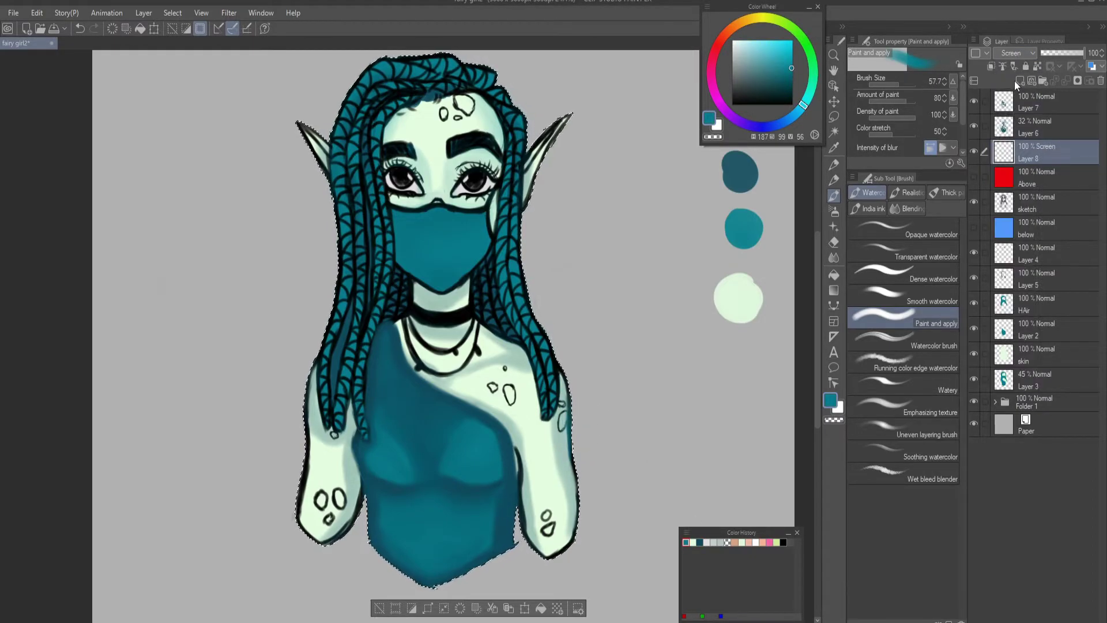
click(1015, 53)
click(1013, 87)
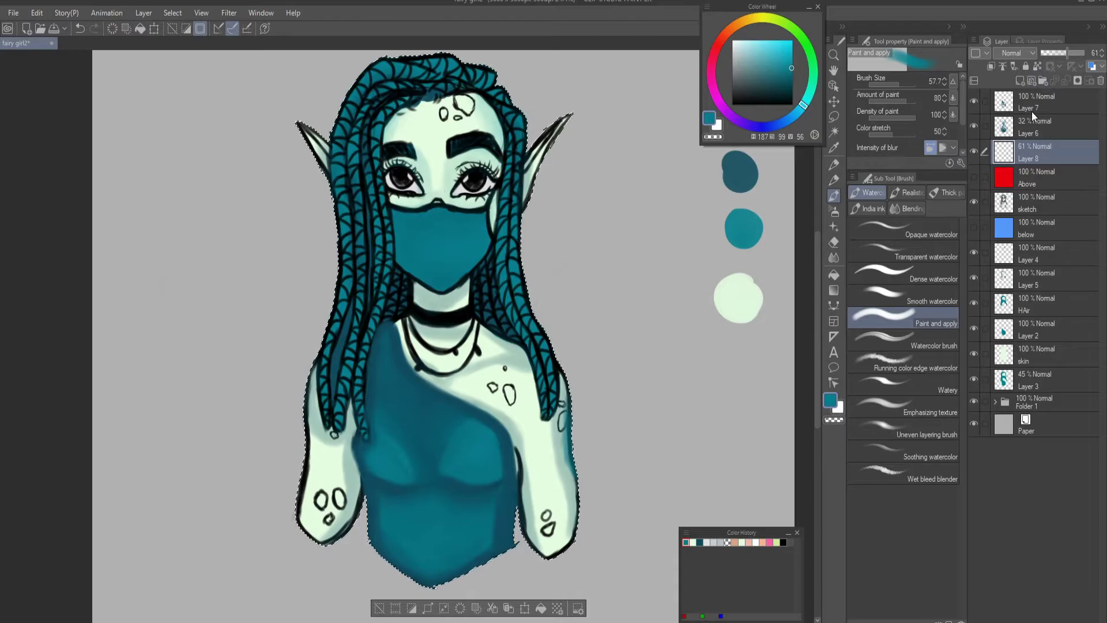
key(ctrl+z)
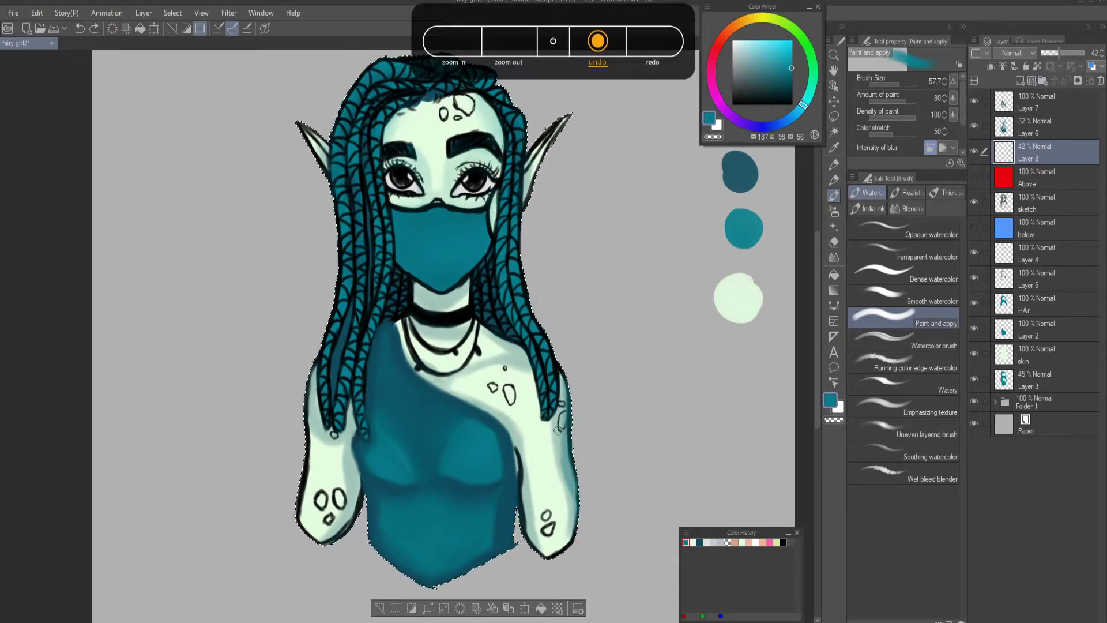
Paint teal edges over the sketch outlines of both arms with Paint and apply, raising the brush size from 57.7 to 83.3
scroll(534, 470, up, 2)
click(900, 273)
key(ctrl+z)
click(866, 314)
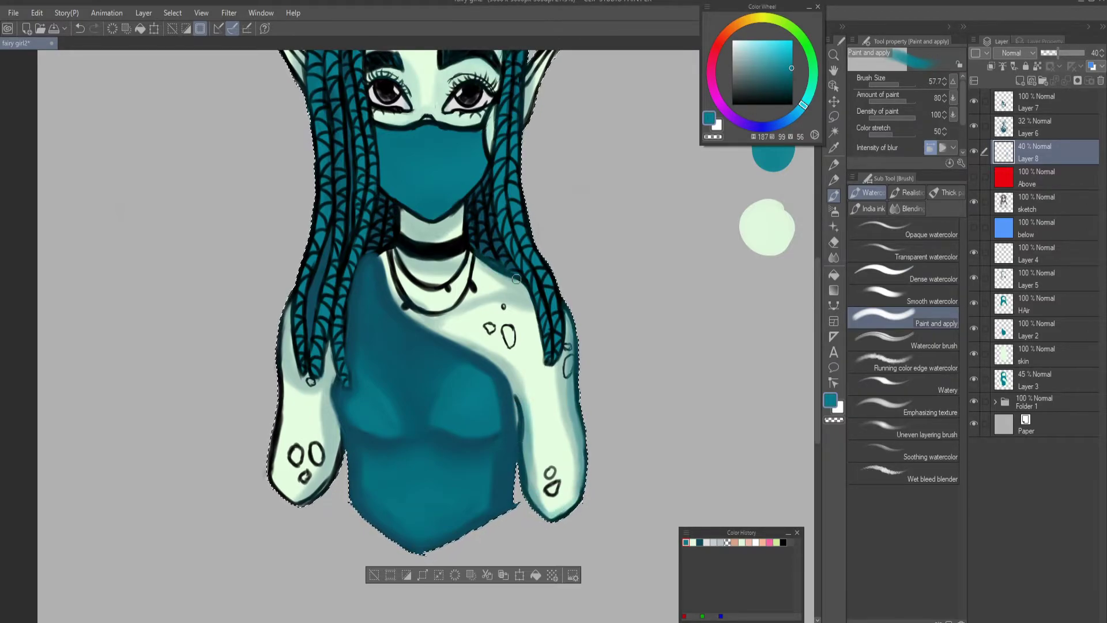
key(ctrl+z)
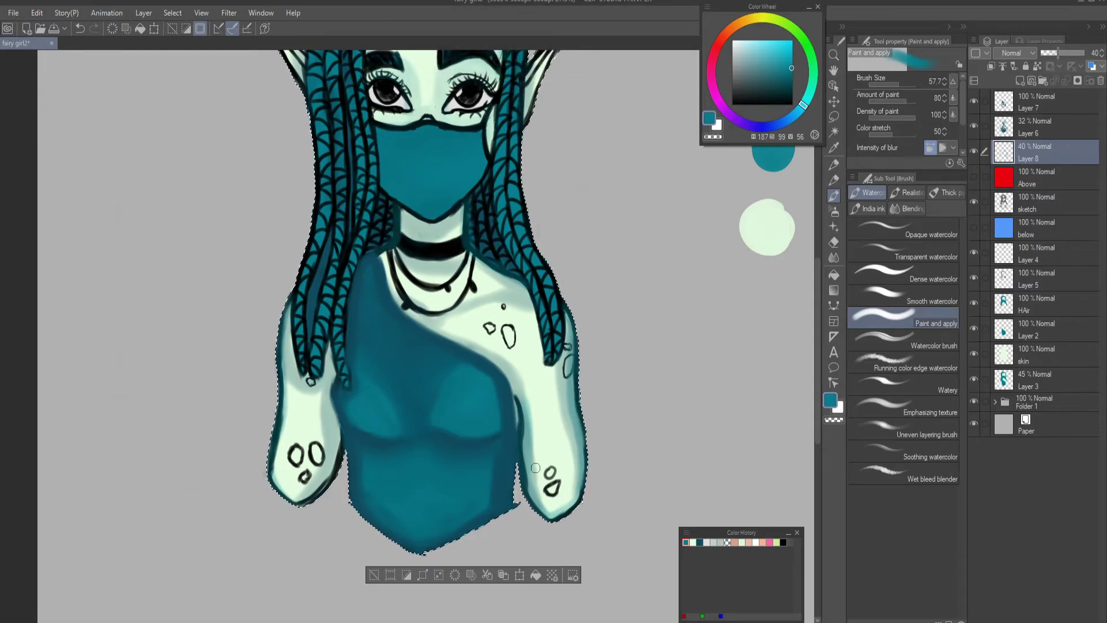
key(ctrl+z)
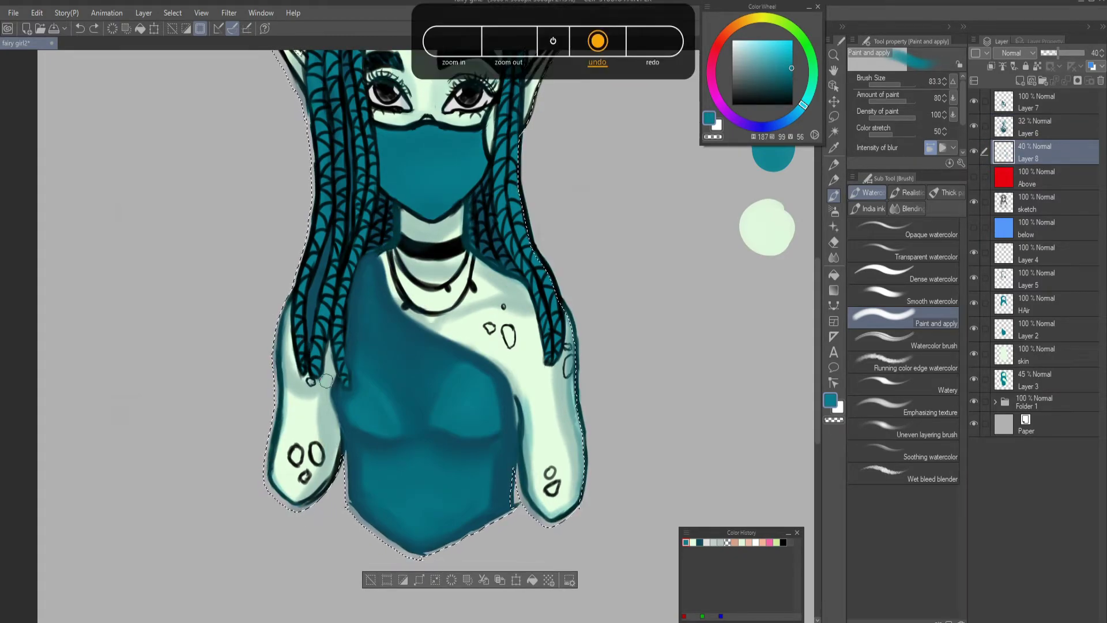
key(ctrl+z)
drag(357, 410, 339, 455)
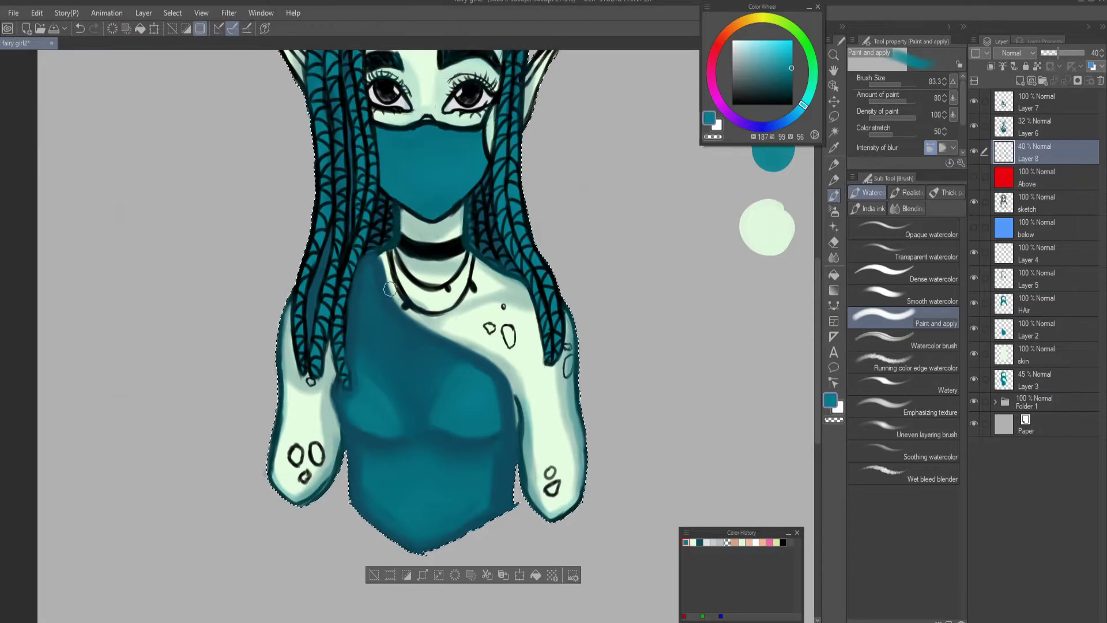
On Layer 7, paint dark teal over the outlines where the top meets the neck and dreadlocks, using brush size 57.7
scroll(388, 289, down, 3)
scroll(369, 346, up, 1)
key(ctrl+z)
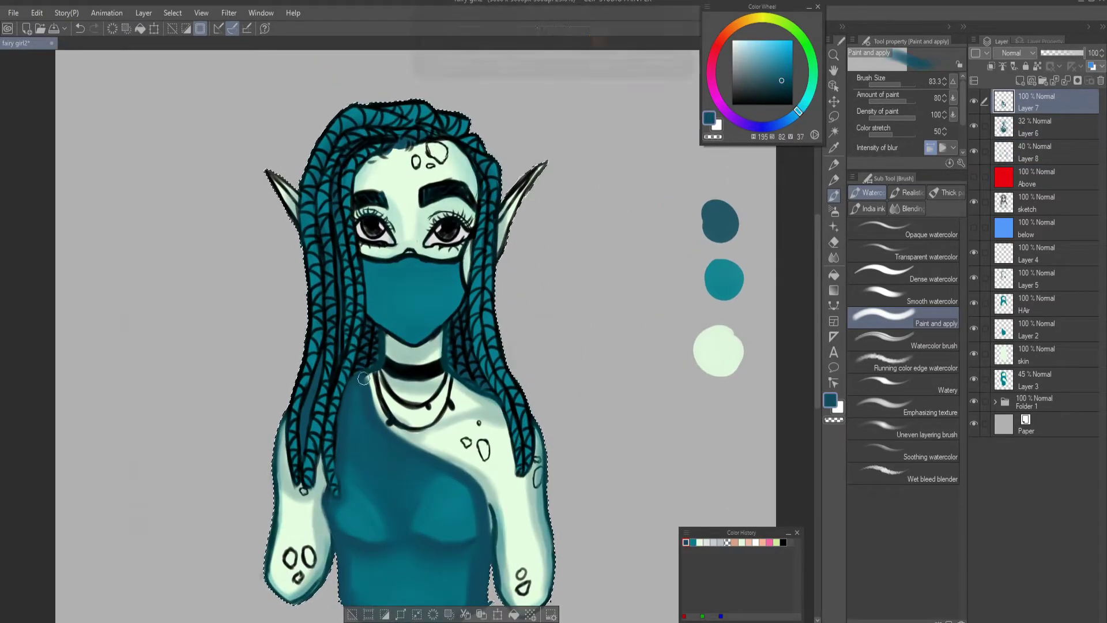
key(ctrl+z)
scroll(367, 403, up, 1)
click(895, 85)
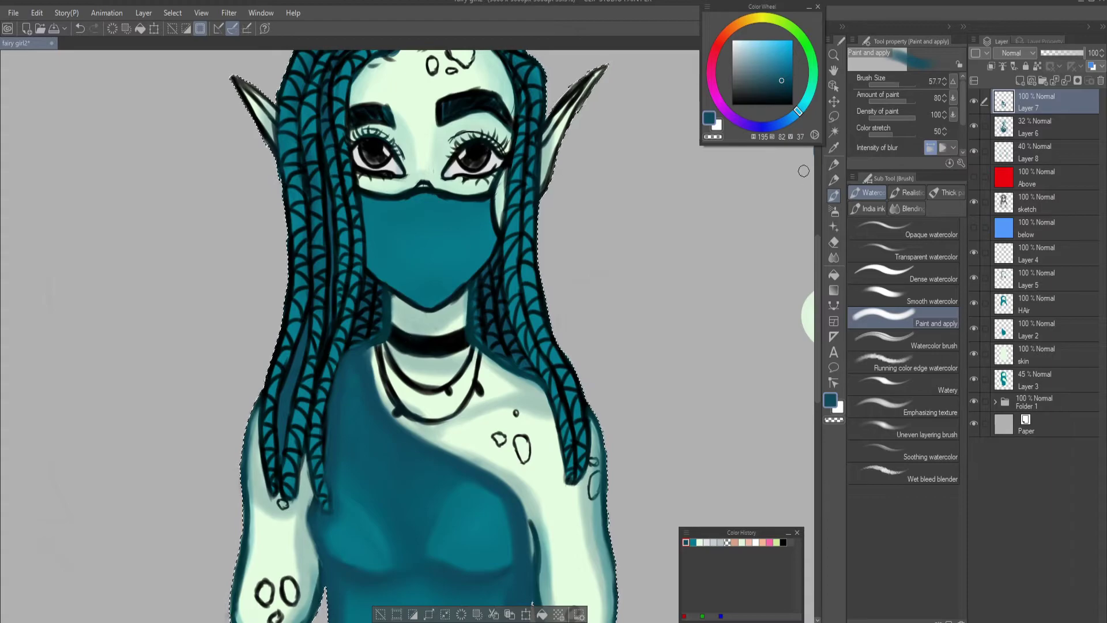
key(ctrl+z)
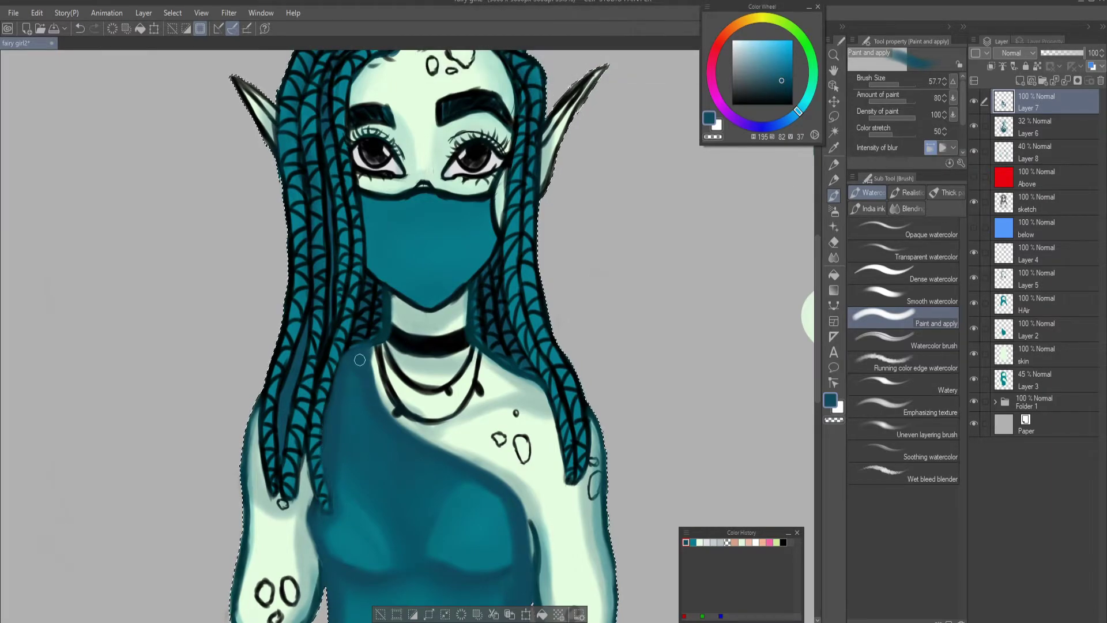
Deepen the dark teal shading across the chest and under the bust with Paint and apply, reducing the brush size to 94.1
scroll(349, 360, down, 3)
ctrl+shift+click(449, 352)
alt+click(449, 352)
alt+click(678, 132)
scroll(416, 378, up, 2)
ctrl+shift+click(416, 378)
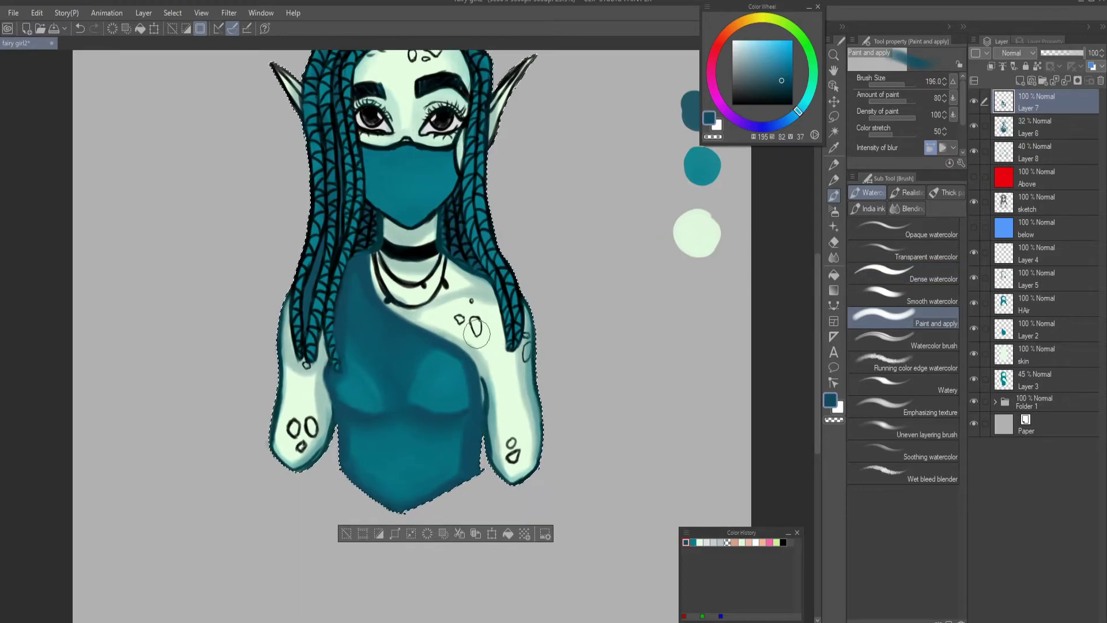
click(901, 88)
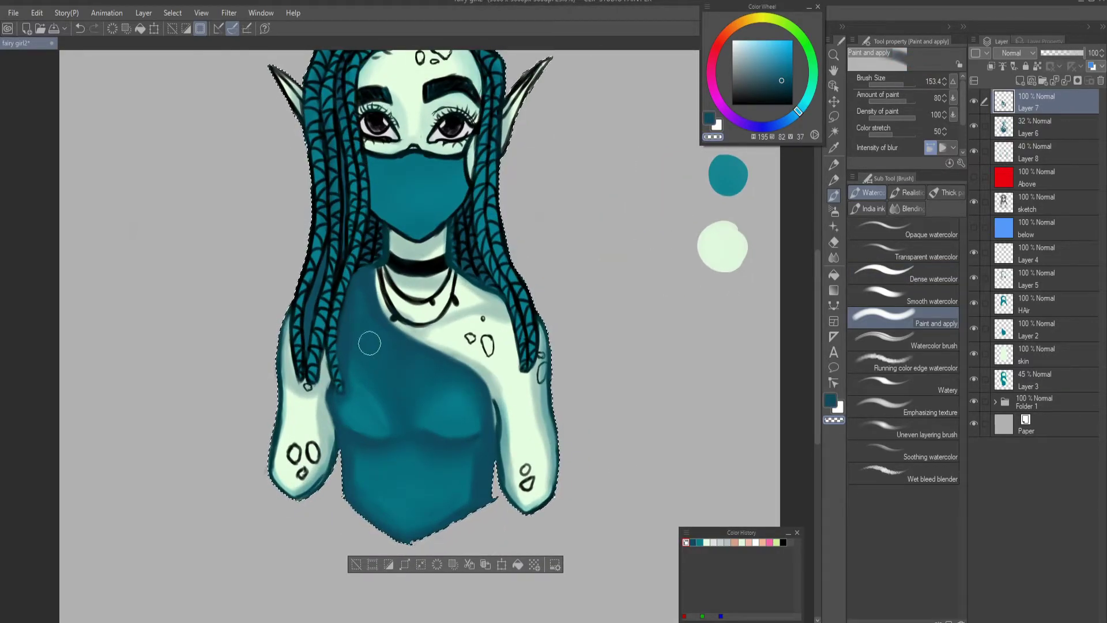
key(bracketleft)
scroll(403, 438, up, 1)
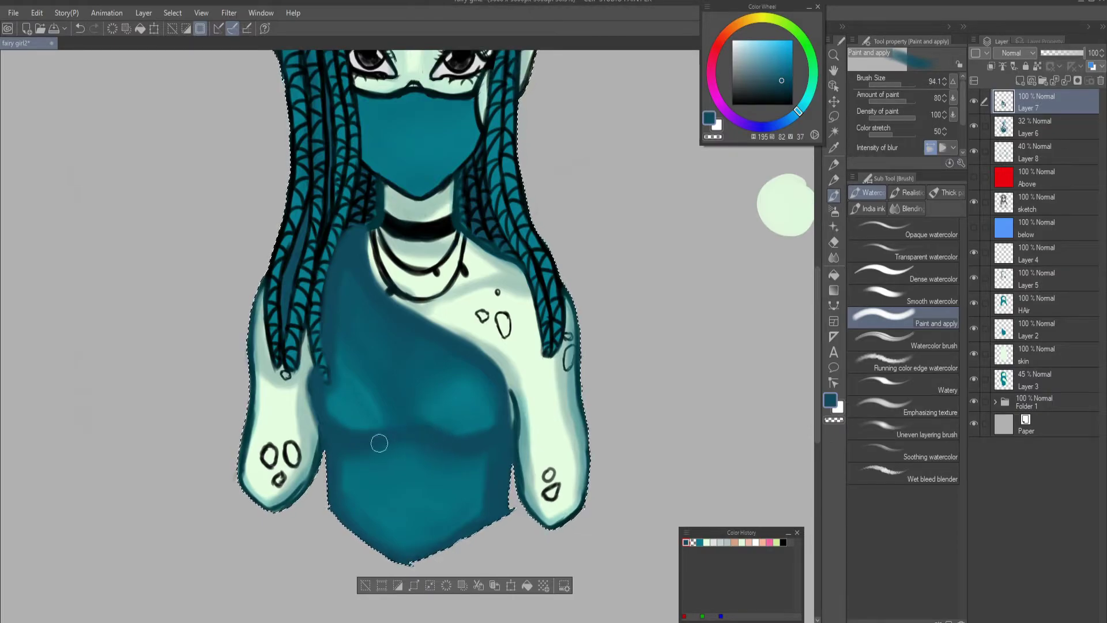
Shade the left-hand upper arm and its inner side beneath the dreadlock ends with dark teal at brush size 94.1
drag(257, 352, 263, 295)
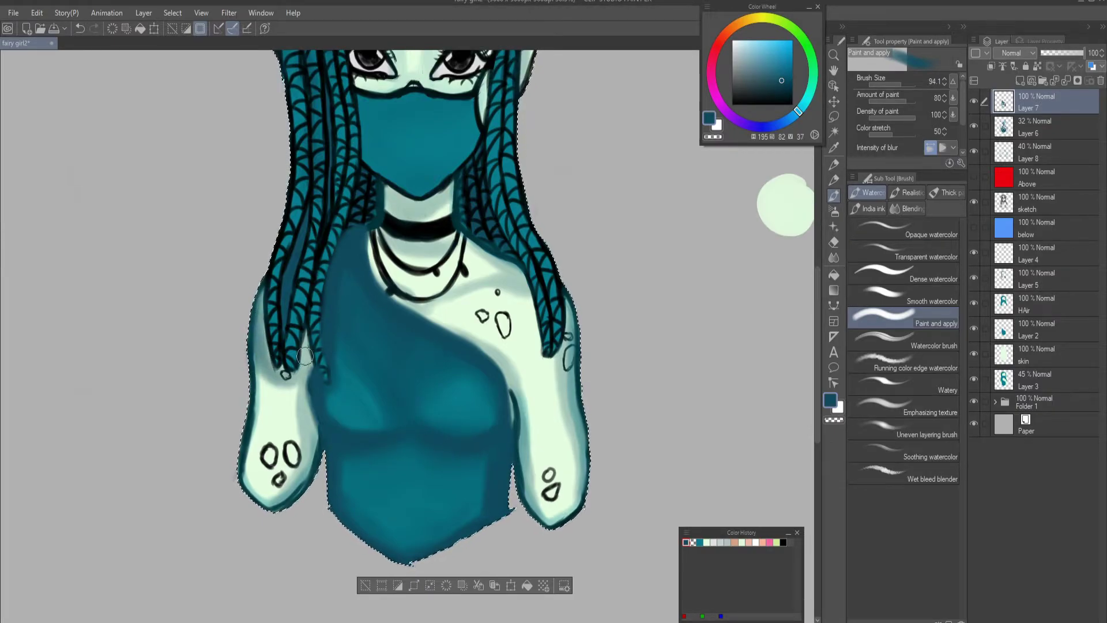
drag(304, 356, 311, 452)
scroll(579, 441, down, 3)
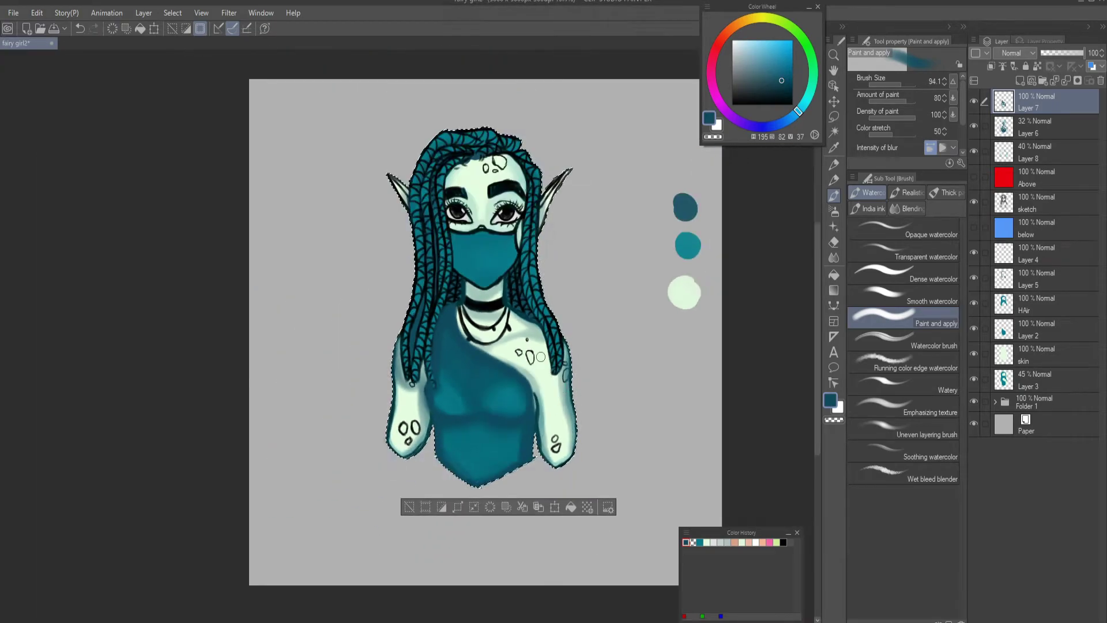
Shade the edges of the mask in dark teal with Paint and apply at size 94.1, leaving a lighter centre
scroll(454, 334, up, 3)
mouse_move(450, 316)
mouse_down()
mouse_move(426, 315)
mouse_move(529, 251)
mouse_move(503, 275)
mouse_move(441, 294)
mouse_move(399, 248)
mouse_move(444, 286)
mouse_up()
drag(386, 208, 533, 203)
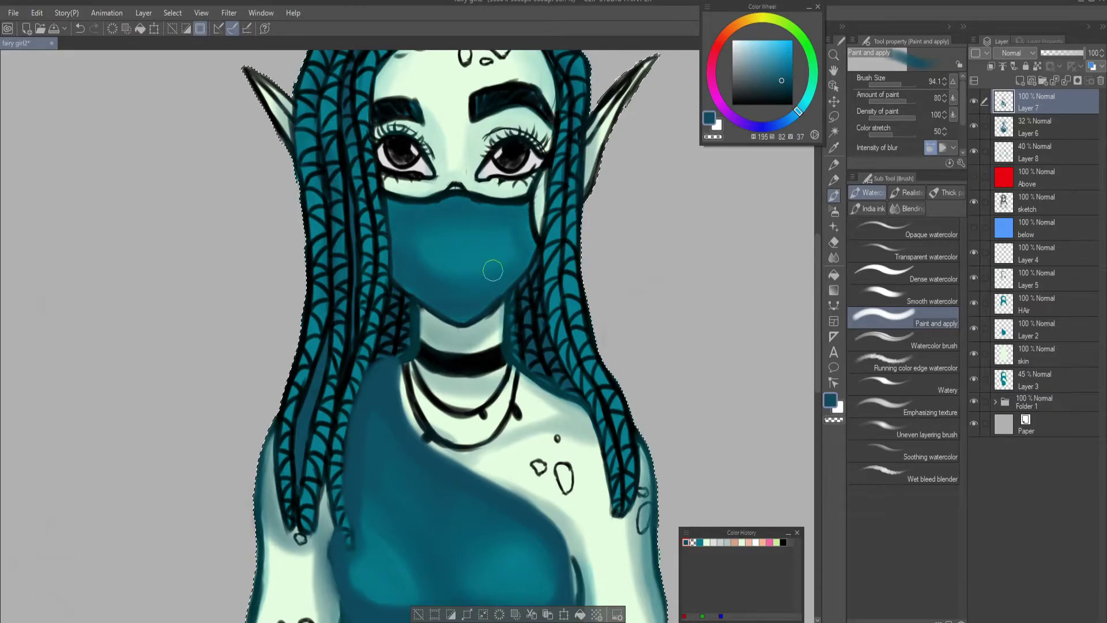
key(ctrl+z)
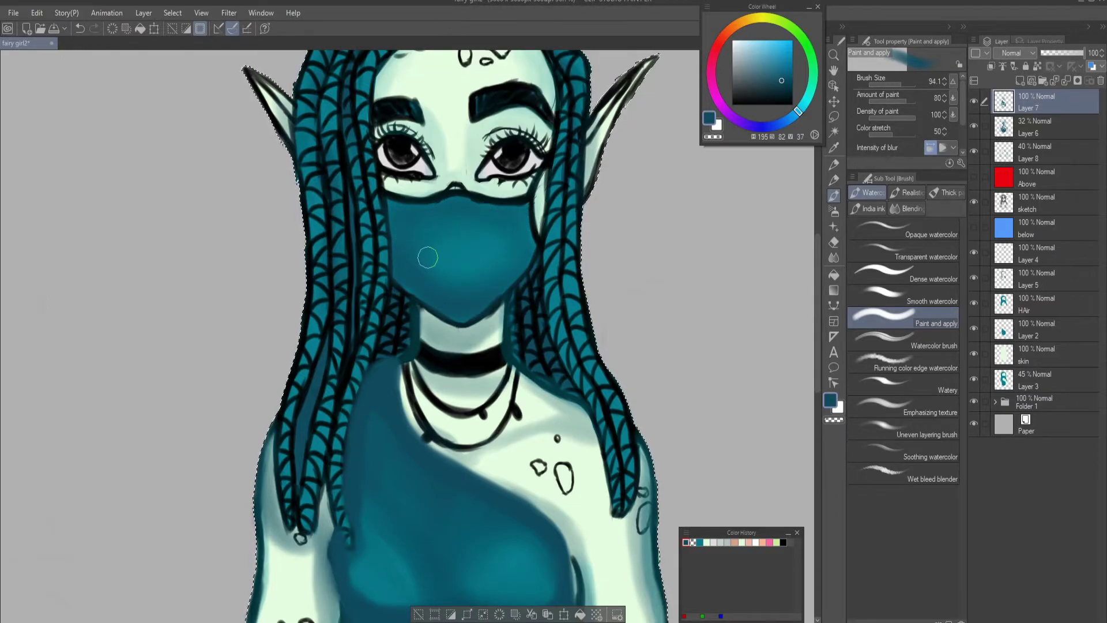
mouse_move(473, 294)
mouse_down()
mouse_move(490, 213)
mouse_move(417, 265)
mouse_move(463, 298)
mouse_move(424, 249)
mouse_up()
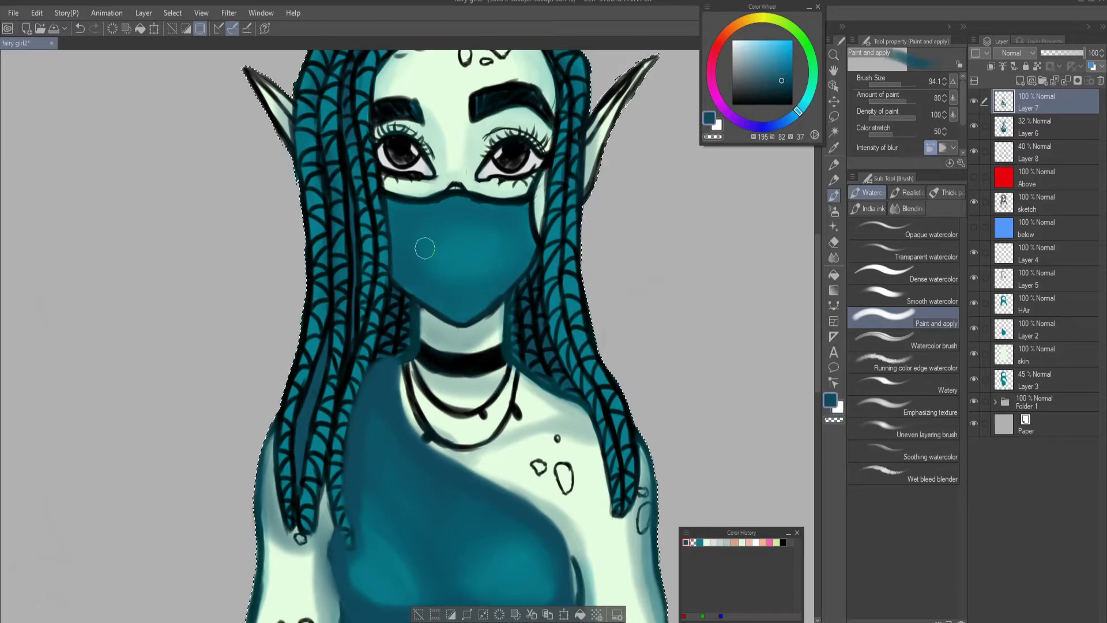
scroll(424, 247, down, 3)
scroll(423, 247, up, 1)
scroll(423, 247, down, 1)
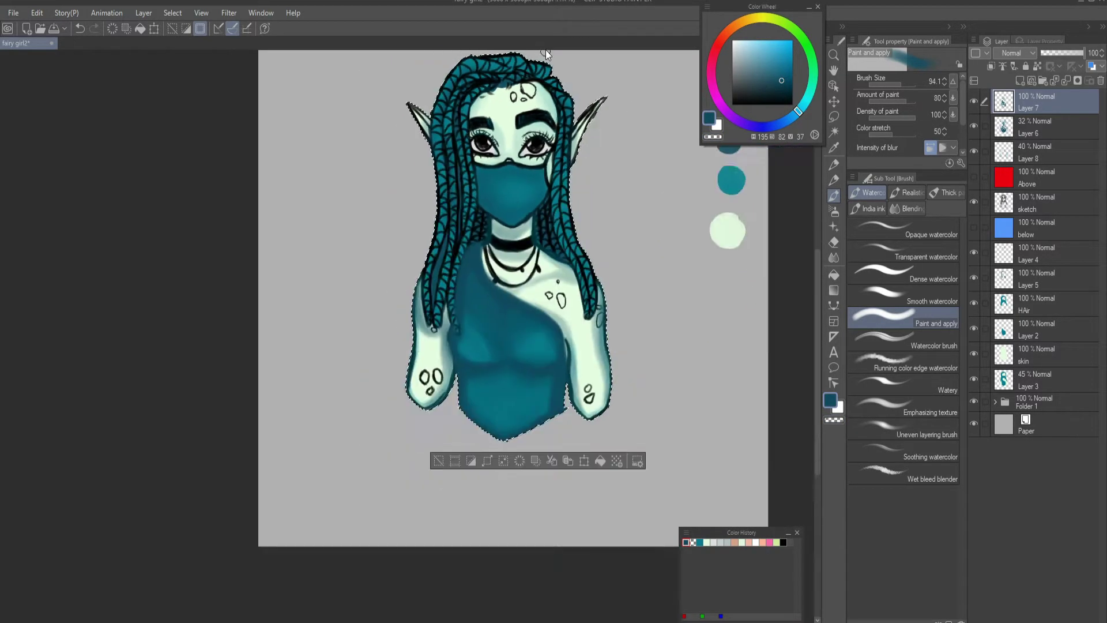
Paint over both black eyebrows in dark teal with Paint and apply at size 51.1
scroll(488, 242, up, 3)
mouse_move(489, 242)
mouse_down()
mouse_move(466, 227)
mouse_move(497, 233)
mouse_move(484, 249)
mouse_up()
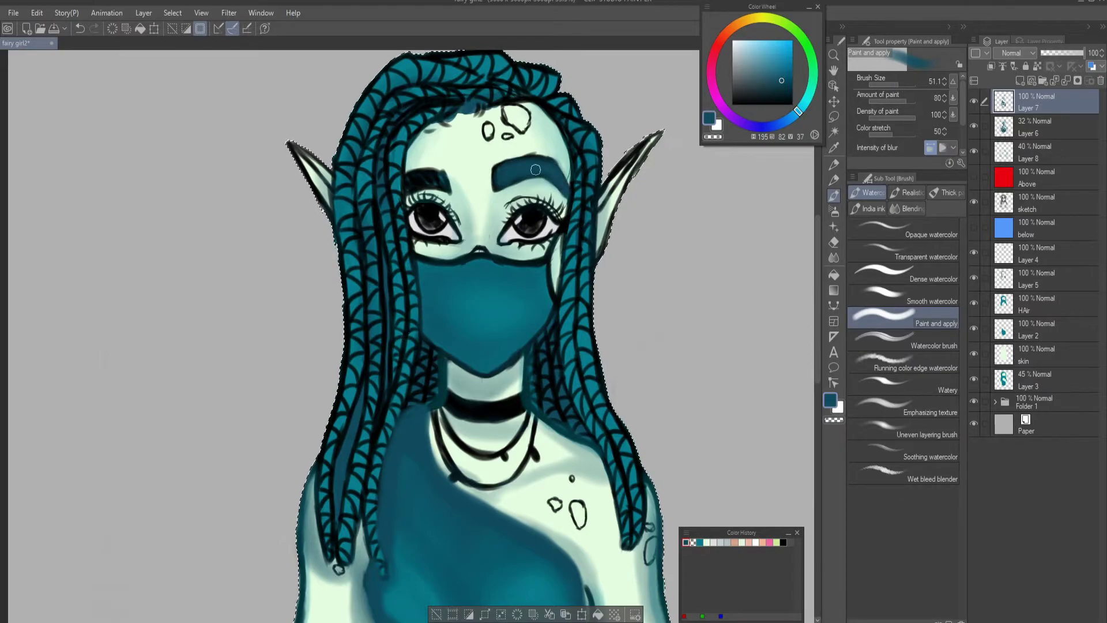
mouse_move(447, 182)
mouse_down()
mouse_move(408, 182)
mouse_move(441, 175)
mouse_up()
scroll(480, 179, down, 2)
scroll(480, 179, up, 1)
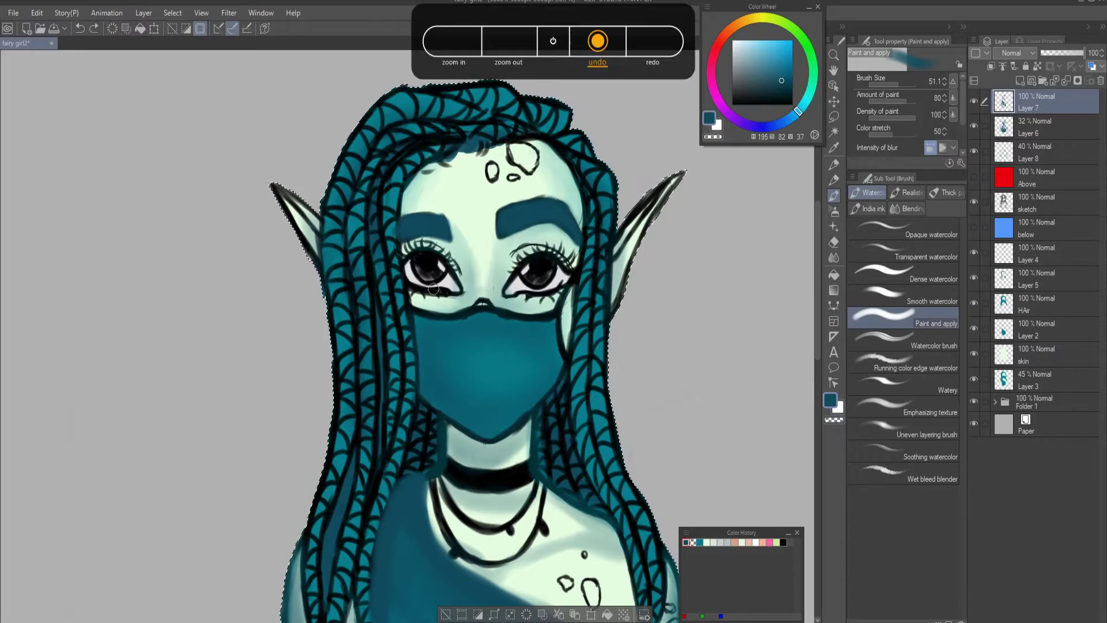
scroll(480, 180, down, 2)
scroll(480, 179, up, 3)
click(699, 541)
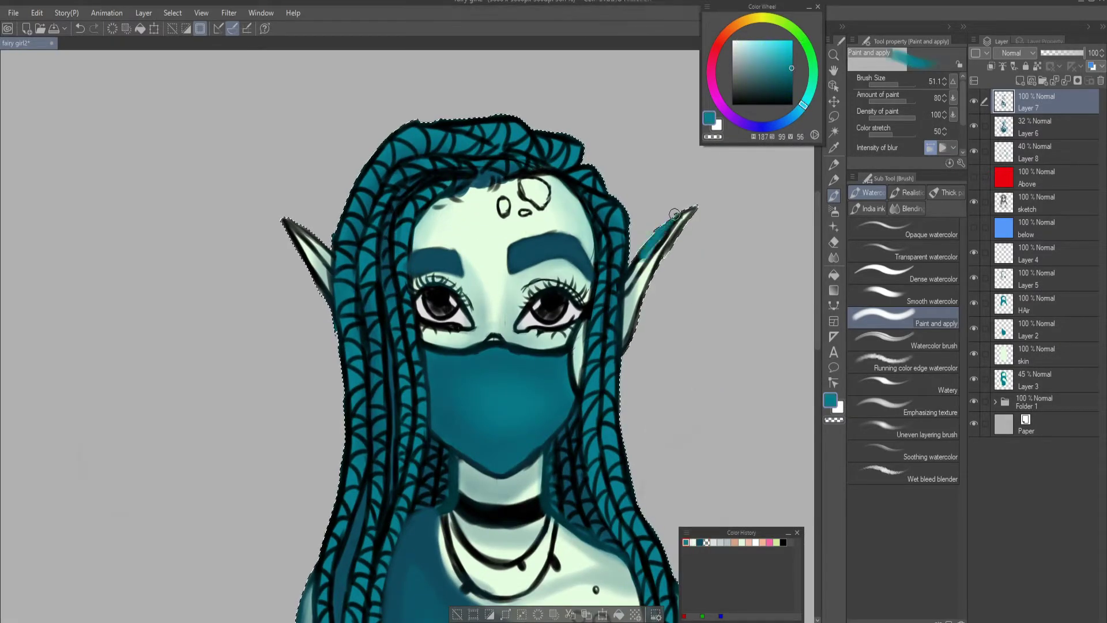
click(687, 542)
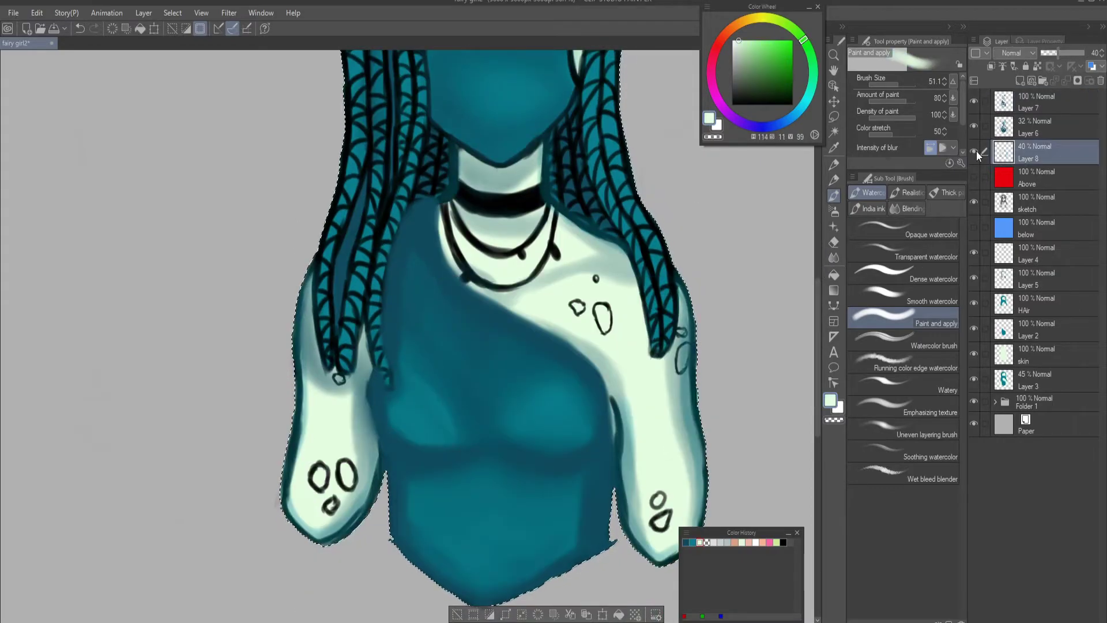
Add a new layer beneath Layer 8 and paint soft pale mint highlights along the outer dreadlocks and arm edge at brush size 153.4
key(ctrl+shift+n)
scroll(427, 286, down, 1)
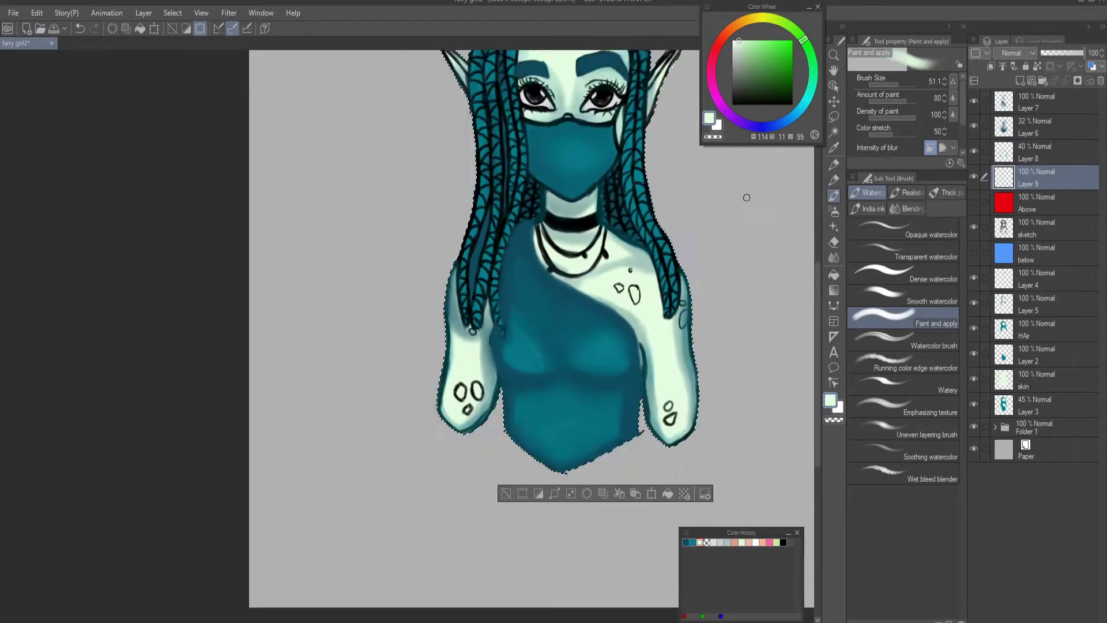
scroll(426, 286, up, 1)
key(bracketright)
key(bracketright)
key(bracketright)
mouse_move(651, 394)
mouse_down()
mouse_move(658, 465)
mouse_move(662, 378)
mouse_move(648, 369)
mouse_move(656, 447)
mouse_move(648, 328)
mouse_move(660, 467)
mouse_move(644, 319)
mouse_move(645, 433)
mouse_up()
scroll(469, 55, down, 1)
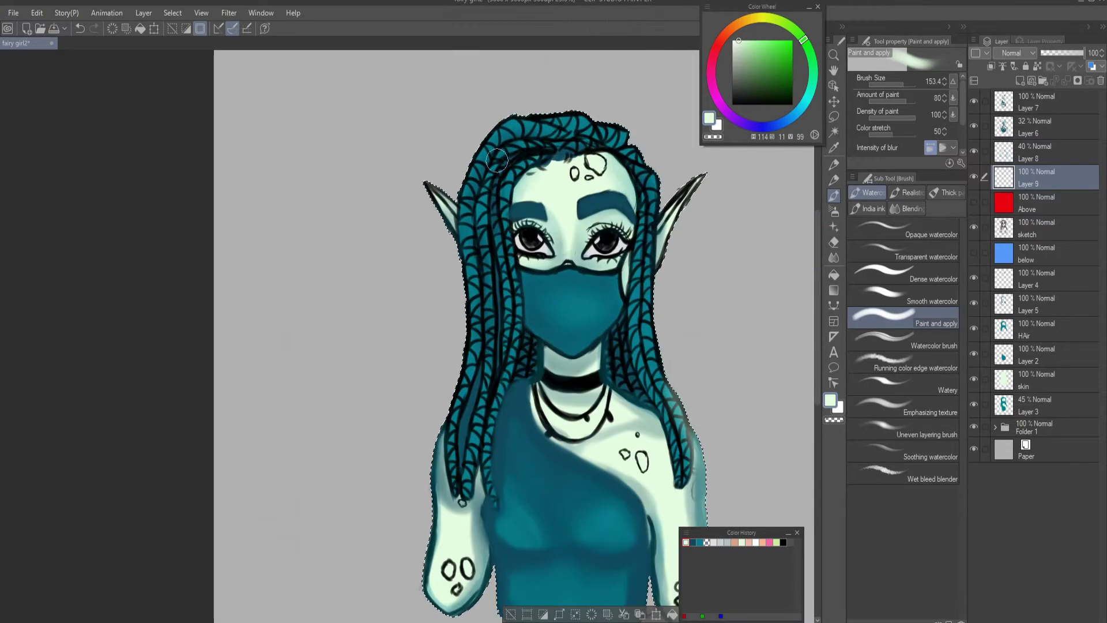
mouse_move(538, 113)
mouse_down()
mouse_move(508, 133)
mouse_move(554, 118)
mouse_move(473, 173)
mouse_move(447, 576)
mouse_up()
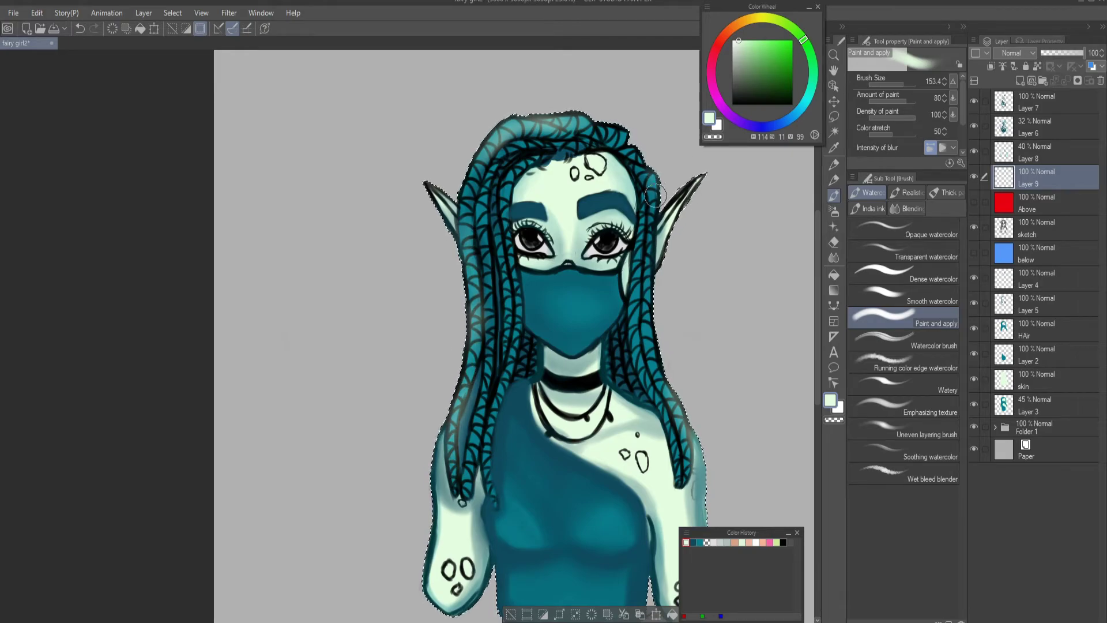
scroll(573, 362, down, 1)
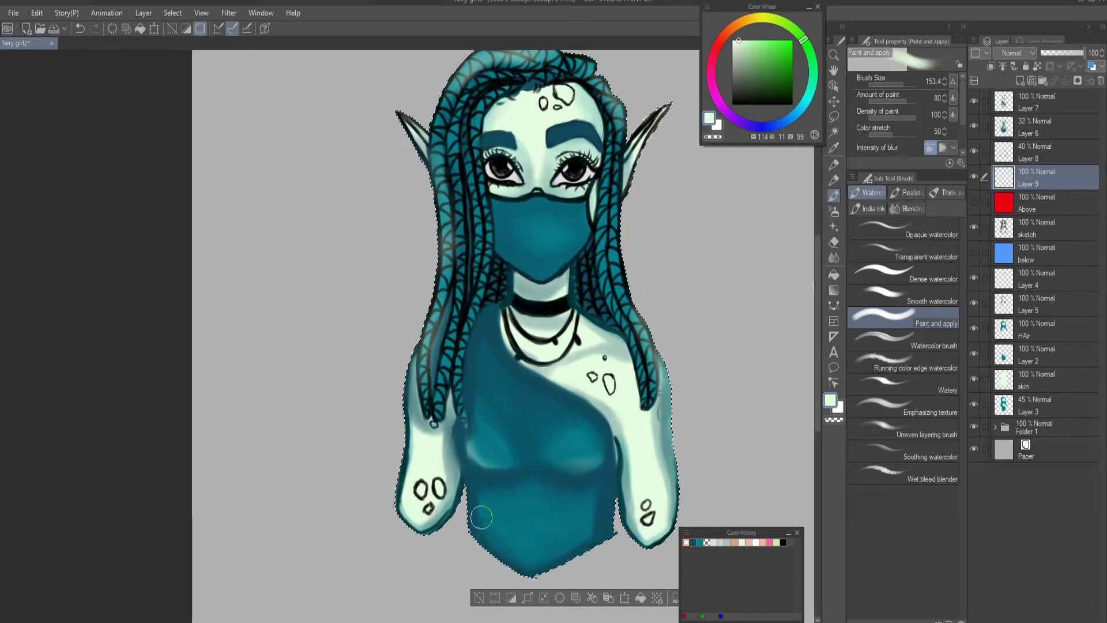
On Layer 7, cover the iris and pupil of the right-hand eye with dark teal at brush size 40
alt+click(531, 392)
ctrl+shift+click(531, 392)
scroll(552, 243, up, 2)
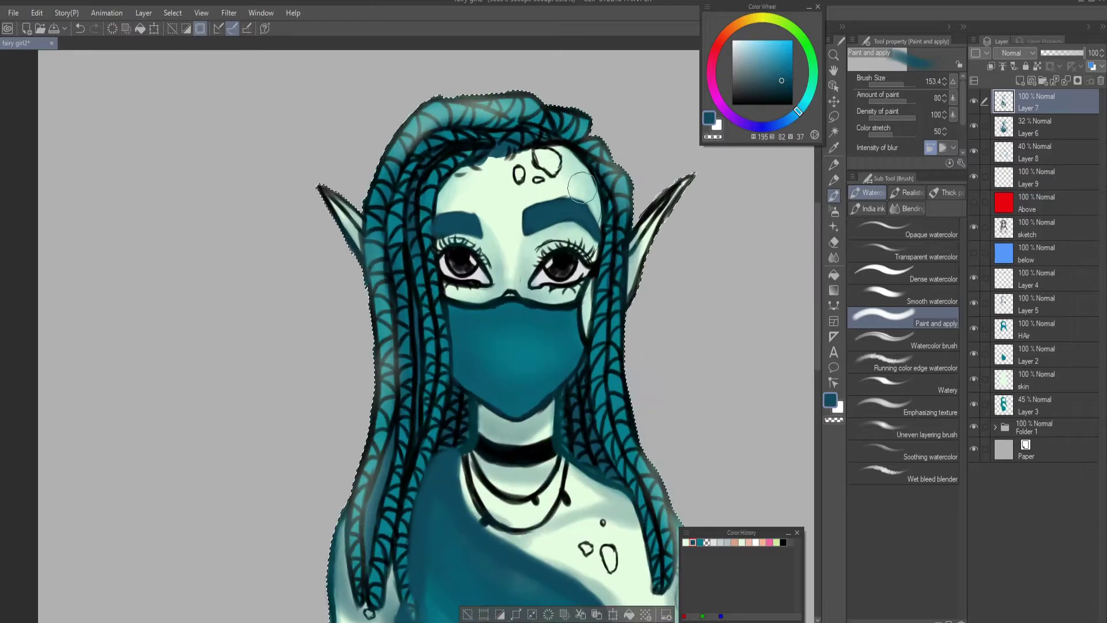
scroll(553, 242, up, 2)
drag(527, 288, 551, 301)
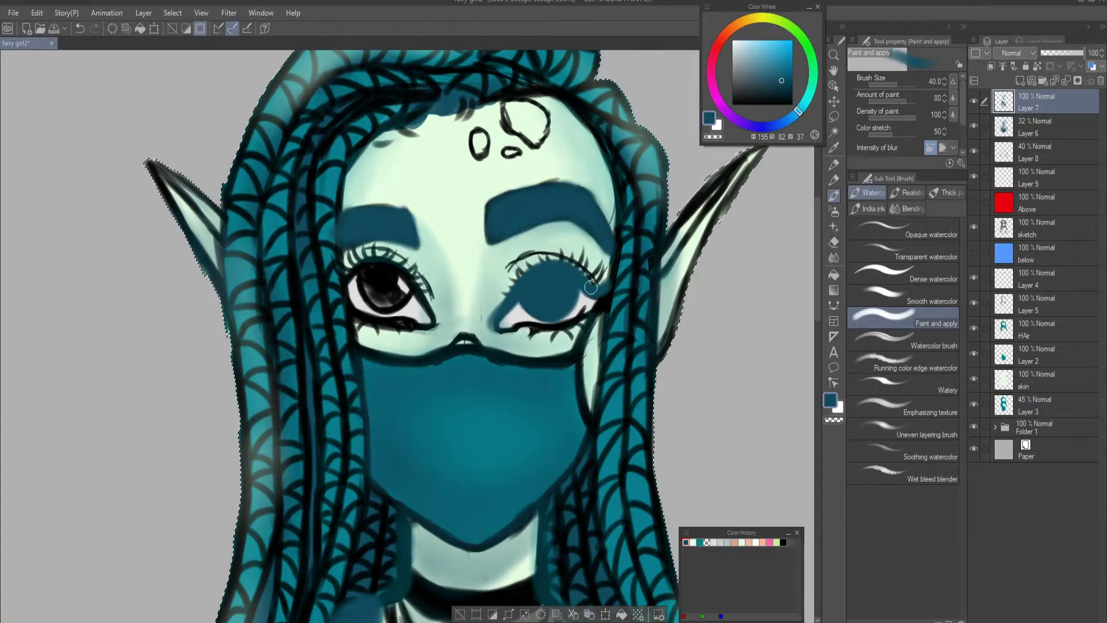
Paint dark teal over the inner and outer corner outlines of the right-hand eye with the brush reduced to 17, undoing the last stroke
key(bracketleft)
key(bracketleft)
key(bracketleft)
key(bracketleft)
key(bracketleft)
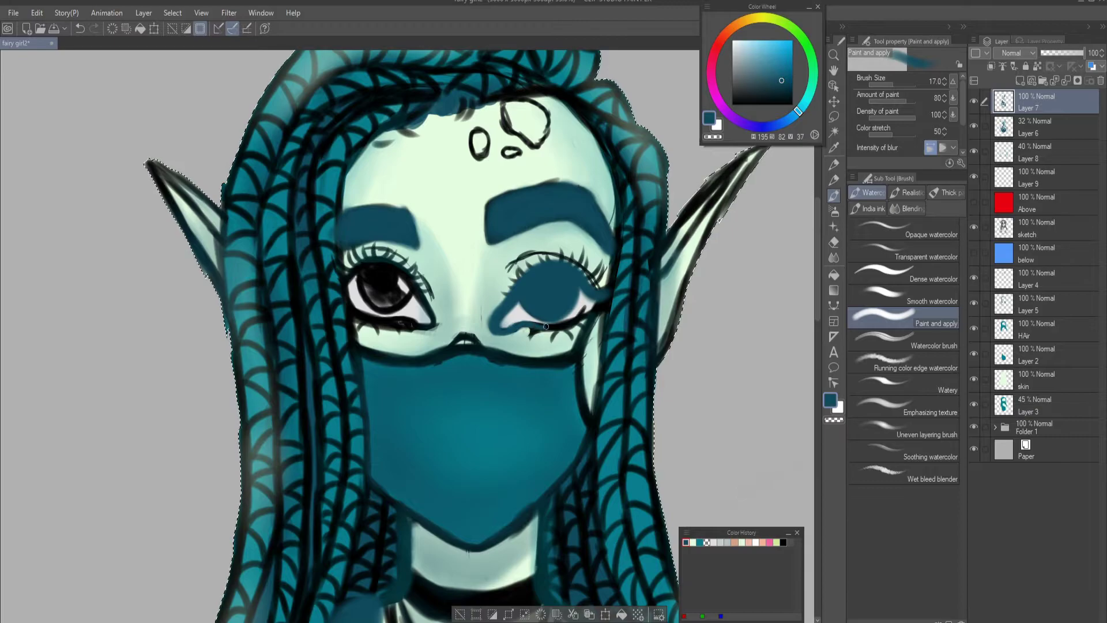
key(ctrl+z)
Shade softly in dark teal beneath the left-hand eye and over the inner lids of both eyes at brush size 57.7
key(bracketright)
key(bracketright)
key(bracketright)
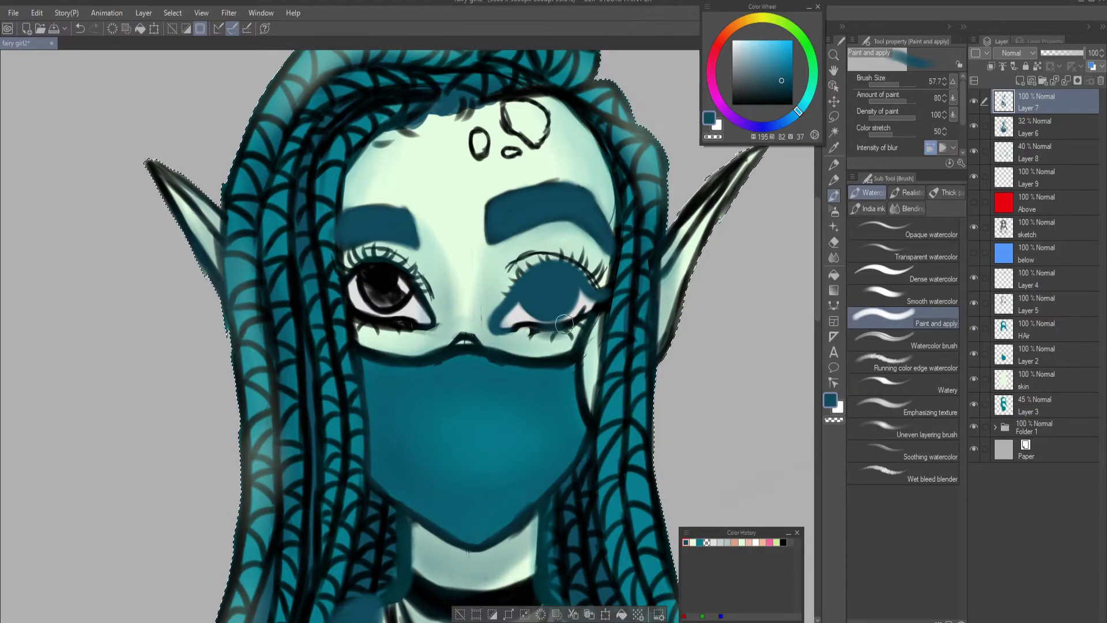
mouse_move(407, 335)
mouse_down()
mouse_move(353, 322)
mouse_move(398, 333)
mouse_up()
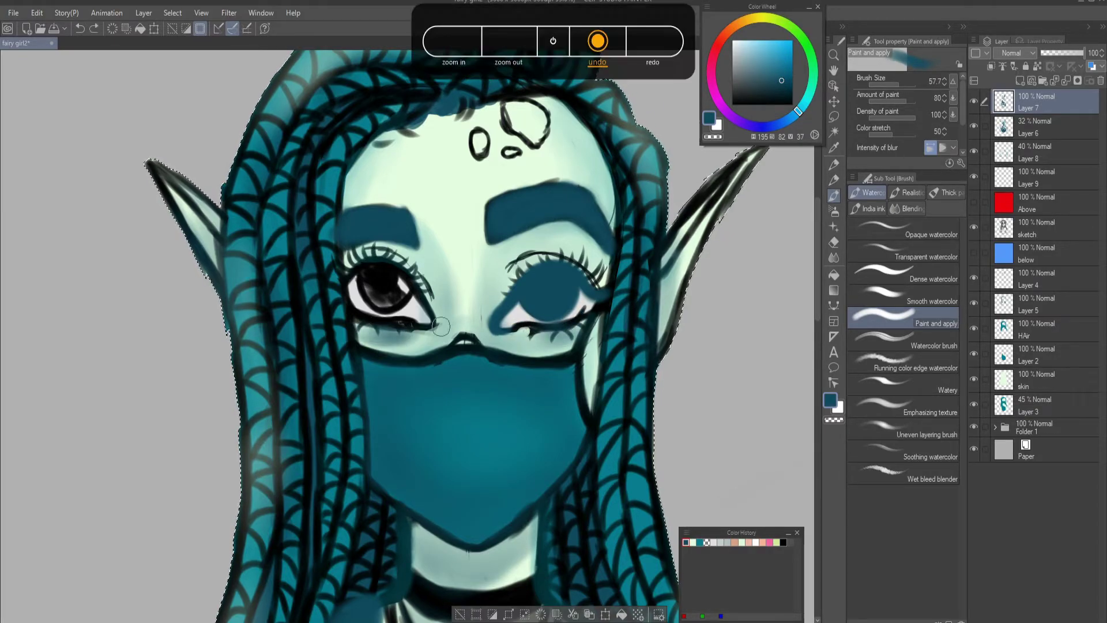
drag(424, 254, 438, 294)
mouse_move(527, 260)
mouse_down()
mouse_move(501, 248)
mouse_move(488, 267)
mouse_up()
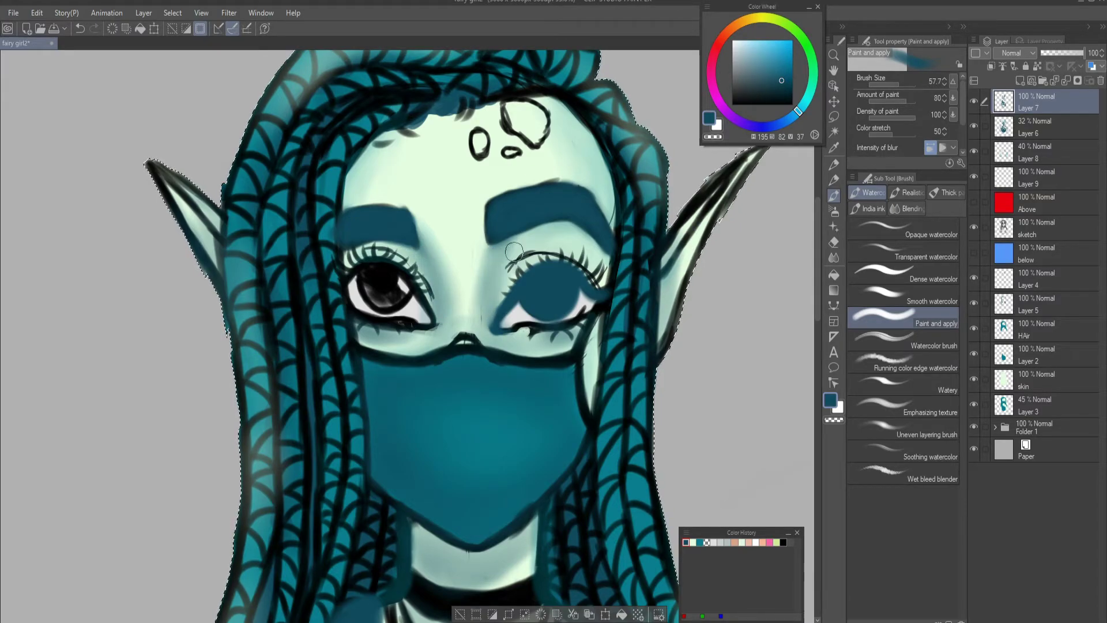
Paint dark teal over the lower lid line and lower lashes of the right-hand eye at brush size 27.7, undoing the last stroke
scroll(513, 251, down, 5)
scroll(511, 322, up, 5)
key(bracketleft)
key(bracketleft)
mouse_move(511, 339)
mouse_down()
mouse_move(637, 324)
mouse_move(597, 327)
mouse_move(624, 325)
mouse_move(558, 351)
mouse_up()
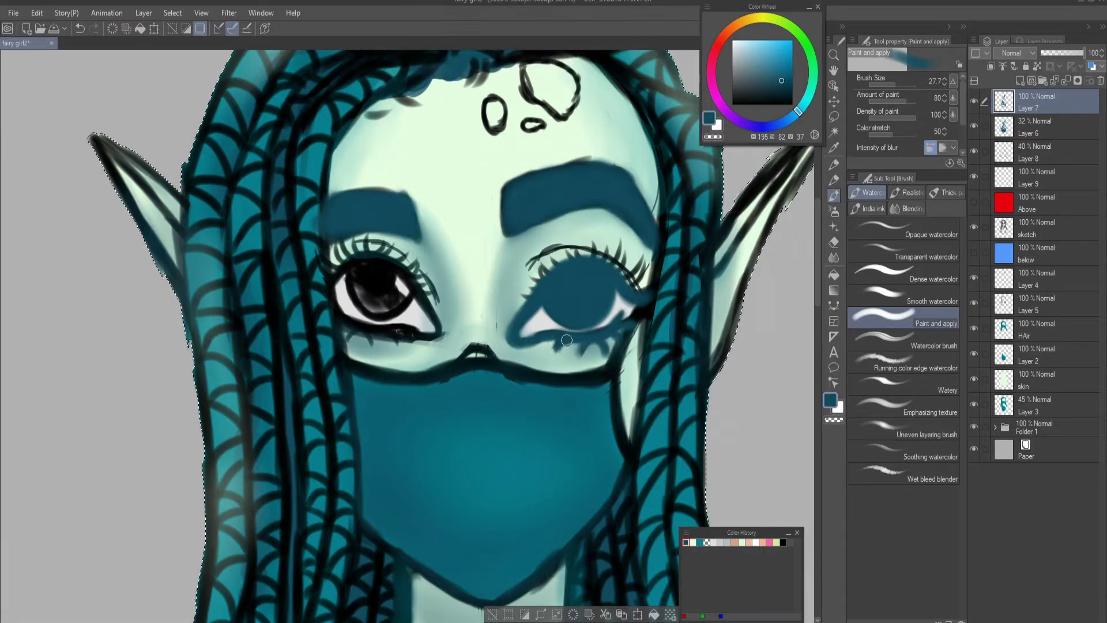
key(ctrl+z)
Cover the outline, iris and pupil of the left-hand eye with dark teal at brush size 27.7
mouse_move(421, 303)
mouse_down()
mouse_move(376, 260)
mouse_move(333, 285)
mouse_move(368, 321)
mouse_up()
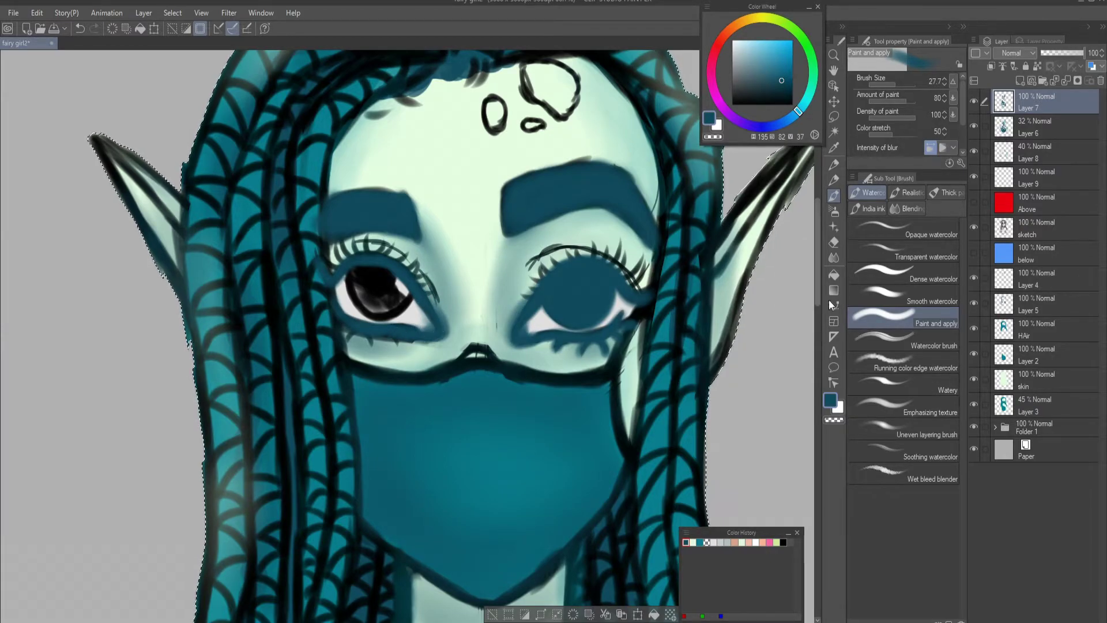
scroll(381, 294, up, 1)
mouse_move(355, 285)
mouse_down()
mouse_move(380, 323)
mouse_move(412, 299)
mouse_up()
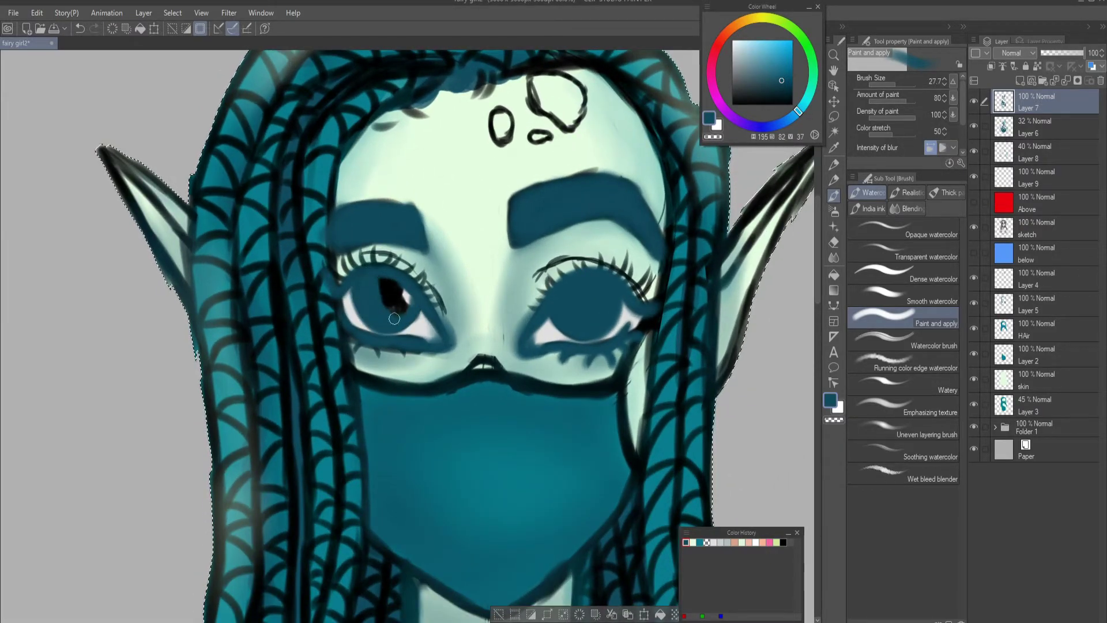
Sample the mid teal and brighten the lower part of both irises at brush size 31.3
alt+click(588, 307)
key(bracketright)
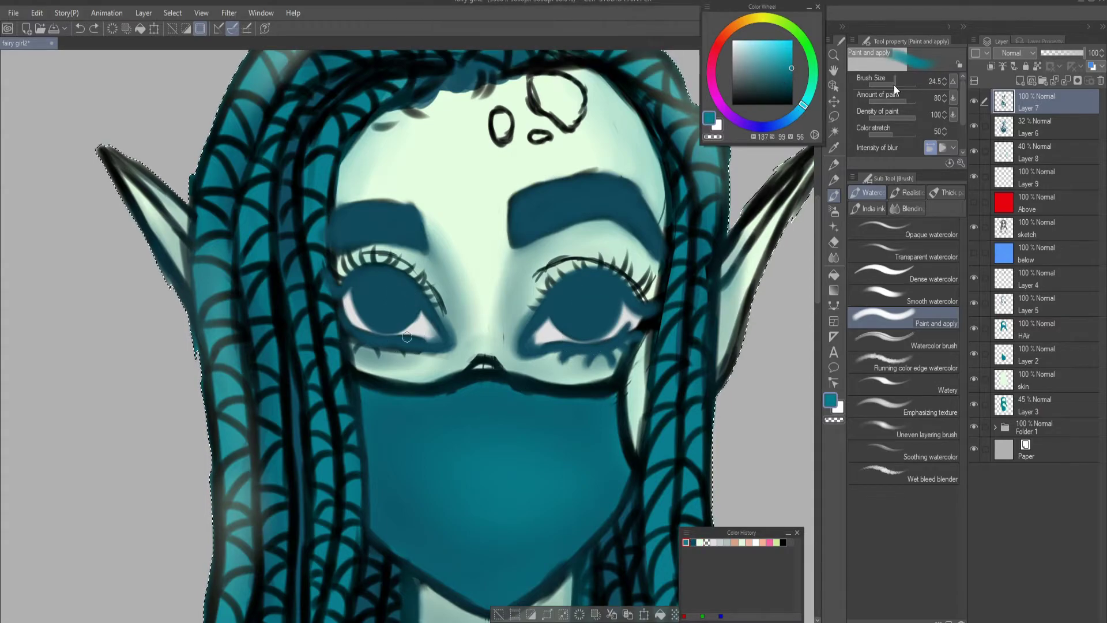
mouse_move(562, 321)
mouse_down()
mouse_move(557, 354)
mouse_move(563, 310)
mouse_up()
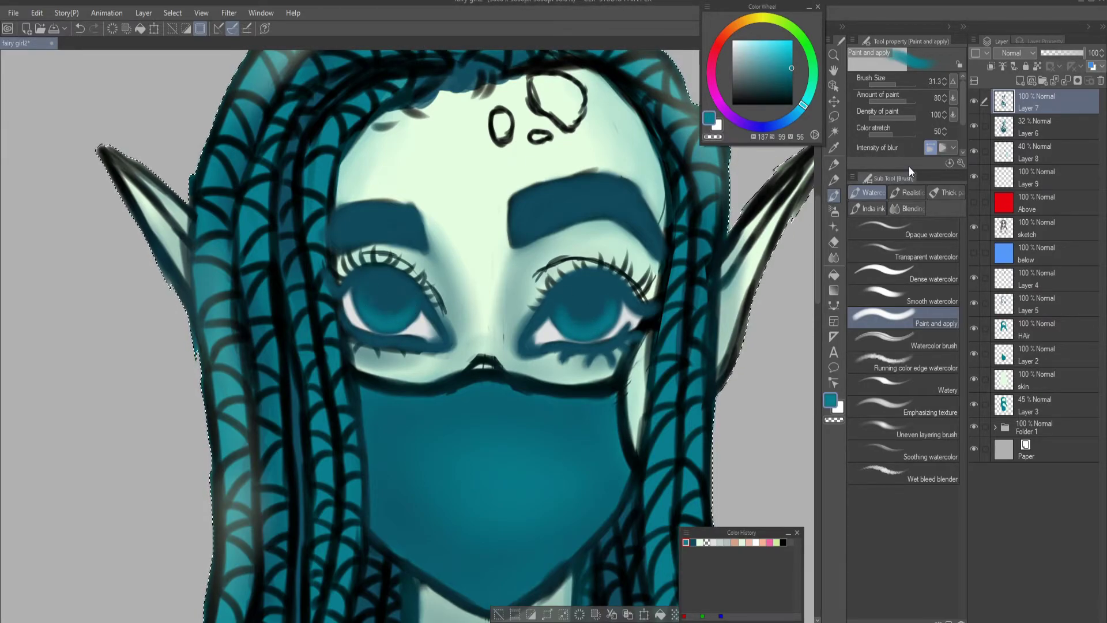
Add round pale mint highlights to both irises, plus small glints at brush size 6.4
key(ctrl+0)
scroll(574, 309, up, 5)
click(706, 542)
click(552, 297)
click(384, 294)
drag(895, 84, 882, 86)
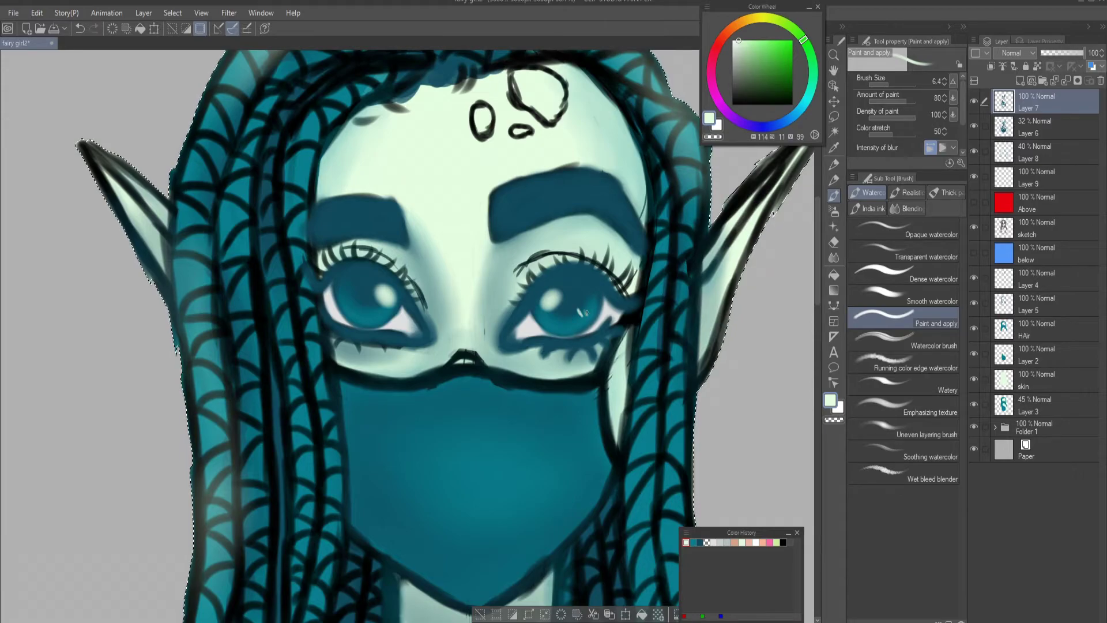
scroll(585, 313, up, 2)
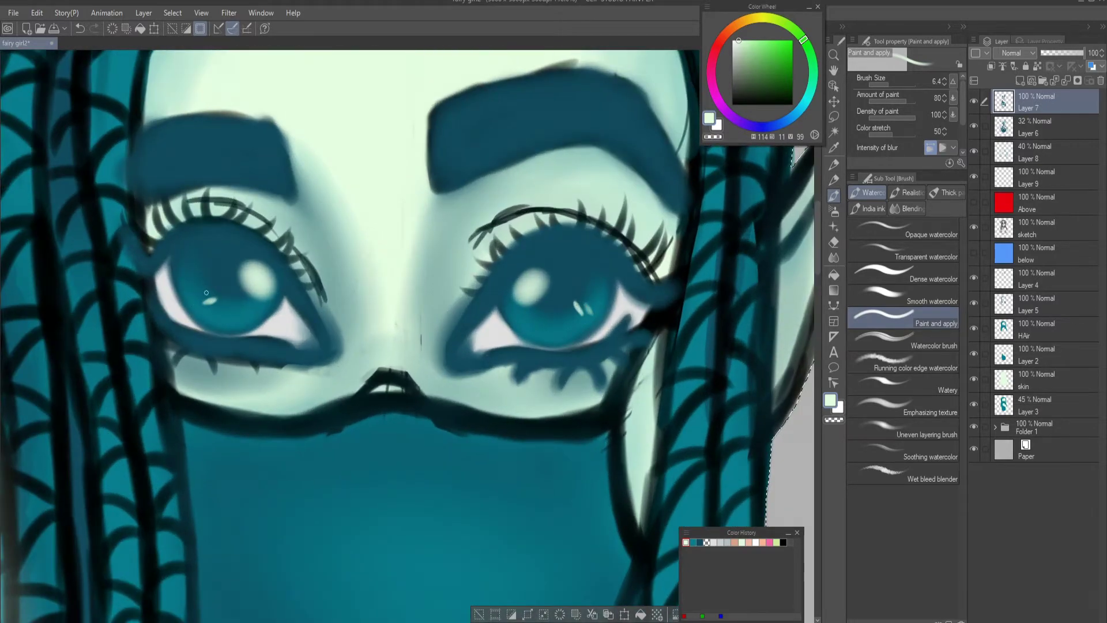
scroll(207, 265, down, 4)
scroll(426, 248, up, 4)
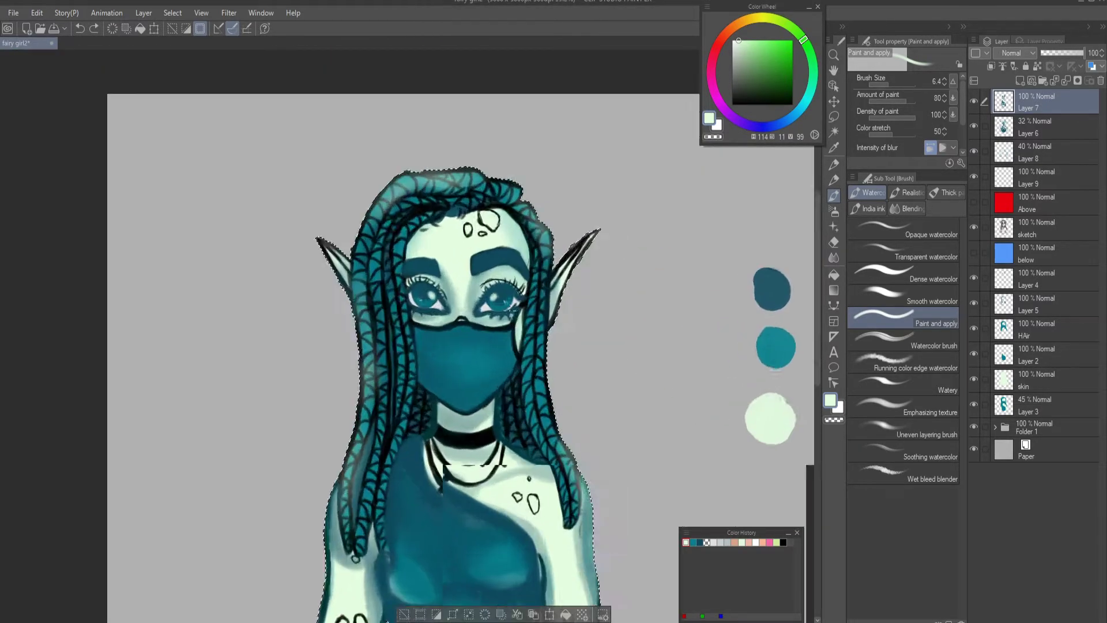
Sample the dark teal and paint over the upper lashes of both eyes at brush size 12
alt+click(527, 300)
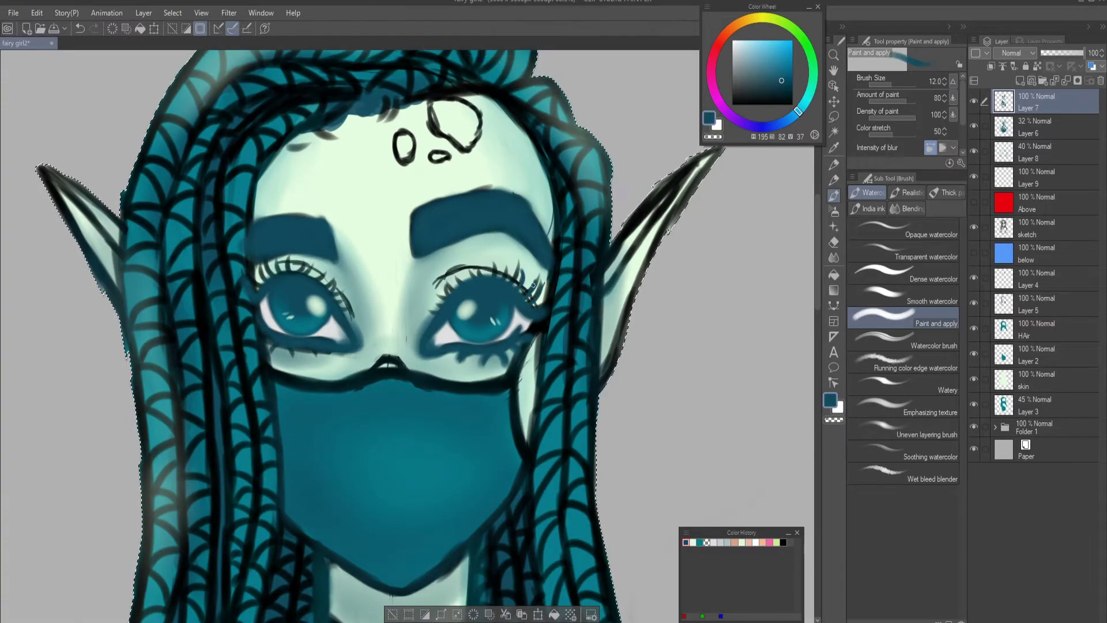
scroll(542, 288, up, 2)
mouse_move(542, 286)
mouse_down()
mouse_move(517, 273)
mouse_move(509, 250)
mouse_move(446, 253)
mouse_move(412, 285)
mouse_up()
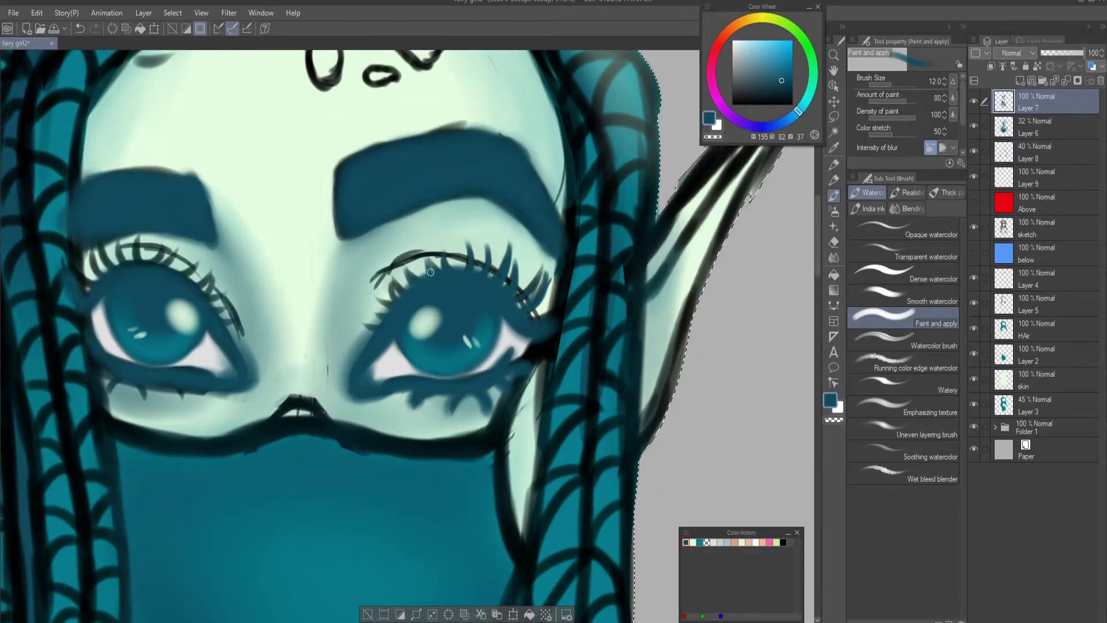
drag(72, 262, 89, 291)
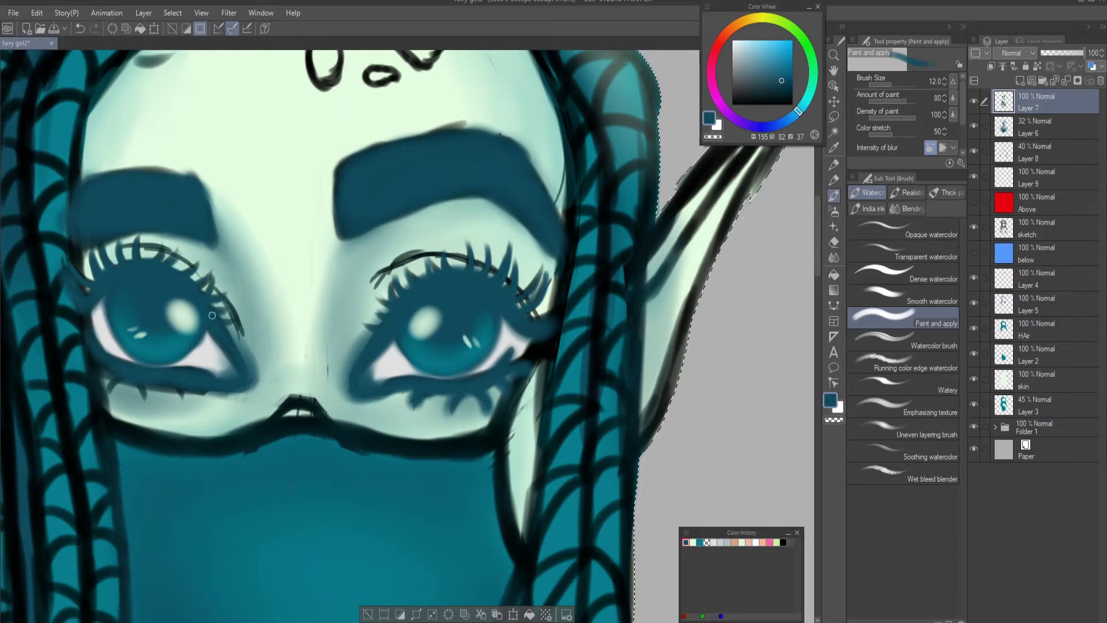
On the sketch layer, erase the black creases above both eyes with transparent colour and redraw them as thin dark teal lines
ctrl+shift+click(415, 249)
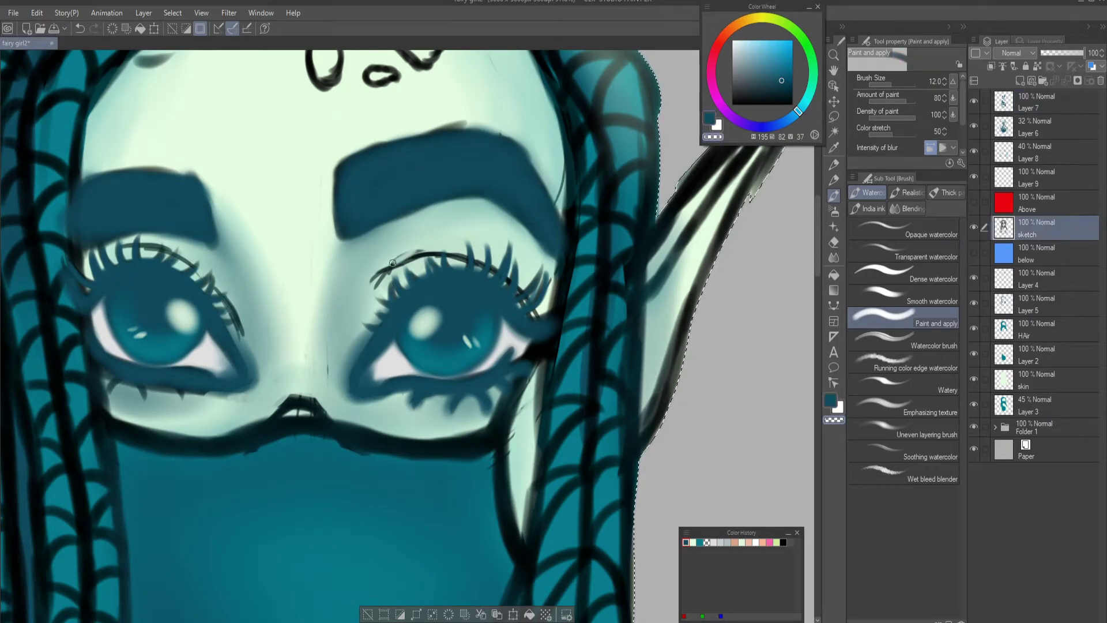
drag(372, 285, 533, 315)
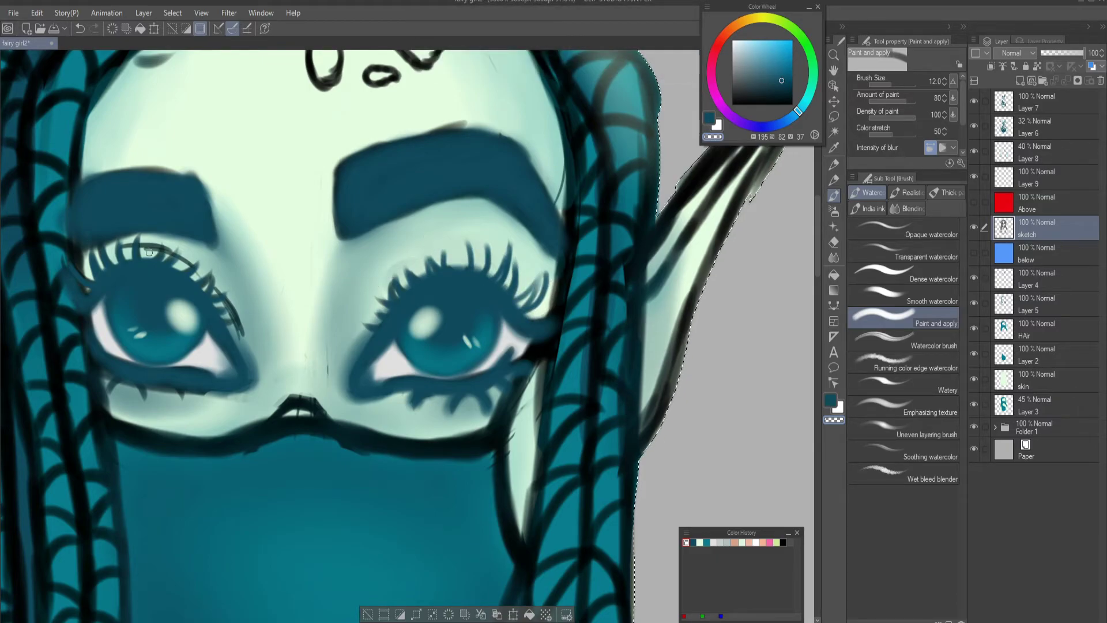
drag(175, 247, 123, 252)
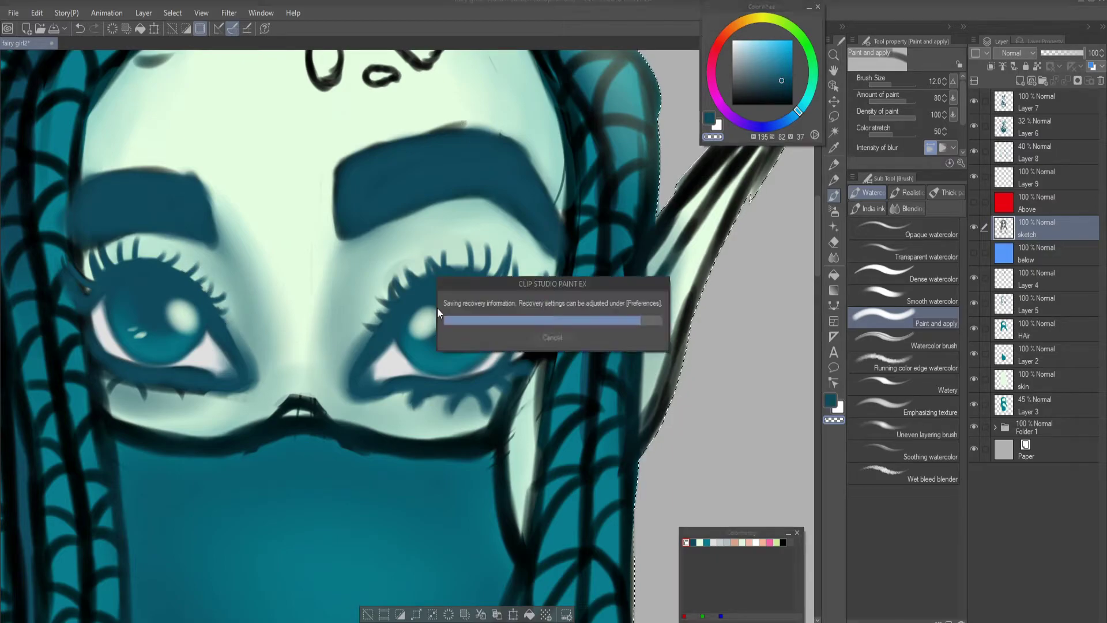
key(ctrl+0)
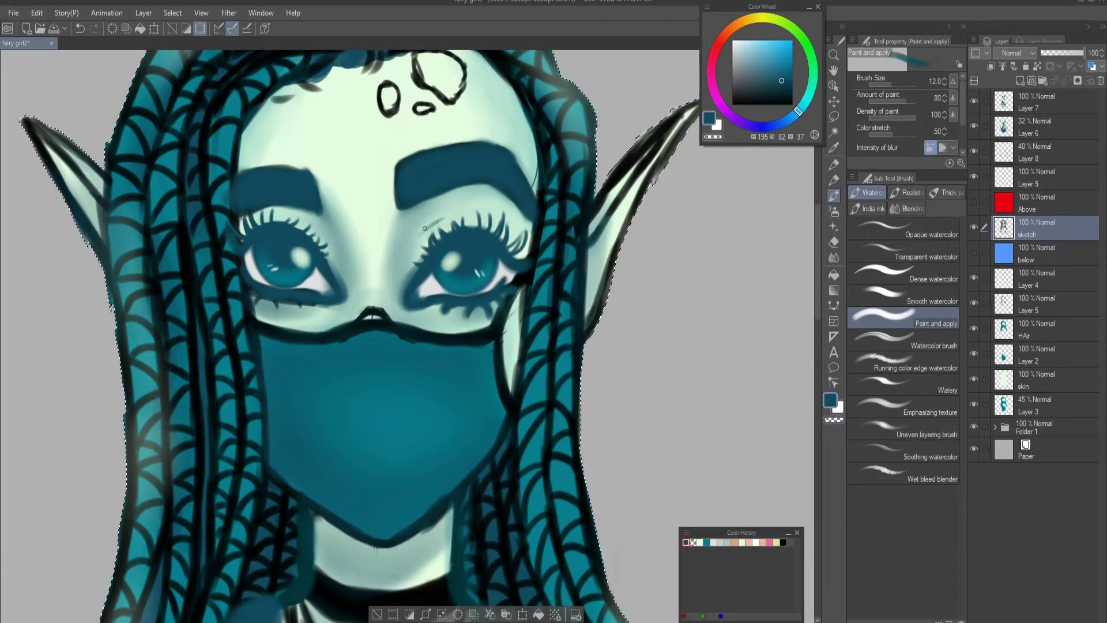
click(264, 241)
Try painting dark teal across the upper part of the mask at brush size 73.7
click(900, 84)
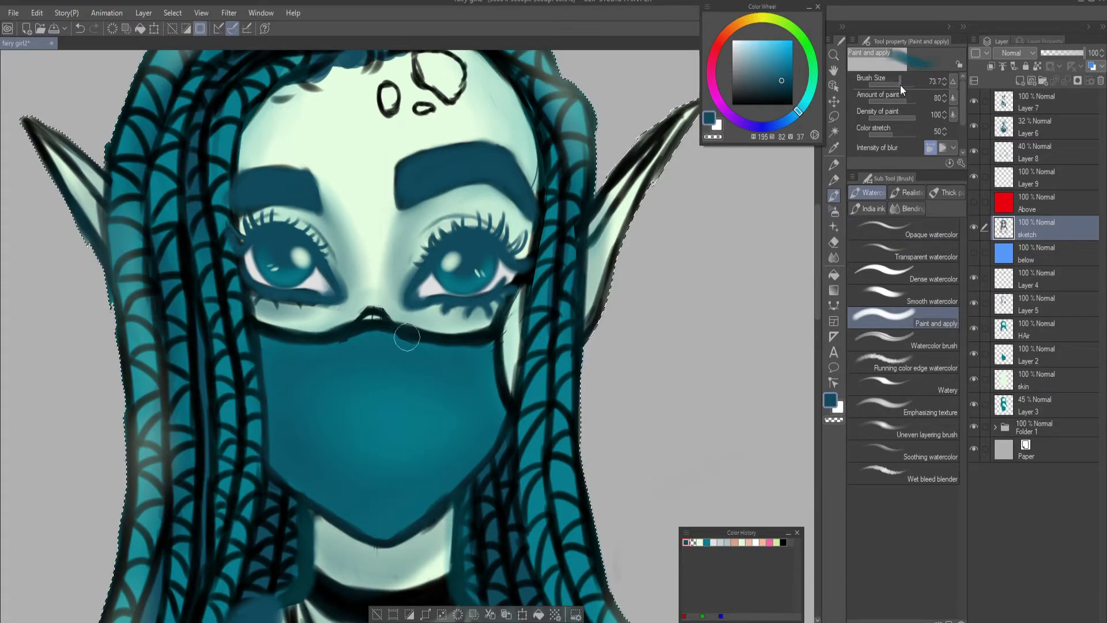
mouse_move(320, 357)
mouse_down()
mouse_move(407, 338)
mouse_move(392, 333)
mouse_move(446, 350)
mouse_move(483, 335)
mouse_move(397, 363)
mouse_move(419, 369)
mouse_up()
scroll(435, 381, down, 5)
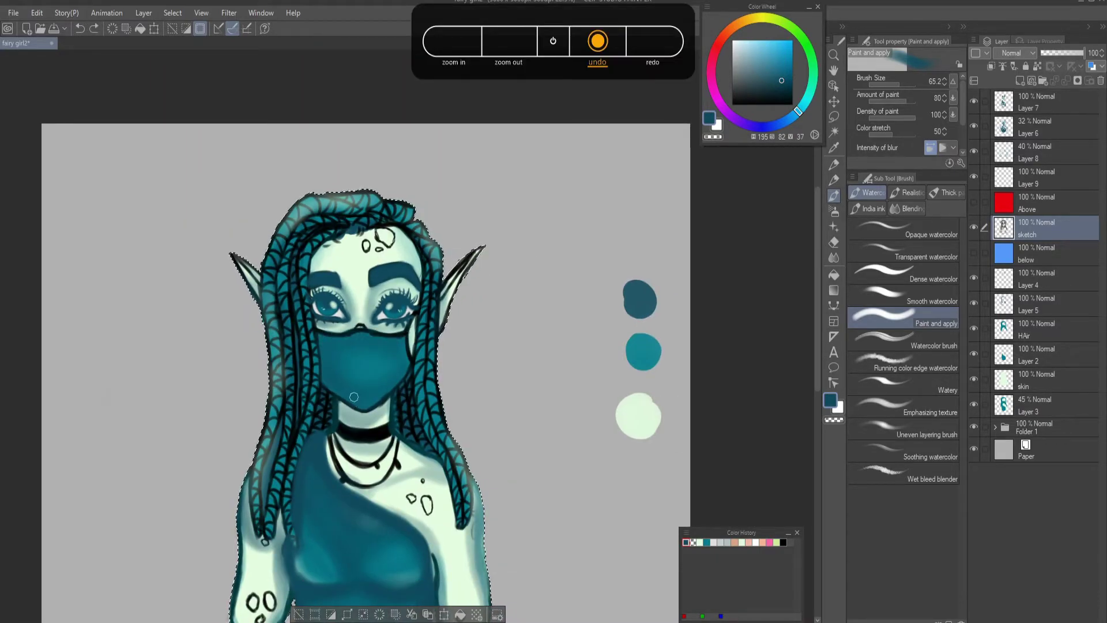
Lock the transparent pixels of the sketch layer and adjust the brush size for recolouring its lines
scroll(354, 396, down, 2)
click(904, 86)
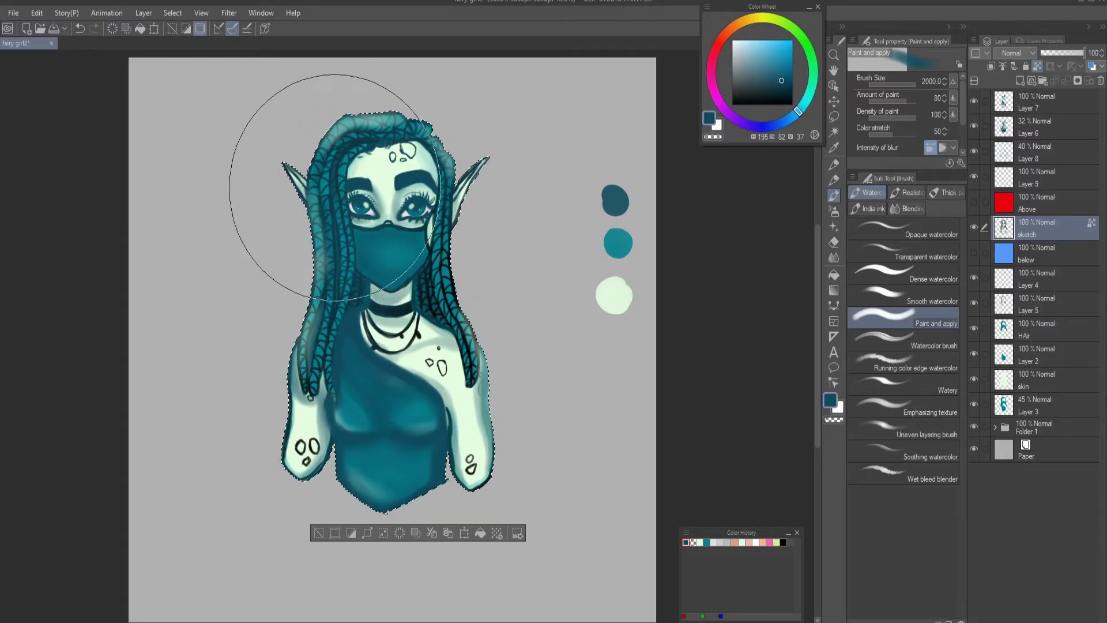
click(895, 85)
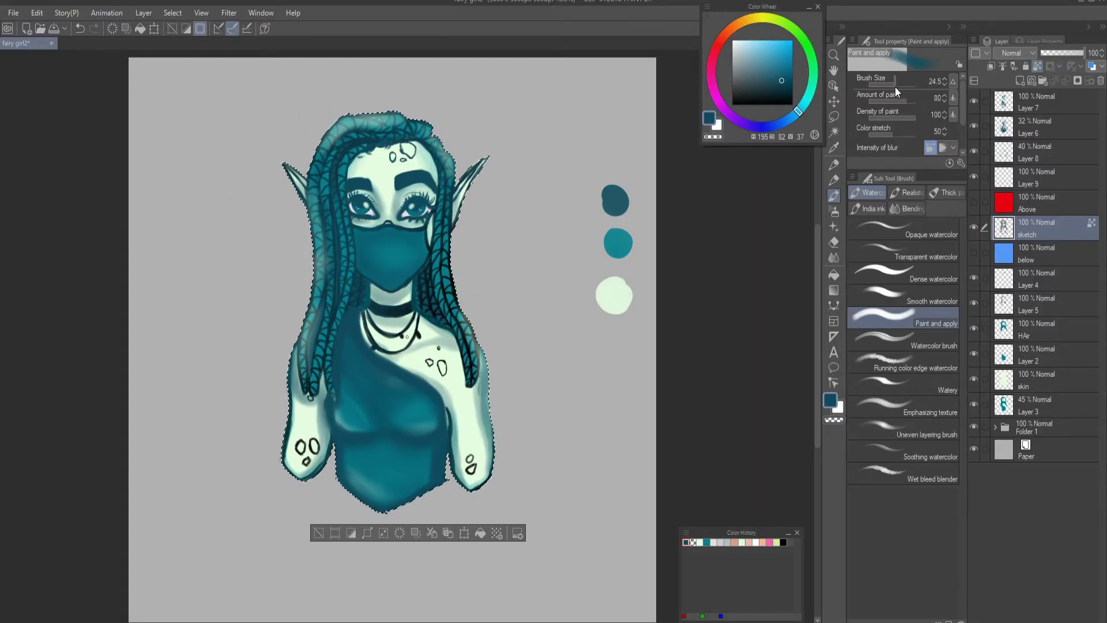
Review the canvas size and resolution in the canvas properties and accept the dialog
click(37, 12)
click(70, 346)
click(442, 288)
click(448, 315)
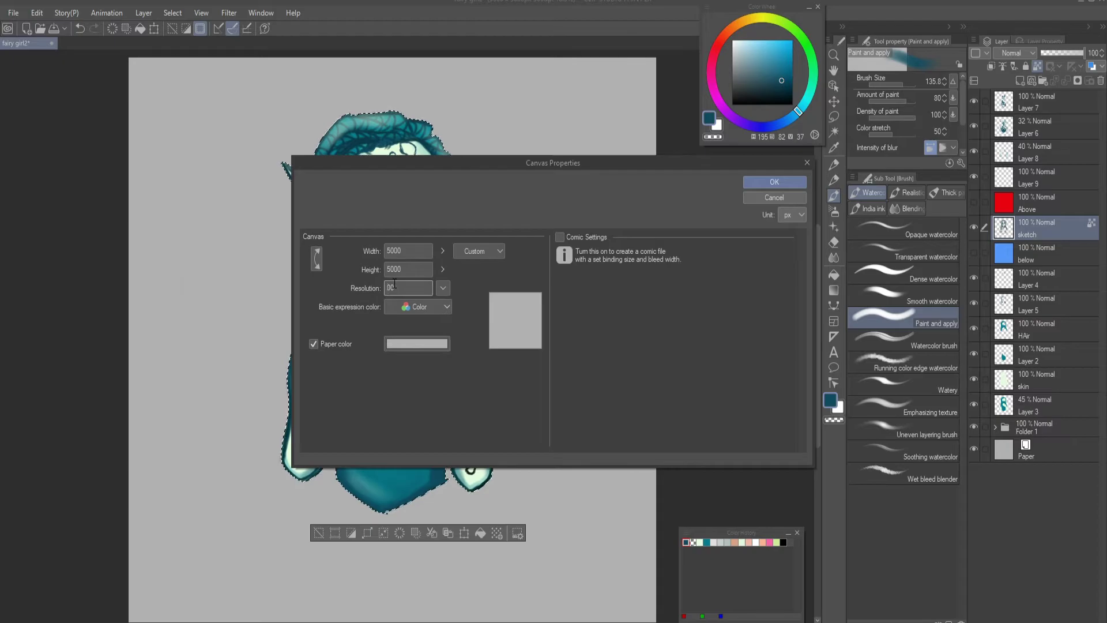
click(774, 182)
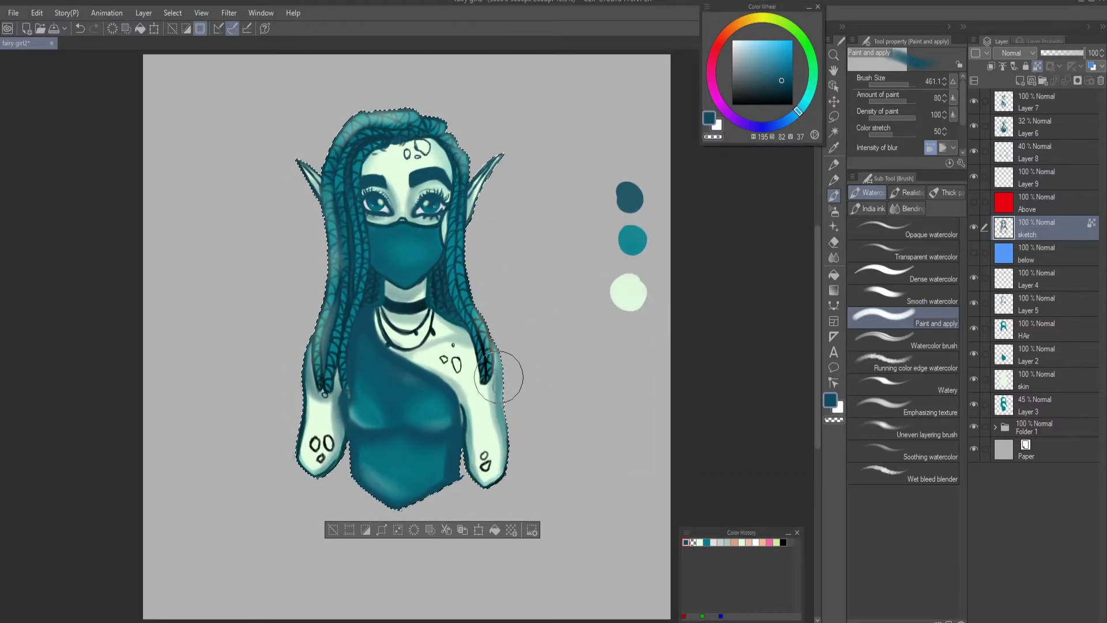
Try recolouring the sketch lines of the hair, necklace and arm spots dark teal at brush size 461.1, and undo it
click(37, 12)
click(46, 310)
click(775, 182)
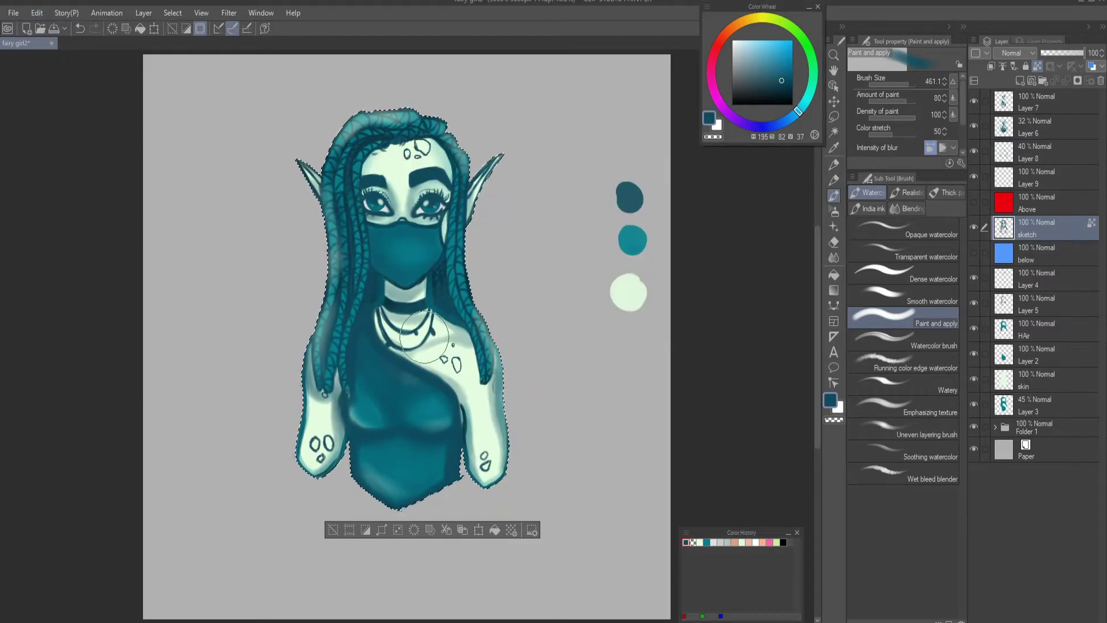
scroll(306, 212, up, 1)
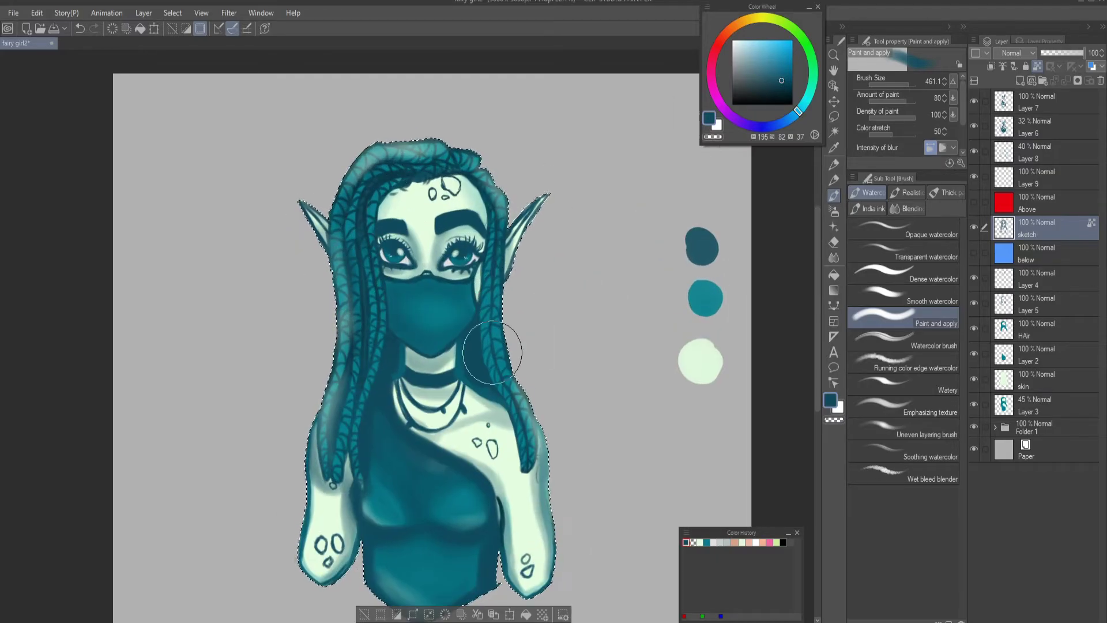
scroll(492, 353, down, 3)
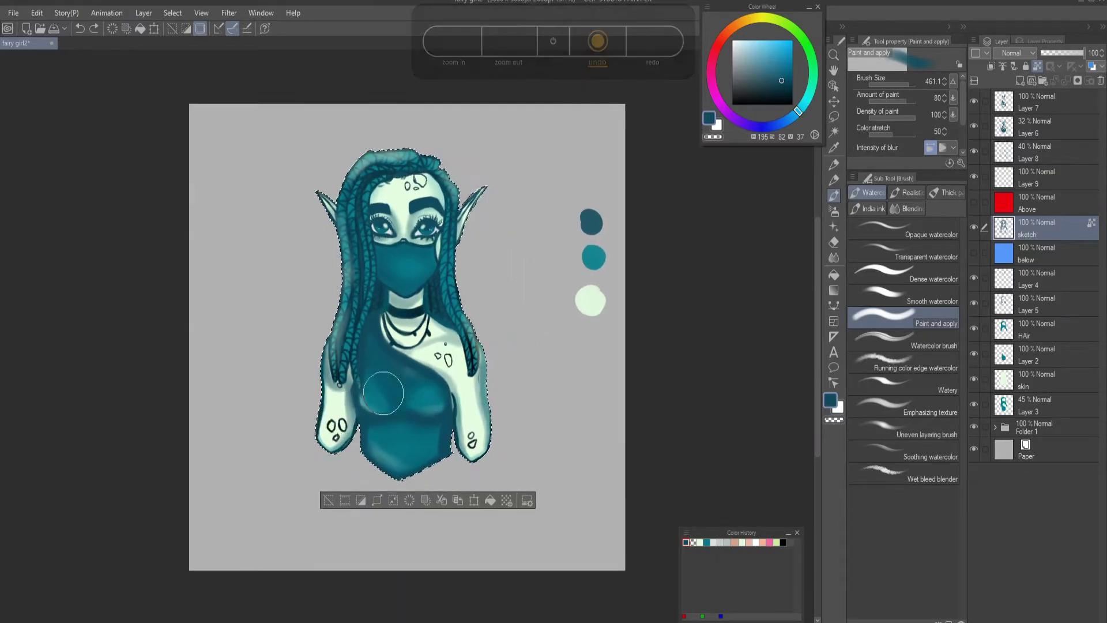
key(ctrl+z)
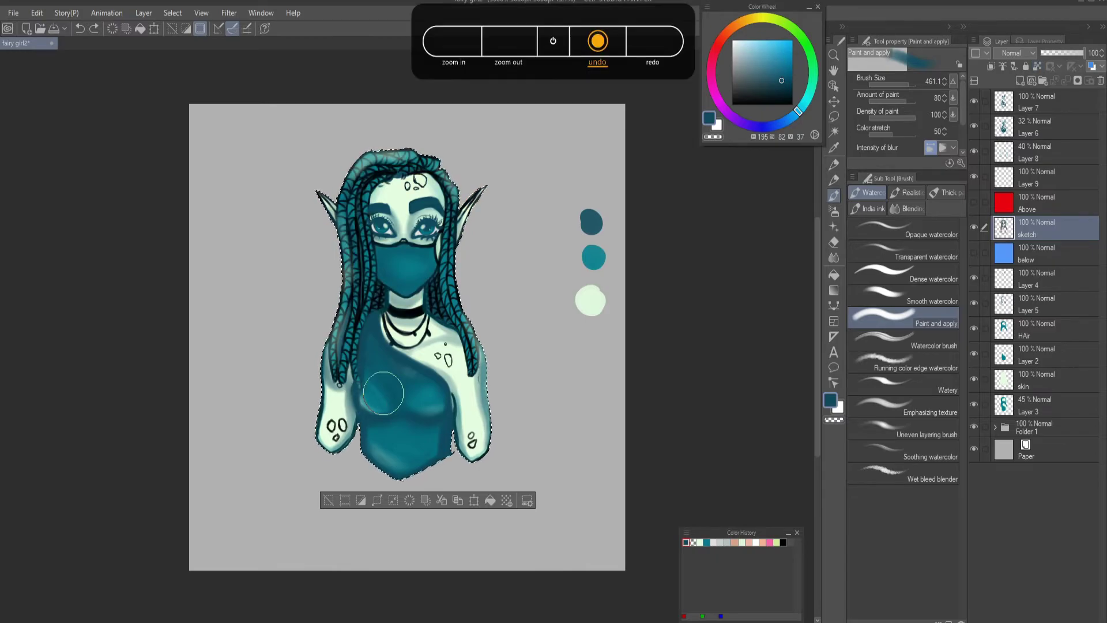
click(94, 29)
Try recolouring the black dreadlock lines dark teal at brush sizes 57.7 and 83.3, and undo the strokes
scroll(407, 337, up, 2)
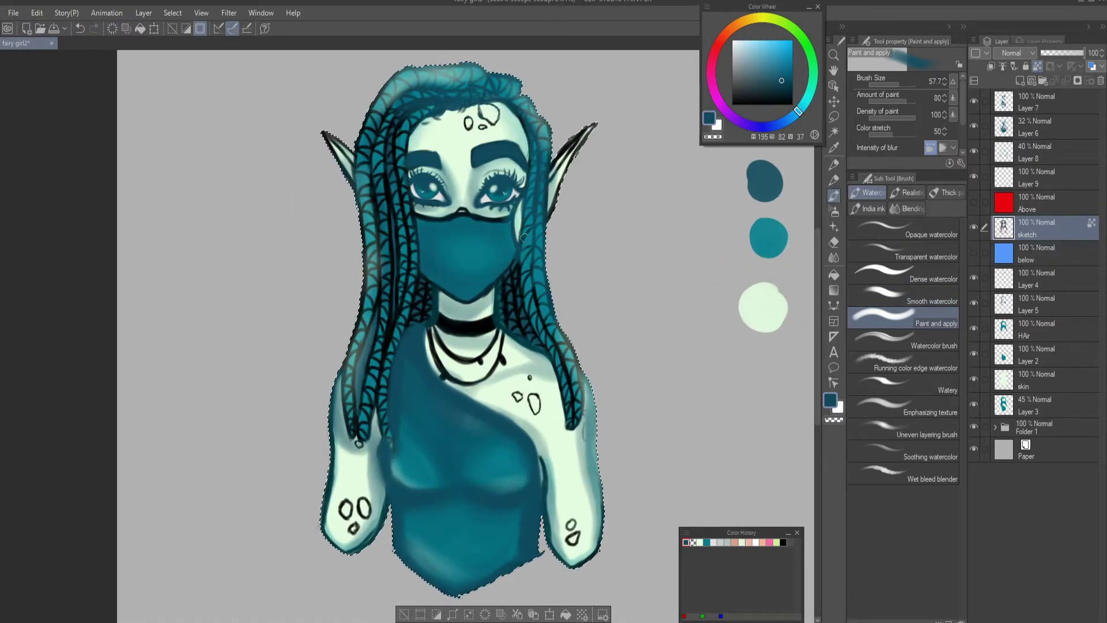
drag(552, 346, 559, 377)
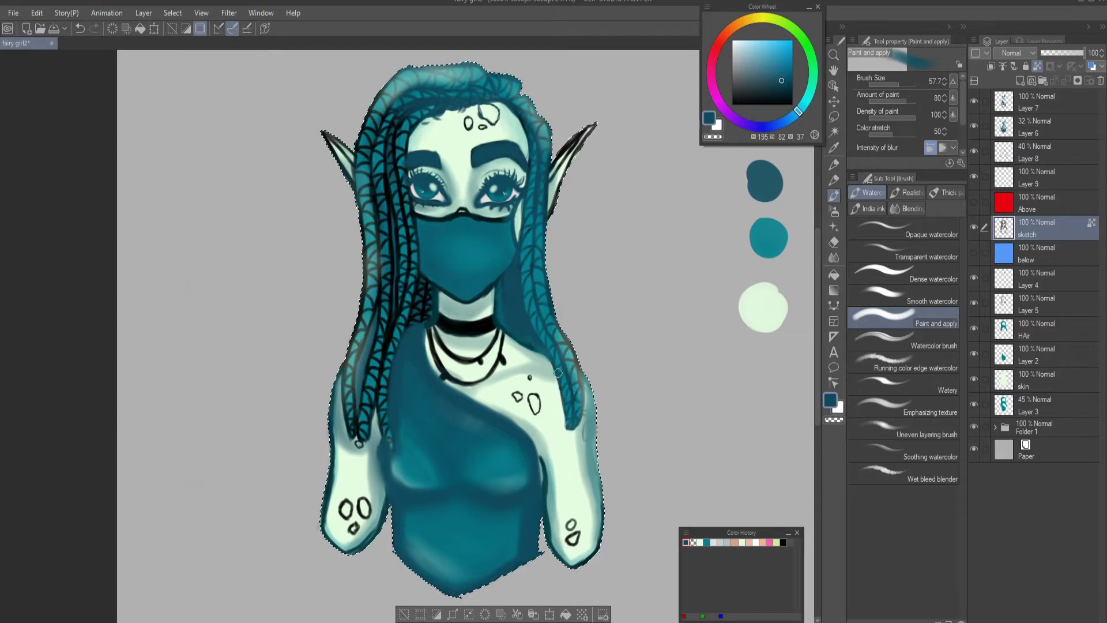
drag(381, 234, 359, 140)
mouse_move(374, 225)
mouse_down()
mouse_move(401, 166)
mouse_move(391, 272)
mouse_move(403, 151)
mouse_move(373, 397)
mouse_up()
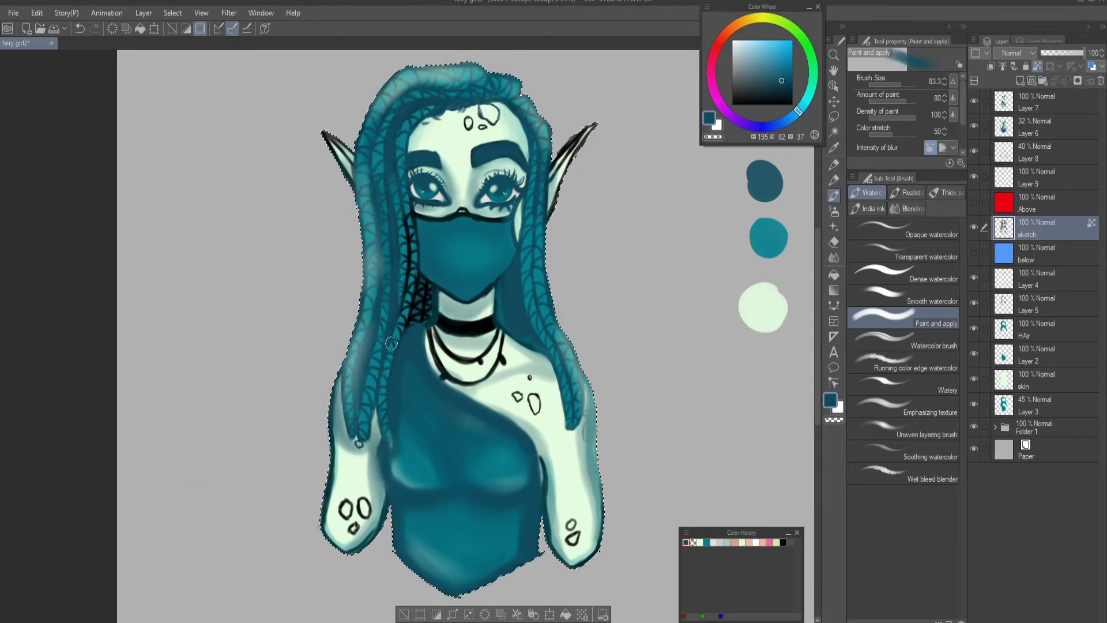
scroll(416, 294, down, 3)
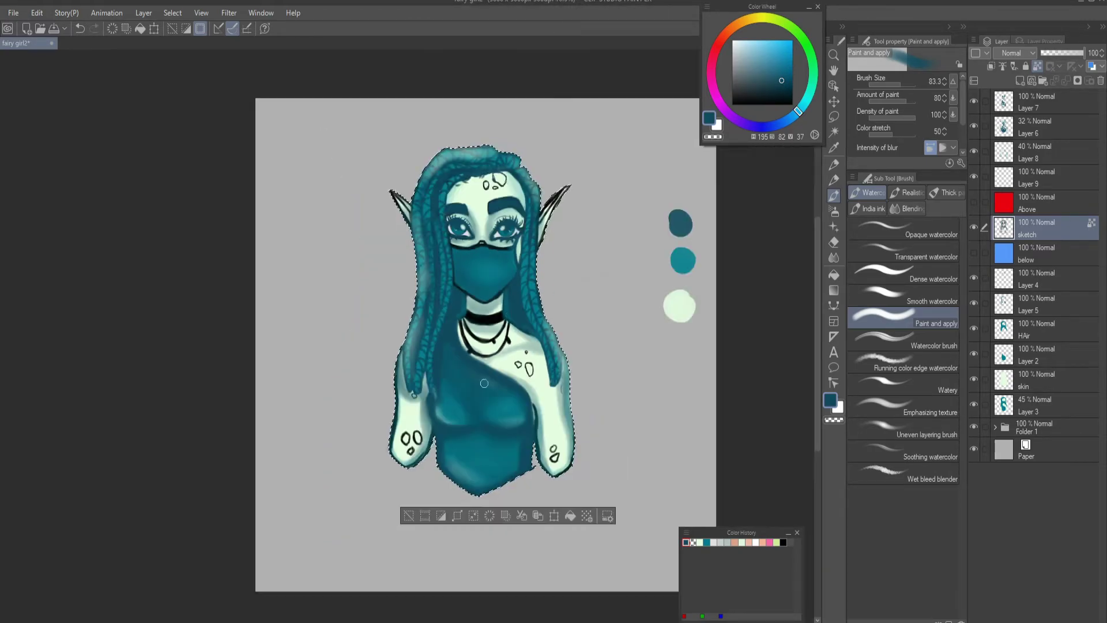
scroll(575, 319, up, 2)
key(ctrl+z)
key(ctrl+z)
key(ctrl+z)
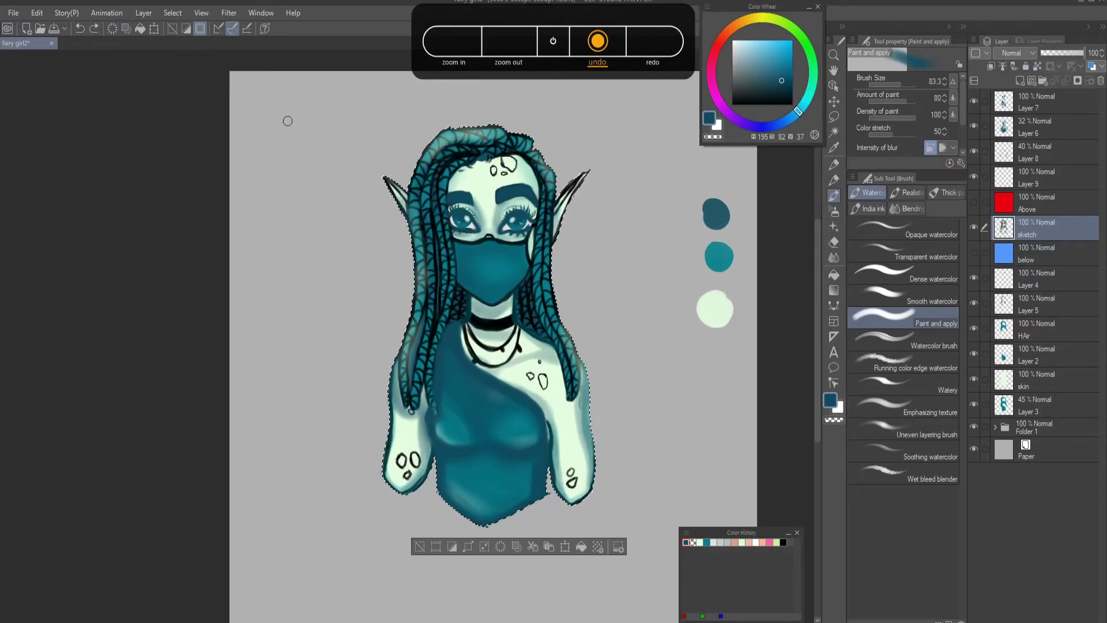
Try retouching the hair and shoulder edges on Layers 7 and 8 with the Paint and apply brush at size 83.3, and undo it
scroll(635, 321, up, 2)
click(1032, 103)
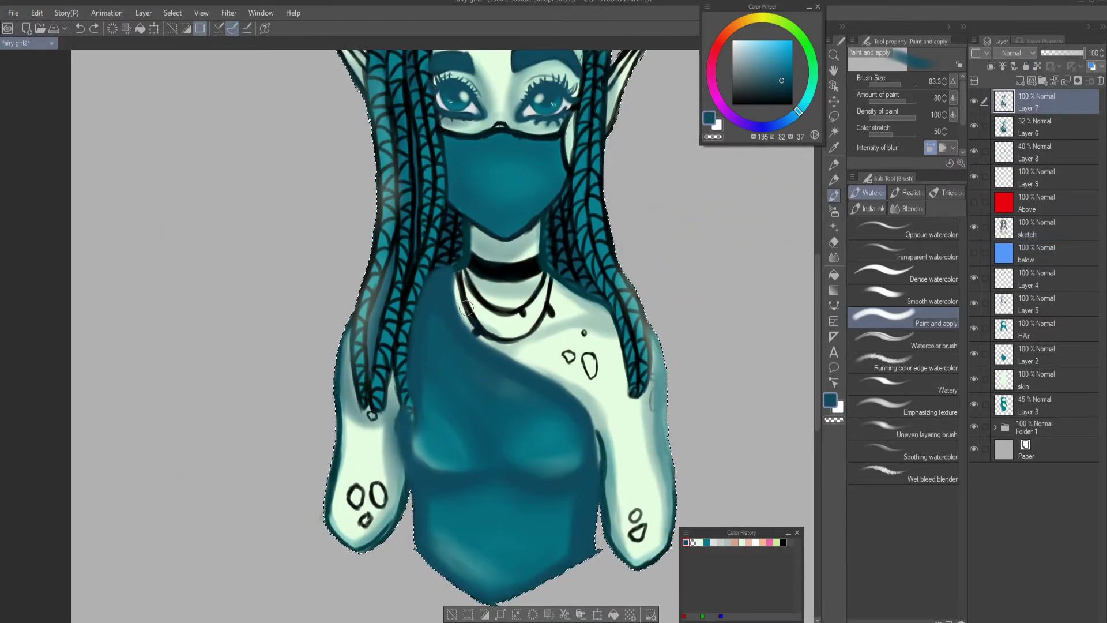
scroll(438, 334, up, 2)
key(ctrl+z)
scroll(412, 395, down, 3)
scroll(490, 231, up, 3)
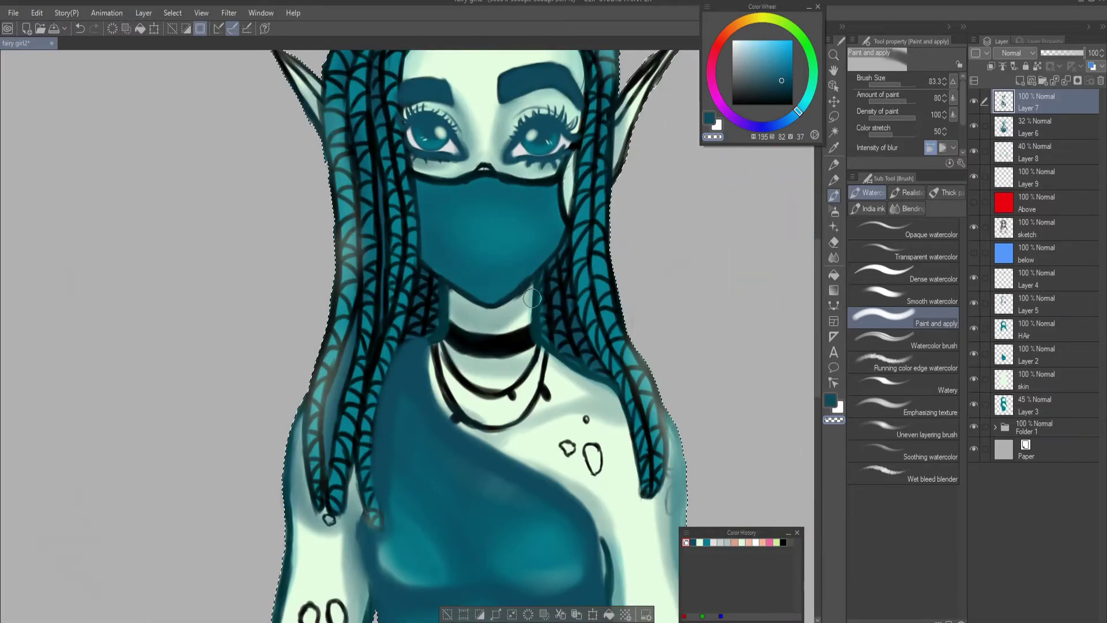
click(1032, 127)
click(1032, 153)
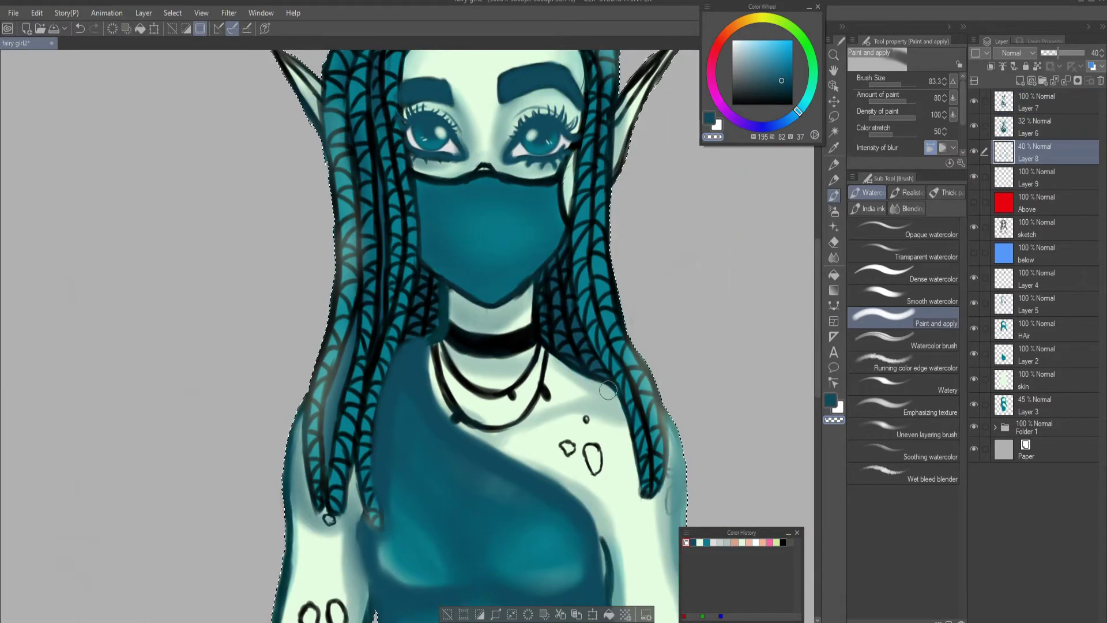
scroll(411, 339, down, 4)
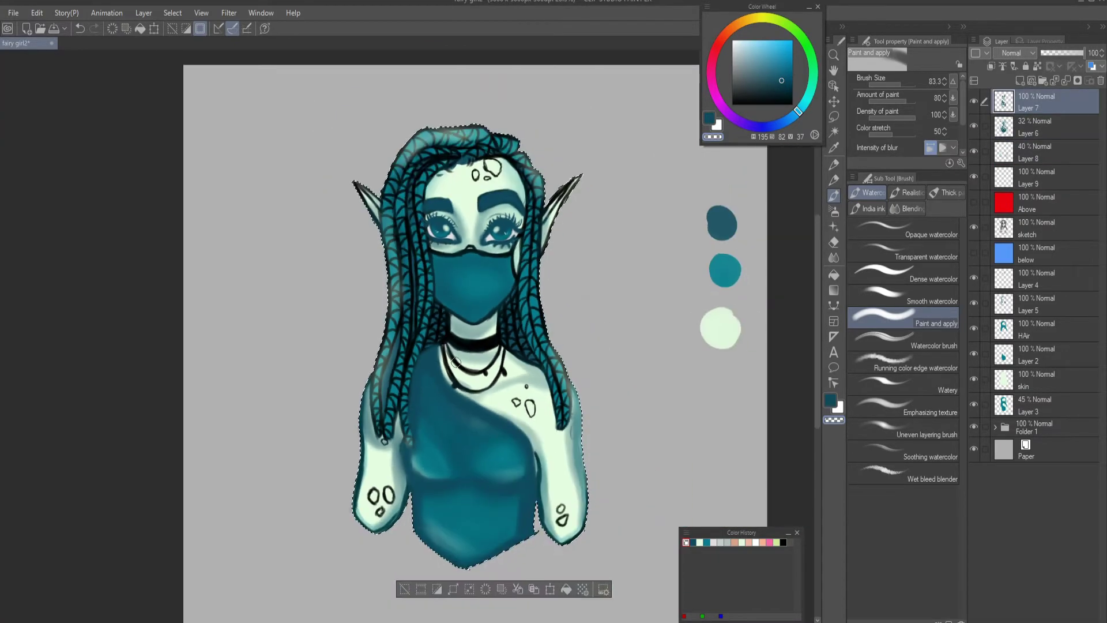
Paint pale mint over the dark arm outlines on Layer 9 at brush size 83.3, undoing the unwanted strokes
scroll(638, 354, up, 1)
key(alt+bracketleft)
alt+click(738, 321)
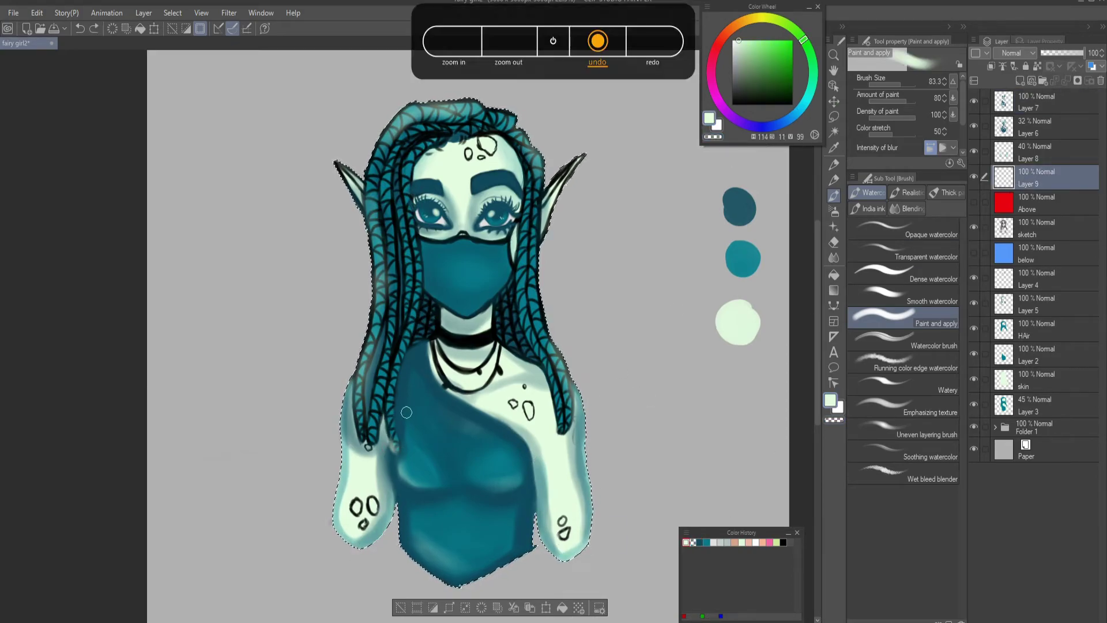
drag(349, 369, 344, 461)
key(ctrl+z)
key(ctrl+z)
key(ctrl+z)
key(ctrl+z)
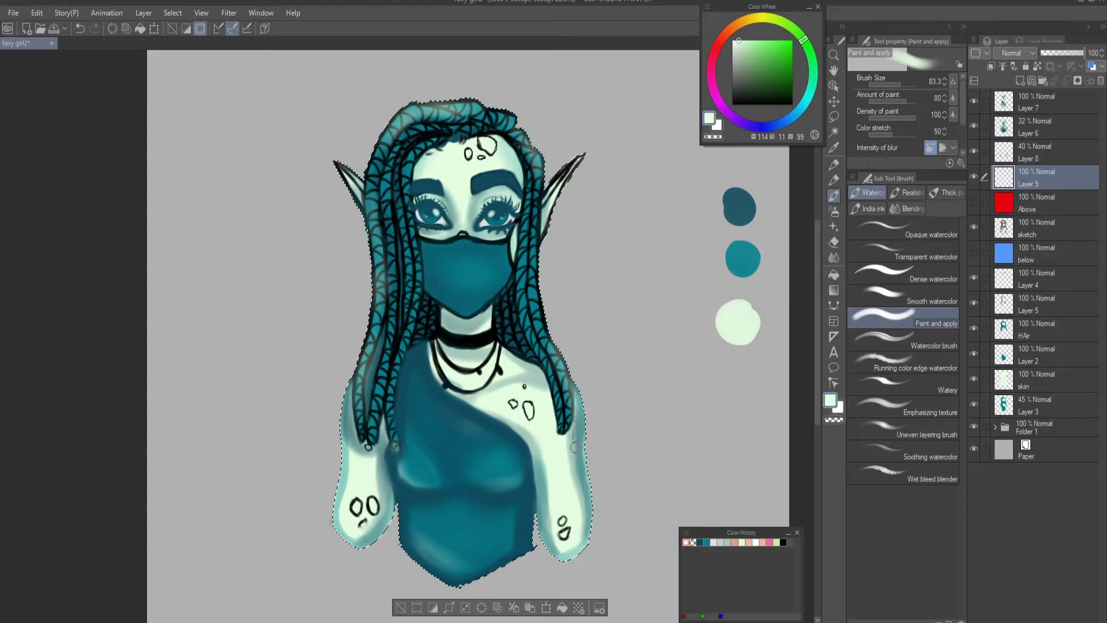
scroll(349, 368, up, 2)
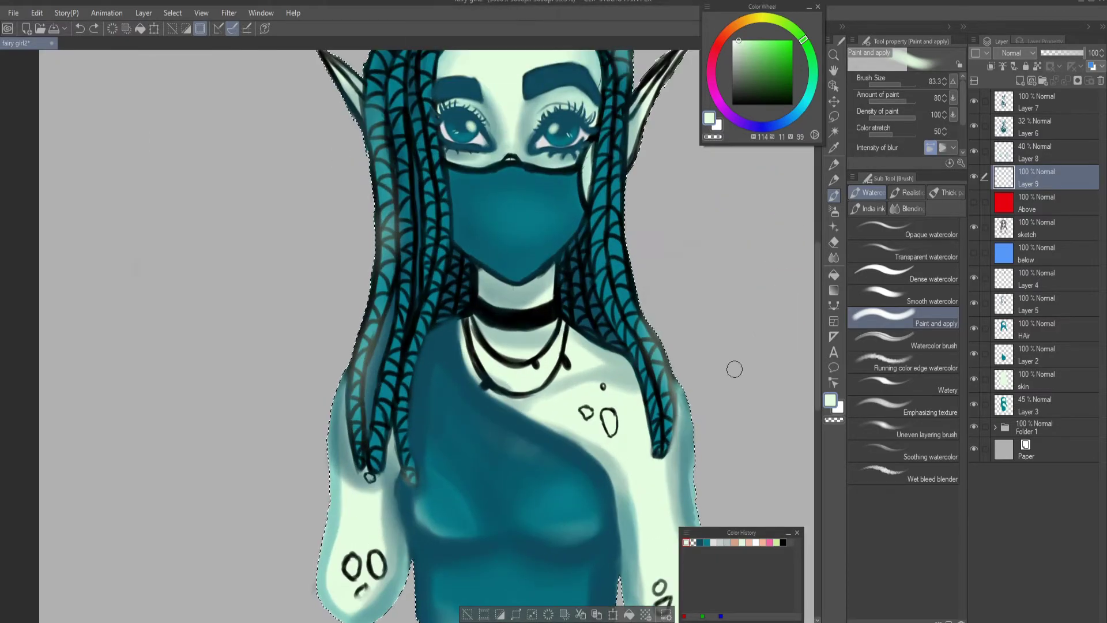
scroll(328, 400, down, 3)
scroll(584, 352, up, 3)
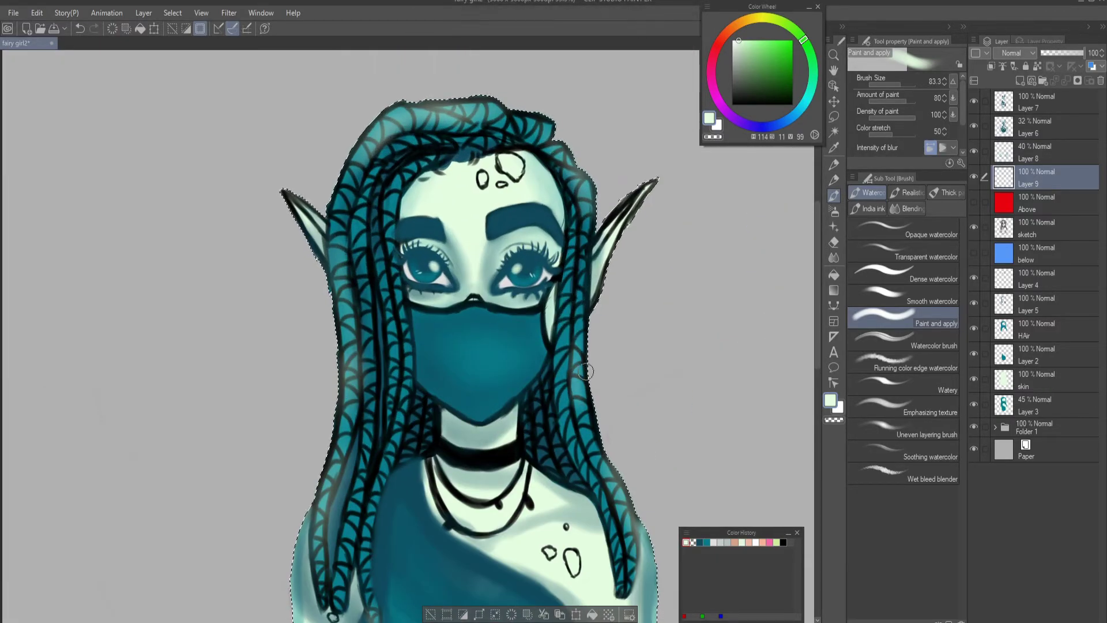
Recolour the ears and their outlines in teal and dark teal on Layers 9 and 8 at brush size 83.3
scroll(593, 329, down, 2)
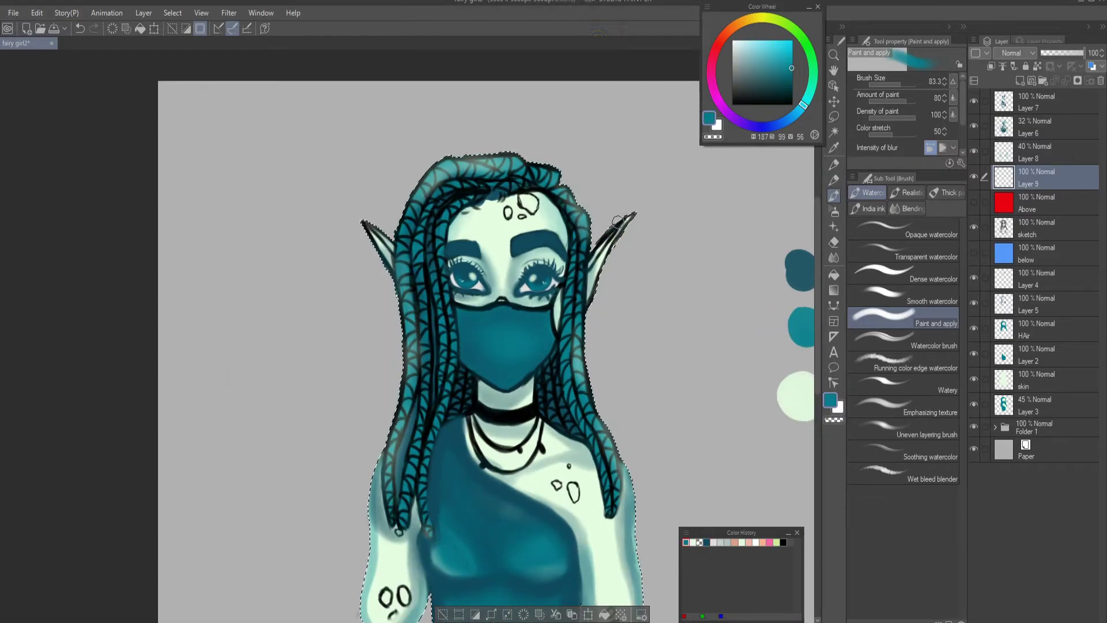
scroll(621, 225, up, 2)
key(alt+bracketright)
alt+click(289, 255)
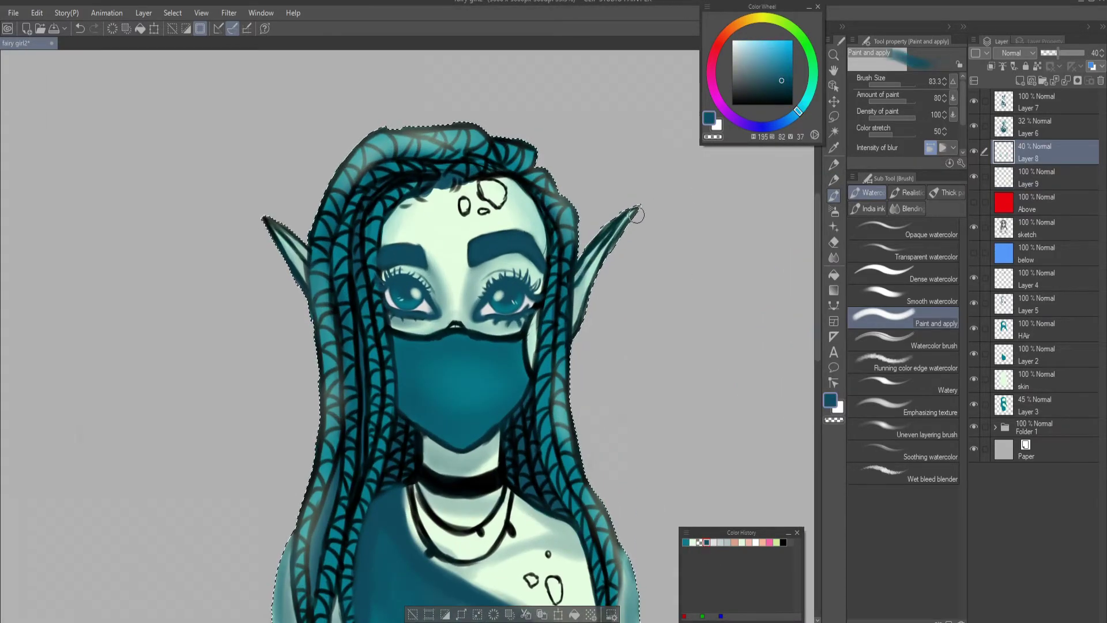
alt+click(289, 255)
Fill the choker band with solid black on a new layer using the G-pen at size 20
scroll(368, 323, up, 3)
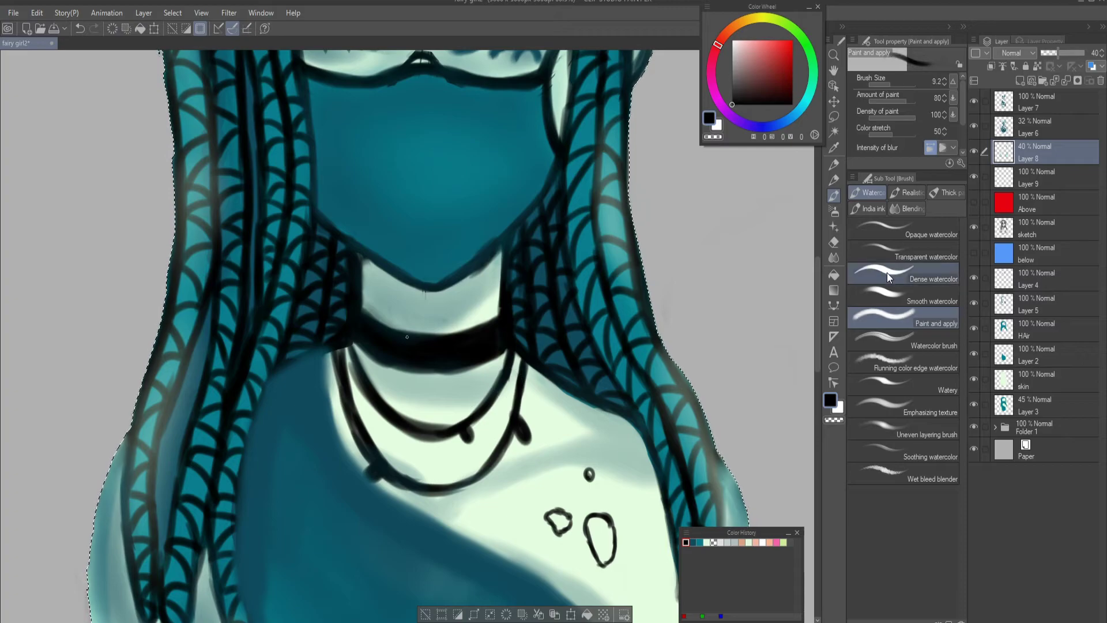
click(833, 180)
click(833, 165)
click(868, 192)
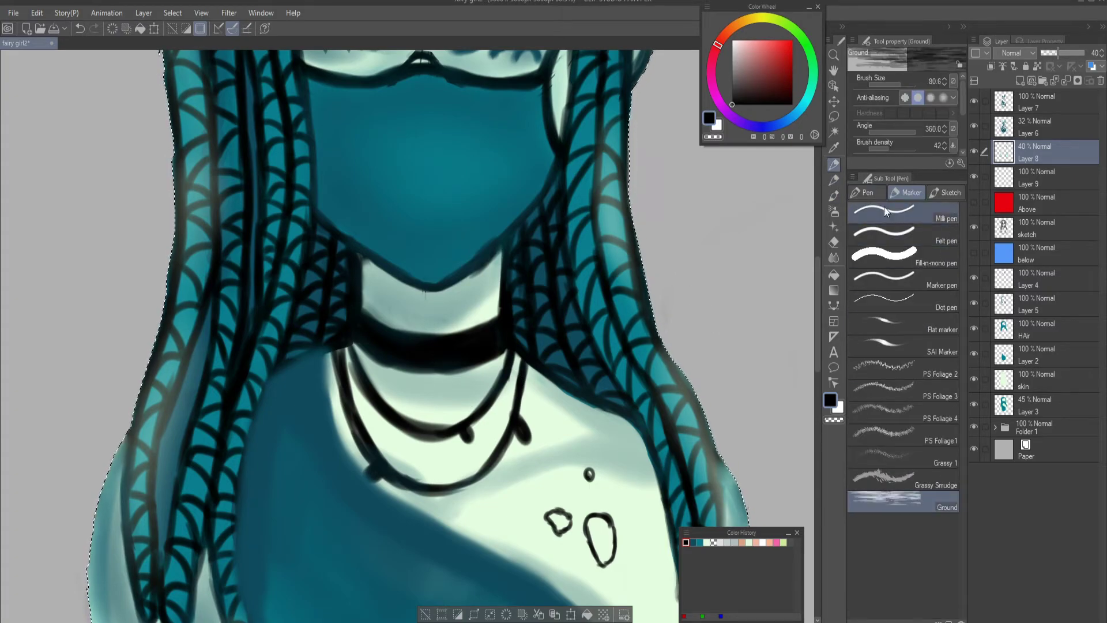
key(ctrl+z)
mouse_move(363, 307)
mouse_down()
mouse_move(468, 358)
mouse_move(408, 297)
mouse_move(411, 354)
mouse_move(351, 315)
mouse_move(442, 333)
mouse_up()
click(1021, 80)
drag(332, 348, 358, 334)
scroll(379, 355, up, 3)
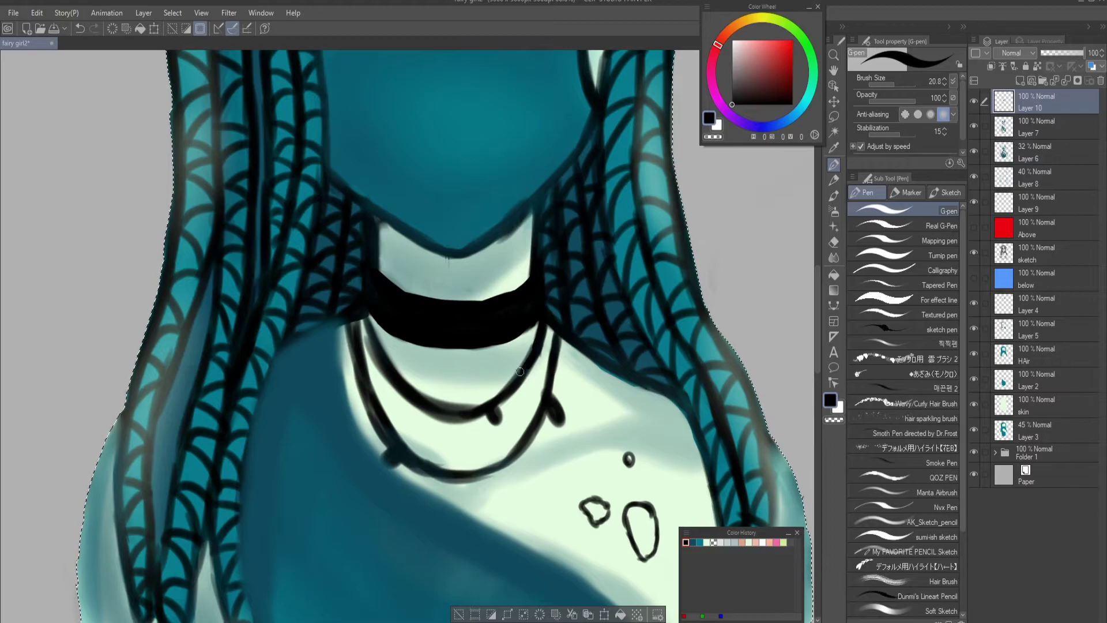
Redraw the two necklace strands and their pendants in crisp black with the G-pen at size 20
drag(364, 320, 382, 358)
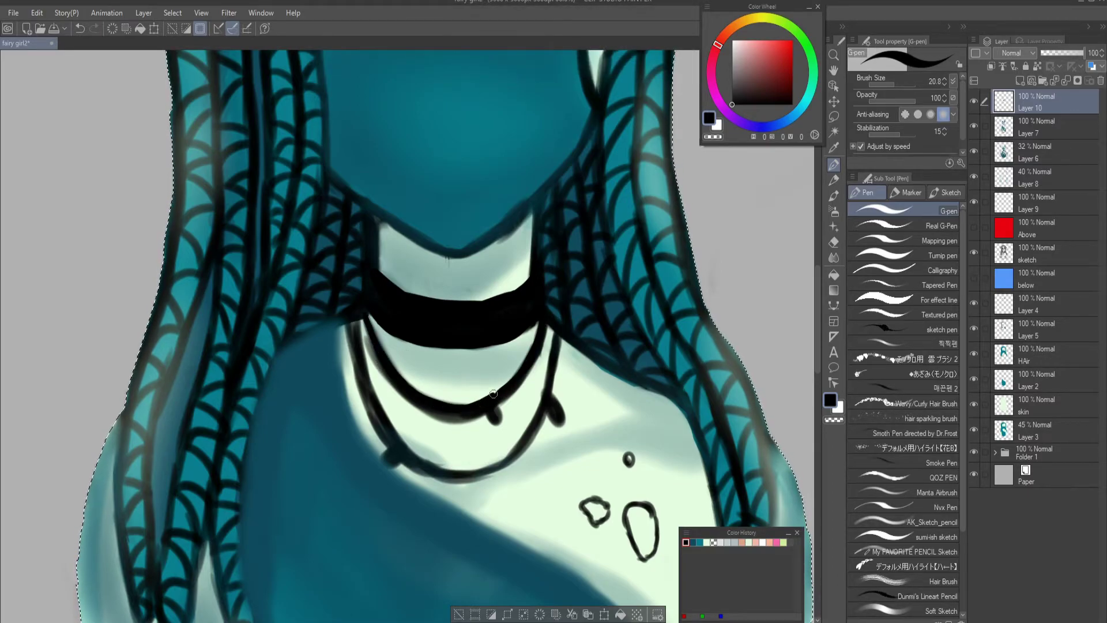
key(ctrl+z)
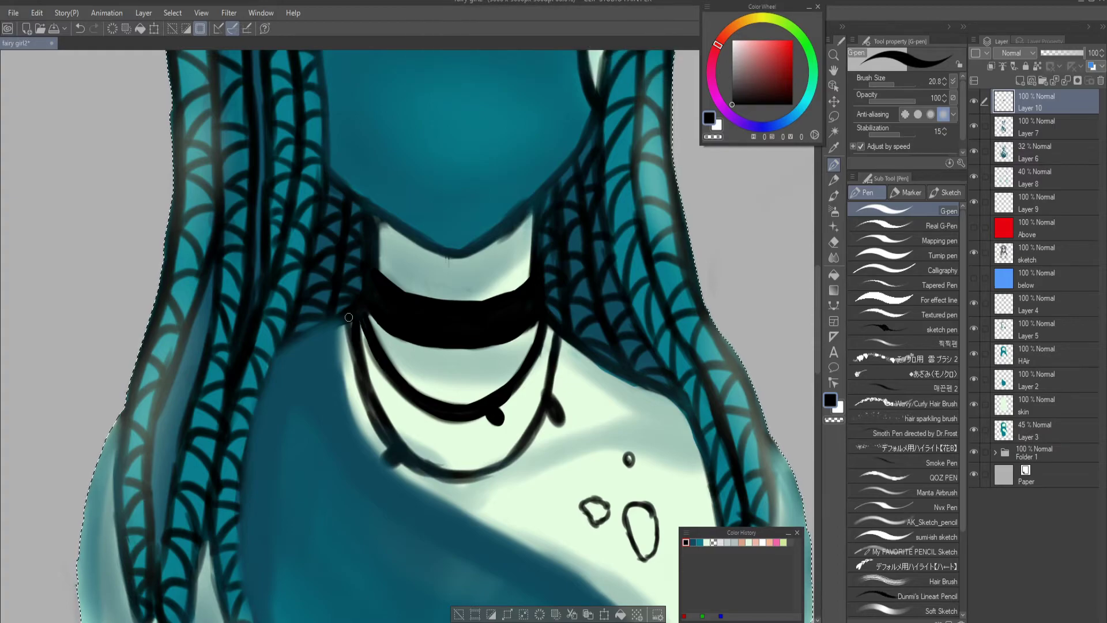
mouse_move(349, 322)
mouse_down()
mouse_move(400, 449)
mouse_move(478, 477)
mouse_move(522, 416)
mouse_move(533, 348)
mouse_up()
scroll(450, 473, down, 5)
scroll(459, 464, up, 5)
scroll(397, 439, down, 6)
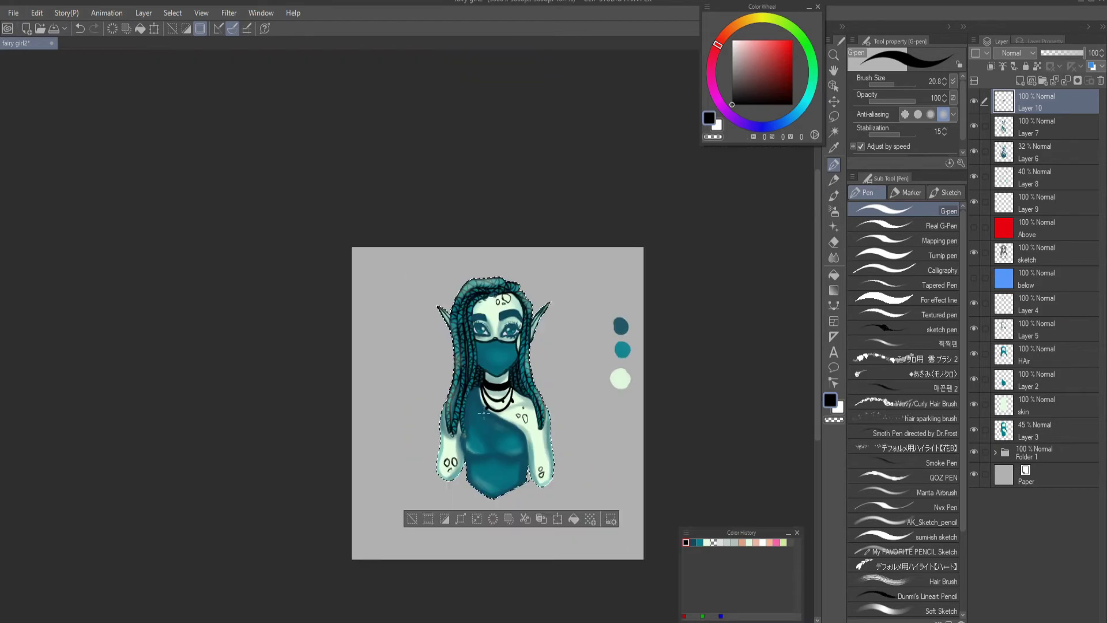
Lighten the three necklace pendants with pale mint on a new layer using the Paint and apply brush
scroll(461, 346, up, 3)
click(706, 542)
click(833, 195)
click(902, 323)
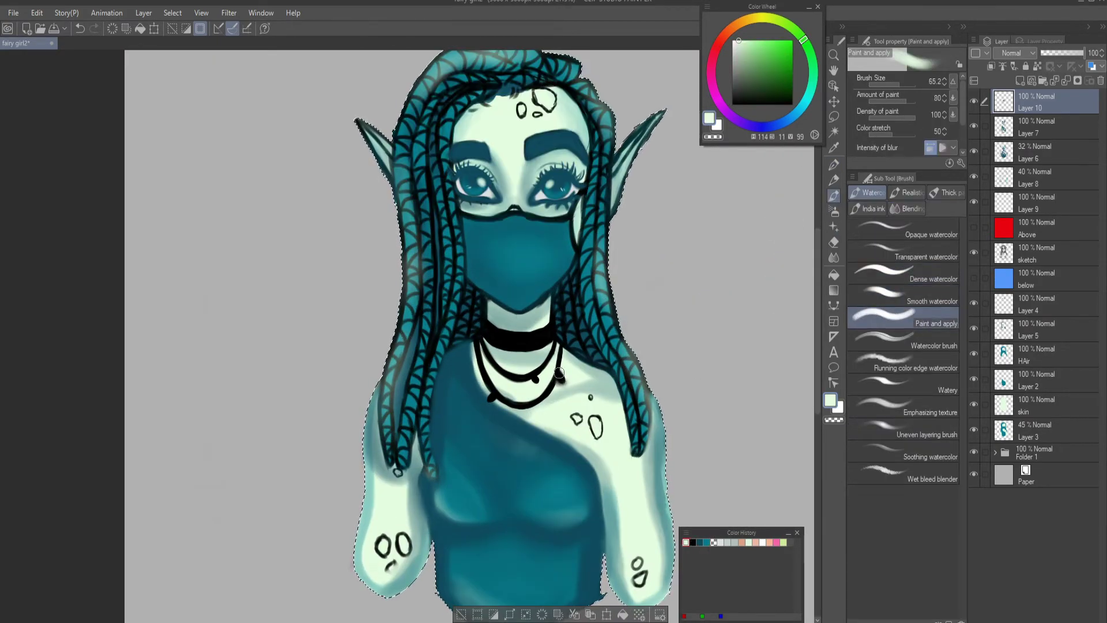
key(ctrl+shift+n)
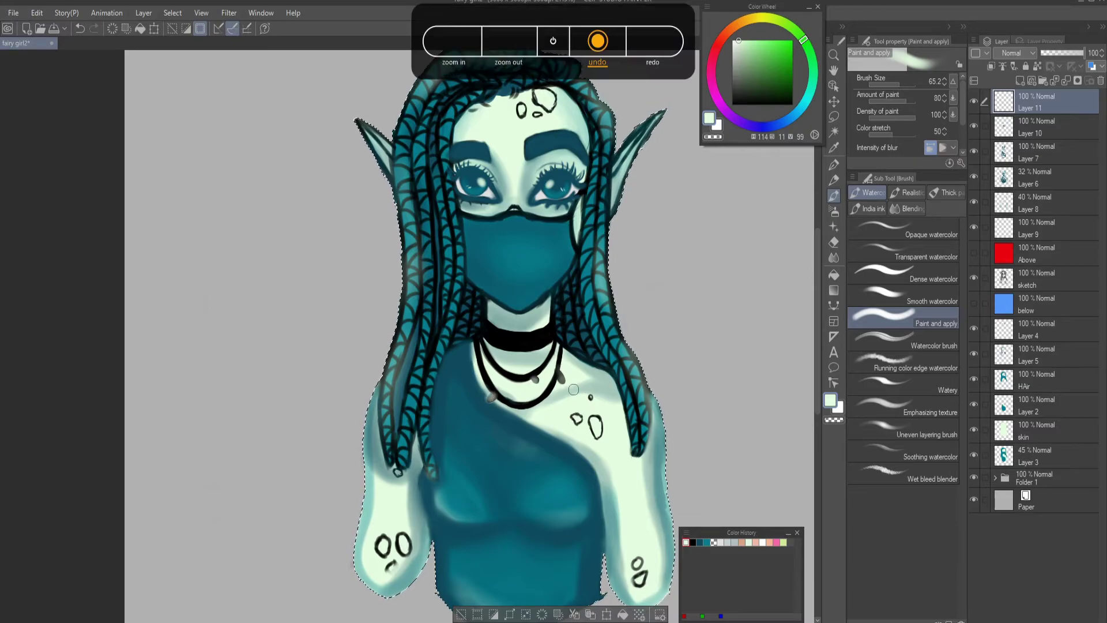
Try drawing a pale mint pattern across the choker with a thin brush and the Continuous curve tool, and undo it
scroll(534, 374, up, 2)
drag(455, 299, 511, 317)
key(ctrl+z)
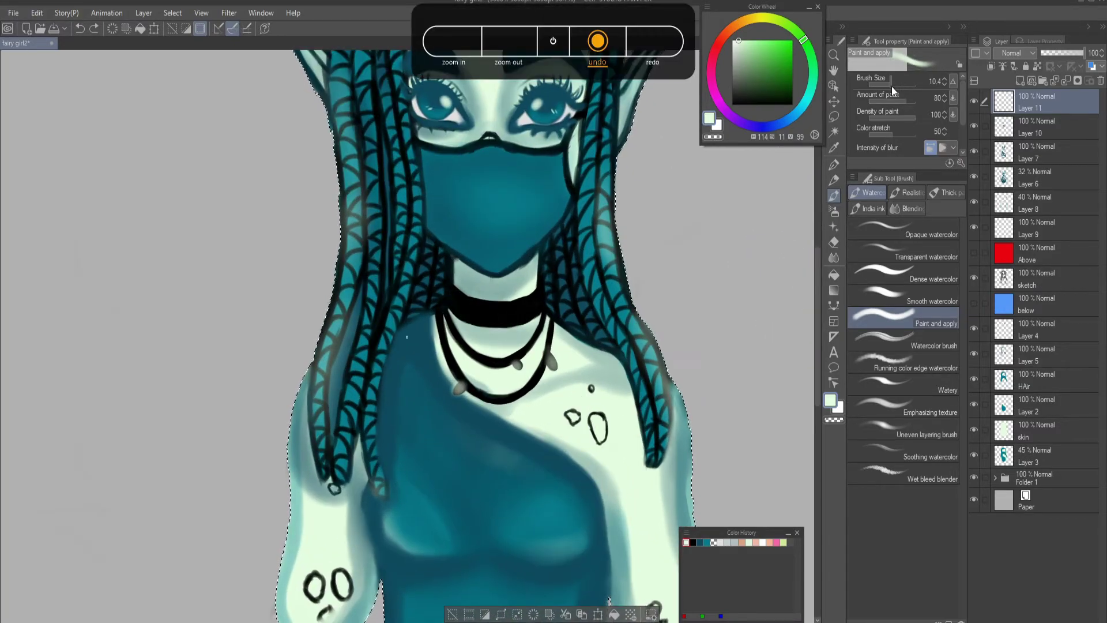
scroll(477, 304, up, 2)
key(u)
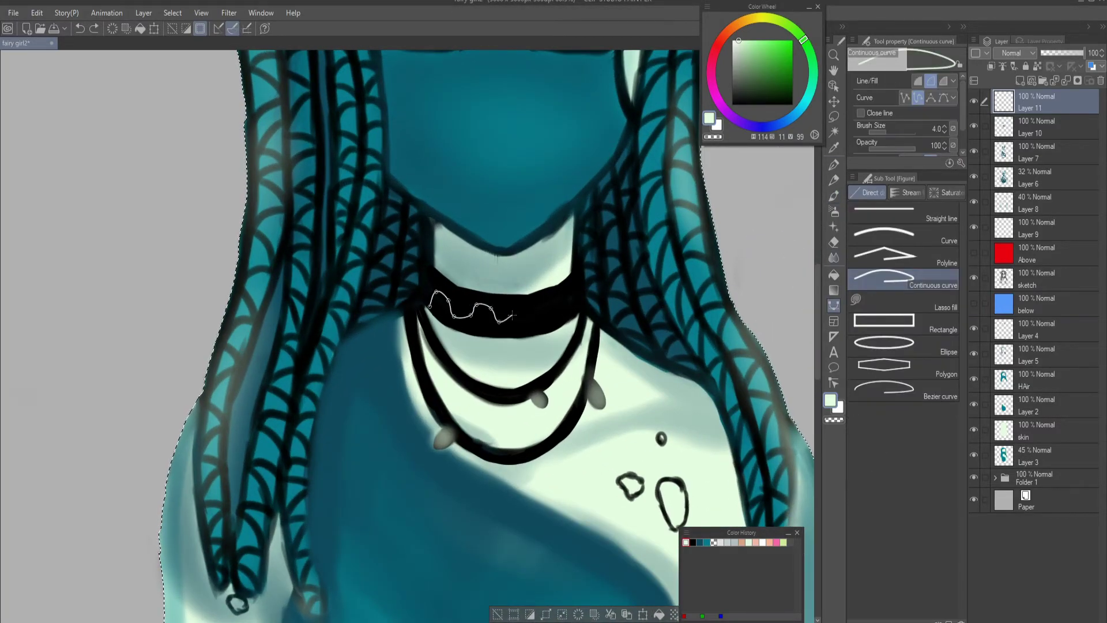
key(ctrl+z)
scroll(537, 334, down, 3)
scroll(496, 311, up, 2)
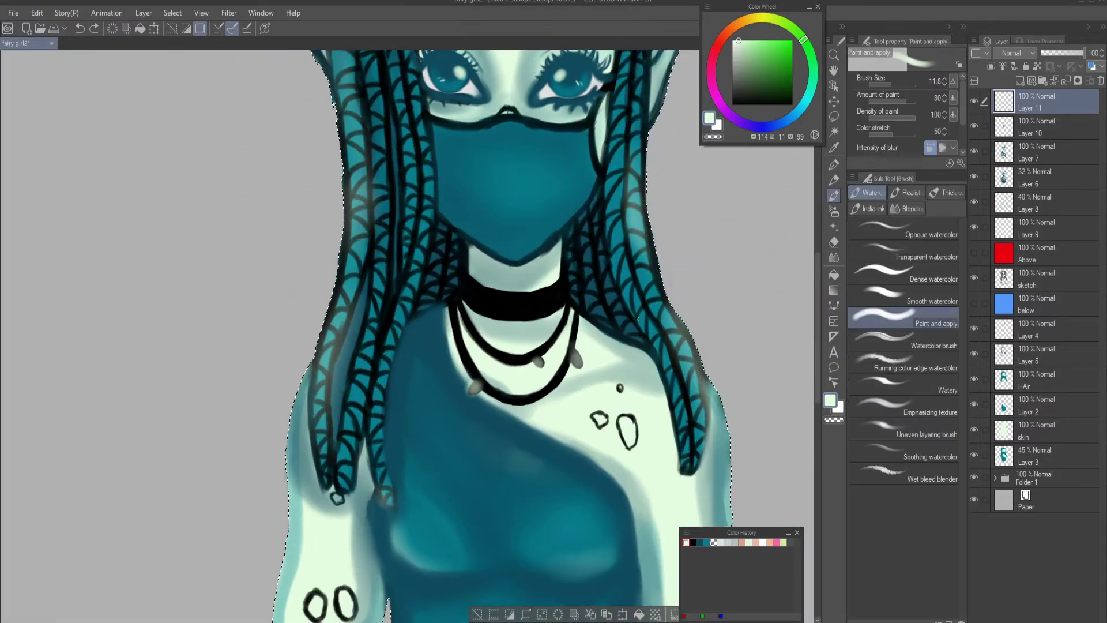
Speckle the black choker with pale mint glitter using the Spray airbrush at size 100
click(834, 211)
click(901, 257)
drag(536, 300, 462, 297)
scroll(497, 300, down, 3)
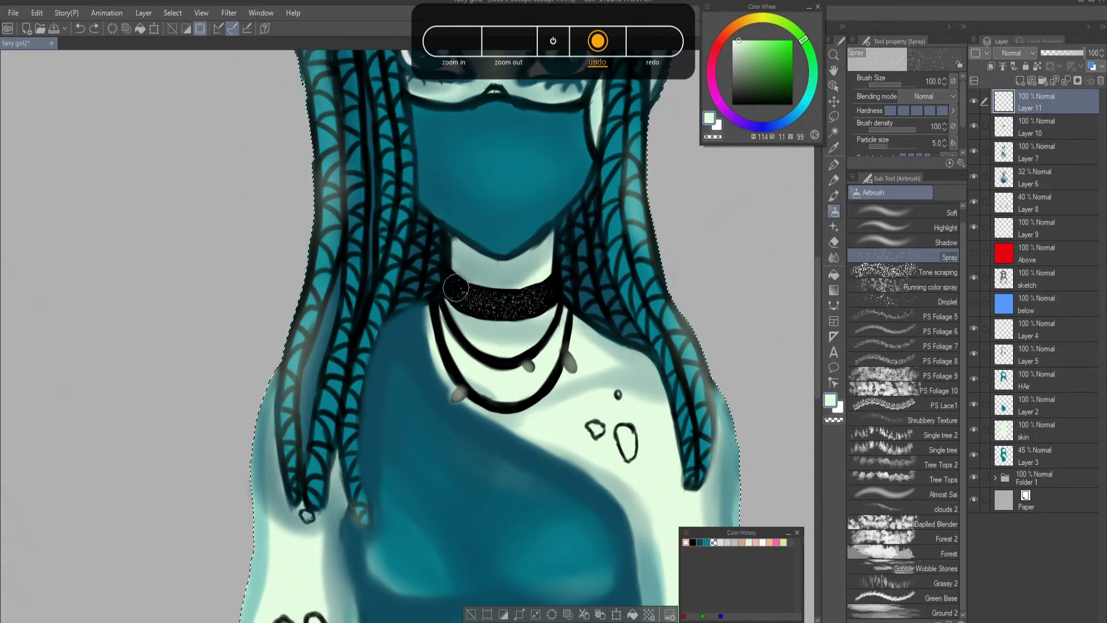
Try texturing the top in teal with the Spray airbrush at size 521.1 and Running color spray at 200, and undo it
click(710, 541)
drag(881, 85, 902, 85)
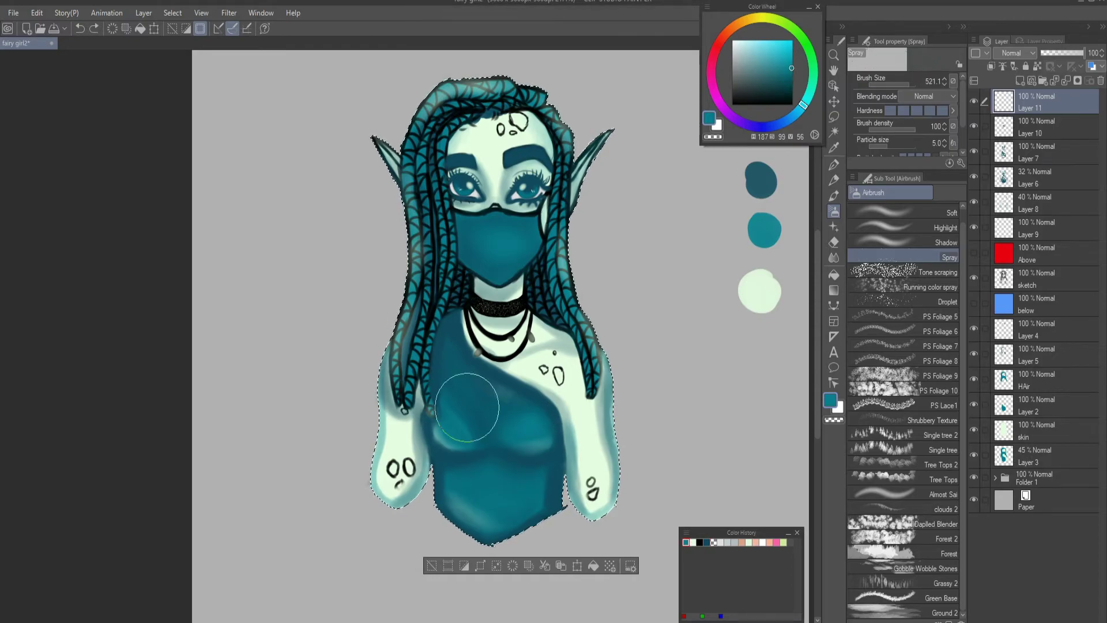
scroll(484, 403, up, 2)
click(930, 287)
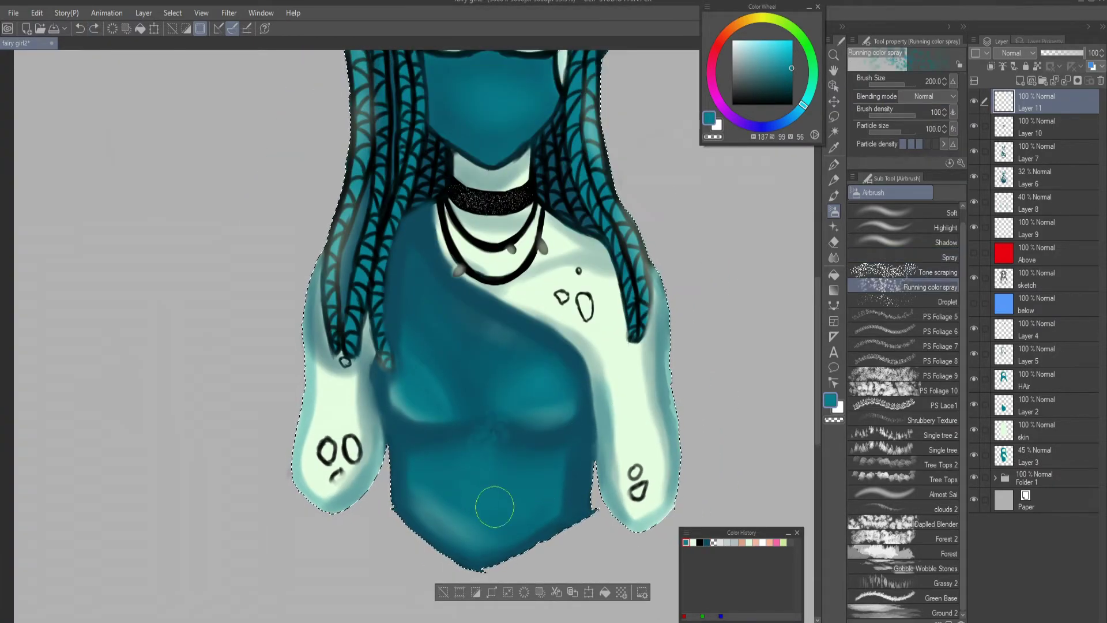
key(ctrl+z)
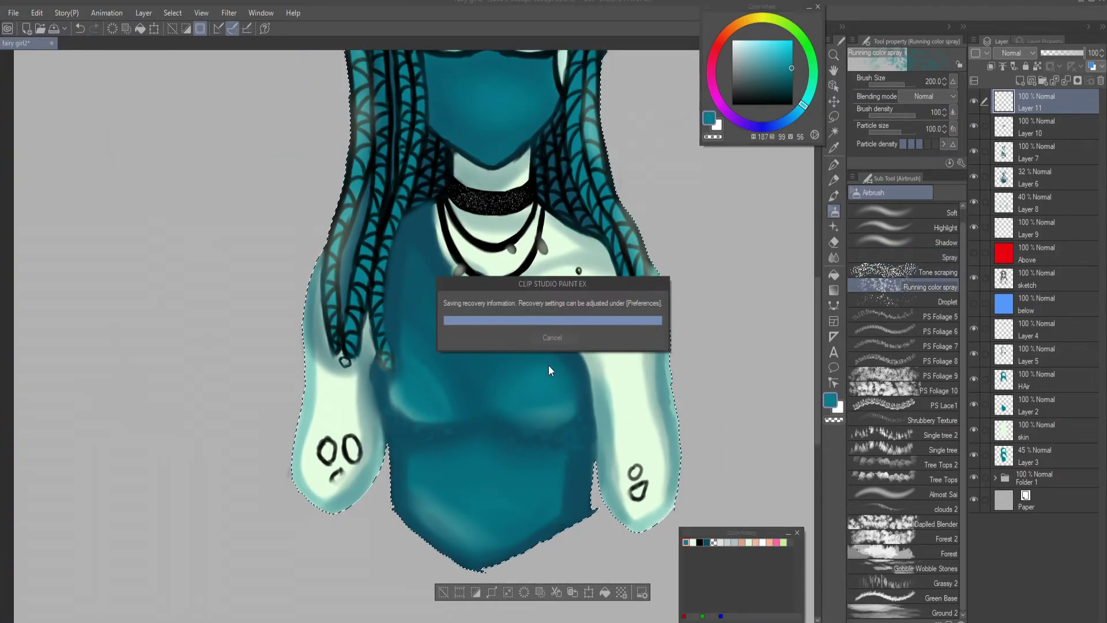
scroll(542, 479, down, 3)
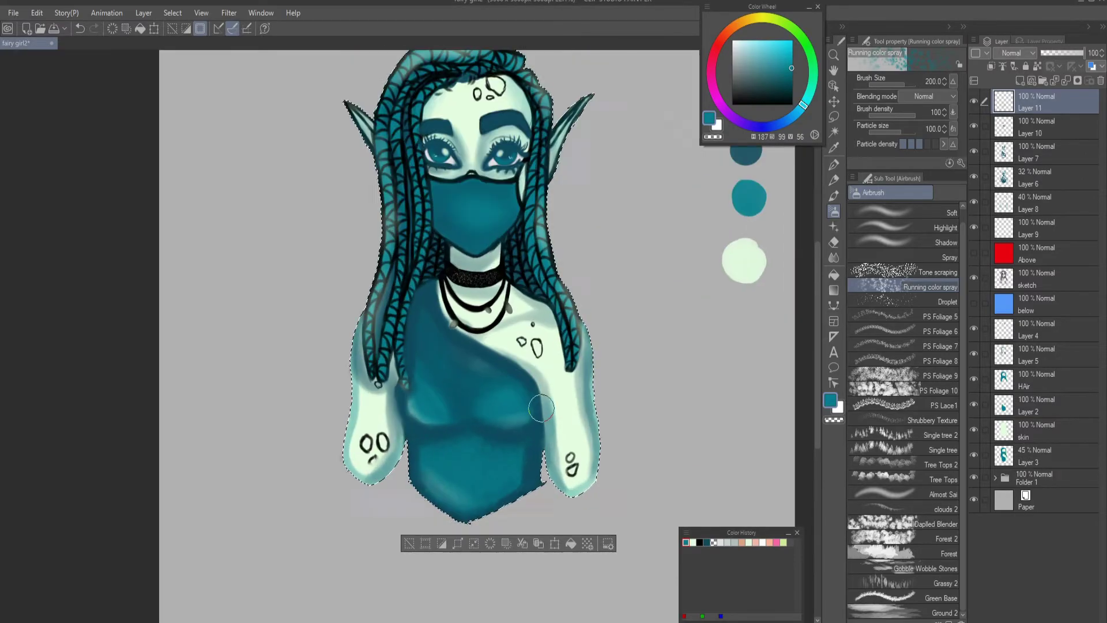
scroll(434, 177, up, 2)
scroll(434, 177, down, 2)
Try texturing the mask with Running color spray at size 200 and the Tree Tops brush at 600, and undo both
alt+click(790, 225)
scroll(434, 177, up, 3)
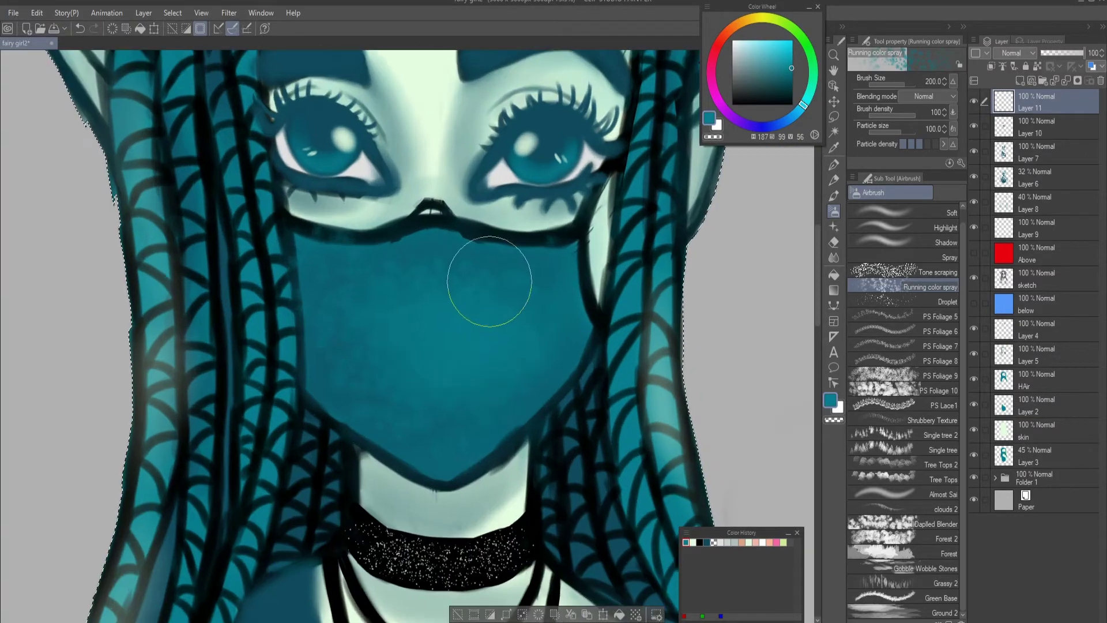
drag(486, 284, 338, 290)
key(ctrl+z)
drag(577, 230, 490, 277)
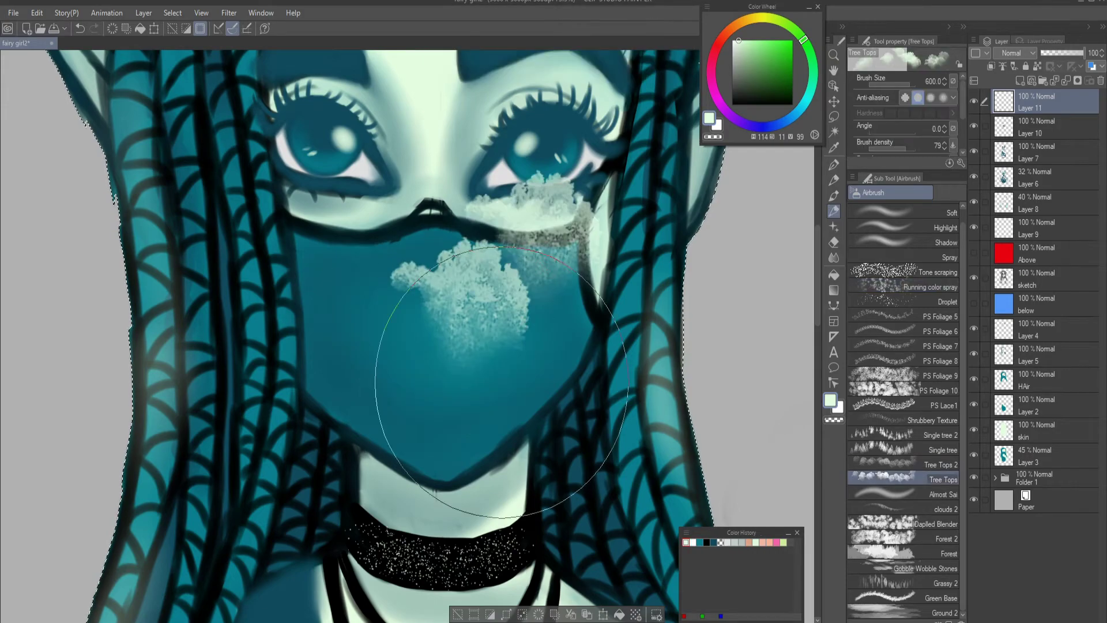
key(ctrl+z)
Try adding pale mint texture on Layer 11 with the Highlight airbrush at size 30 and the Design pencil at 106.3
click(934, 227)
scroll(468, 402, down, 3)
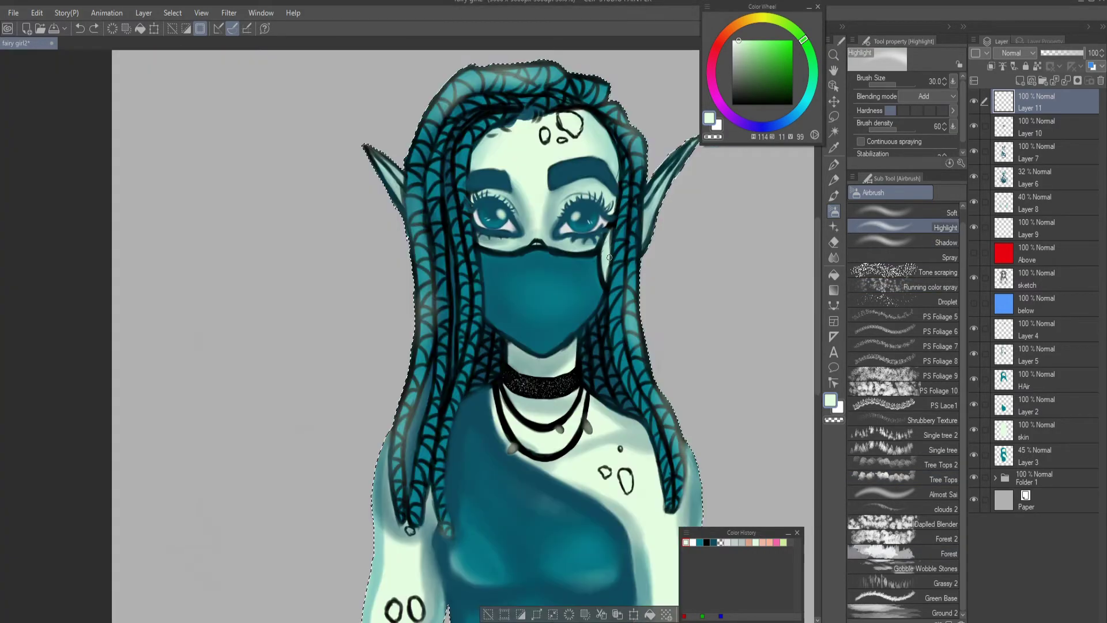
scroll(468, 403, up, 2)
click(834, 180)
click(883, 227)
click(1035, 101)
drag(490, 398, 527, 392)
scroll(614, 455, down, 3)
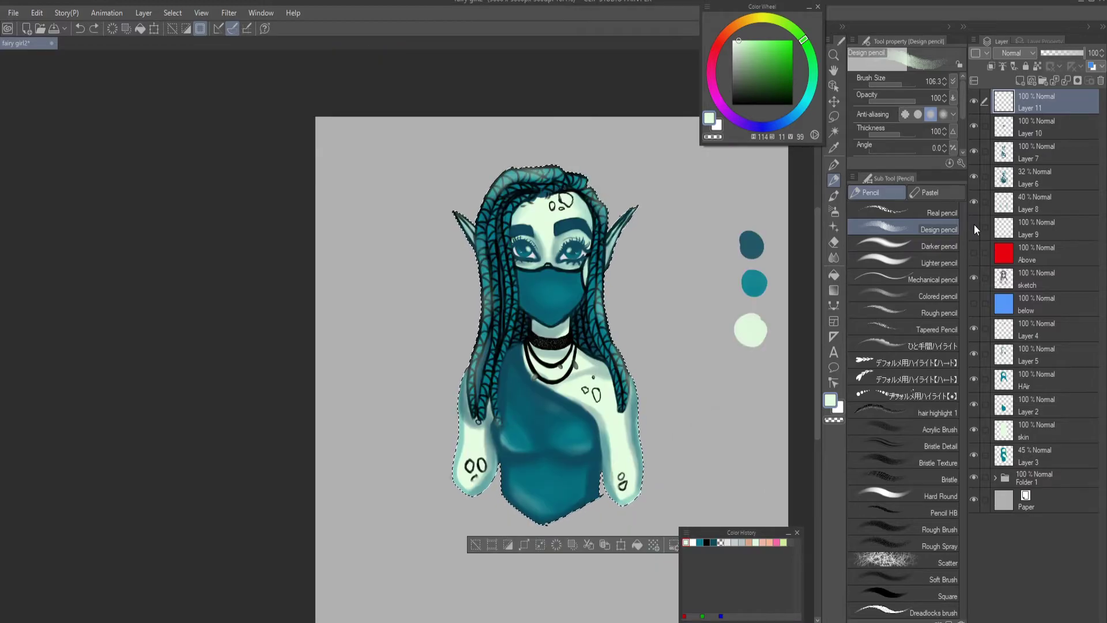
Erase the mint paint along the arm edges on Layer 9 with the Paint and apply brush in transparent colour at size 94.1
click(1029, 229)
click(834, 195)
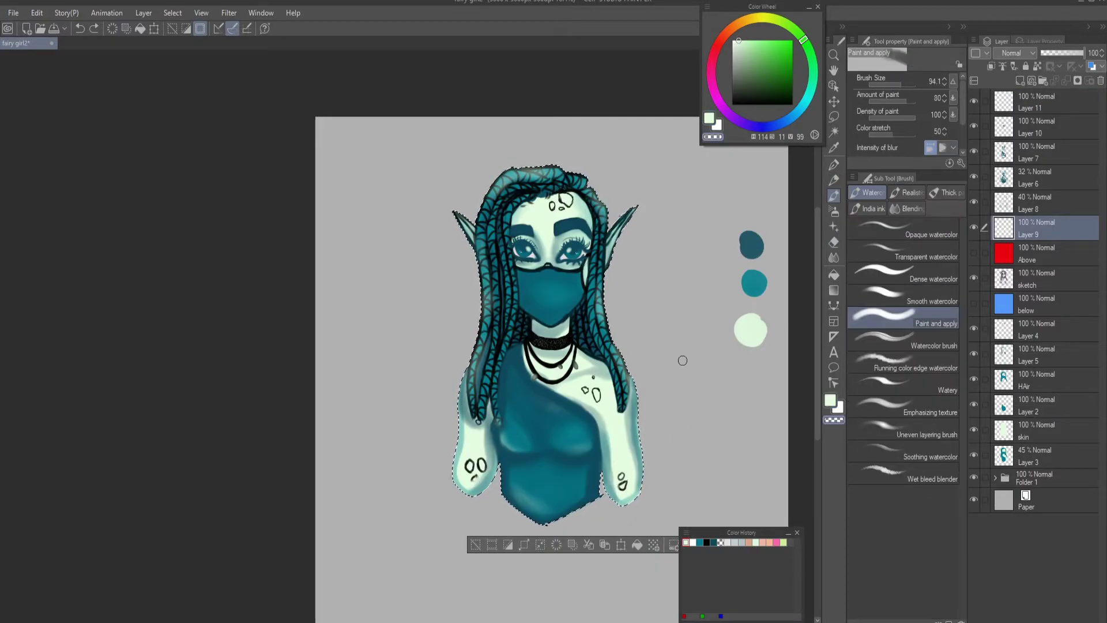
scroll(683, 360, up, 2)
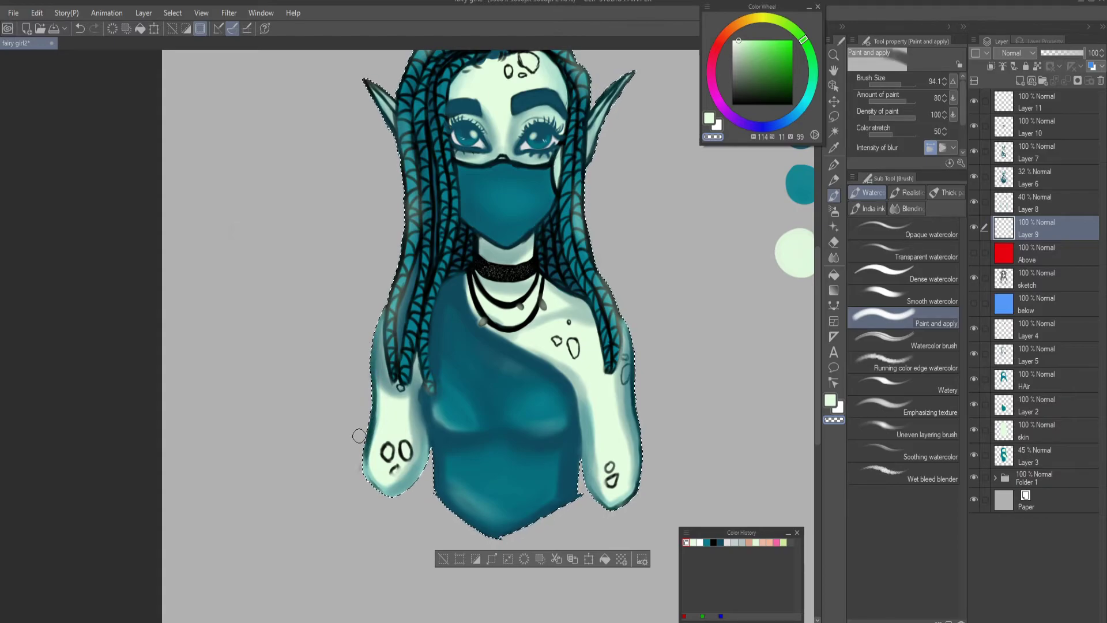
key(ctrl+z)
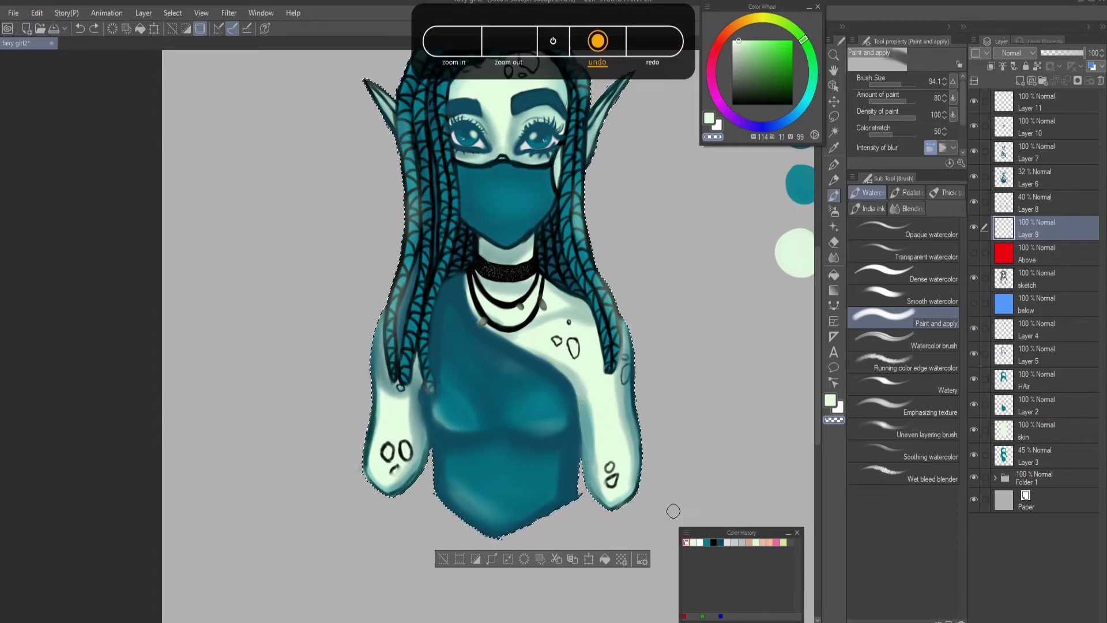
Try drawing teal hair strokes across both eyebrows on Layer 11 with the G-pen at size 44.6, and undo them
scroll(666, 500, down, 3)
scroll(465, 287, up, 5)
key(ctrl+z)
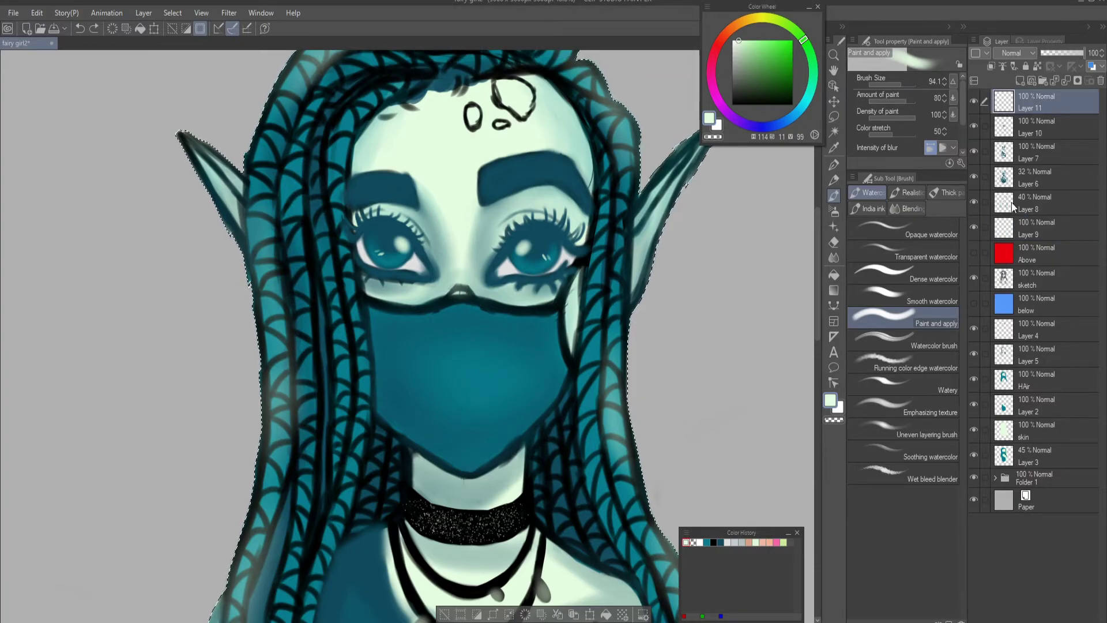
key(p)
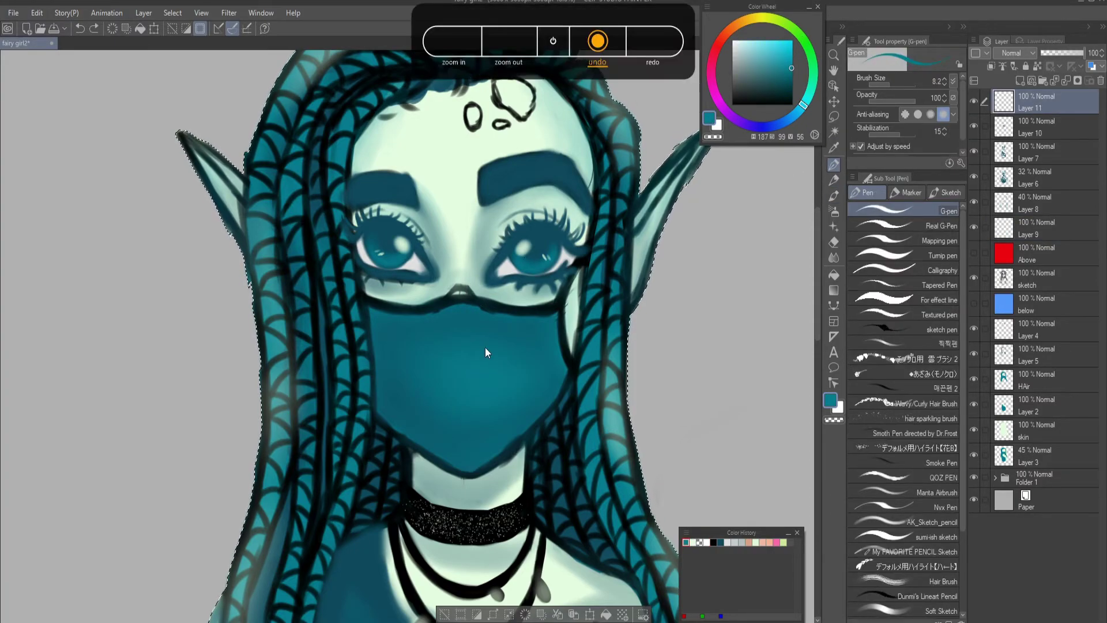
mouse_move(501, 164)
mouse_down()
mouse_move(507, 193)
mouse_move(525, 190)
mouse_up()
key(ctrl+z)
mouse_move(539, 150)
mouse_down()
mouse_move(551, 189)
mouse_move(574, 191)
mouse_up()
drag(576, 173, 589, 205)
mouse_move(433, 185)
mouse_down()
mouse_move(406, 182)
mouse_move(385, 199)
mouse_up()
key(ctrl+z)
drag(375, 174, 346, 184)
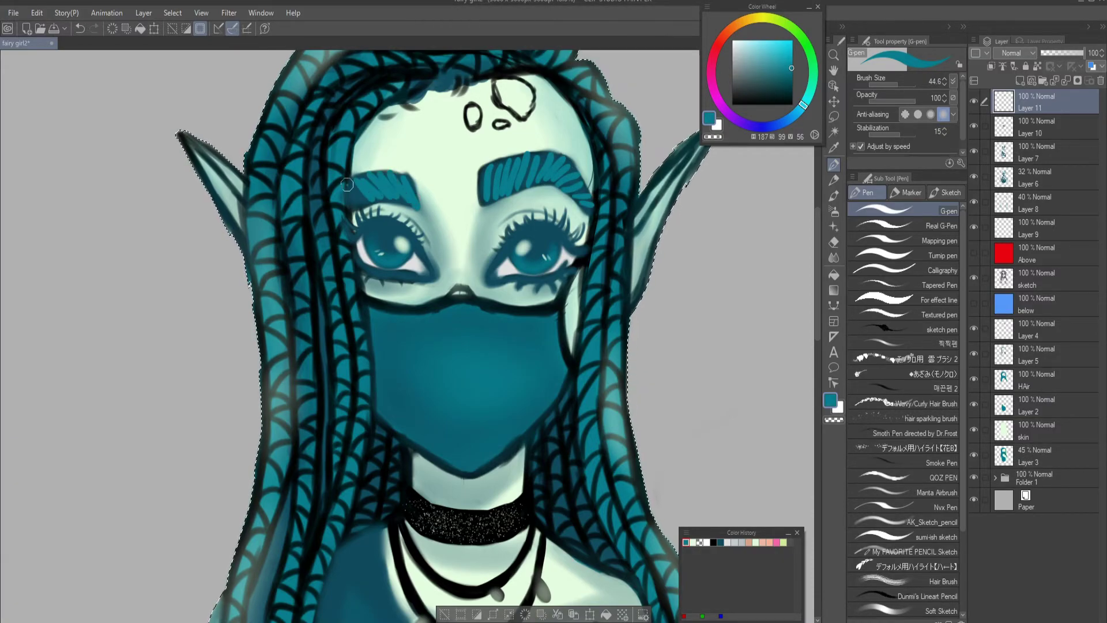
key(ctrl+z)
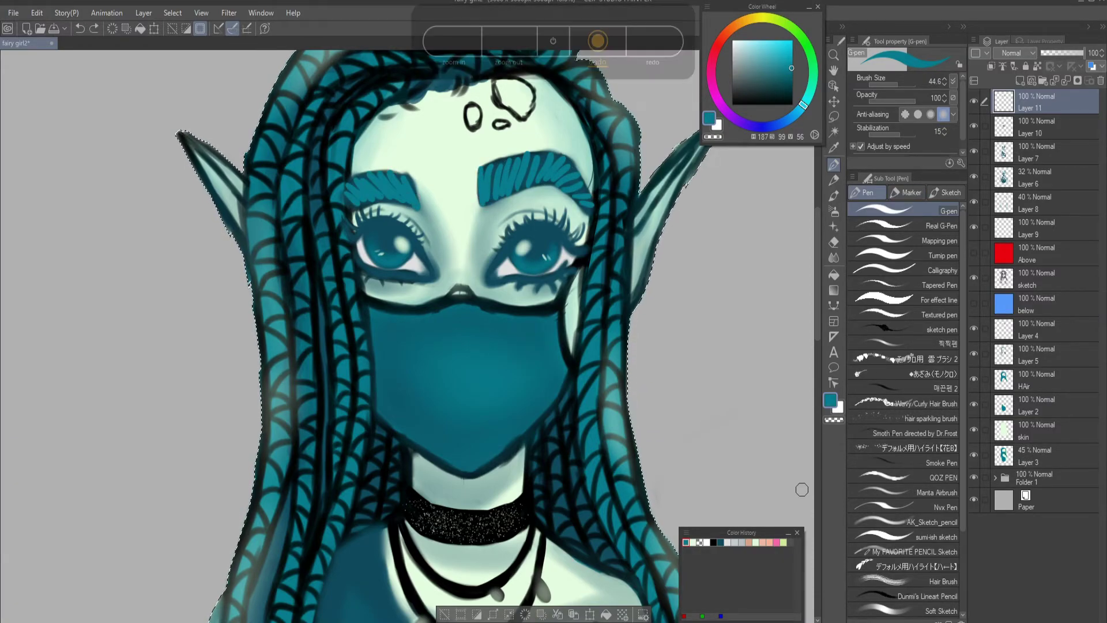
scroll(635, 289, down, 3)
key(ctrl+z)
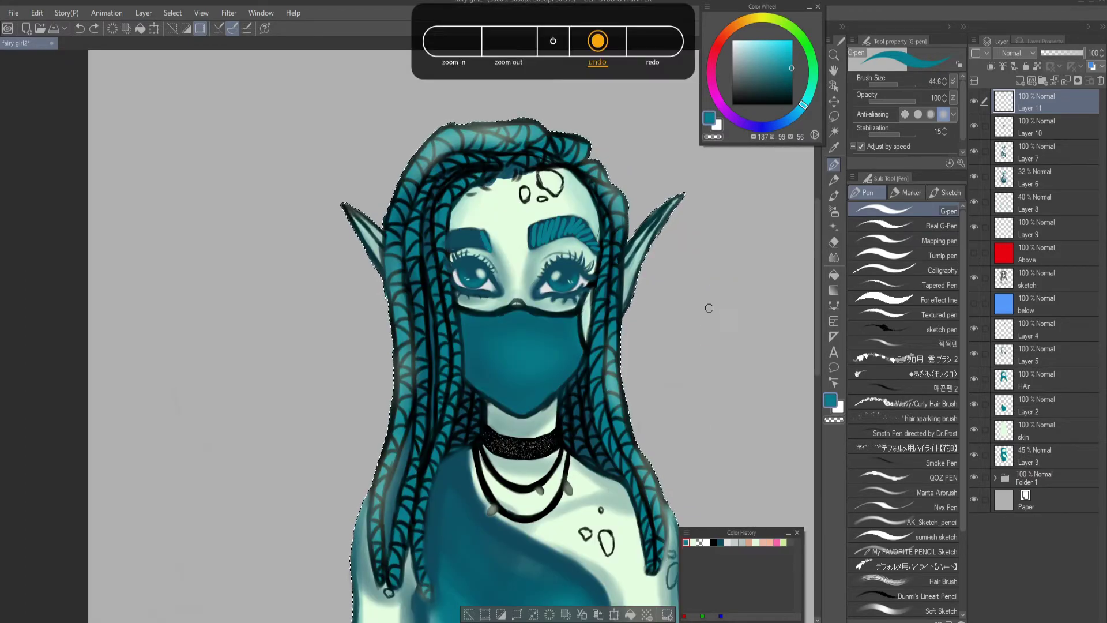
Try finer teal hair strokes at the inner ends of both eyebrows with the G-pen at size 23.9, and undo them
scroll(563, 207, up, 3)
mouse_move(509, 259)
mouse_down()
mouse_move(518, 226)
mouse_move(529, 230)
mouse_up()
drag(408, 239, 425, 257)
drag(413, 236, 428, 254)
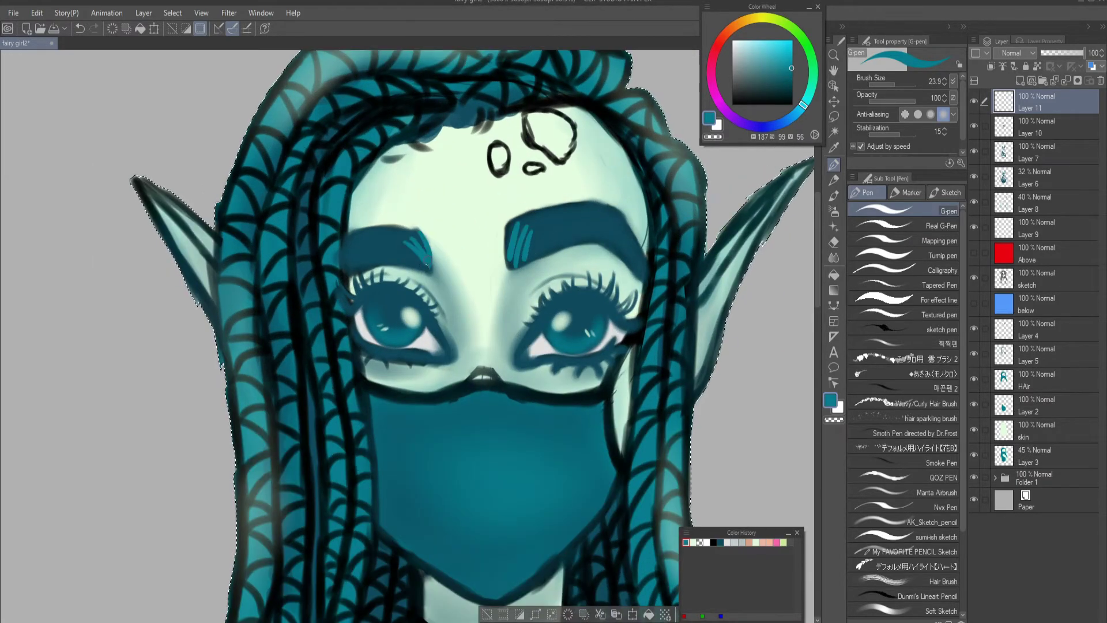
scroll(541, 273, down, 1)
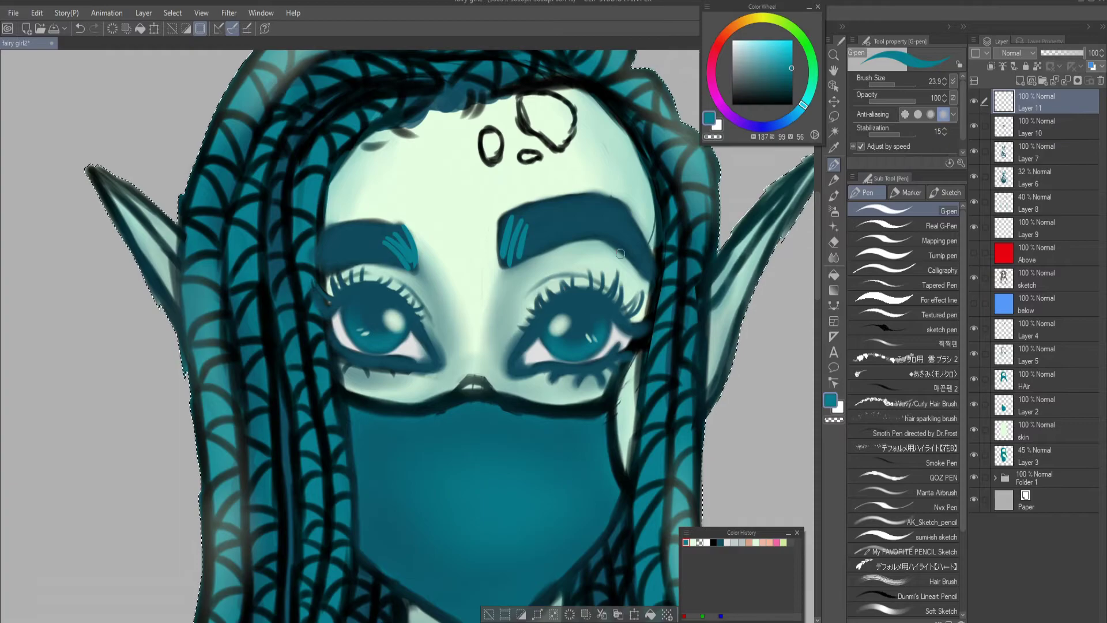
key(ctrl+z)
Erase the nose outline above the mask on the sketch layer with the G-pen in transparent colour at size 23.9
click(1003, 225)
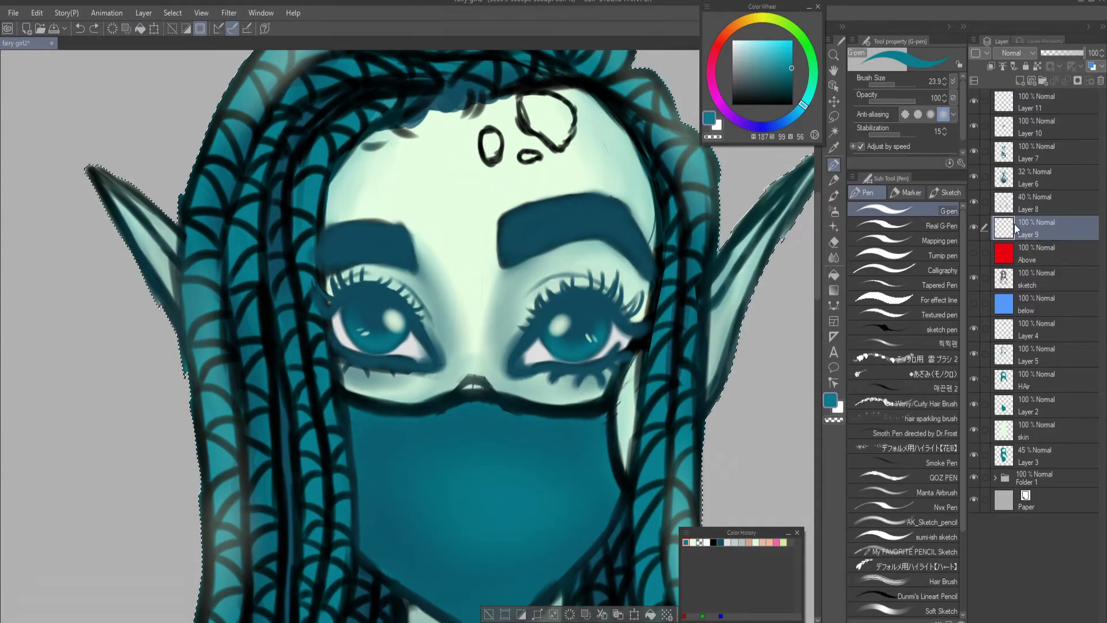
click(1032, 278)
drag(449, 372, 496, 392)
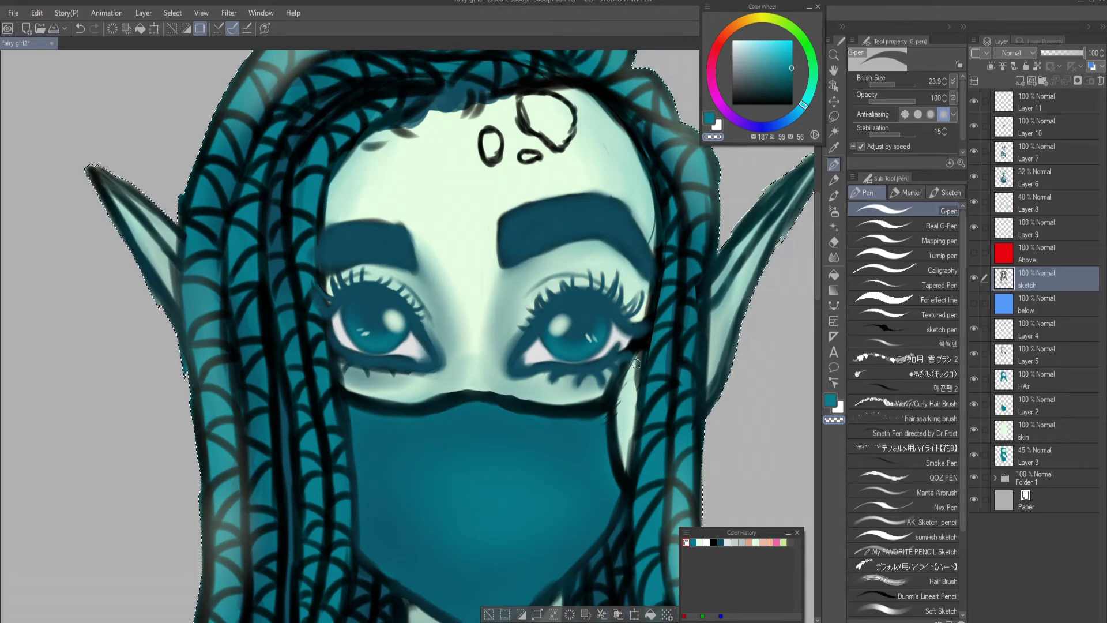
Paint over the mask's black upper edge and ear strap in teal on Layer 7 with the Paint and apply brush at size 40
scroll(650, 236, down, 5)
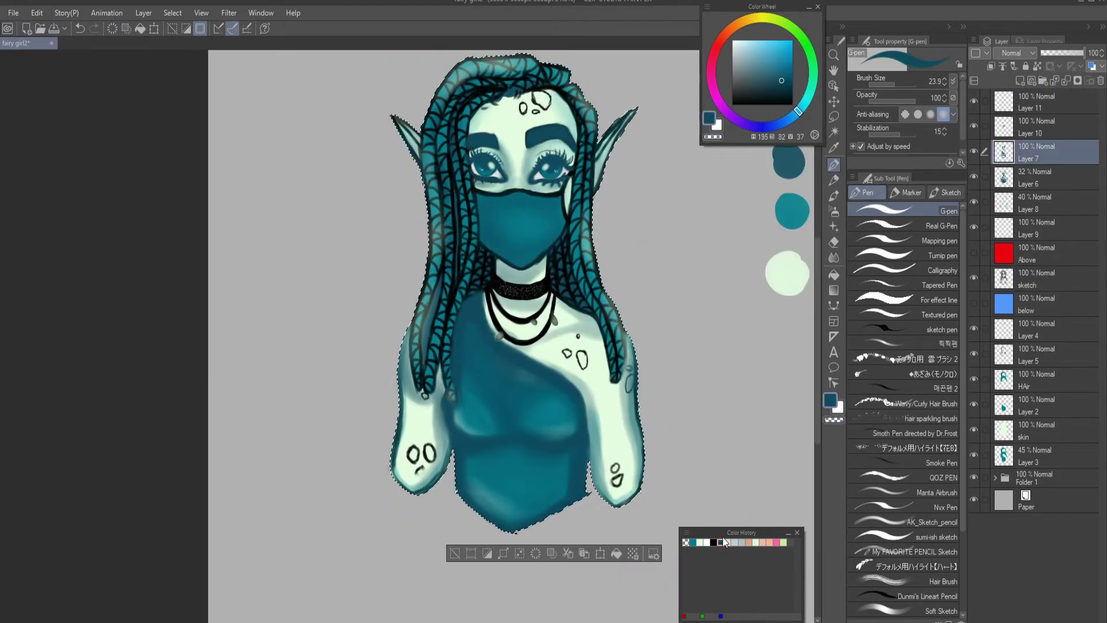
click(834, 199)
scroll(555, 149, up, 3)
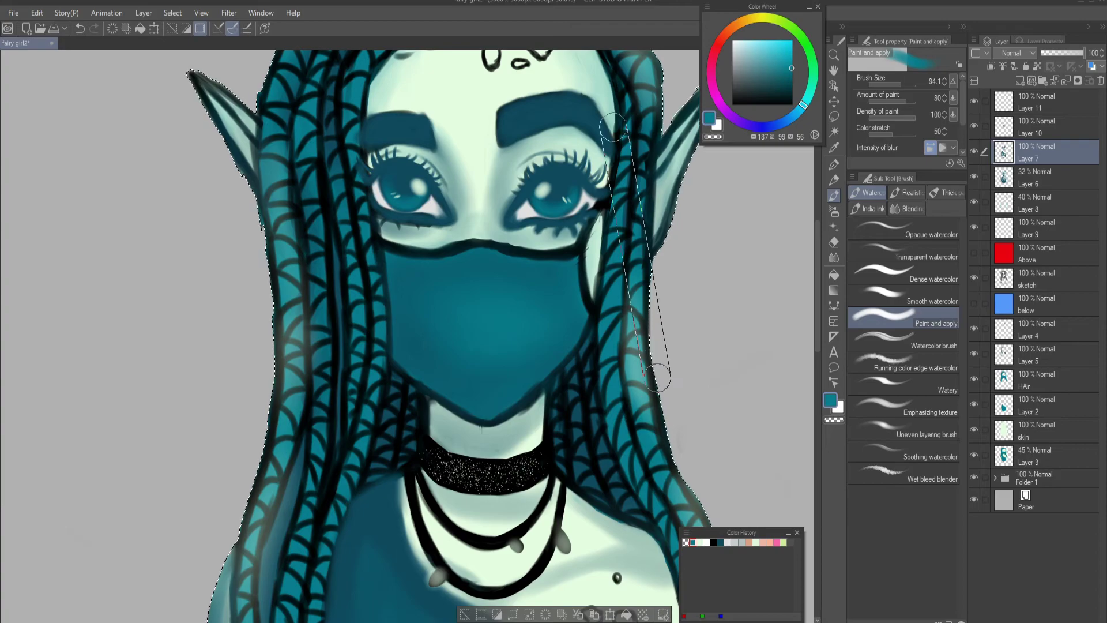
mouse_move(383, 245)
mouse_down()
mouse_move(459, 248)
mouse_move(441, 260)
mouse_move(458, 241)
mouse_move(525, 250)
mouse_up()
drag(587, 223, 579, 243)
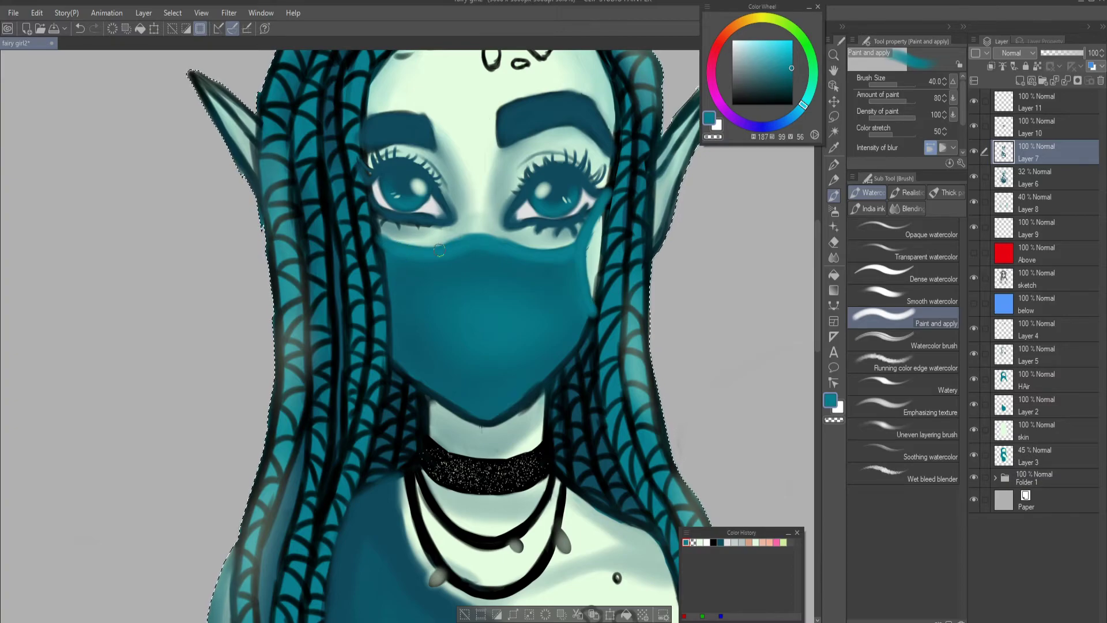
Cover the mask's lower and side outlines in teal with the Paint and apply brush at size 40
drag(477, 419, 518, 400)
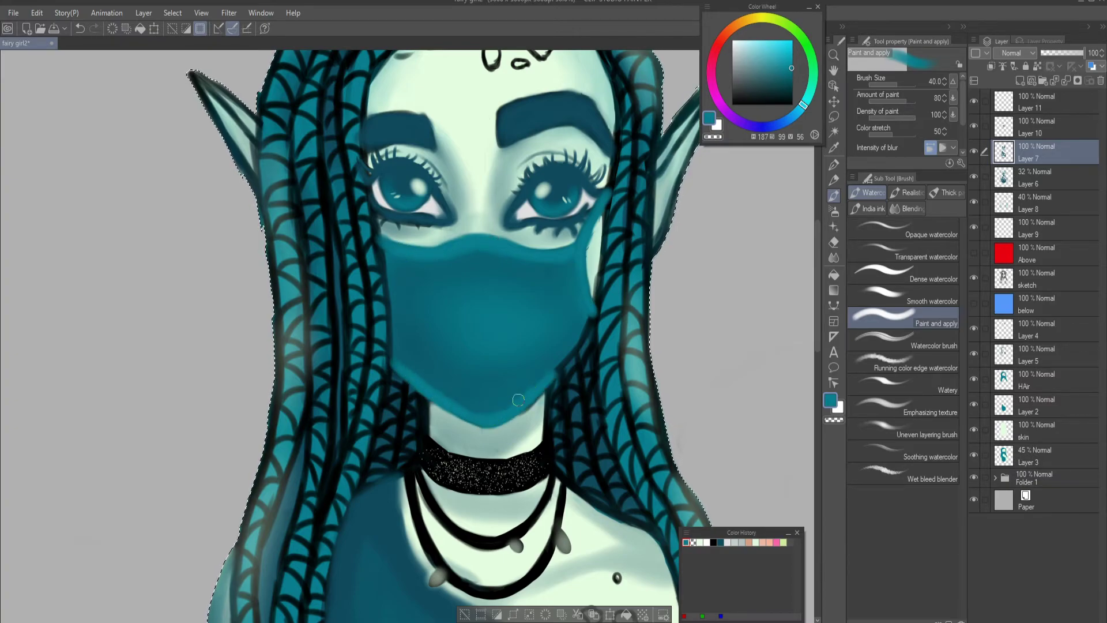
drag(443, 424, 545, 392)
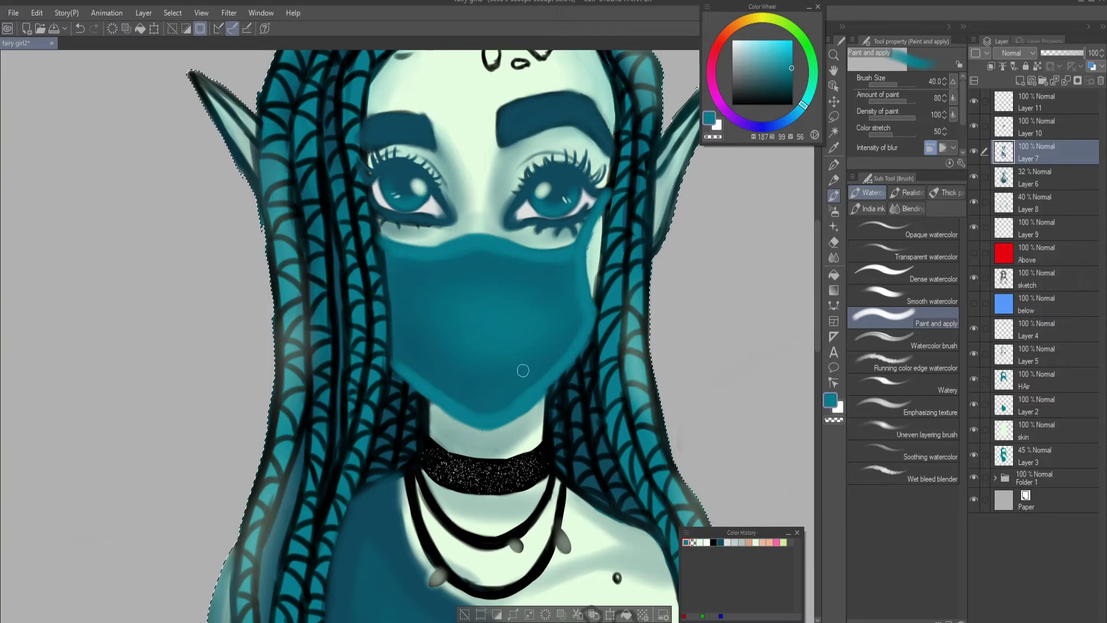
scroll(524, 365, down, 3)
scroll(581, 303, up, 3)
drag(581, 303, 539, 362)
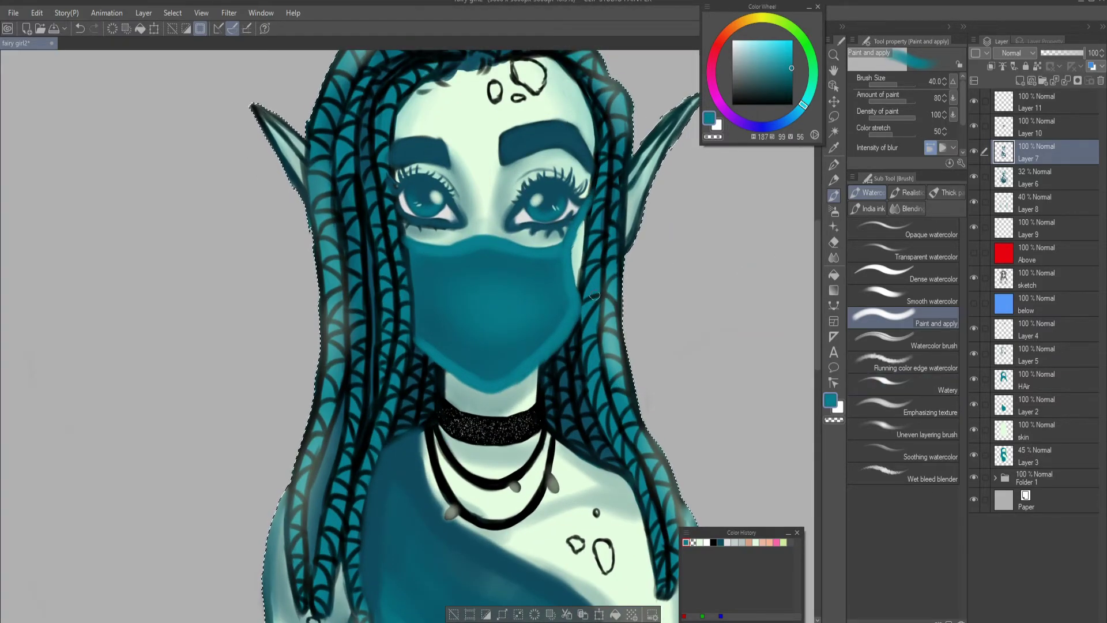
Refine the mask's lighter rim using dark and mid teal sampled from the drawing, keeping the brush size at 40
alt+click(419, 259)
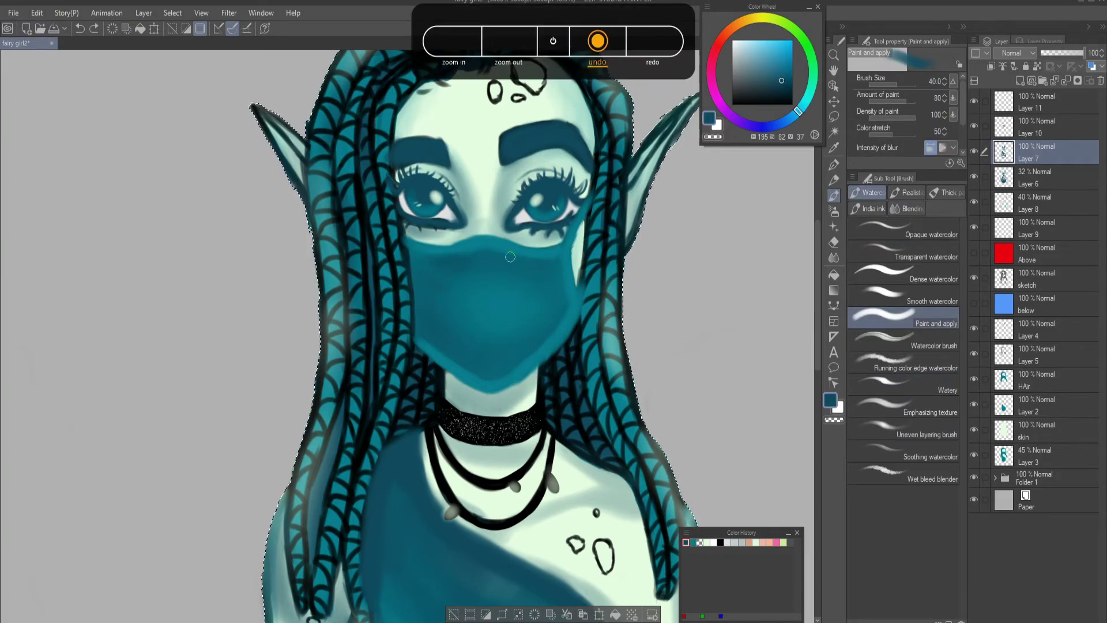
scroll(472, 330, up, 3)
alt+click(463, 241)
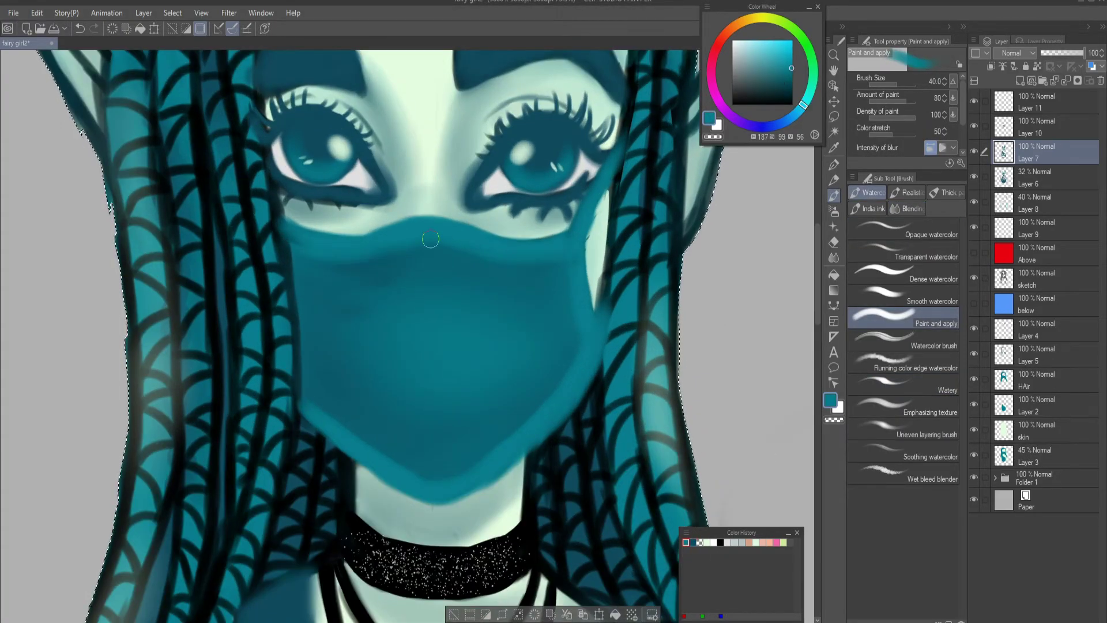
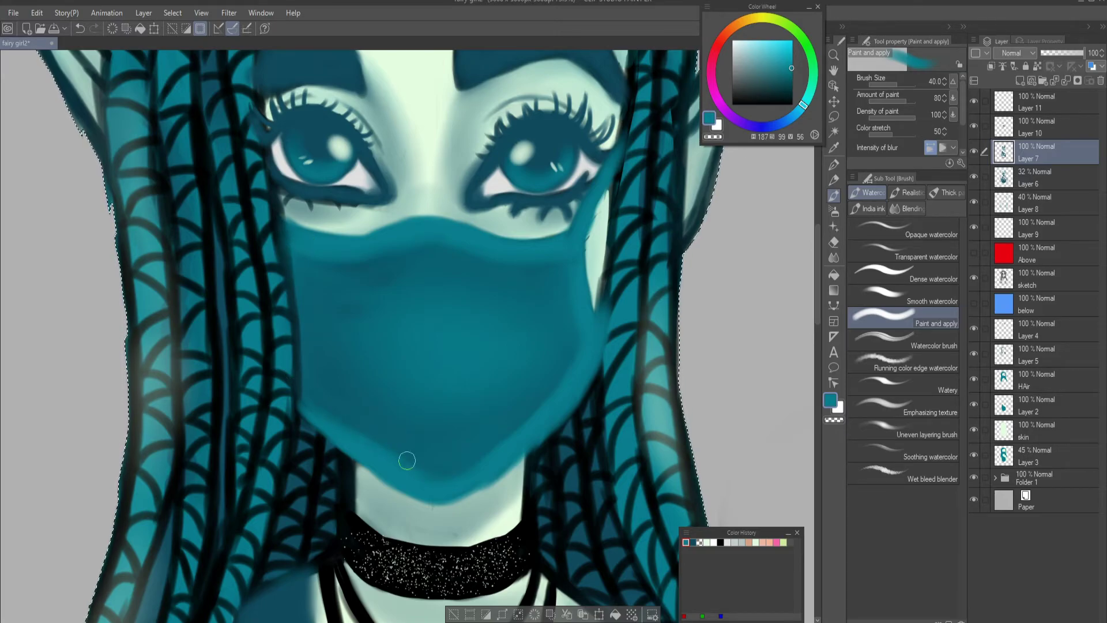
scroll(567, 366, down, 3)
scroll(548, 329, up, 3)
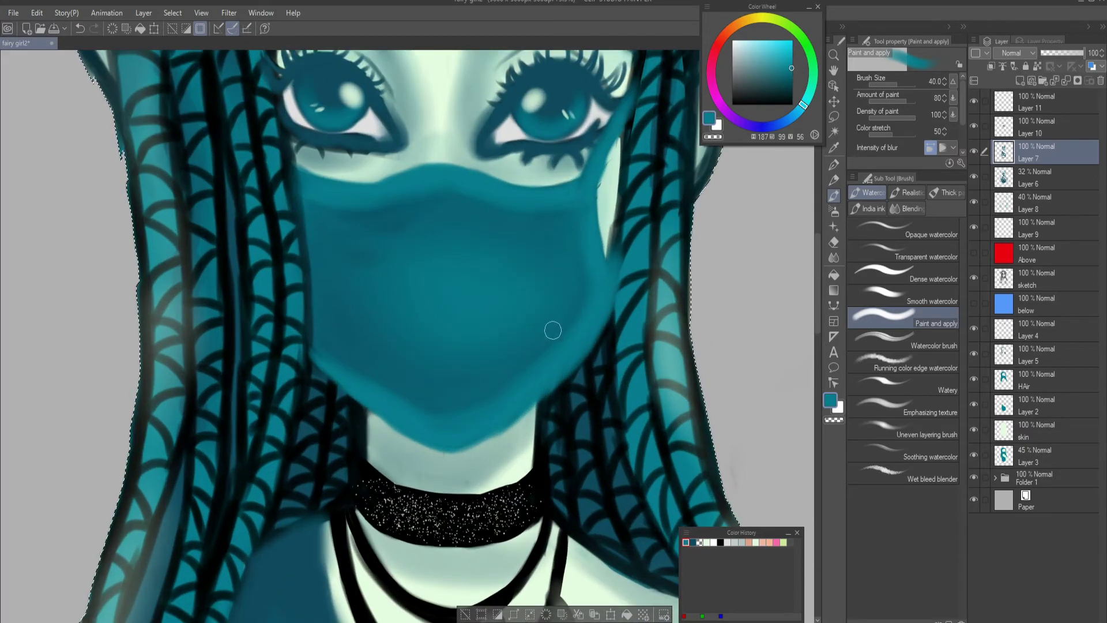
Shade the mask's interior in dark teal at brush size 83.3 and touch up its rim in mid teal at 45.2
click(692, 541)
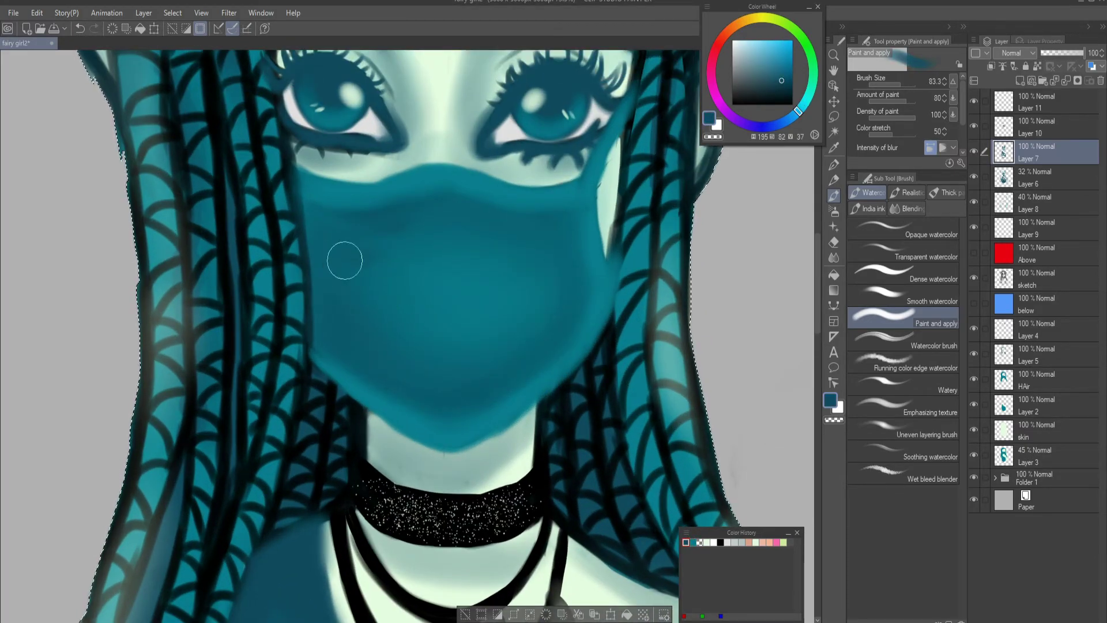
alt+click(564, 228)
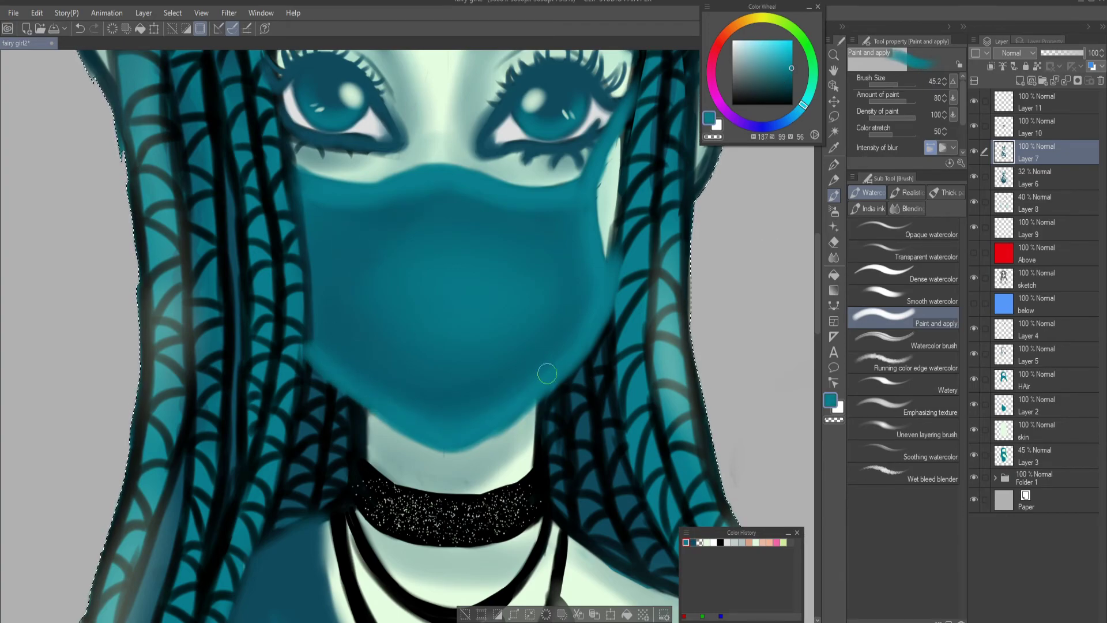
scroll(463, 439, down, 3)
alt+click(382, 400)
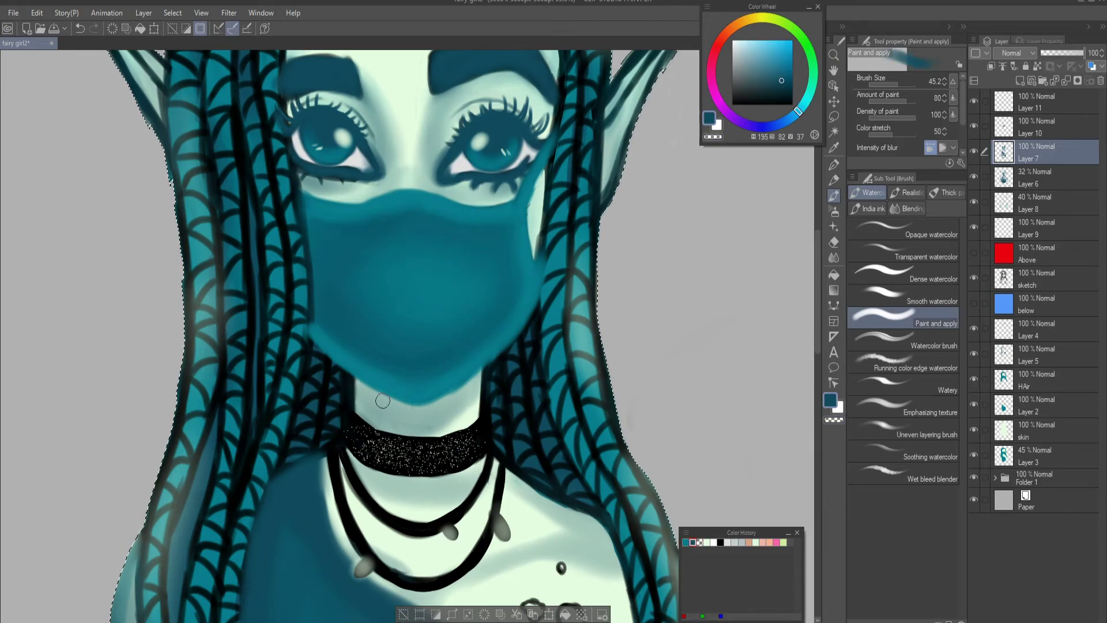
Fill the forehead spots in pale blue on Layer 7 with the Paint and apply brush at size 11.8
scroll(382, 400, down, 3)
scroll(536, 319, up, 2)
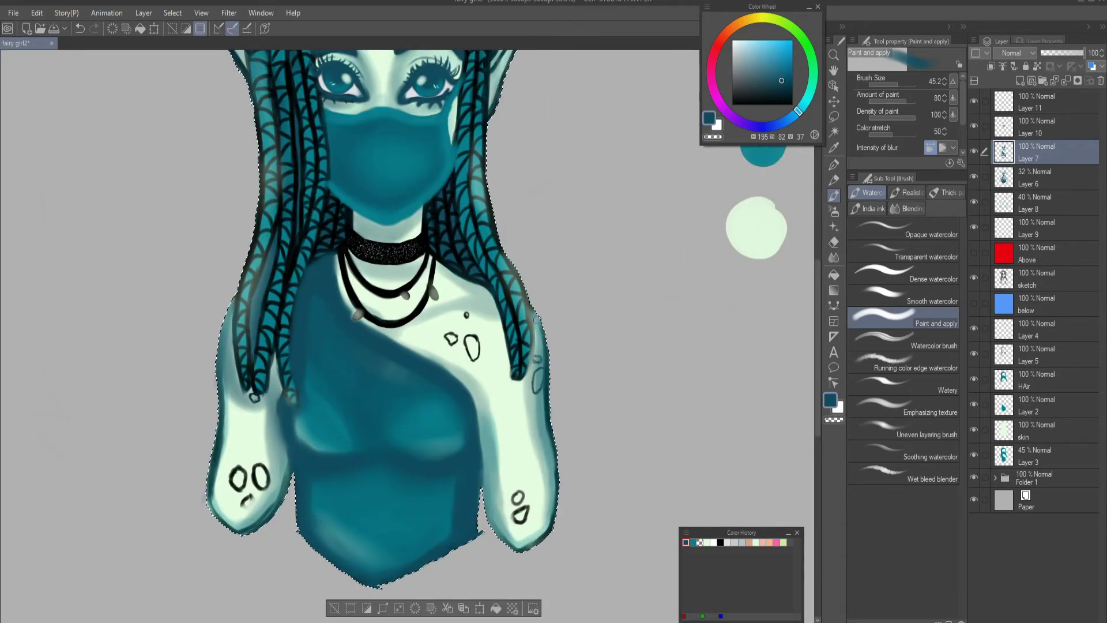
scroll(575, 496, down, 3)
scroll(396, 401, up, 2)
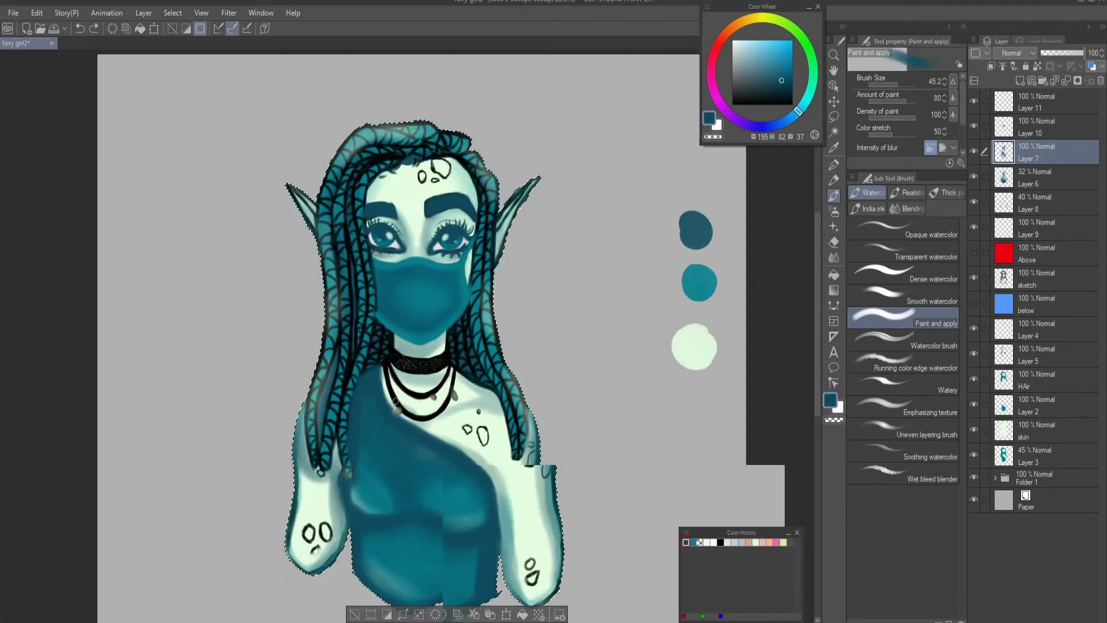
scroll(395, 401, down, 3)
scroll(403, 323, up, 2)
alt+click(500, 272)
key(ctrl+z)
scroll(500, 272, up, 1)
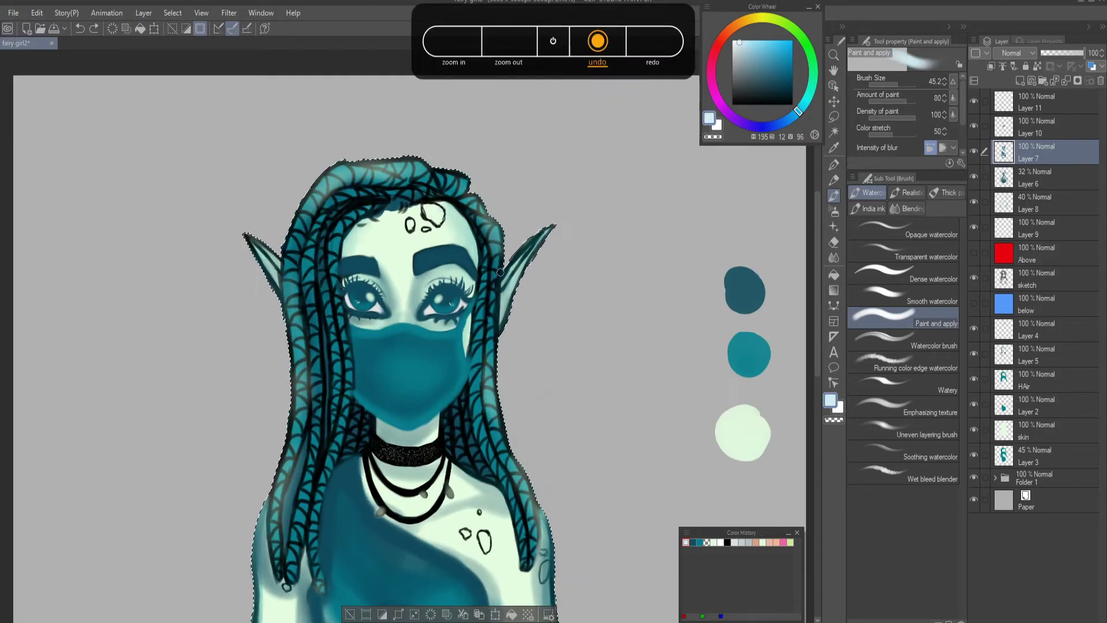
scroll(412, 223, up, 2)
mouse_move(373, 228)
mouse_down()
mouse_move(373, 254)
mouse_move(415, 250)
mouse_up()
key(ctrl+z)
click(888, 85)
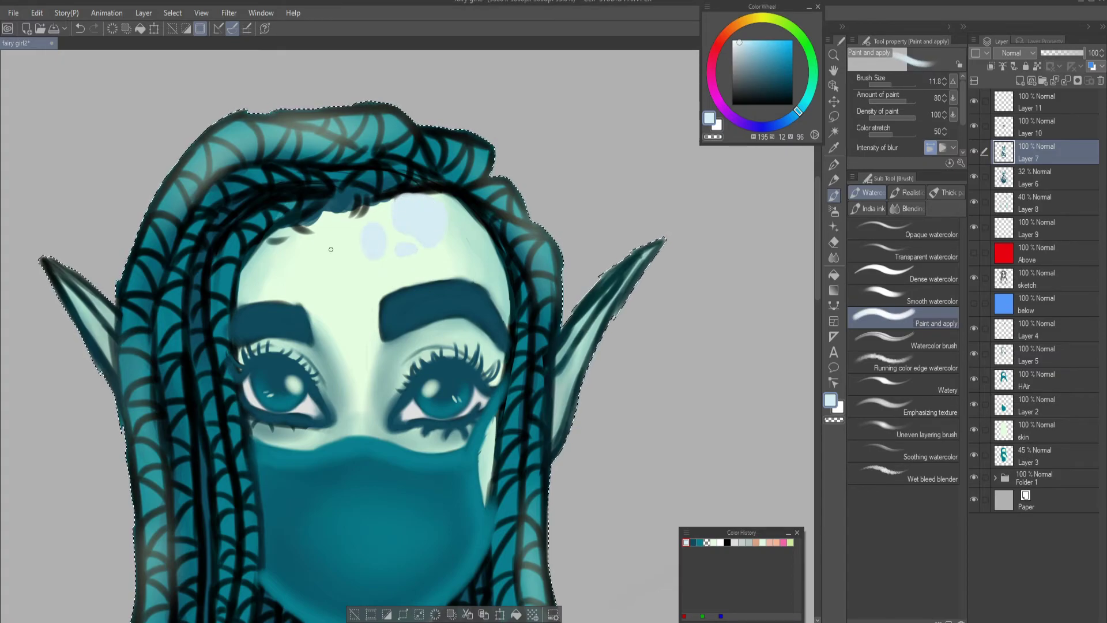
Fill the spots on the bare shoulder and outer upper arm in pale grey with the Paint and apply brush at size 31.3
scroll(331, 249, down, 3)
scroll(330, 249, up, 2)
scroll(403, 404, down, 2)
scroll(479, 444, up, 3)
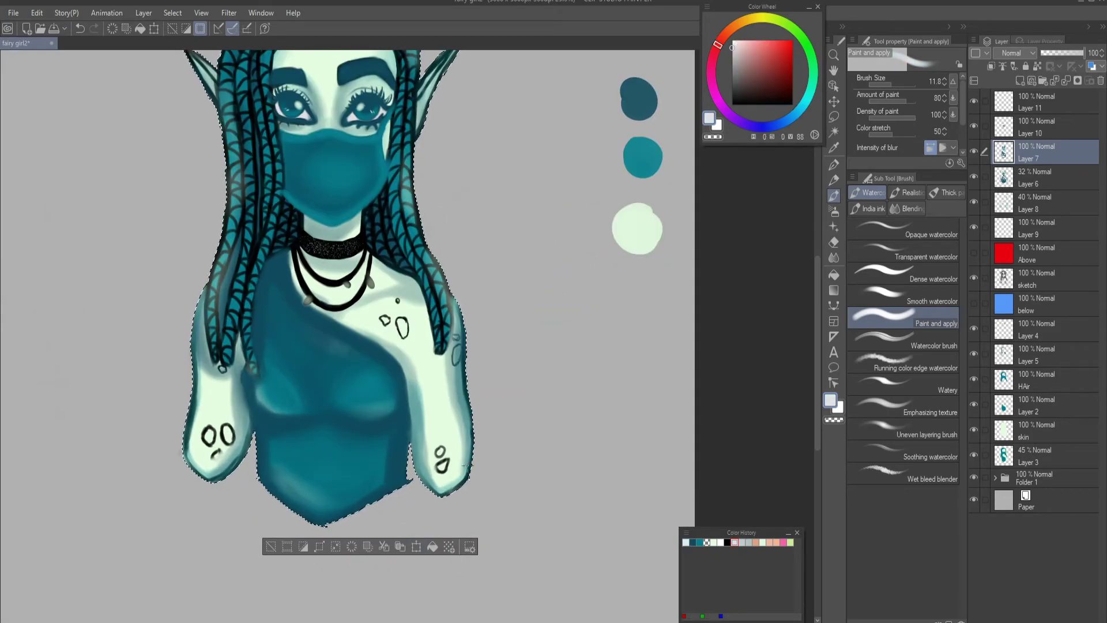
scroll(406, 332, up, 3)
mouse_move(385, 324)
mouse_down()
mouse_move(402, 312)
mouse_move(399, 345)
mouse_up()
drag(352, 304, 363, 321)
drag(509, 363, 493, 379)
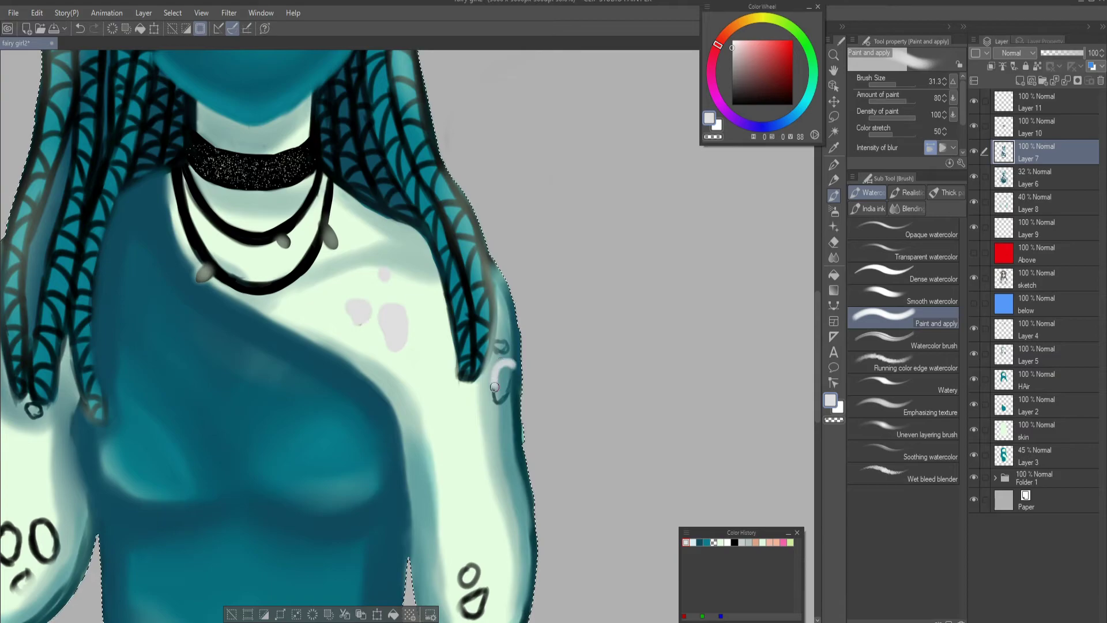
Undo the paint on the outer upper arm's spots and fill the spots on the same arm's forearm in pale grey
scroll(467, 457, down, 2)
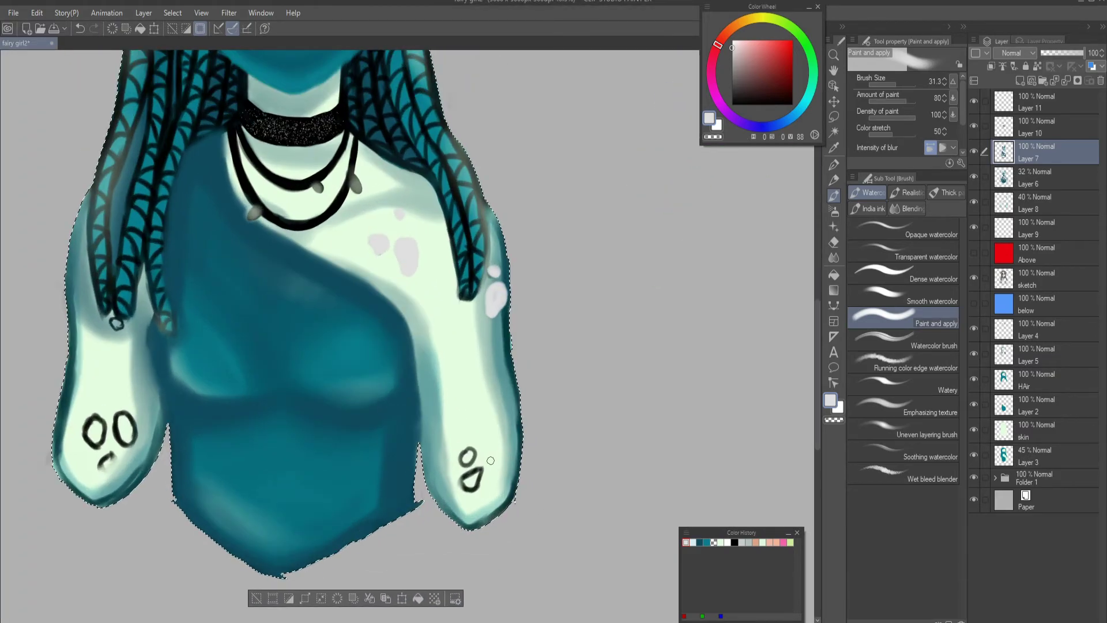
key(ctrl+z)
mouse_move(467, 456)
mouse_down()
mouse_move(466, 487)
mouse_move(468, 455)
mouse_up()
Add a new layer directly above the Above layer and fill the other forearm's spots in pale grey
click(1038, 254)
click(1019, 81)
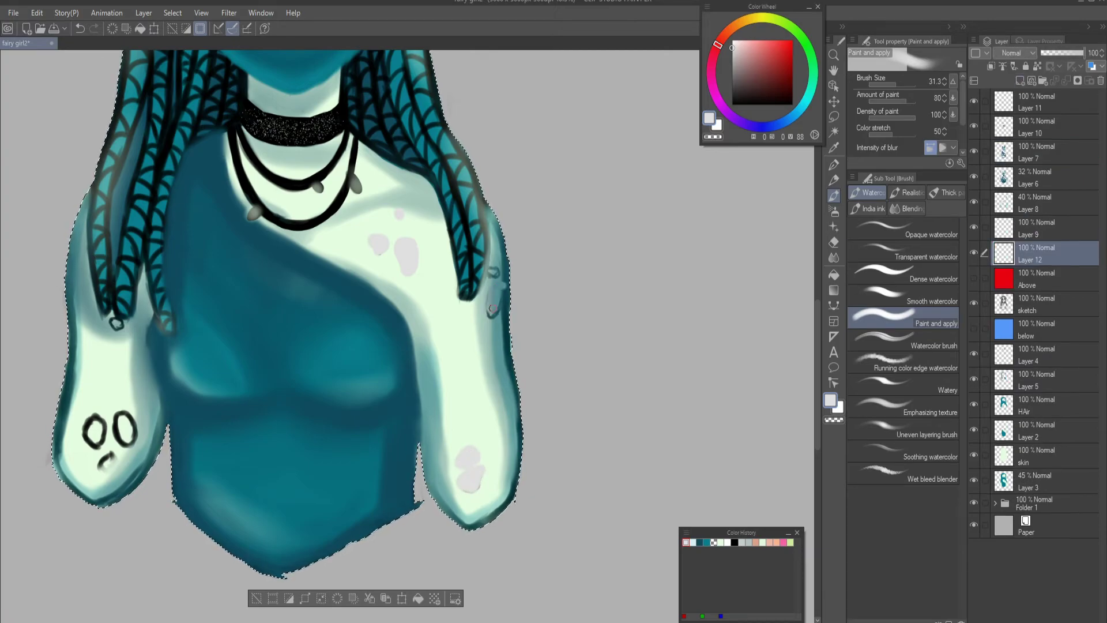
mouse_move(124, 441)
mouse_down()
mouse_move(123, 412)
mouse_move(115, 422)
mouse_move(132, 425)
mouse_move(117, 437)
mouse_move(131, 430)
mouse_move(85, 425)
mouse_move(111, 465)
mouse_move(97, 438)
mouse_up()
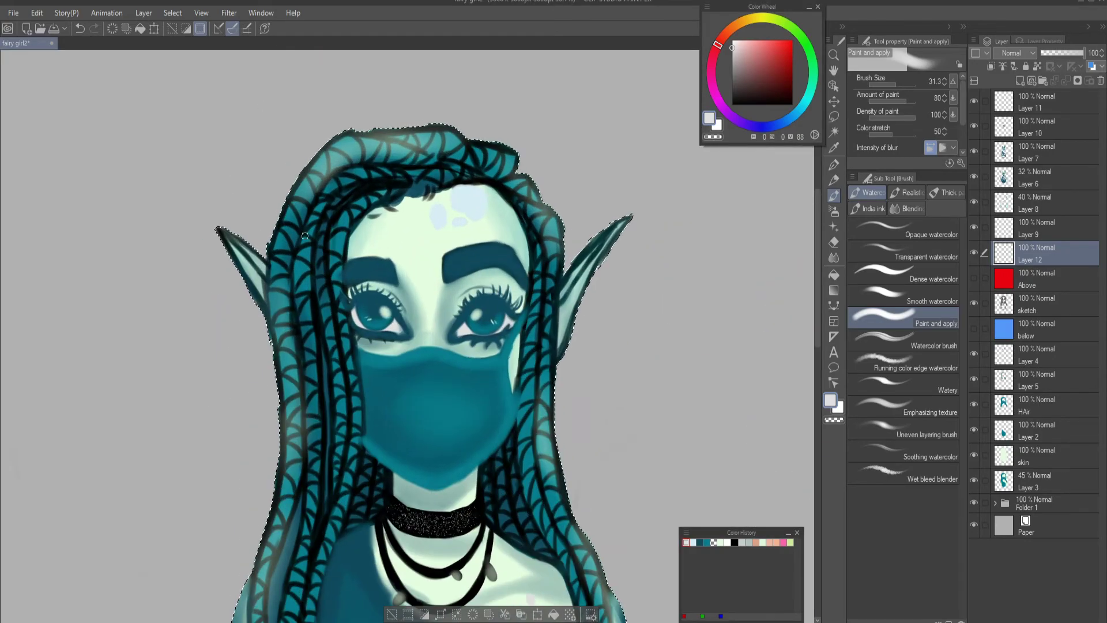
Repaint the forehead spots in pale grey on Layer 7 with the Paint and apply brush at size 21.7
click(1032, 152)
scroll(464, 190, up, 3)
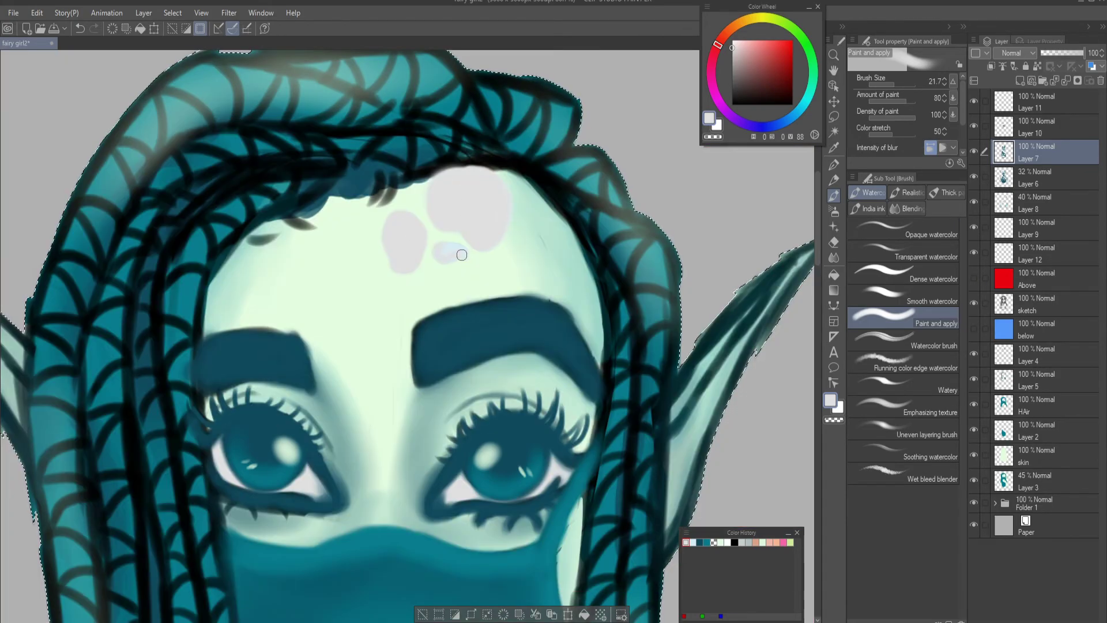
key(ctrl+0)
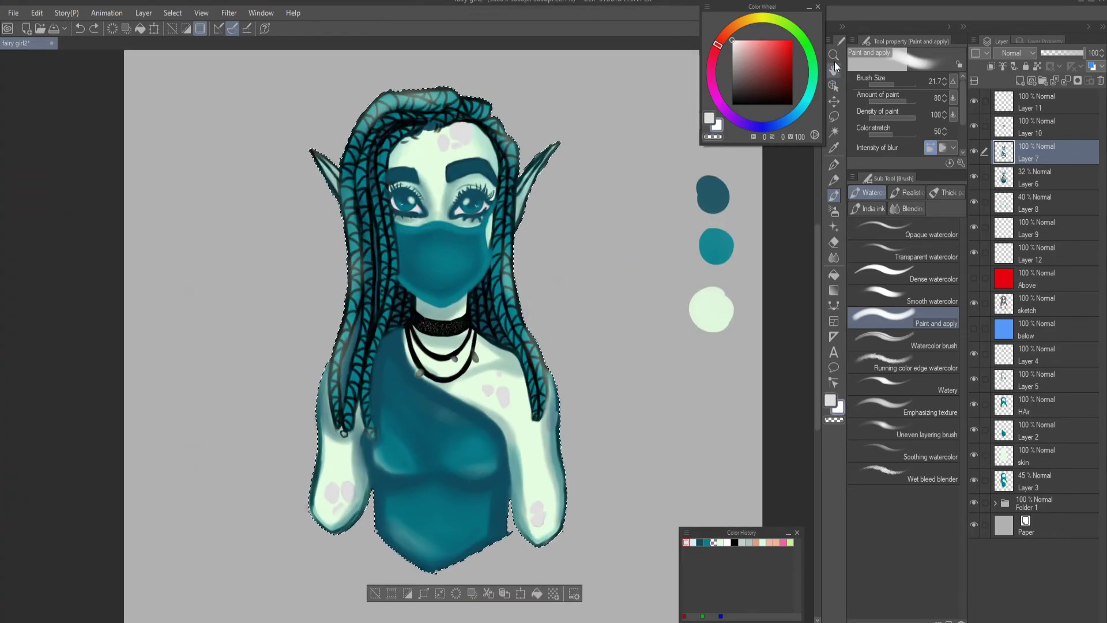
Switch to the Smooth watercolor brush and adjust its size to 11.8 for small highlights
click(922, 254)
click(931, 298)
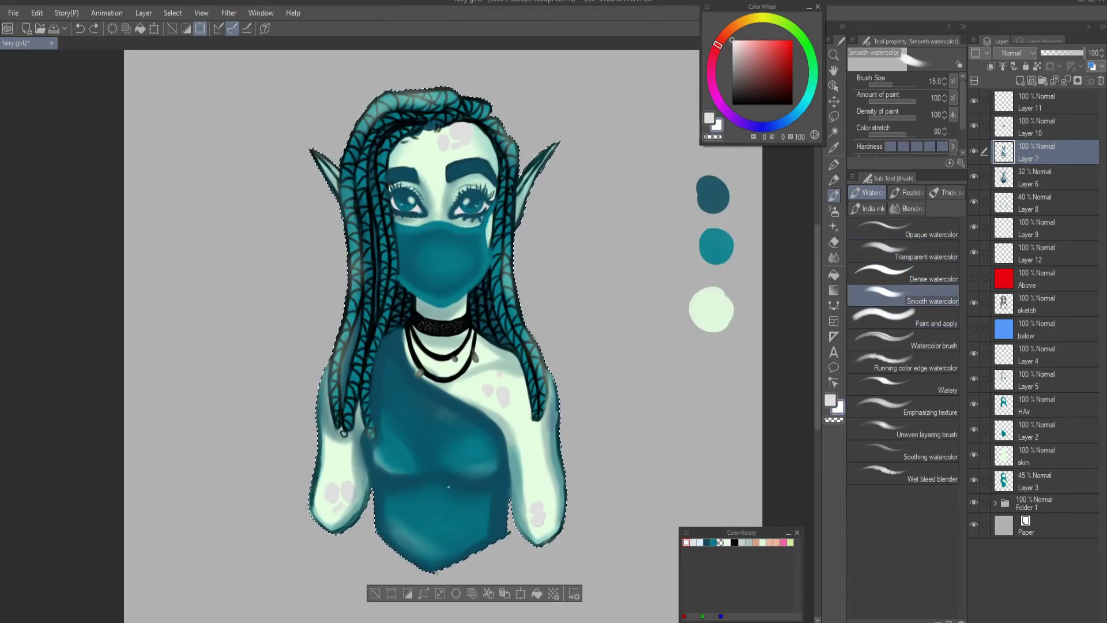
scroll(395, 249, up, 2)
scroll(394, 249, up, 1)
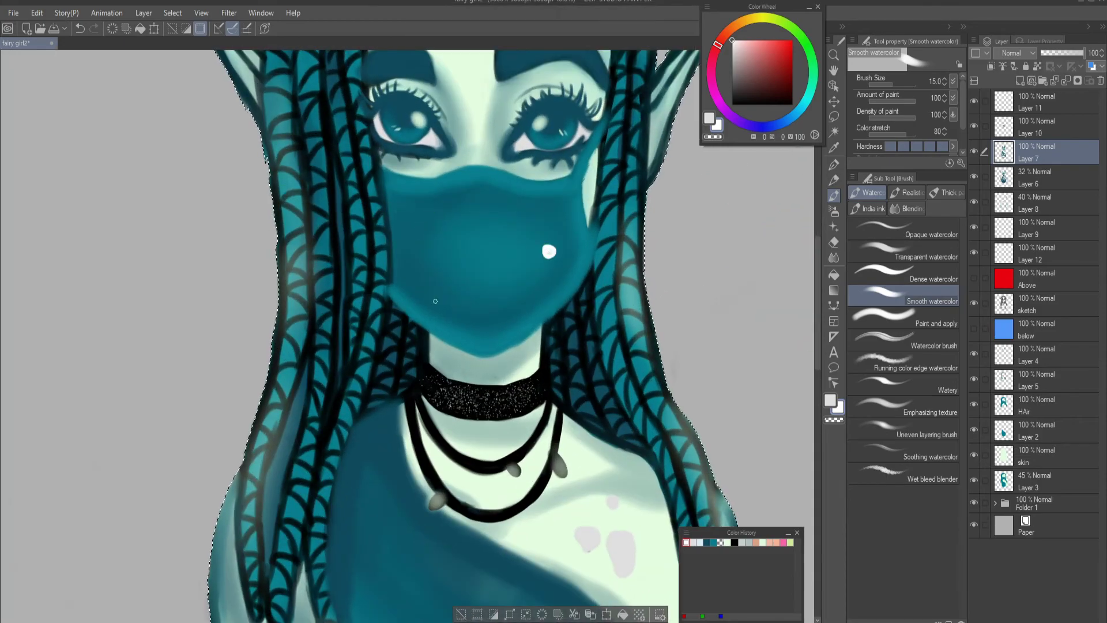
scroll(421, 245, down, 4)
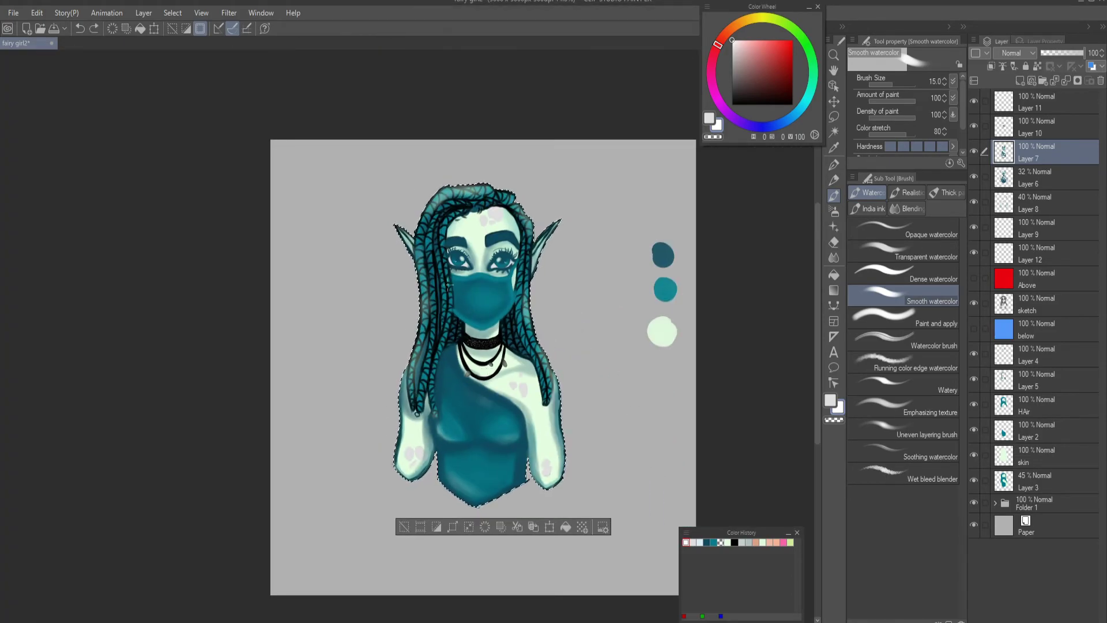
scroll(622, 256, up, 3)
key(bracketleft)
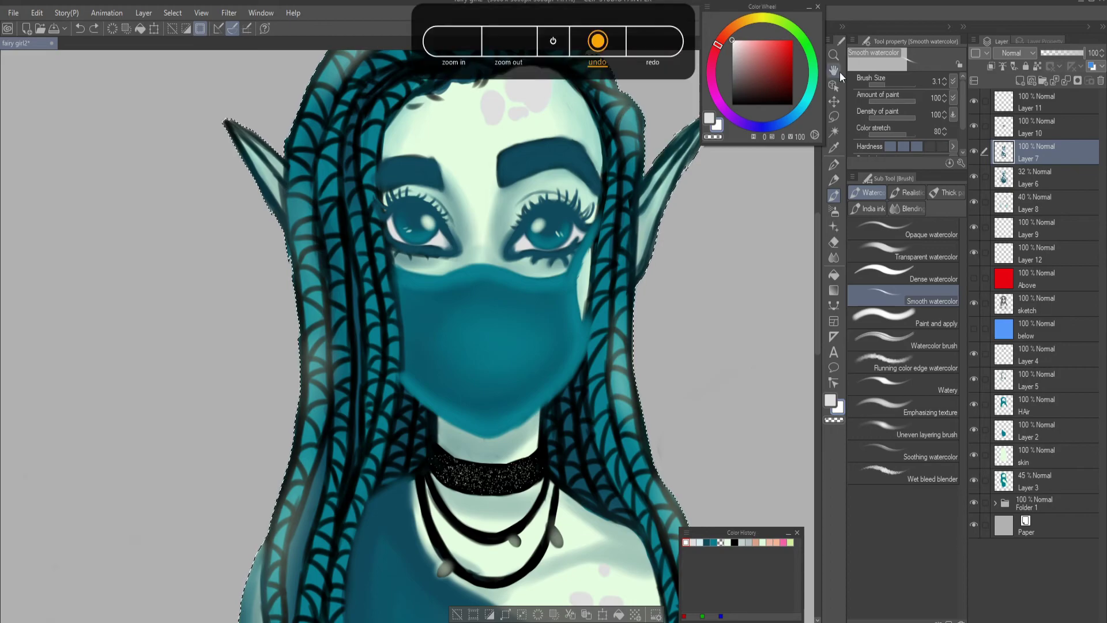
scroll(899, 150, down, 2)
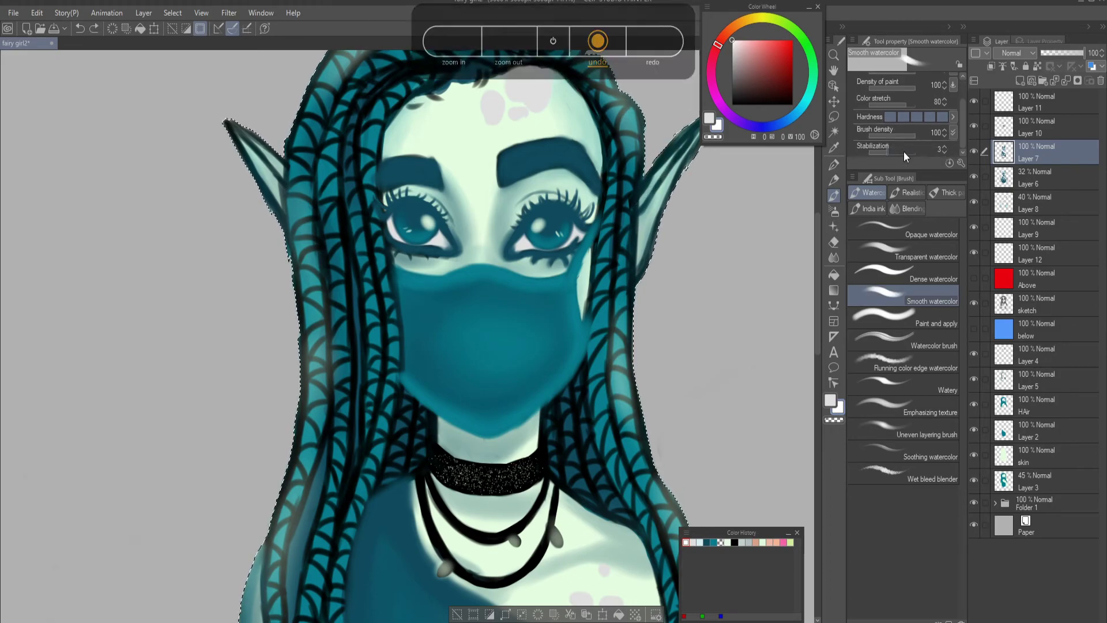
scroll(900, 115, up, 2)
scroll(543, 351, down, 4)
scroll(544, 351, up, 4)
Paint small pale highlights on the outer dreadlocks on Layer 12
ctrl+shift+click(543, 351)
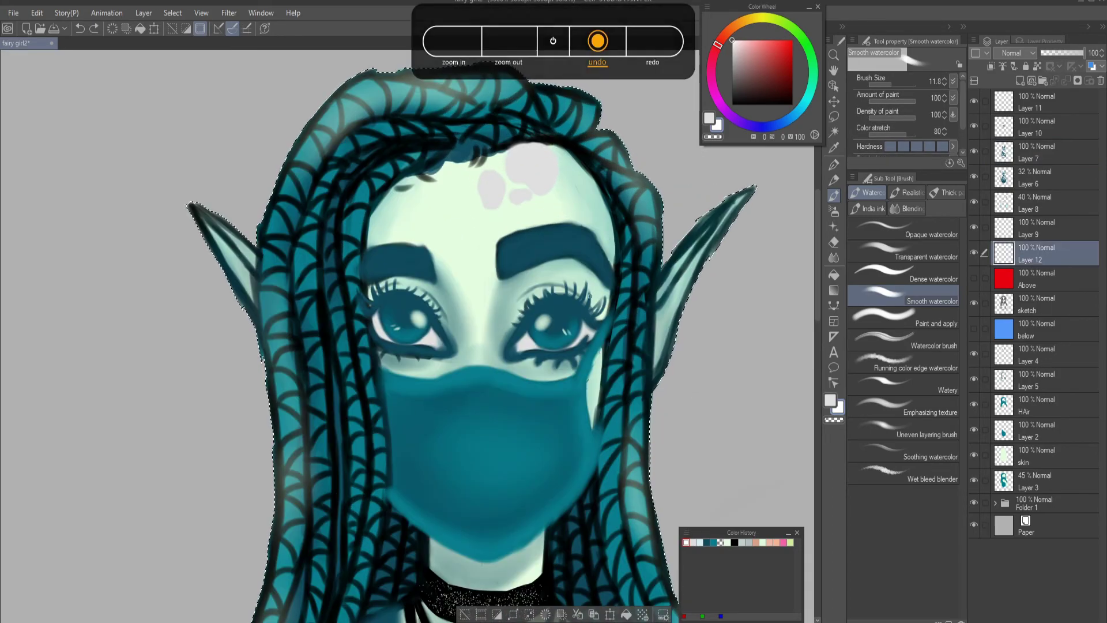
mouse_move(644, 197)
mouse_down()
mouse_move(639, 270)
mouse_move(647, 205)
mouse_up()
drag(305, 154, 309, 149)
scroll(313, 408, down, 3)
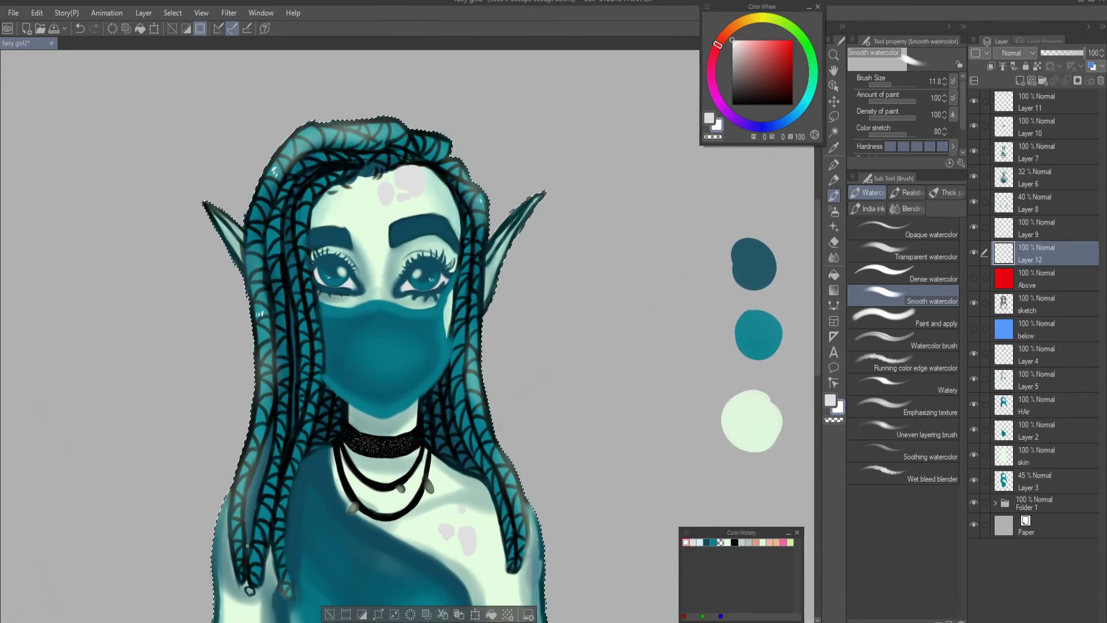
scroll(313, 408, up, 1)
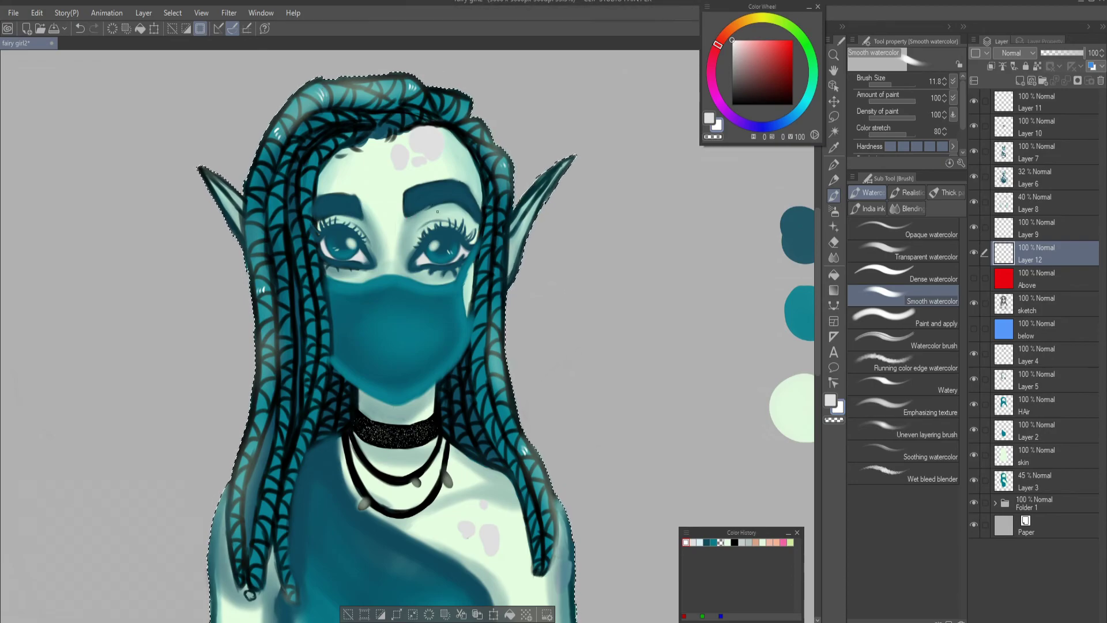
Paint small pale highlights on the mask, adding a new layer above Layer 11 for those along the mask's edges
scroll(490, 191, up, 3)
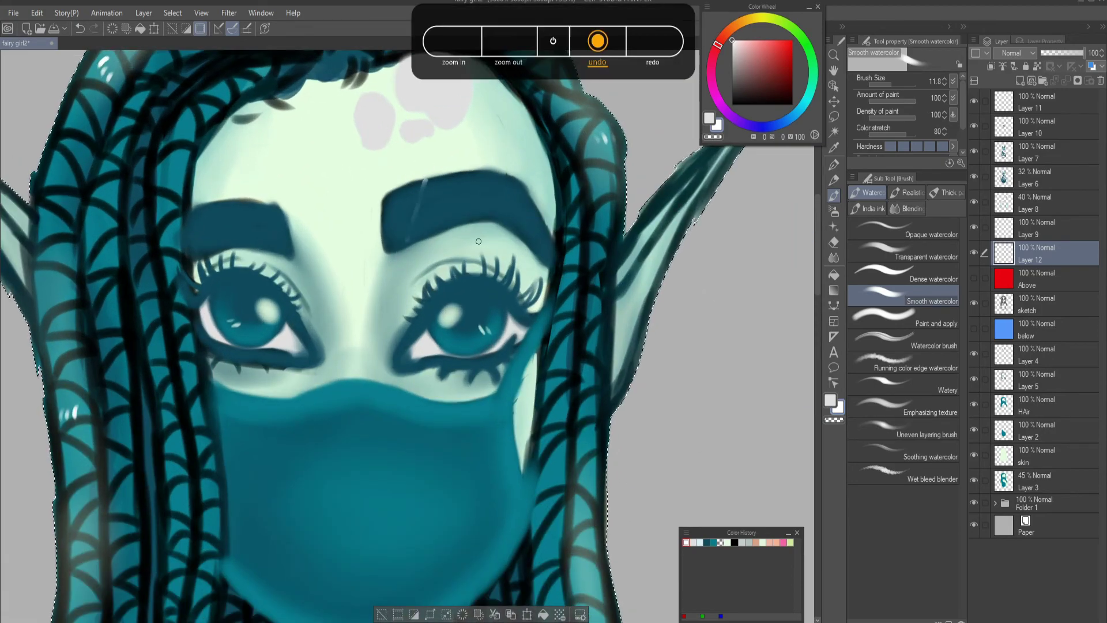
scroll(419, 456, down, 2)
scroll(419, 456, down, 3)
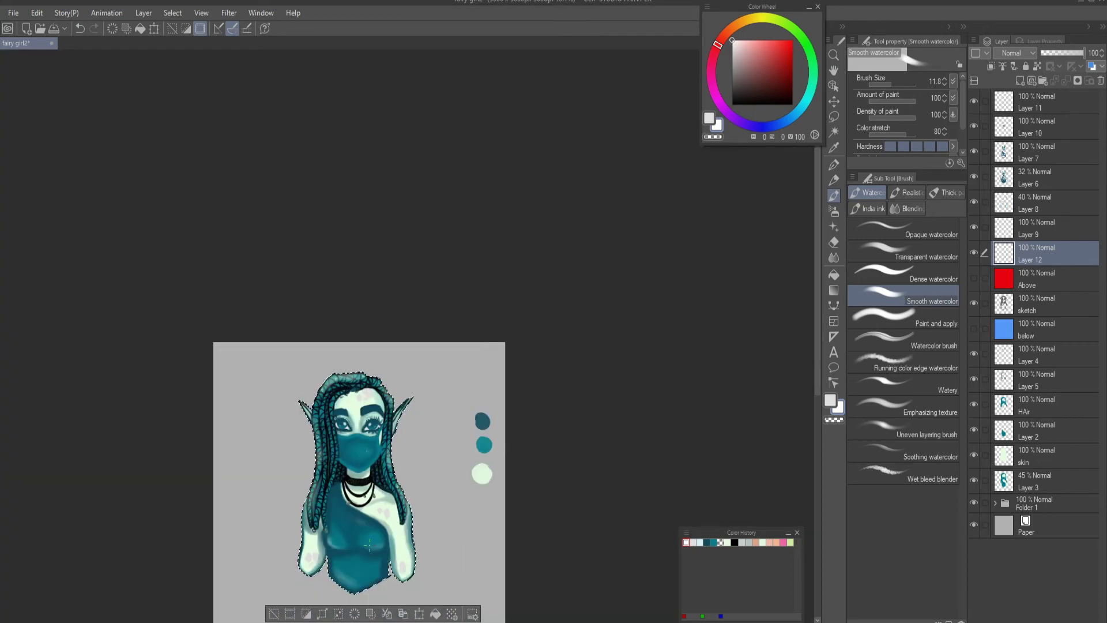
scroll(337, 345, up, 3)
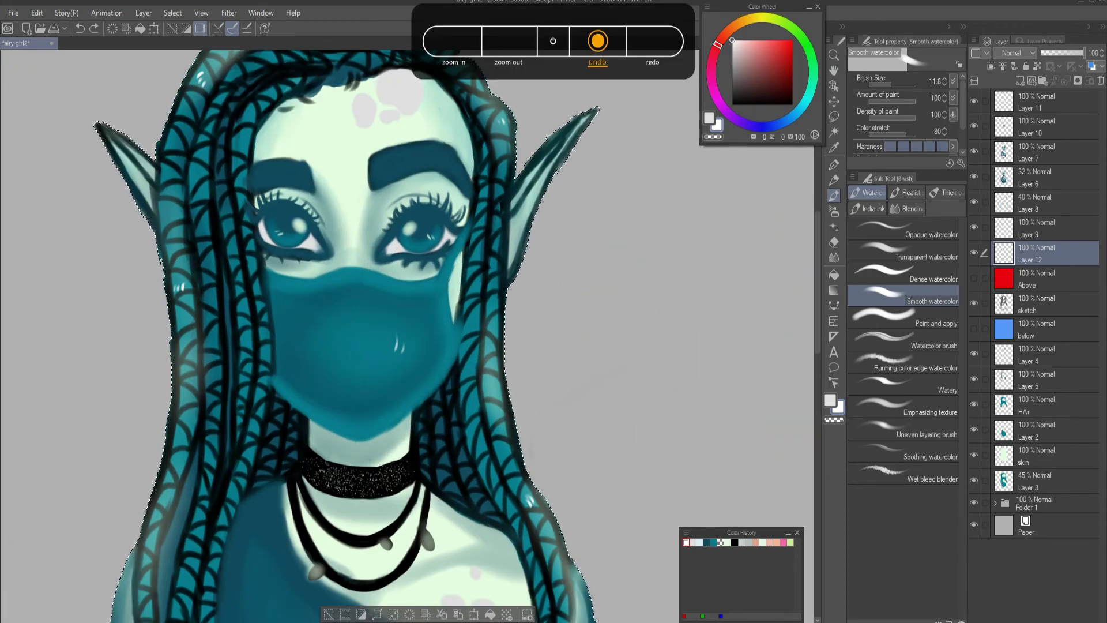
key(ctrl+shift+n)
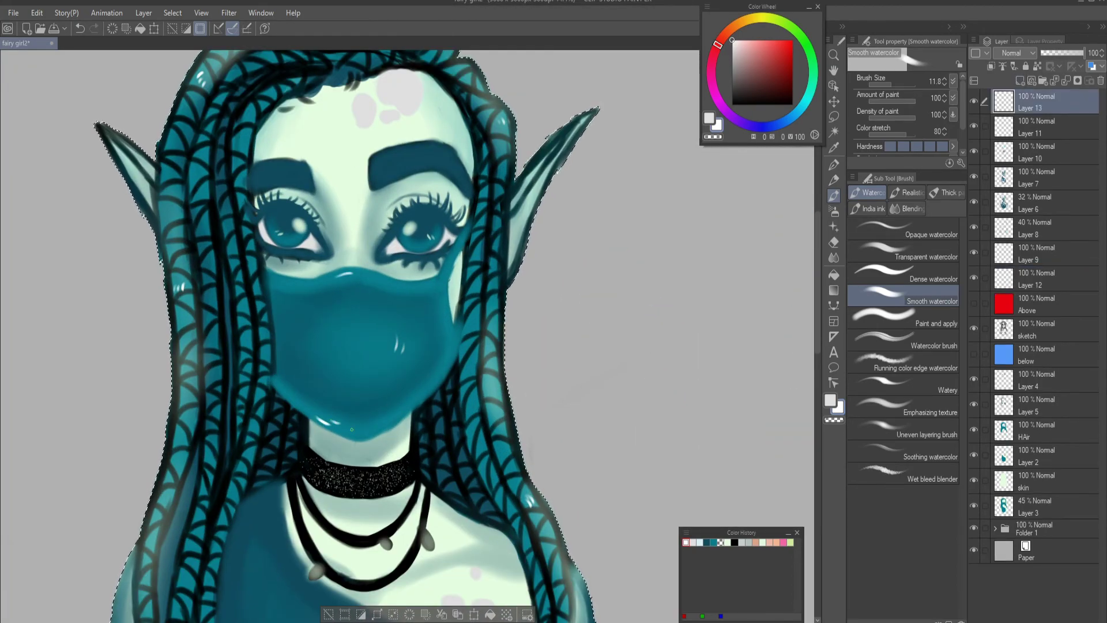
scroll(351, 429, down, 3)
scroll(346, 427, up, 2)
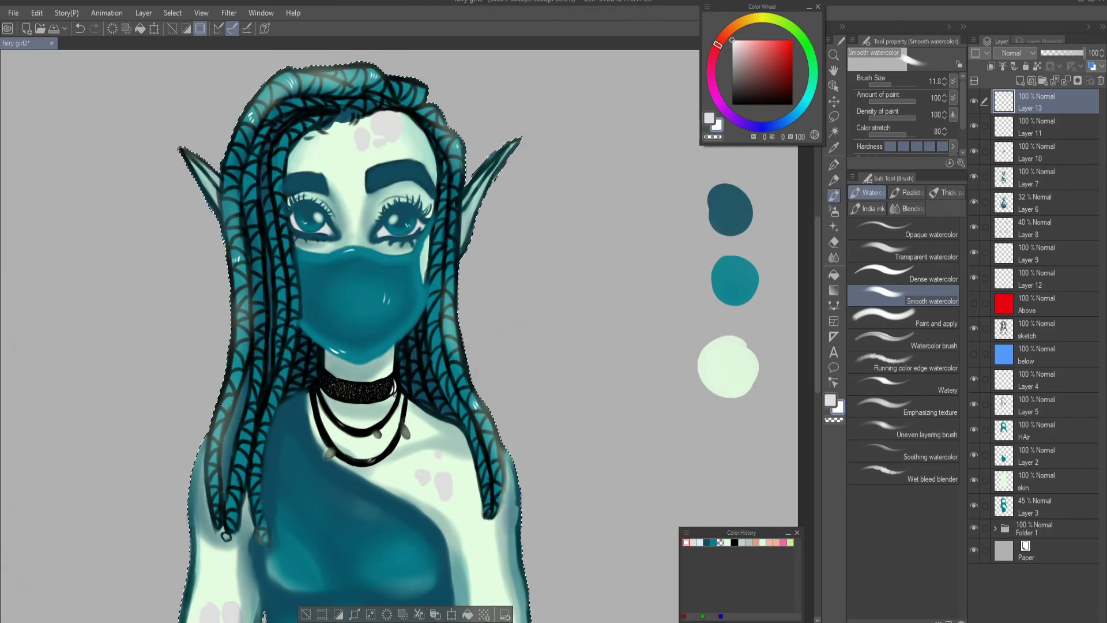
Paint thin pale highlights near the dress's neckline and beneath both chest curves on Layer 13
scroll(367, 462, down, 2)
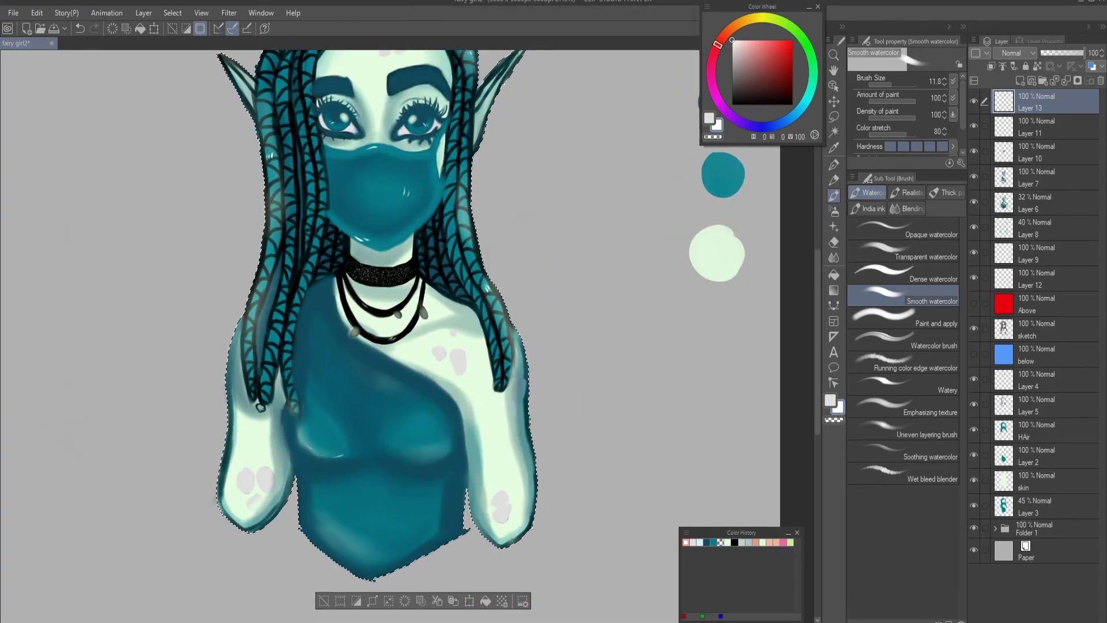
scroll(378, 278, up, 3)
drag(329, 239, 367, 264)
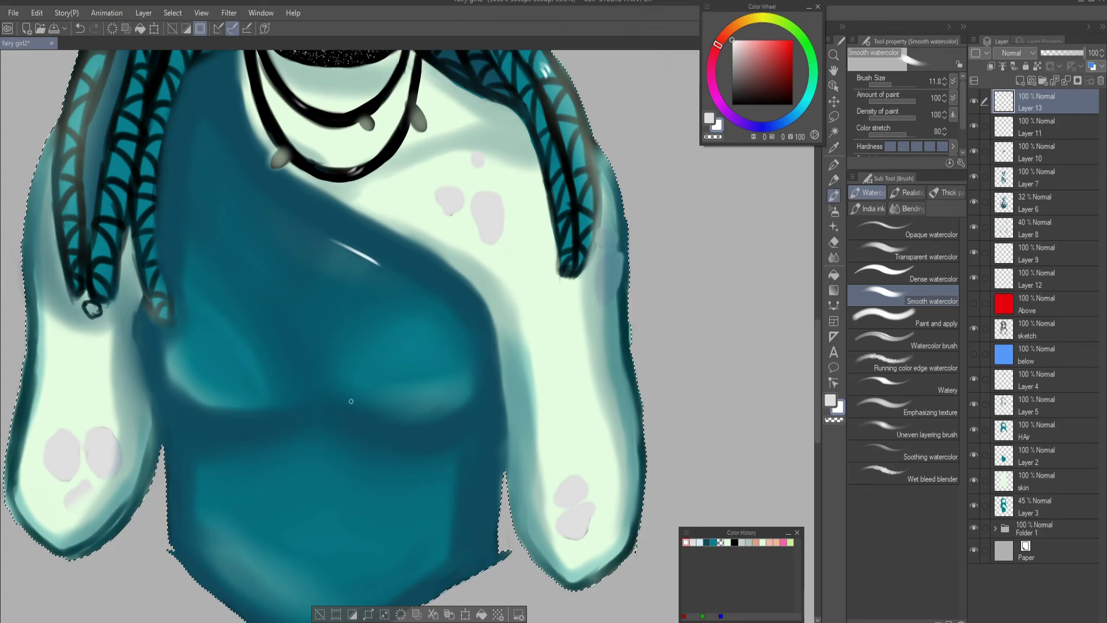
mouse_move(173, 382)
mouse_down()
mouse_move(198, 401)
mouse_move(255, 402)
mouse_up()
scroll(259, 404, down, 3)
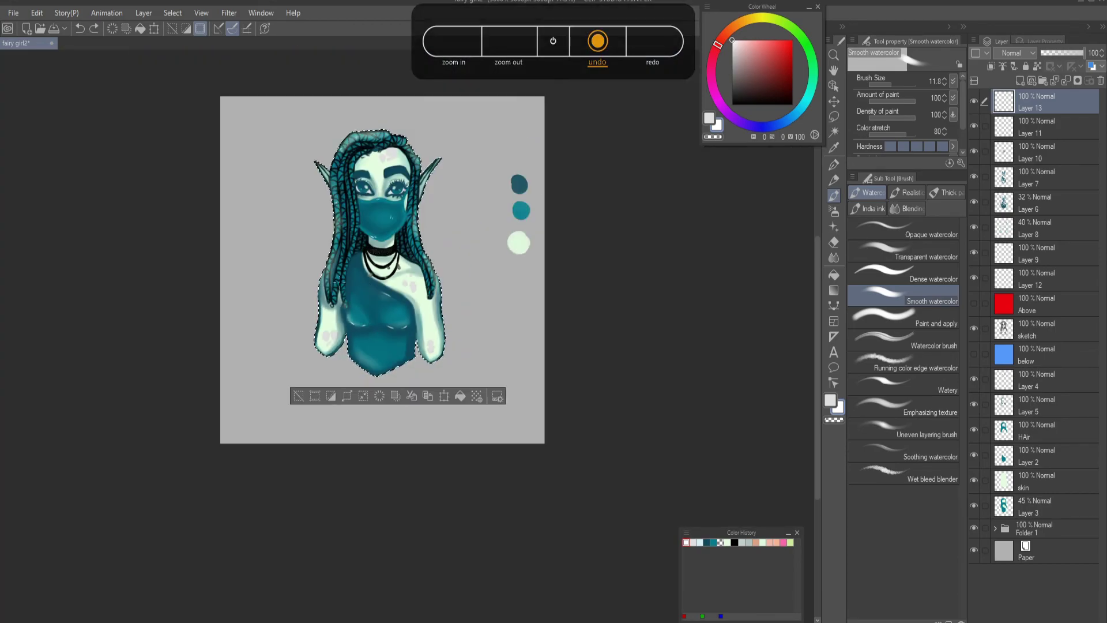
scroll(406, 342, up, 4)
drag(490, 413, 529, 415)
key(ctrl+z)
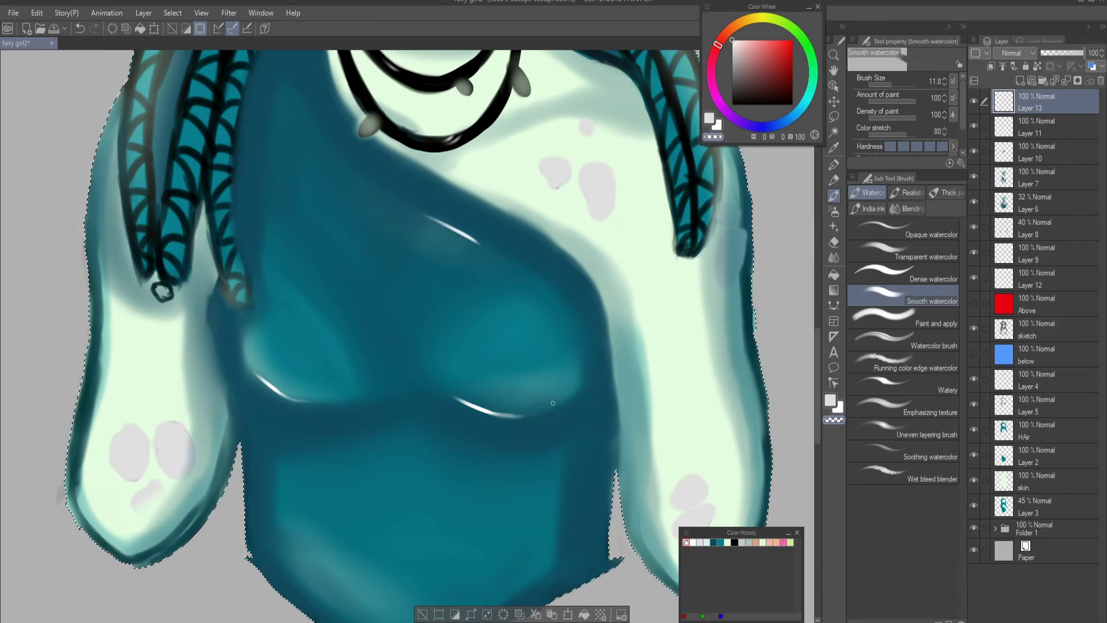
Increase the Smooth watercolor brush size to 24.5 and add soft highlights along the dress's waist and chest sides
key(bracketright)
key(bracketright)
key(bracketright)
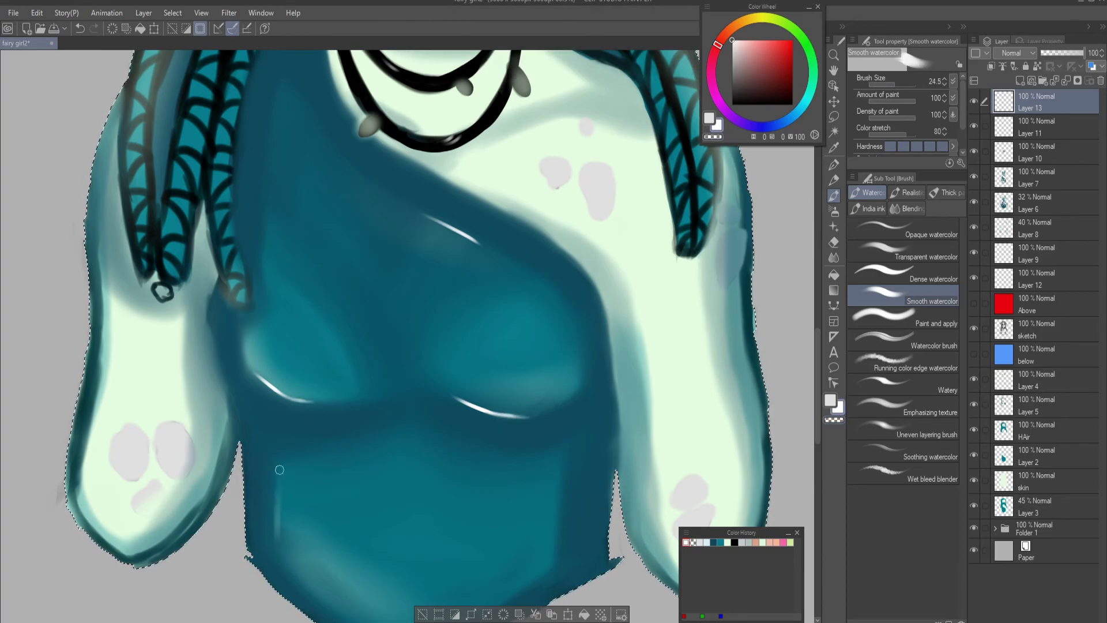
scroll(605, 296, down, 6)
scroll(663, 144, up, 3)
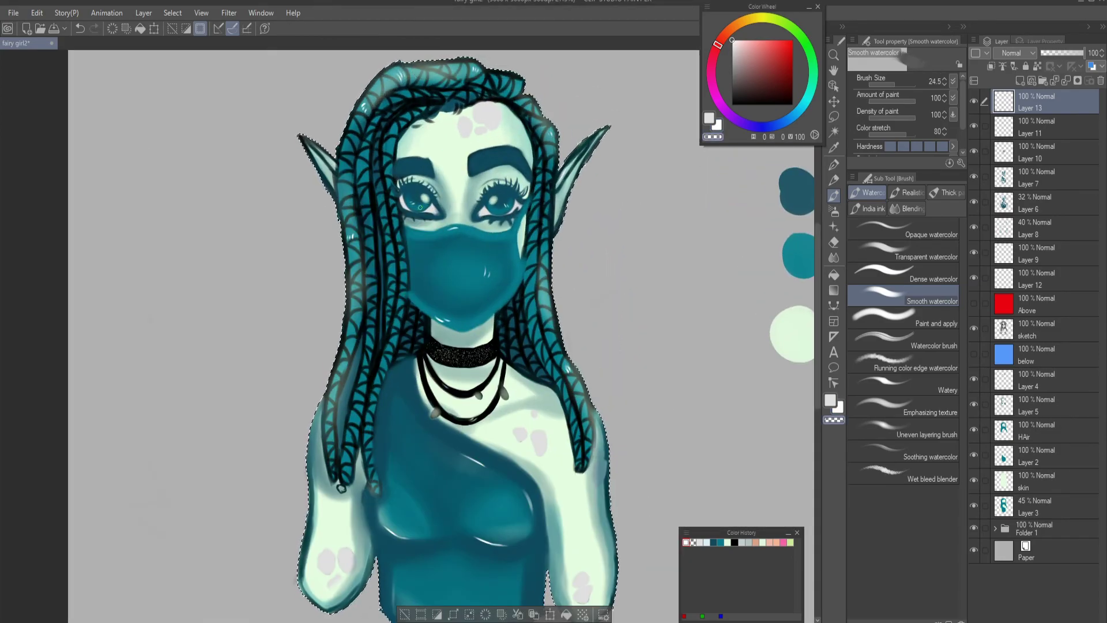
scroll(381, 182, down, 2)
scroll(421, 346, down, 2)
scroll(421, 346, up, 5)
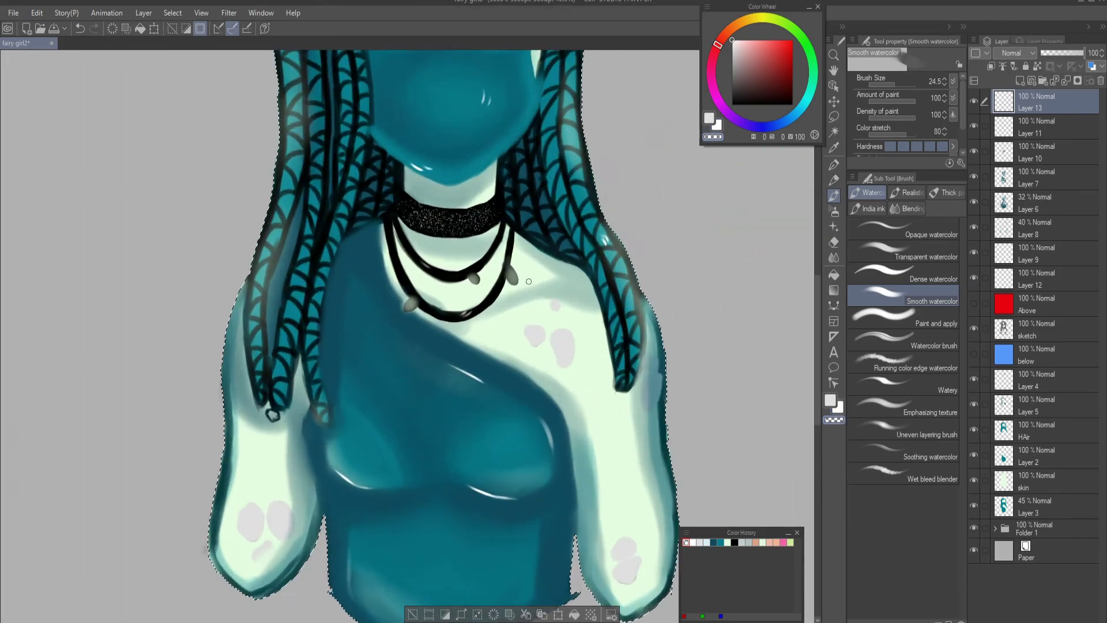
Move Layer 11 above Layer 13 in the layer stack
scroll(403, 311, down, 4)
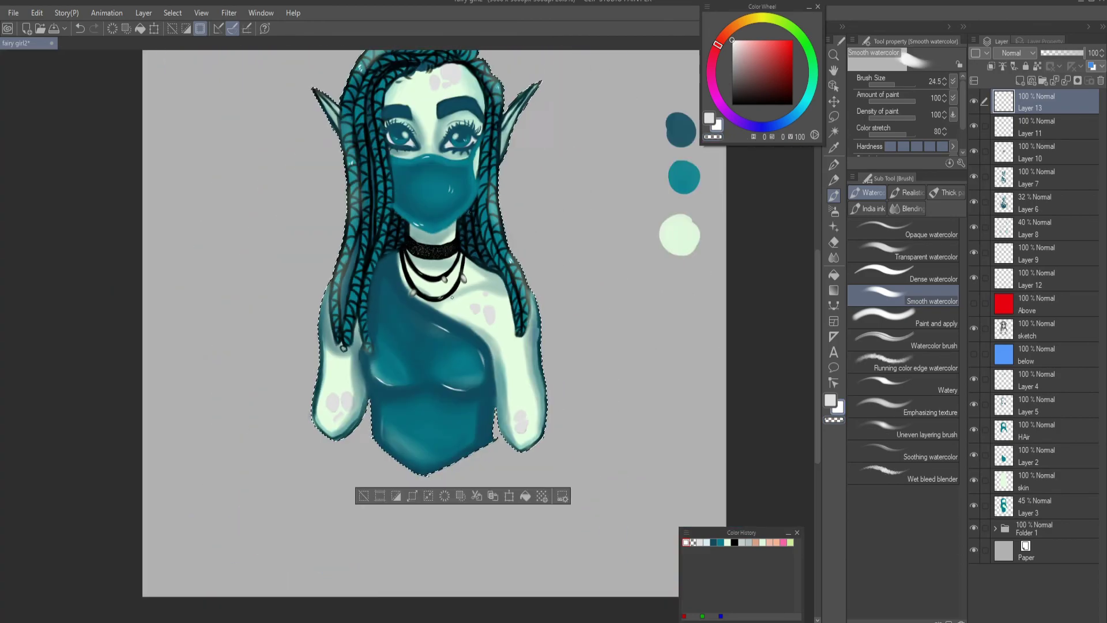
scroll(403, 311, up, 2)
scroll(404, 311, down, 5)
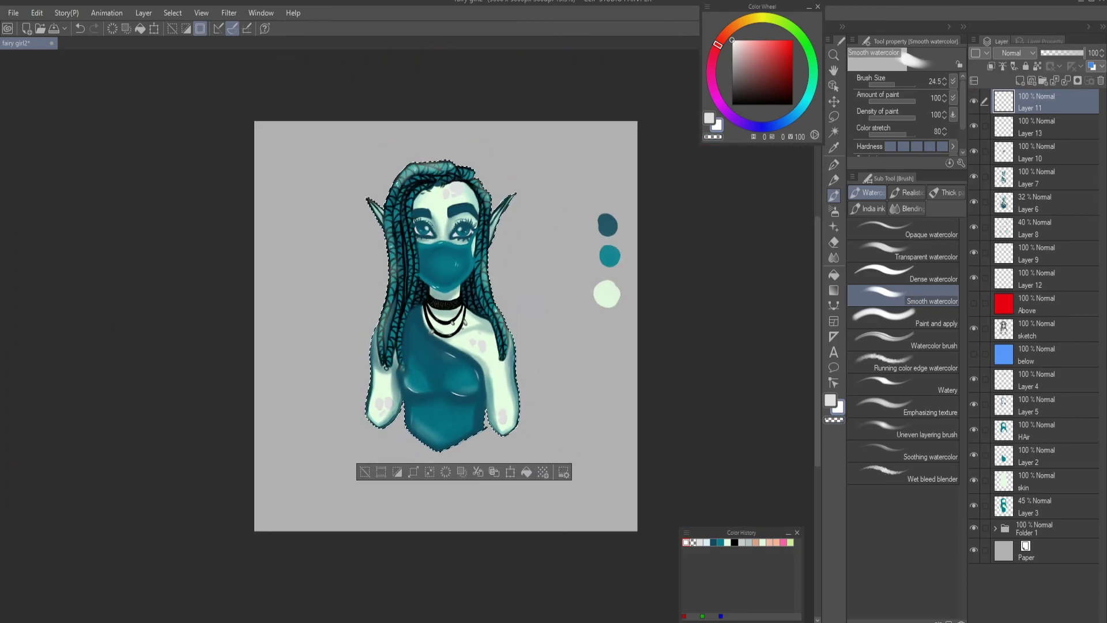
Change the Paper layer's colour to white
click(1006, 554)
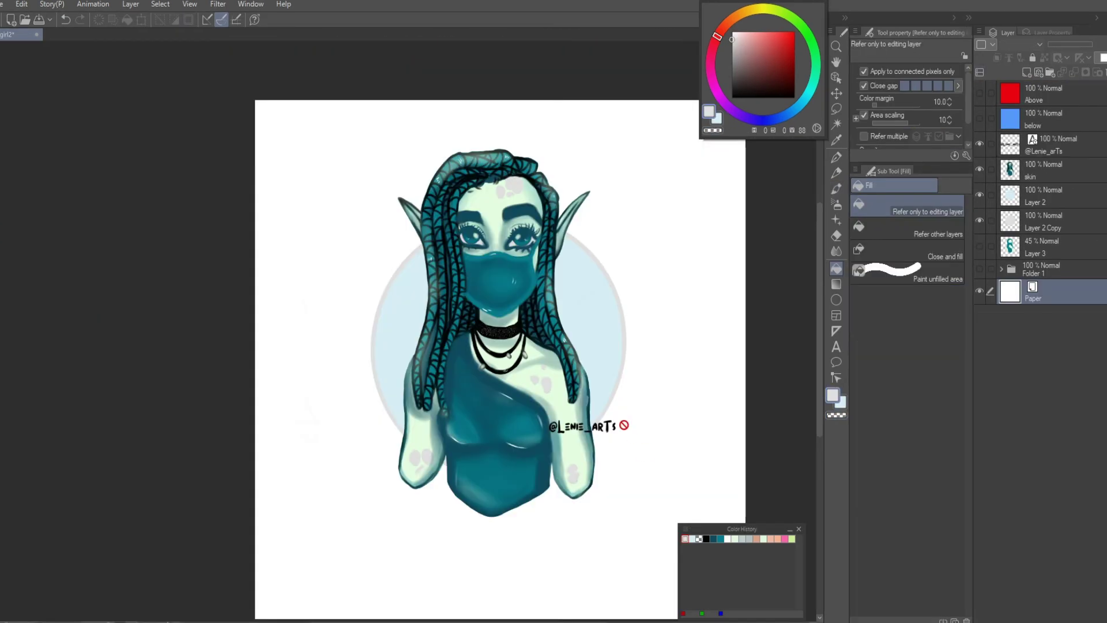
scroll(556, 425, down, 2)
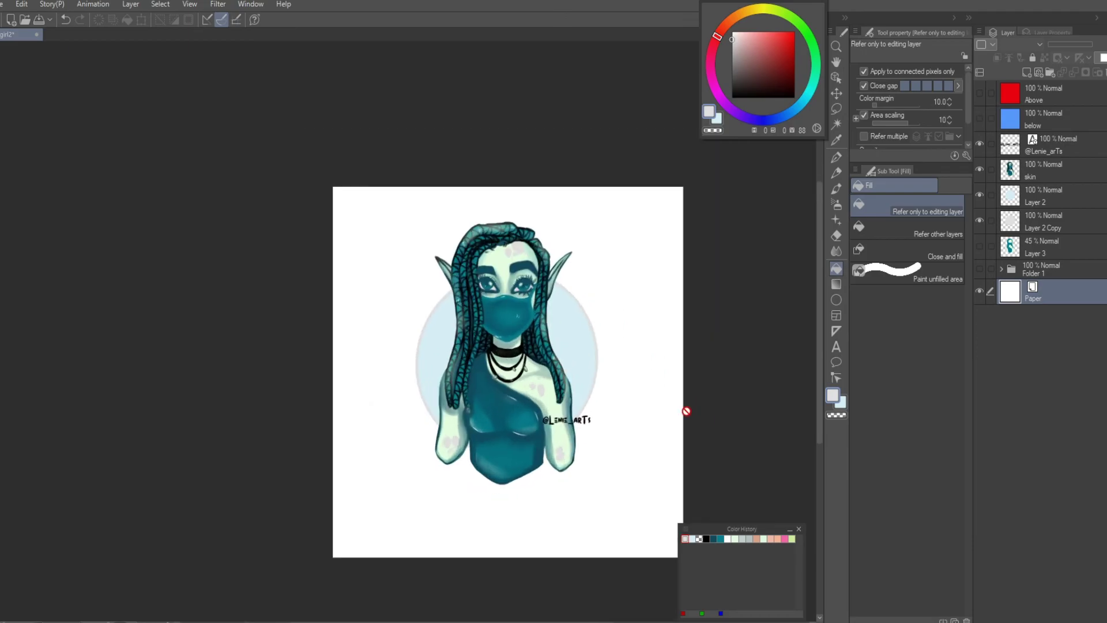
scroll(632, 425, up, 3)
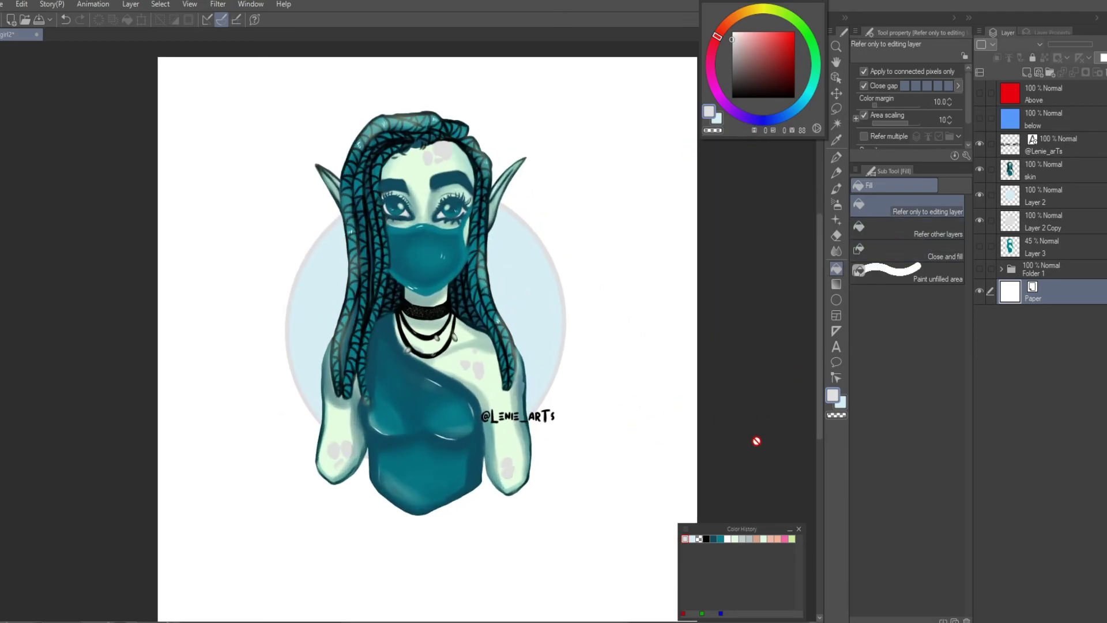
Try teal on the background circle's border on Layer 2 Copy and refill the border in pale green
click(720, 538)
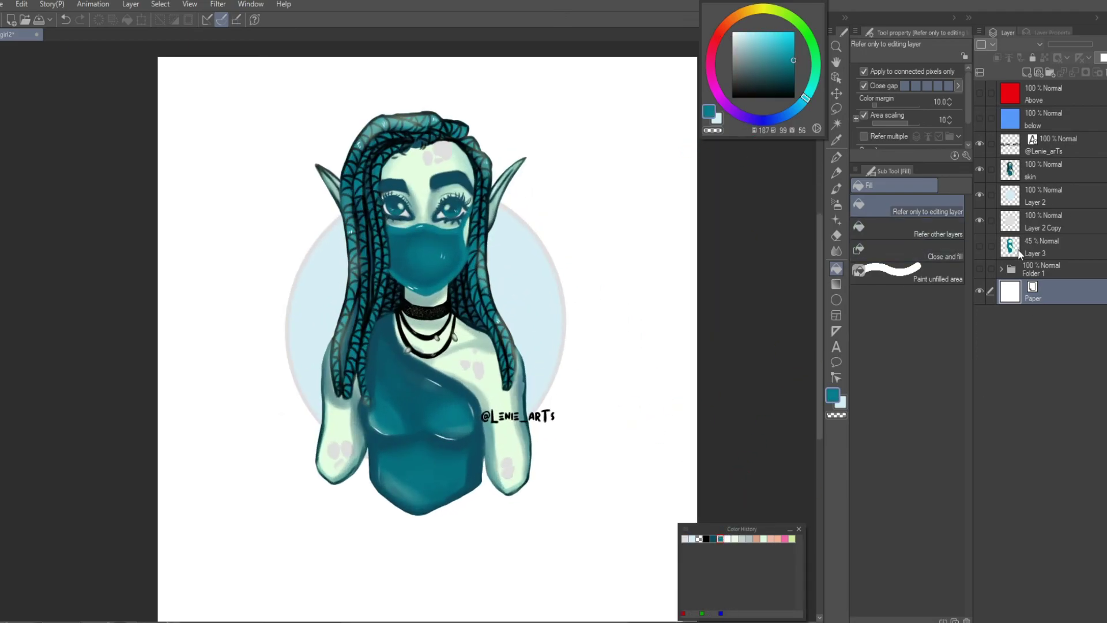
click(1034, 226)
click(530, 298)
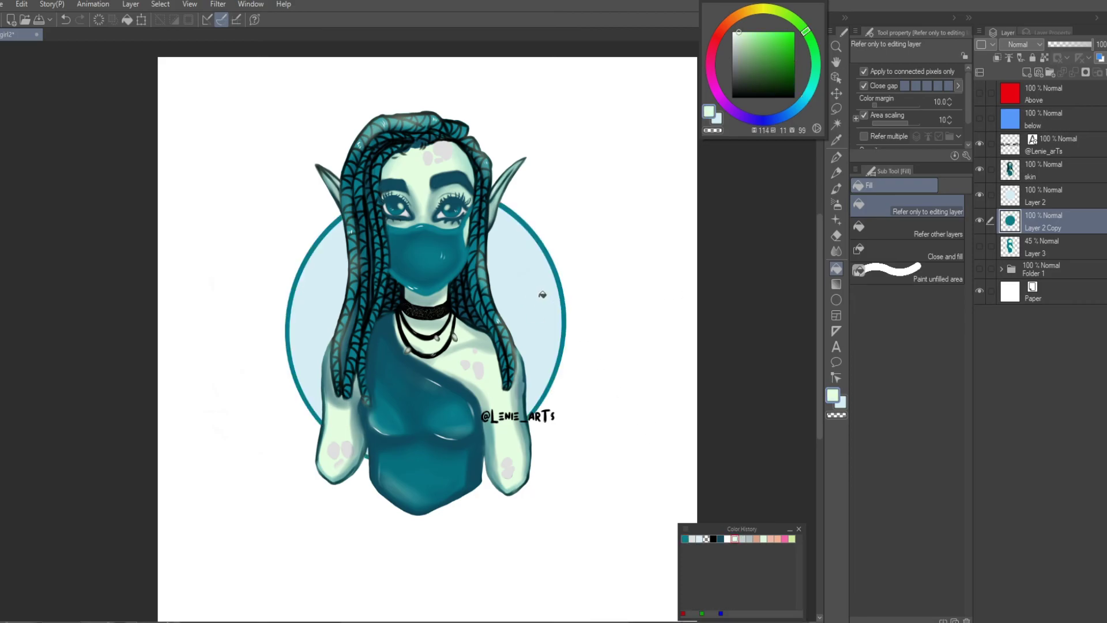
click(541, 294)
scroll(611, 315, down, 2)
scroll(614, 318, up, 3)
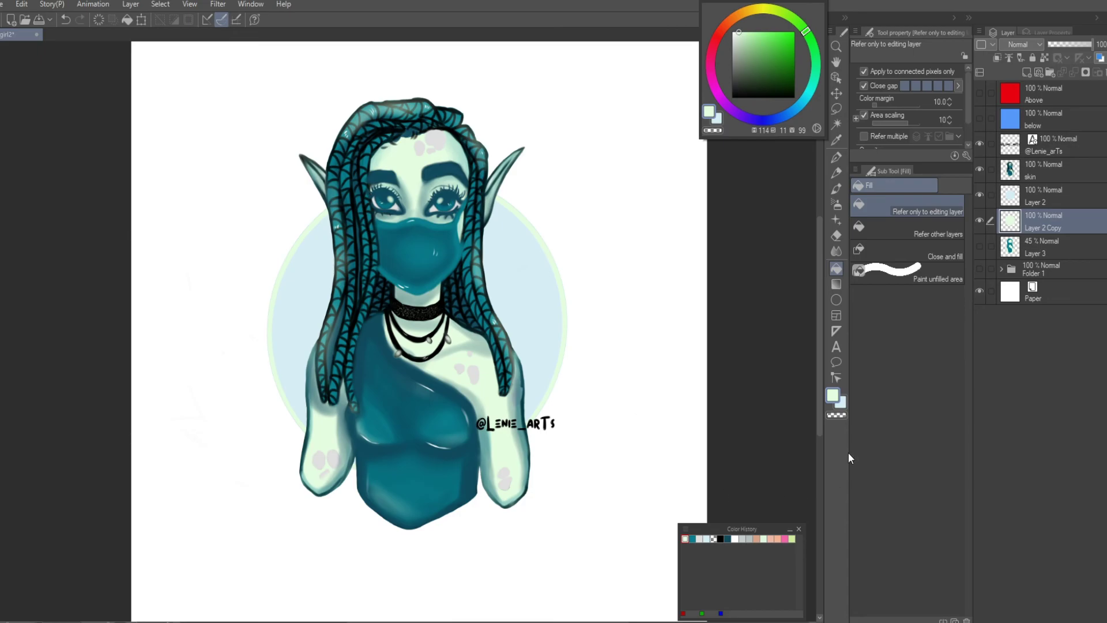
Choose the G-pen, add a new layer above the signature text layer, and hide all the artwork layers beneath it
click(837, 158)
scroll(728, 259, down, 2)
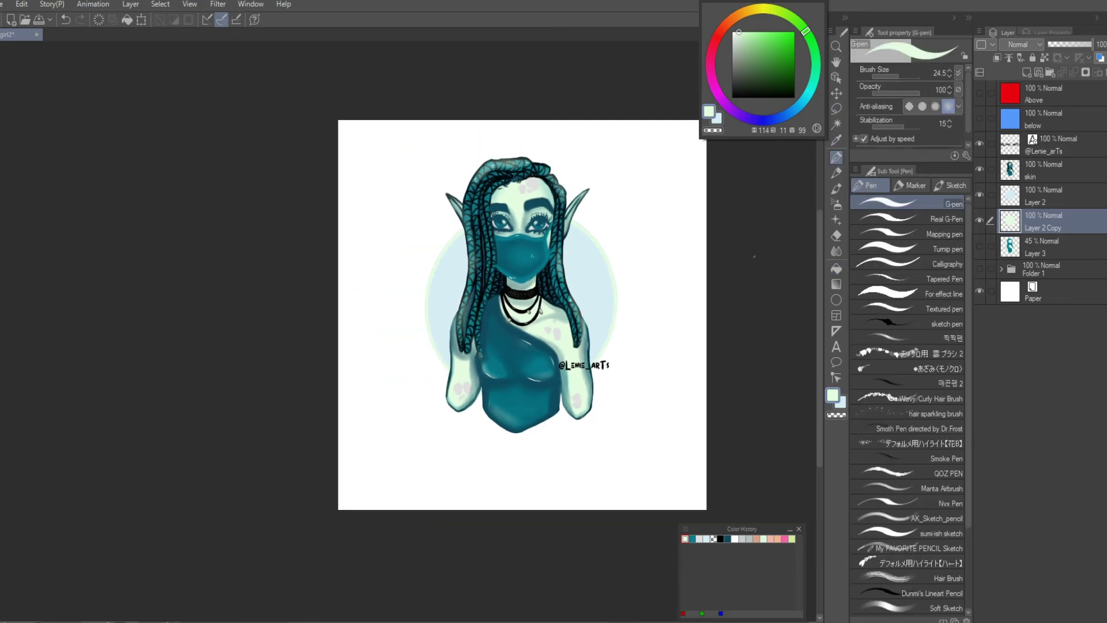
scroll(768, 243, up, 3)
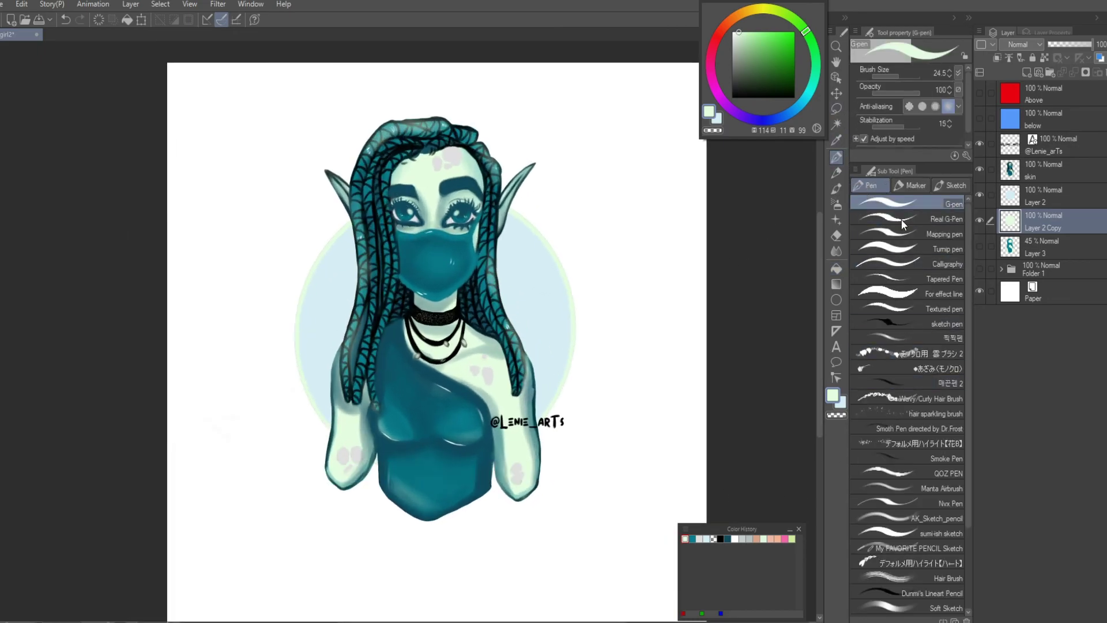
click(1049, 139)
click(1026, 72)
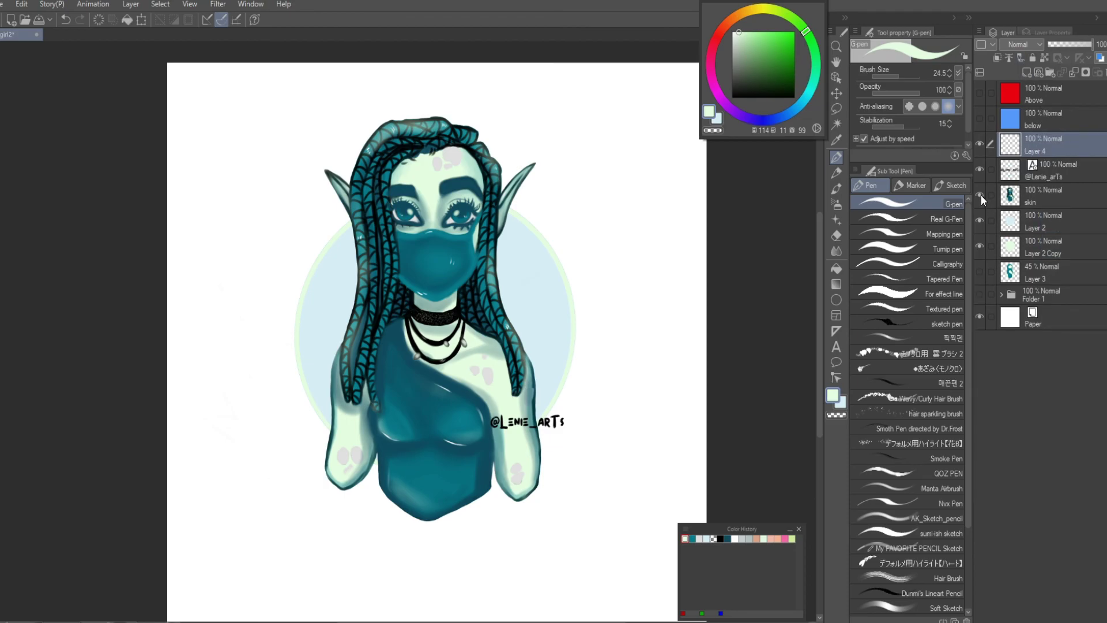
click(979, 195)
click(979, 244)
click(980, 244)
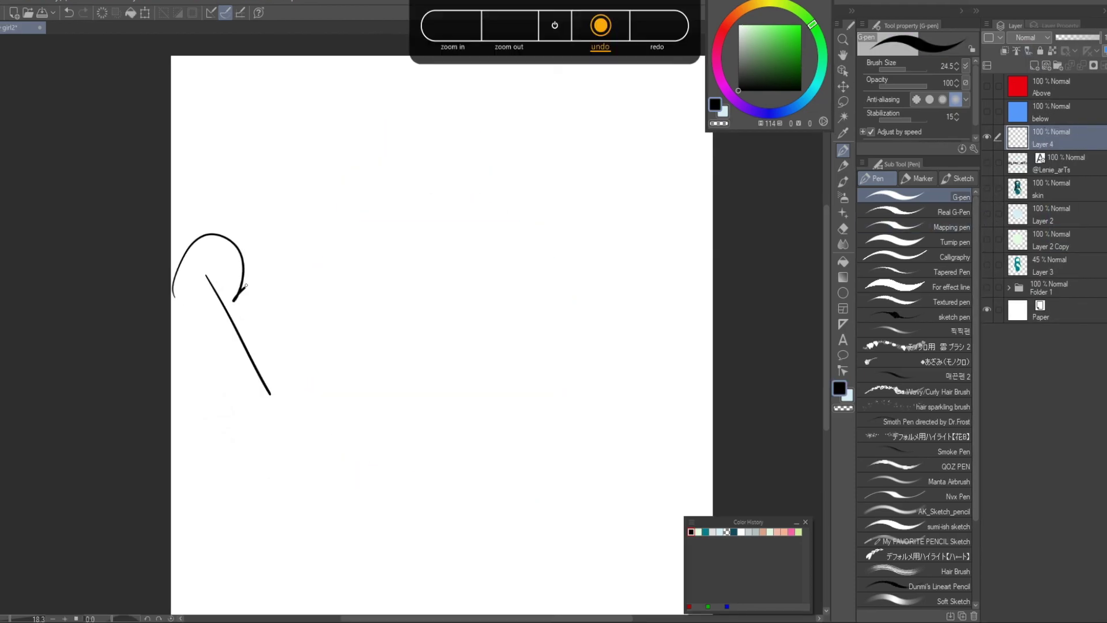
Sketch a two-lobed curved outline around a slanted line in black with the G-pen on Layer 4
drag(235, 298, 230, 425)
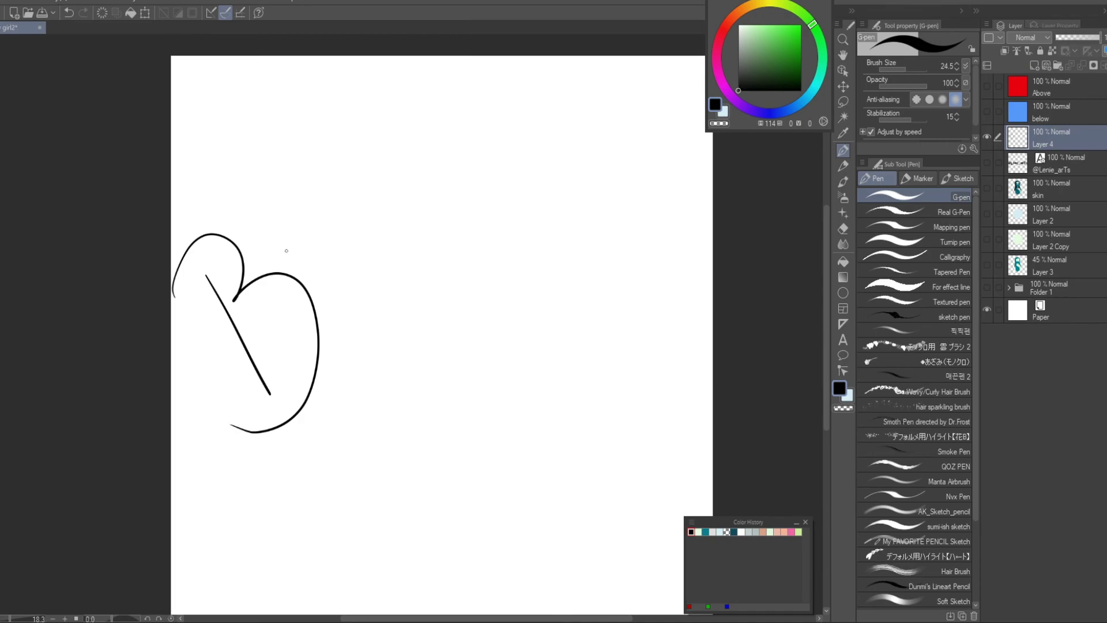